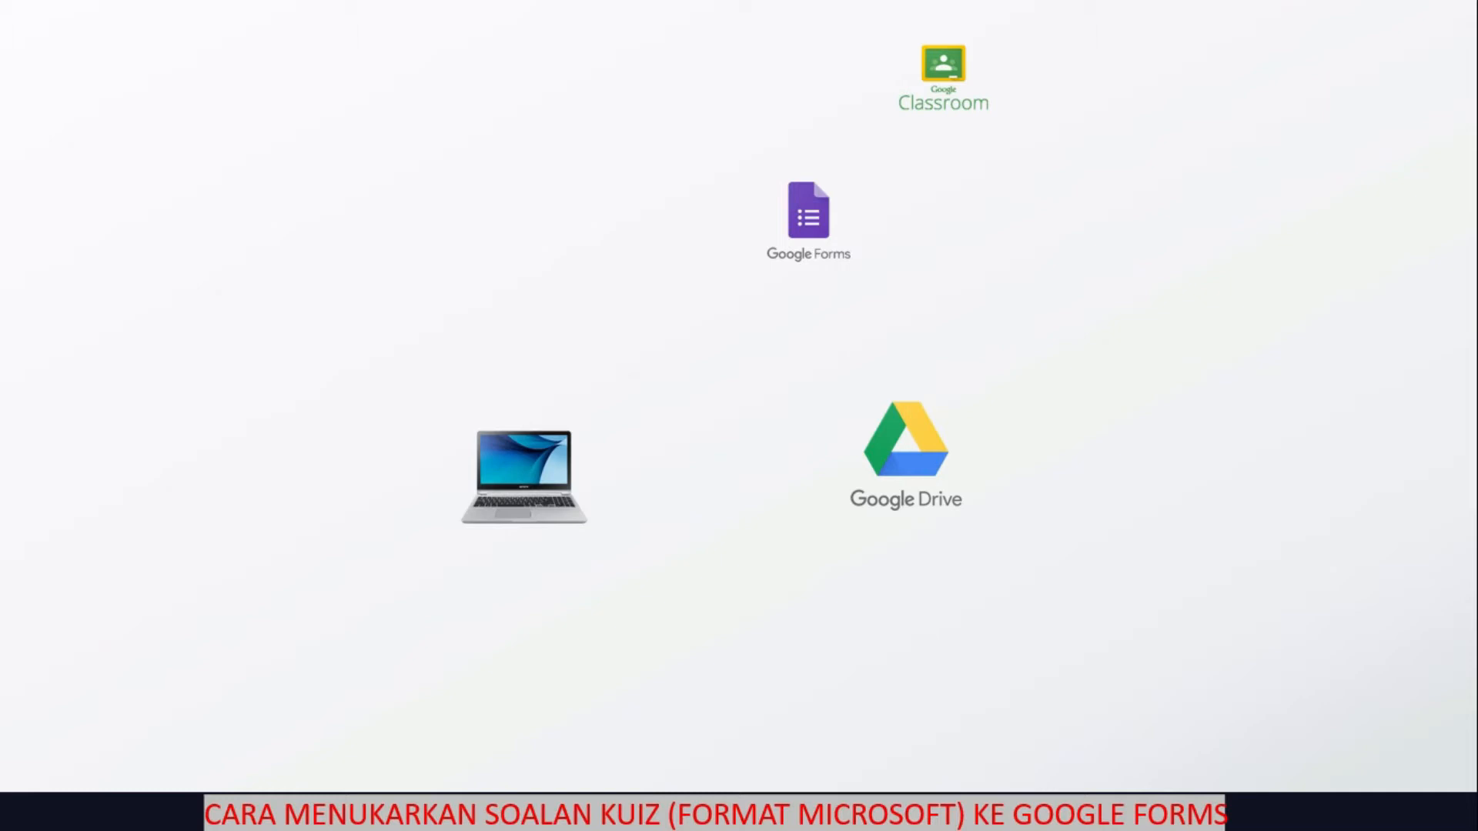
pyautogui.click(597, 385)
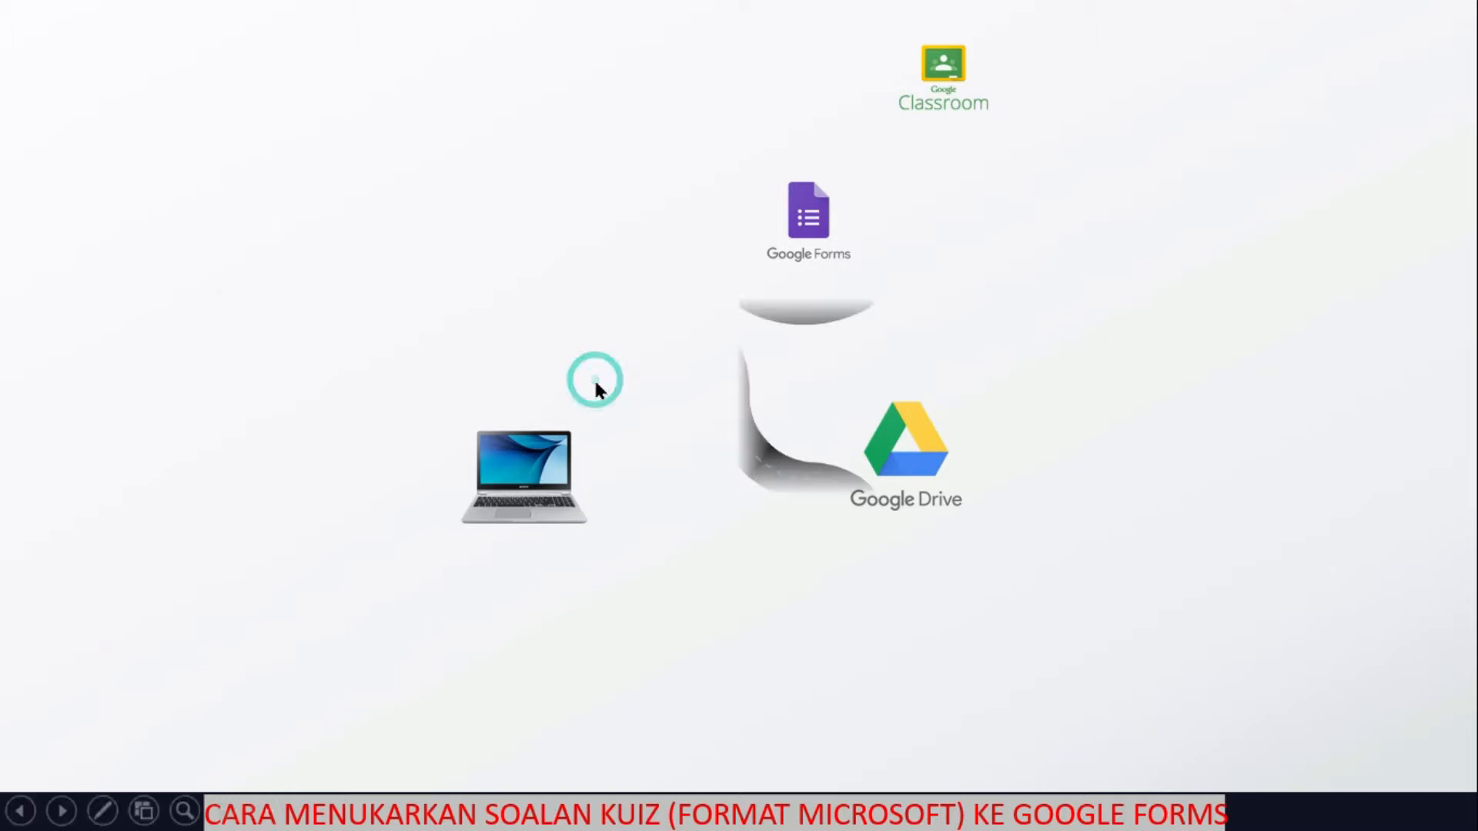
pyautogui.click(597, 385)
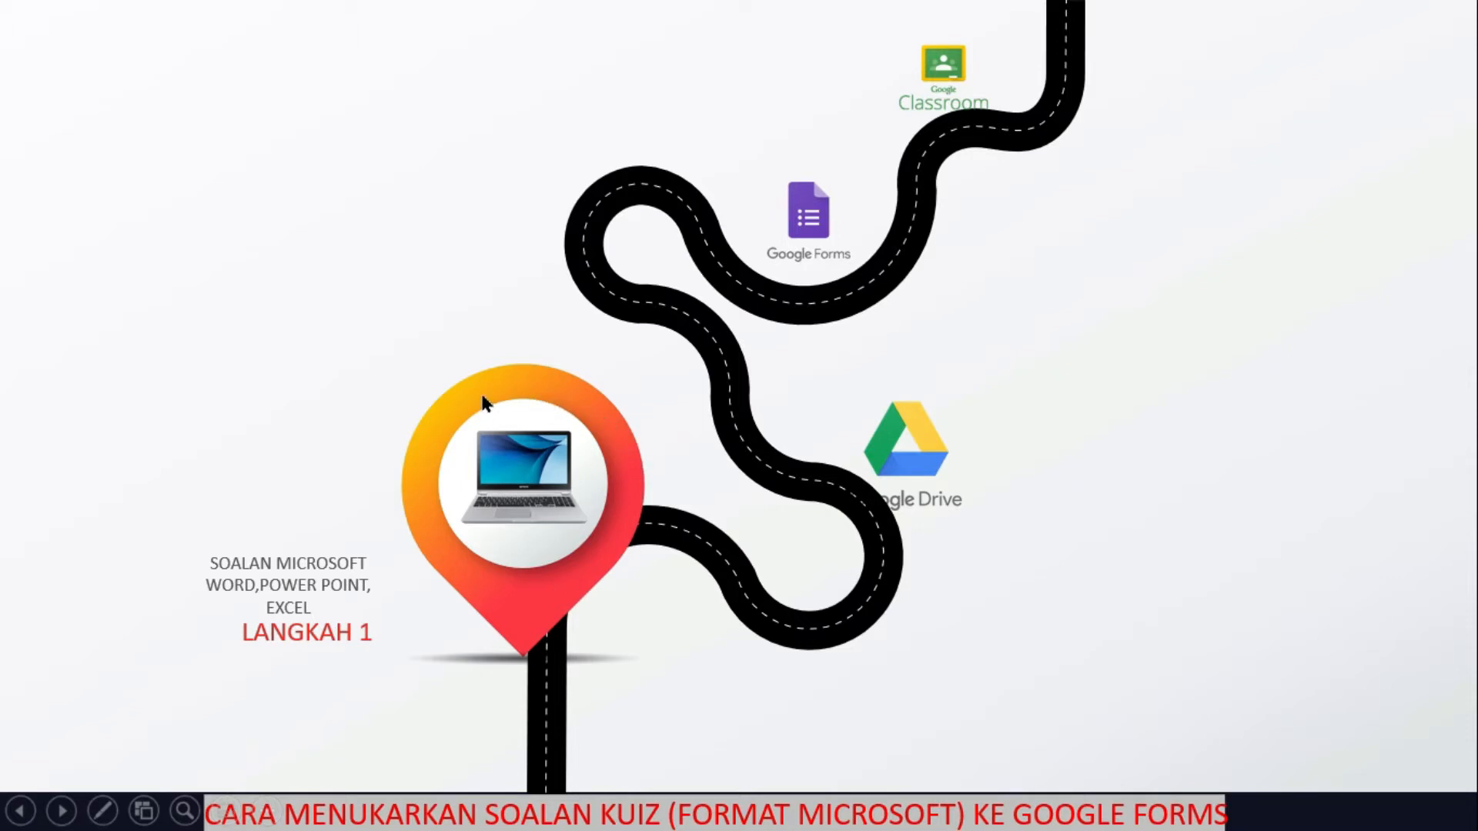
pyautogui.click(666, 397)
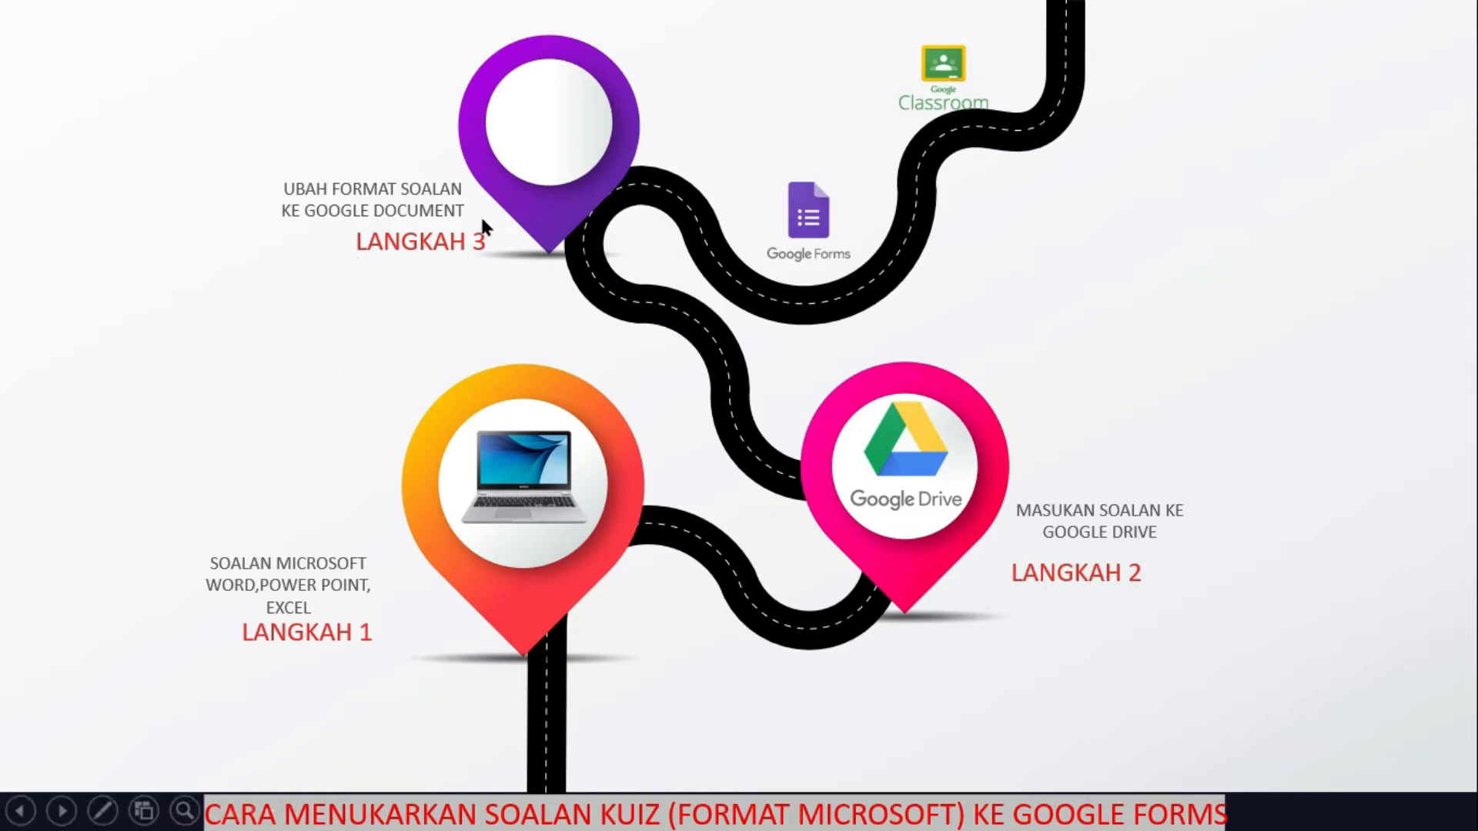
pyautogui.click(1055, 245)
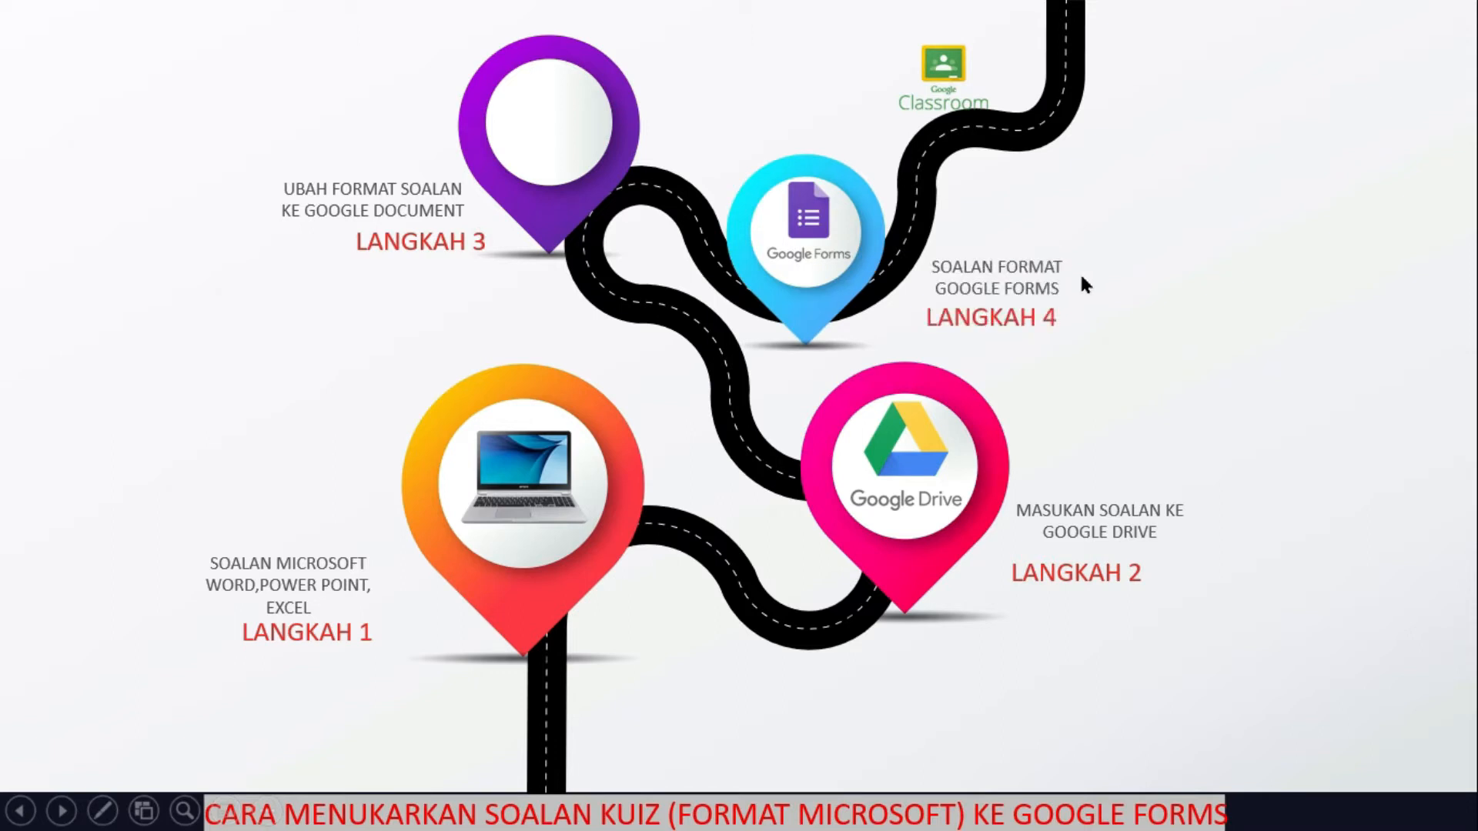
pyautogui.click(1090, 154)
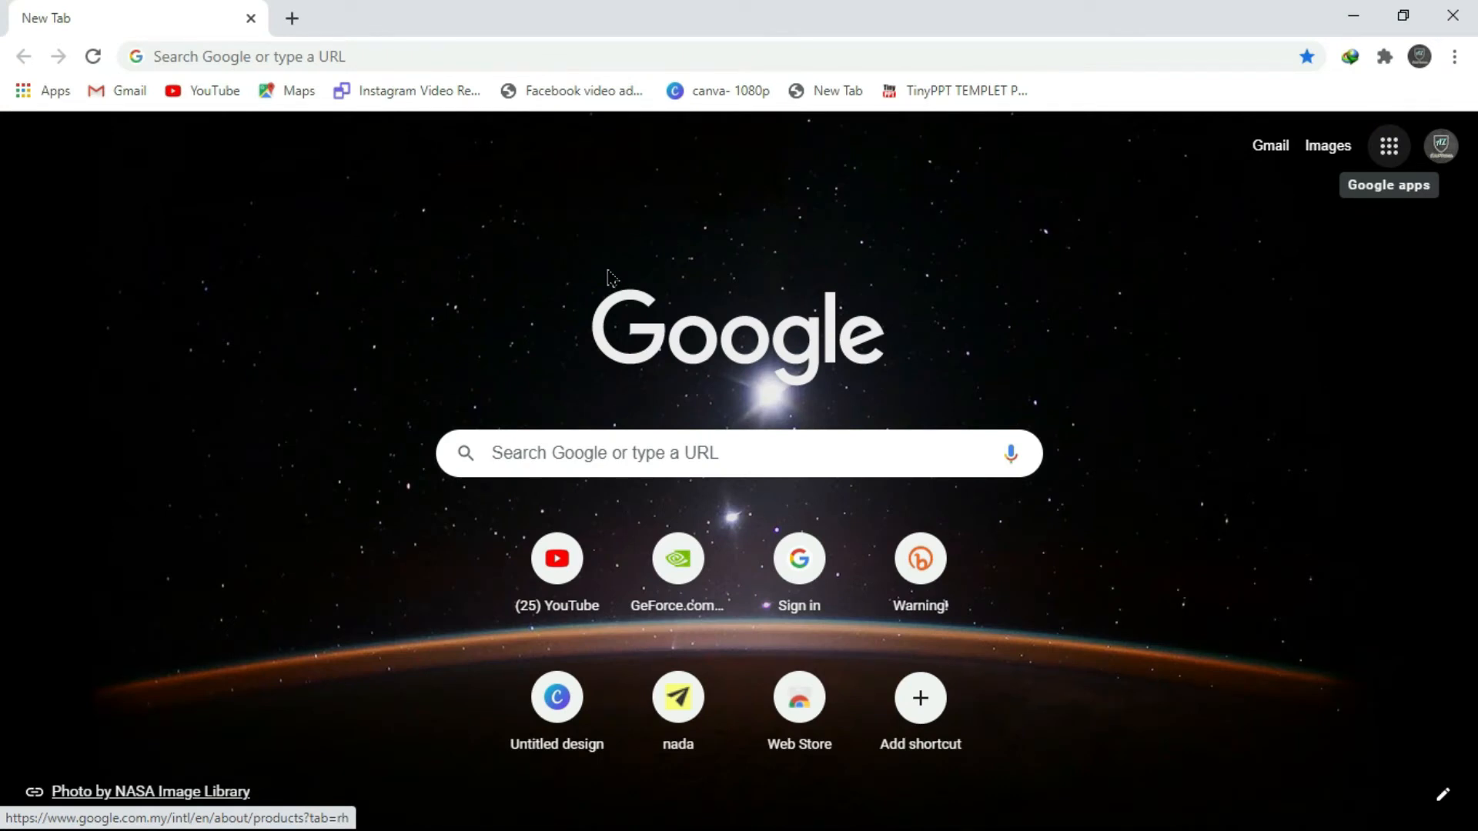
# Open Google Drive from the browser's start page and switch to the moe-dl.edu.my education account
pyautogui.click(1397, 156)
pyautogui.click(1397, 157)
pyautogui.click(1396, 156)
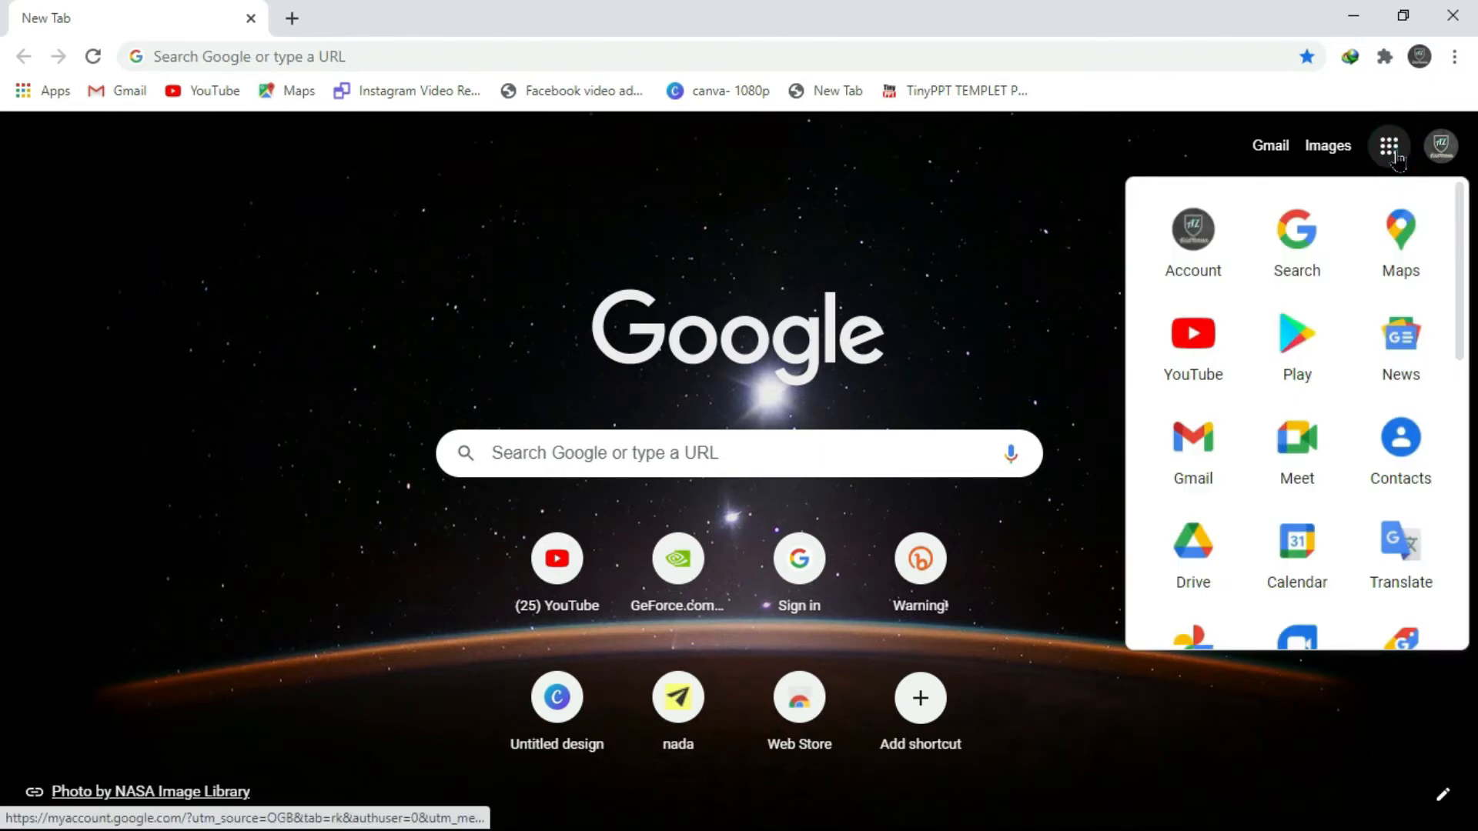
pyautogui.click(1206, 554)
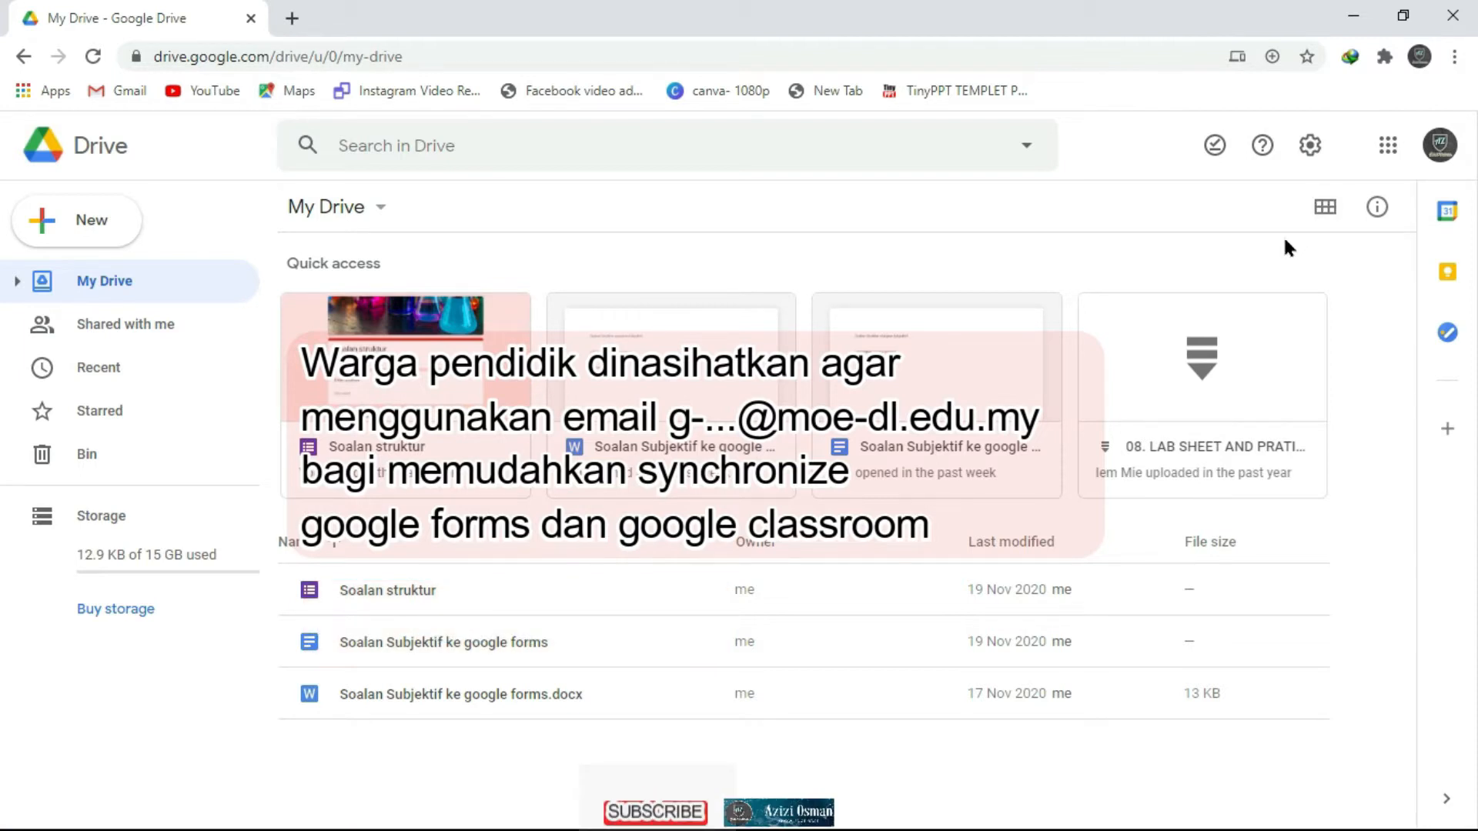
pyautogui.click(1442, 150)
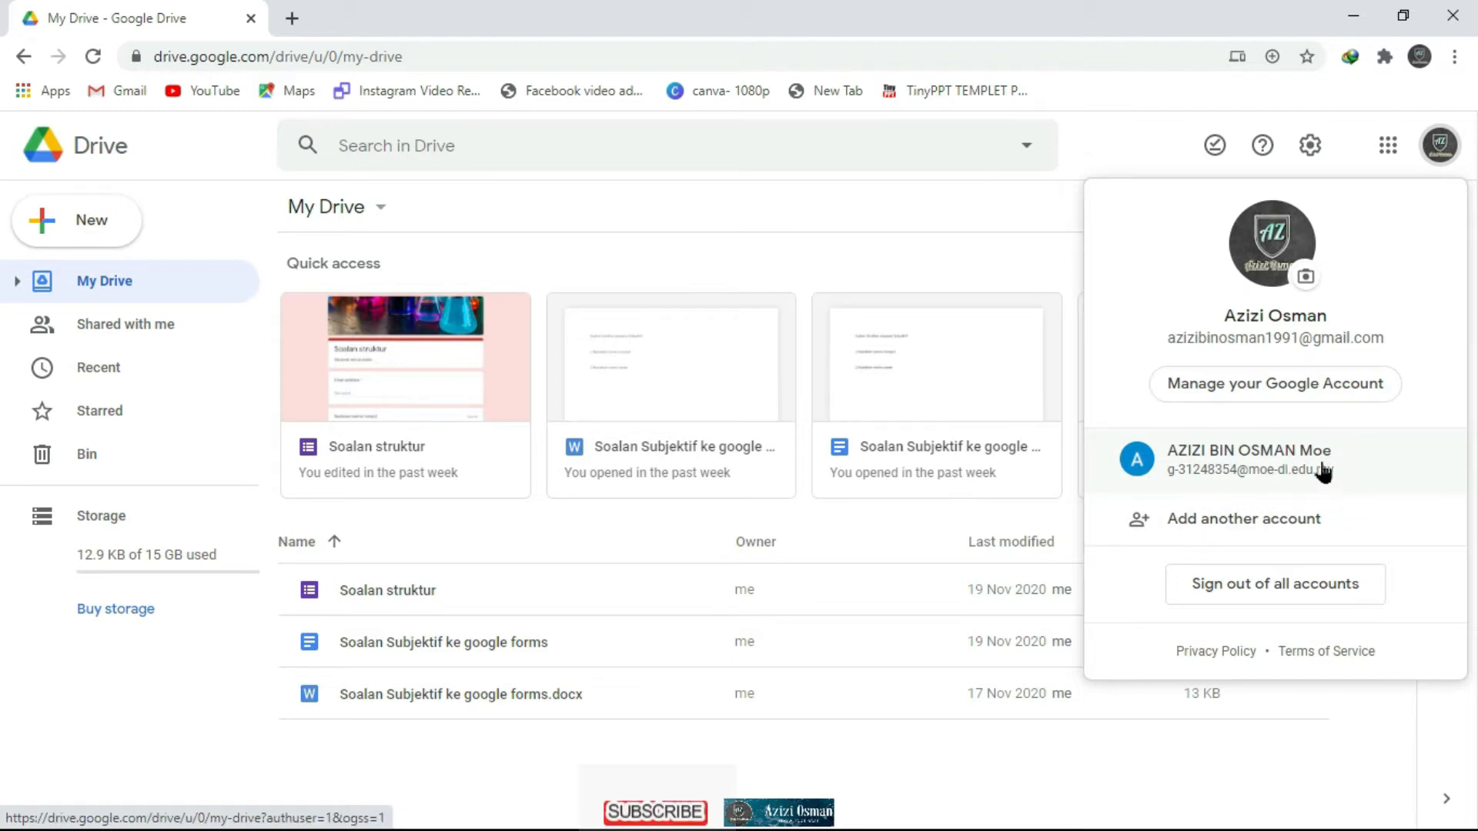
pyautogui.click(1267, 468)
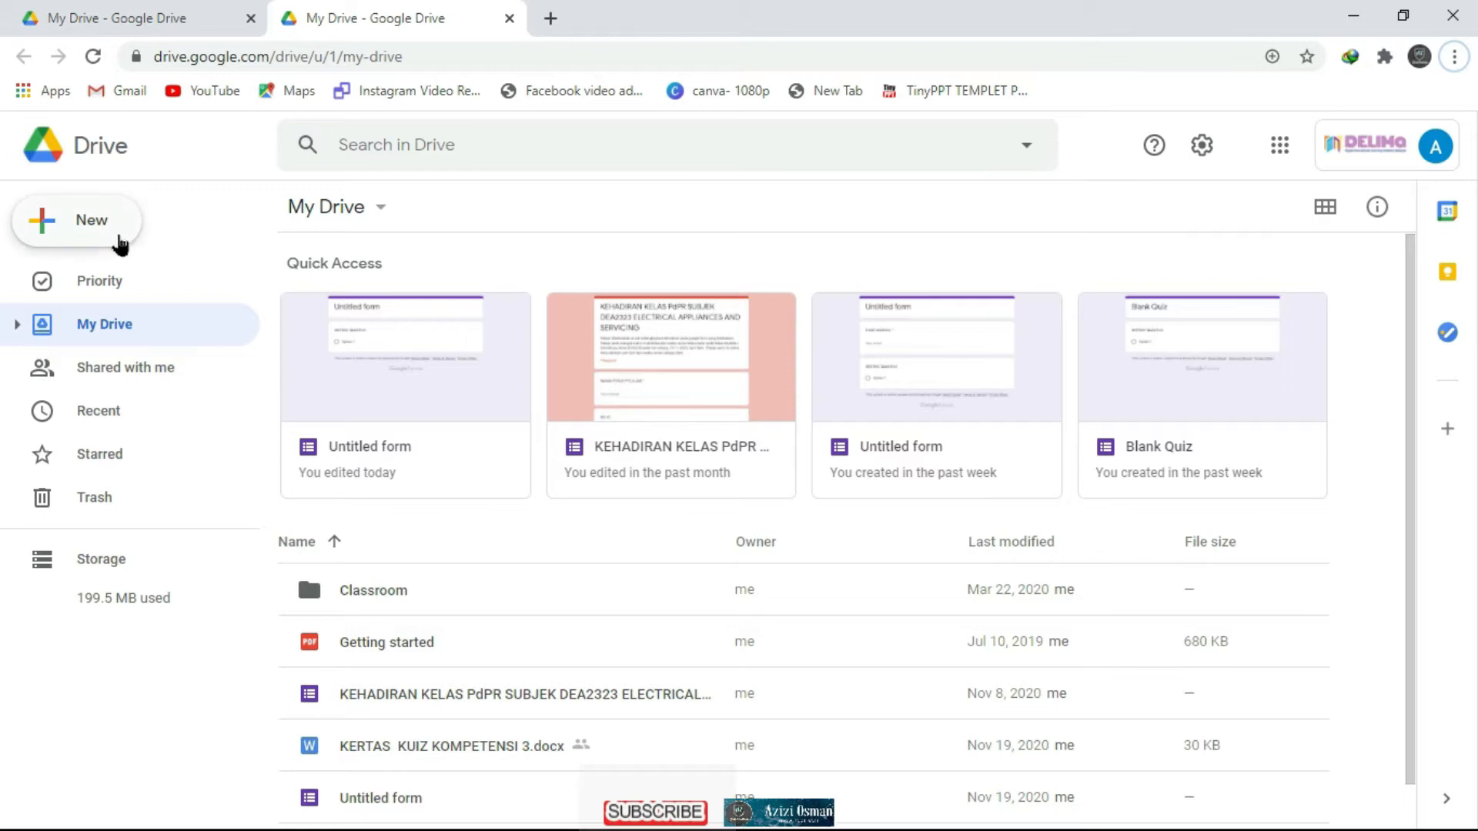
# Create a new folder named "Import Soalan Ke Google Forms" in My Drive
pyautogui.click(118, 243)
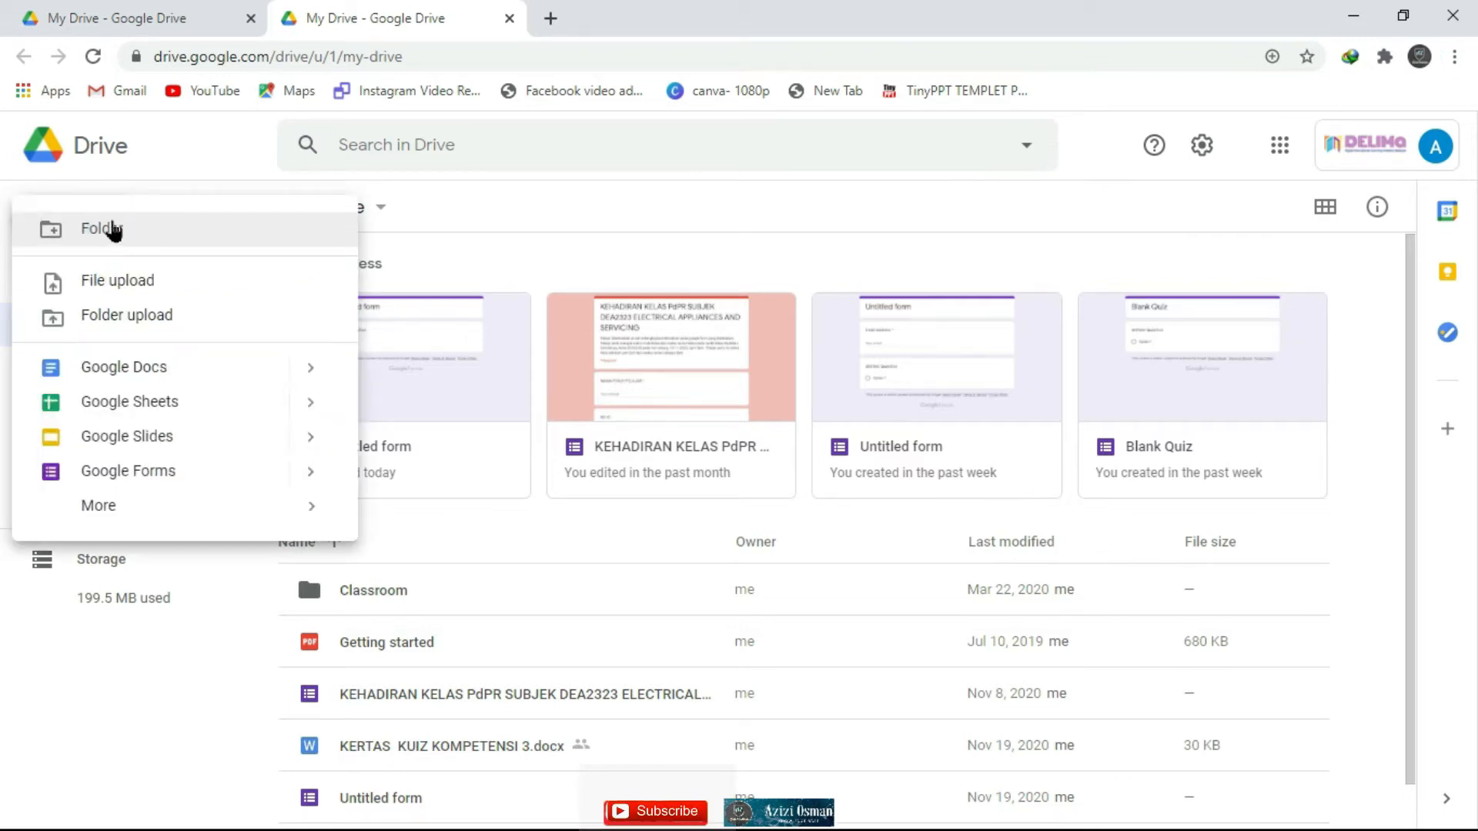
pyautogui.click(94, 239)
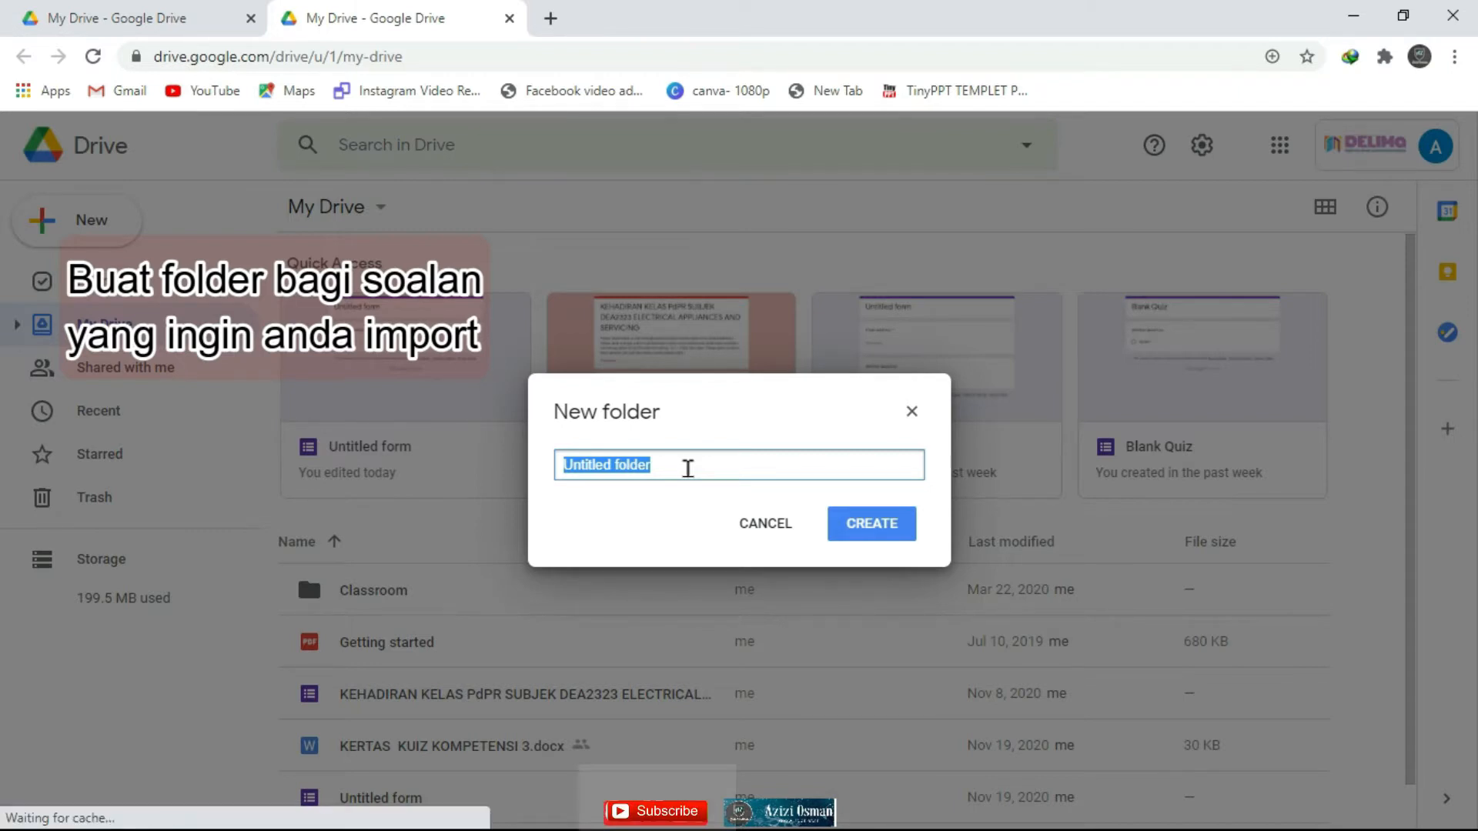
pyautogui.write('Impor')
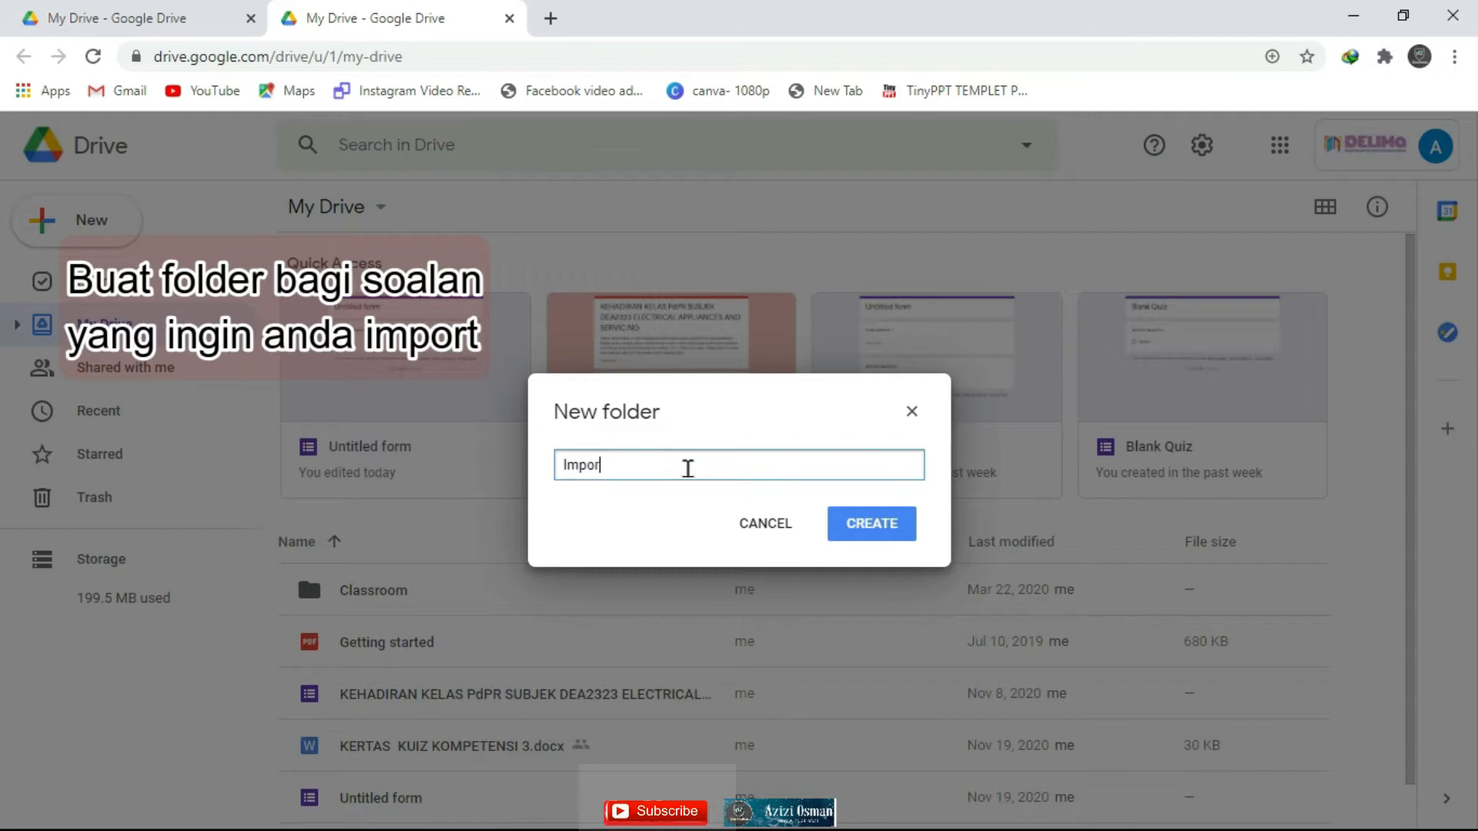
pyautogui.write('t Soalan ')
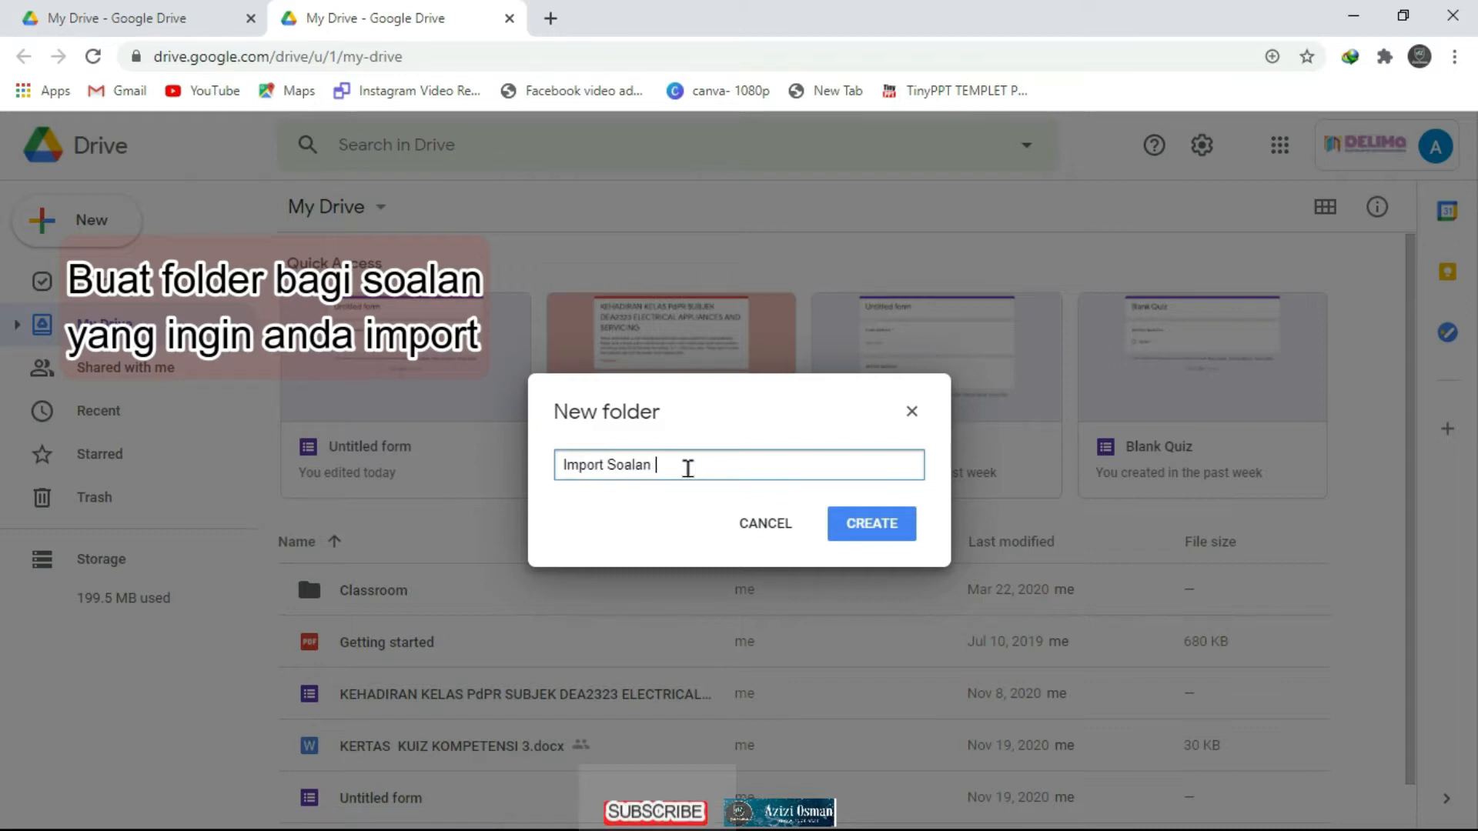
pyautogui.write('Ke Google Forms')
pyautogui.click(898, 522)
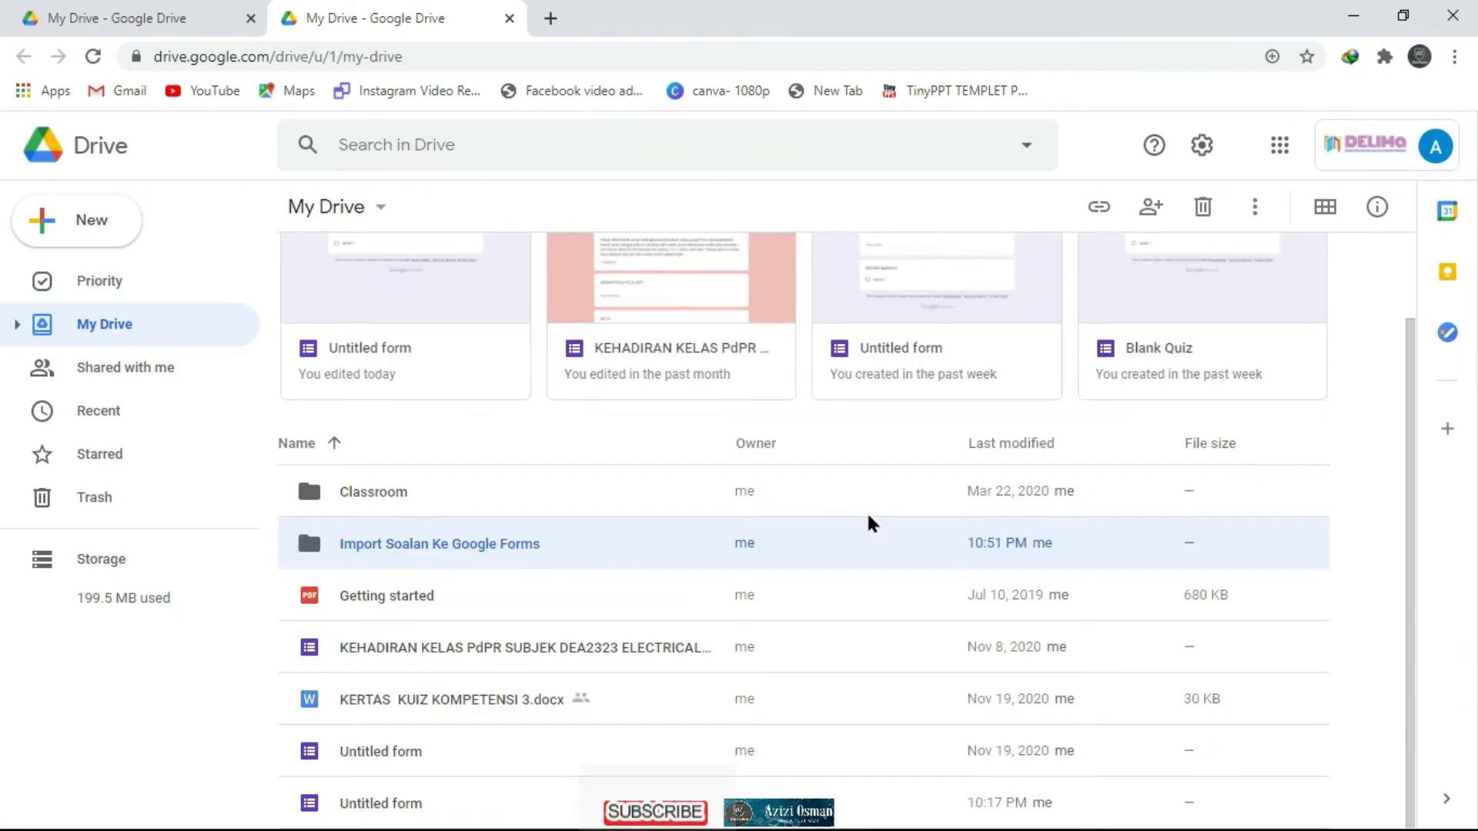
# Upload the Excel, PPT and Words quiz files from the desktop's Folder Soalan Kuiz into the new Import Soalan Ke Google Forms folder
pyautogui.doubleClick(464, 548)
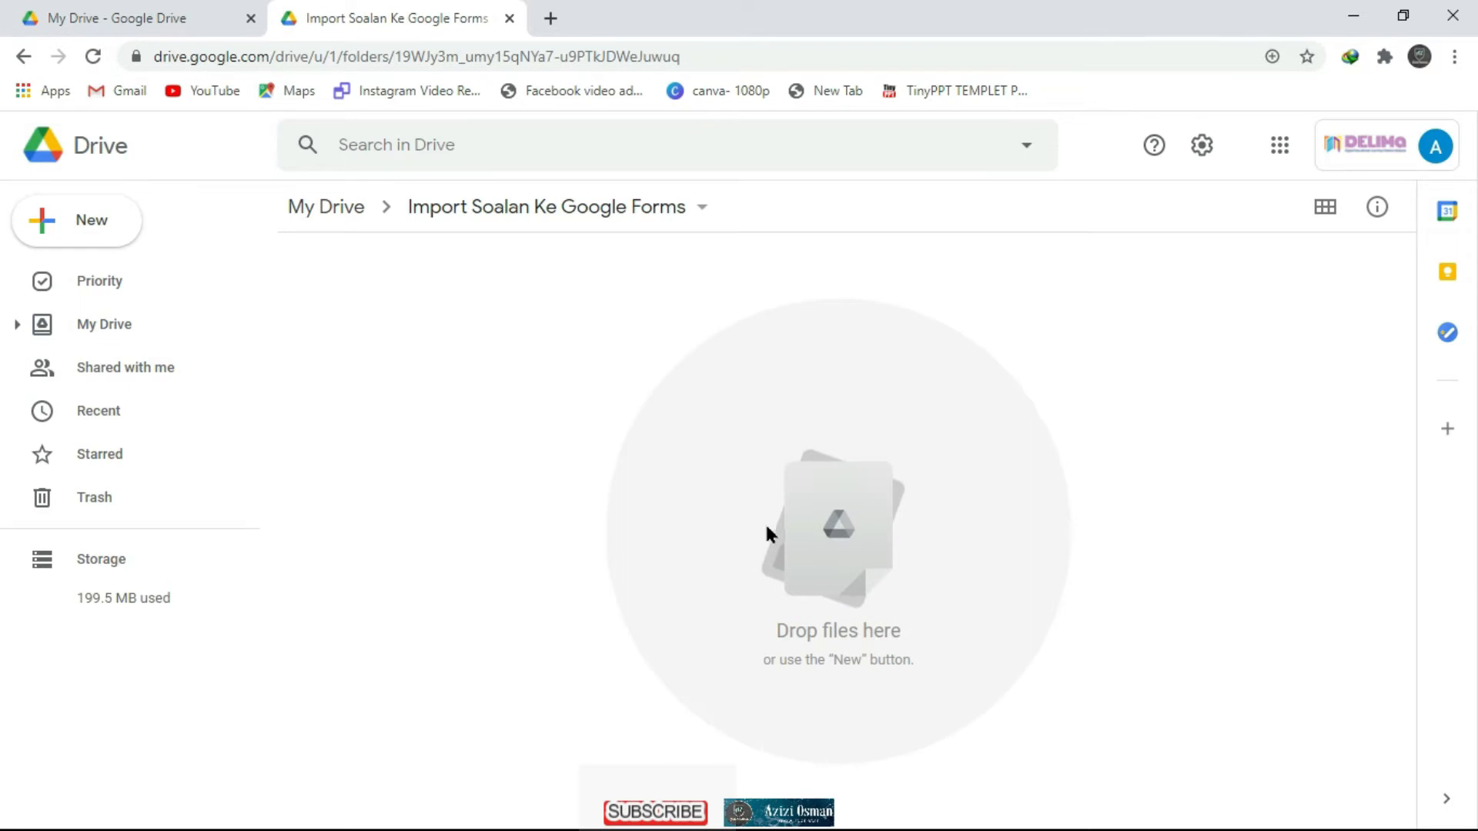
pyautogui.click(1365, 25)
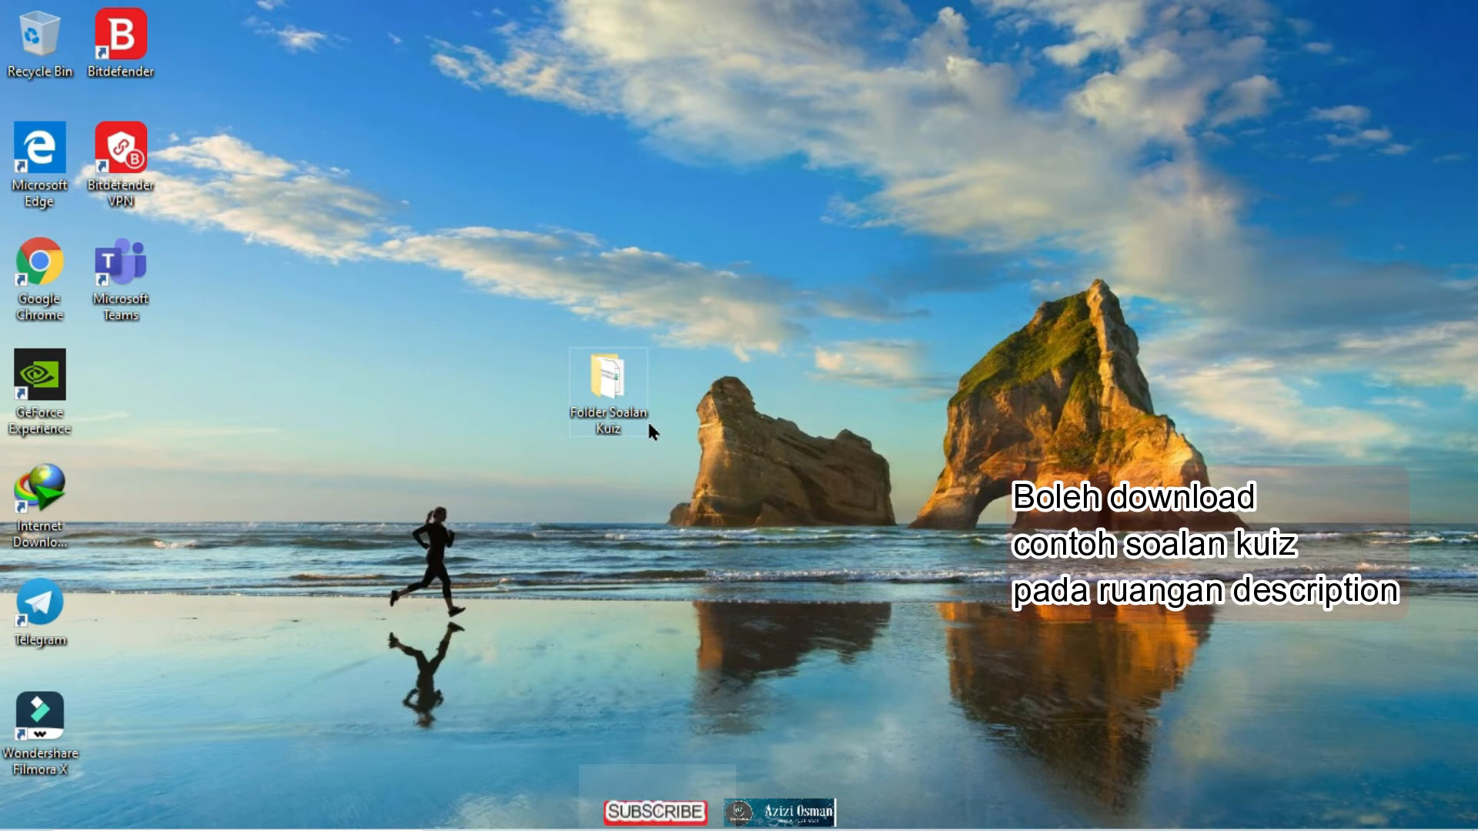
pyautogui.doubleClick(629, 408)
pyautogui.moveTo(529, 372); pyautogui.dragTo(526, 163)
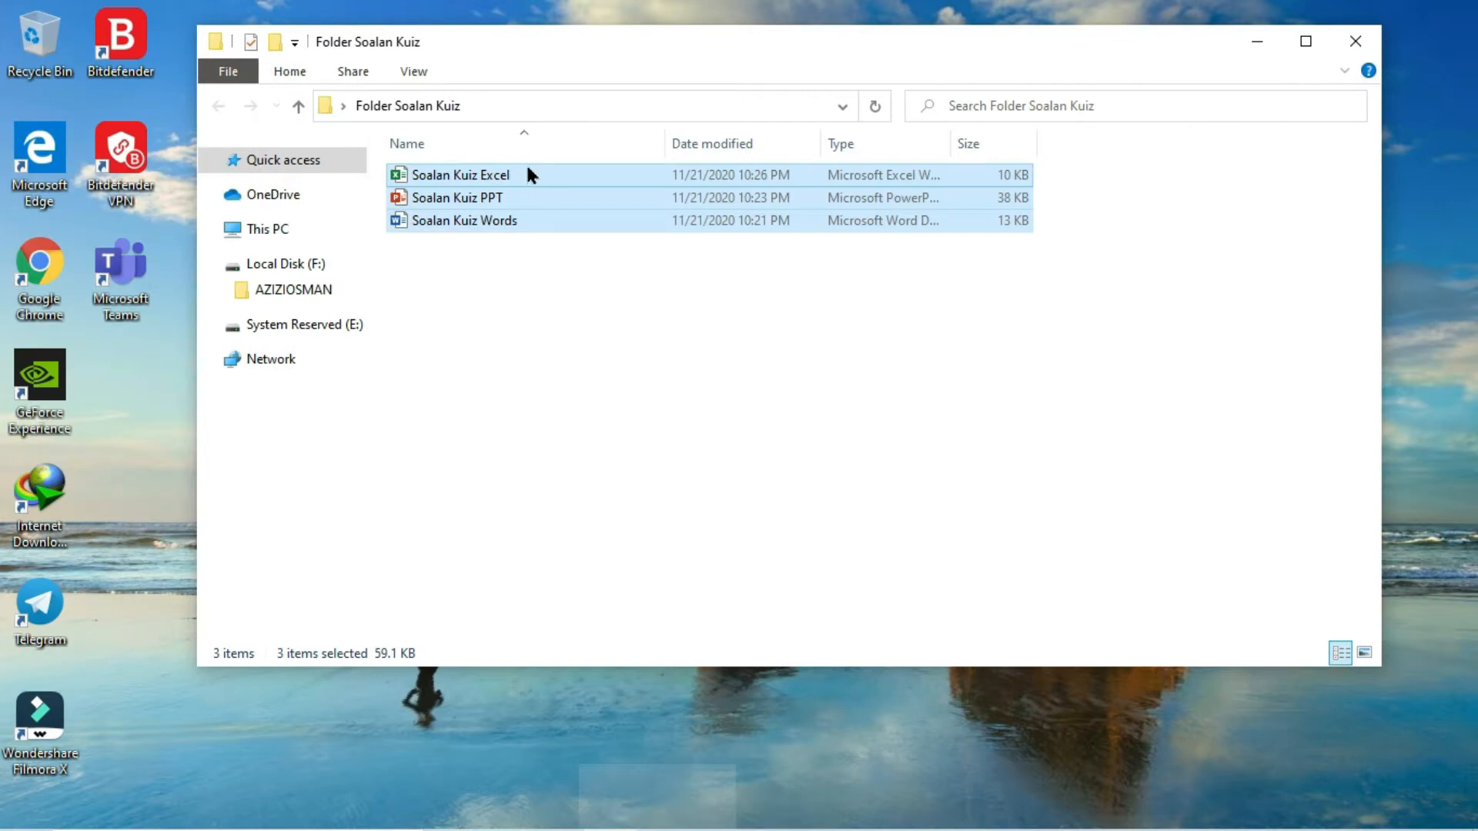
pyautogui.moveTo(528, 174); pyautogui.dragTo(835, 535)
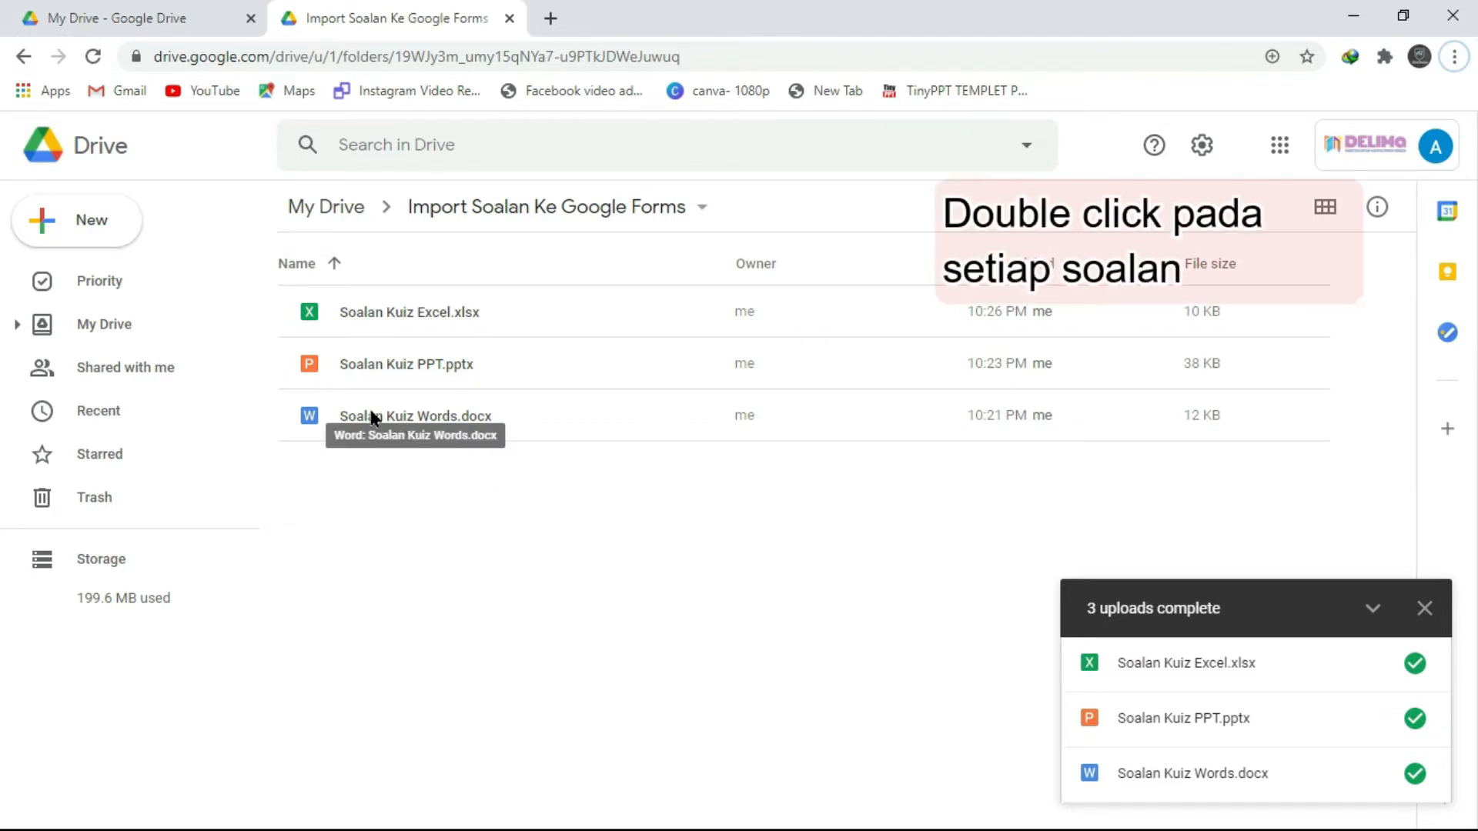
# Open Soalan Kuiz Words.docx with Google Docs, save it as a Google Docs file, and return to the Drive folder
pyautogui.doubleClick(430, 421)
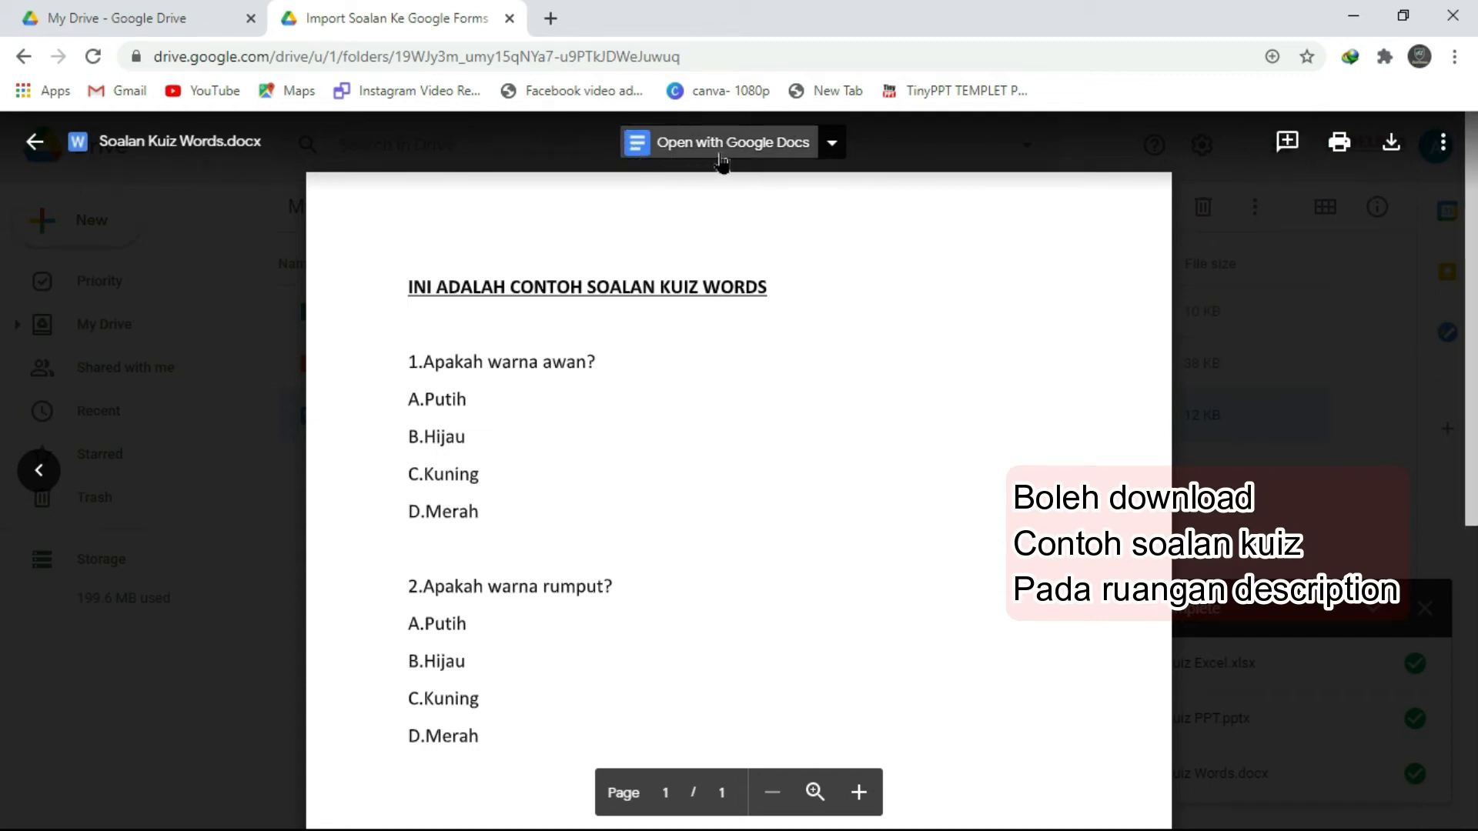
pyautogui.click(834, 143)
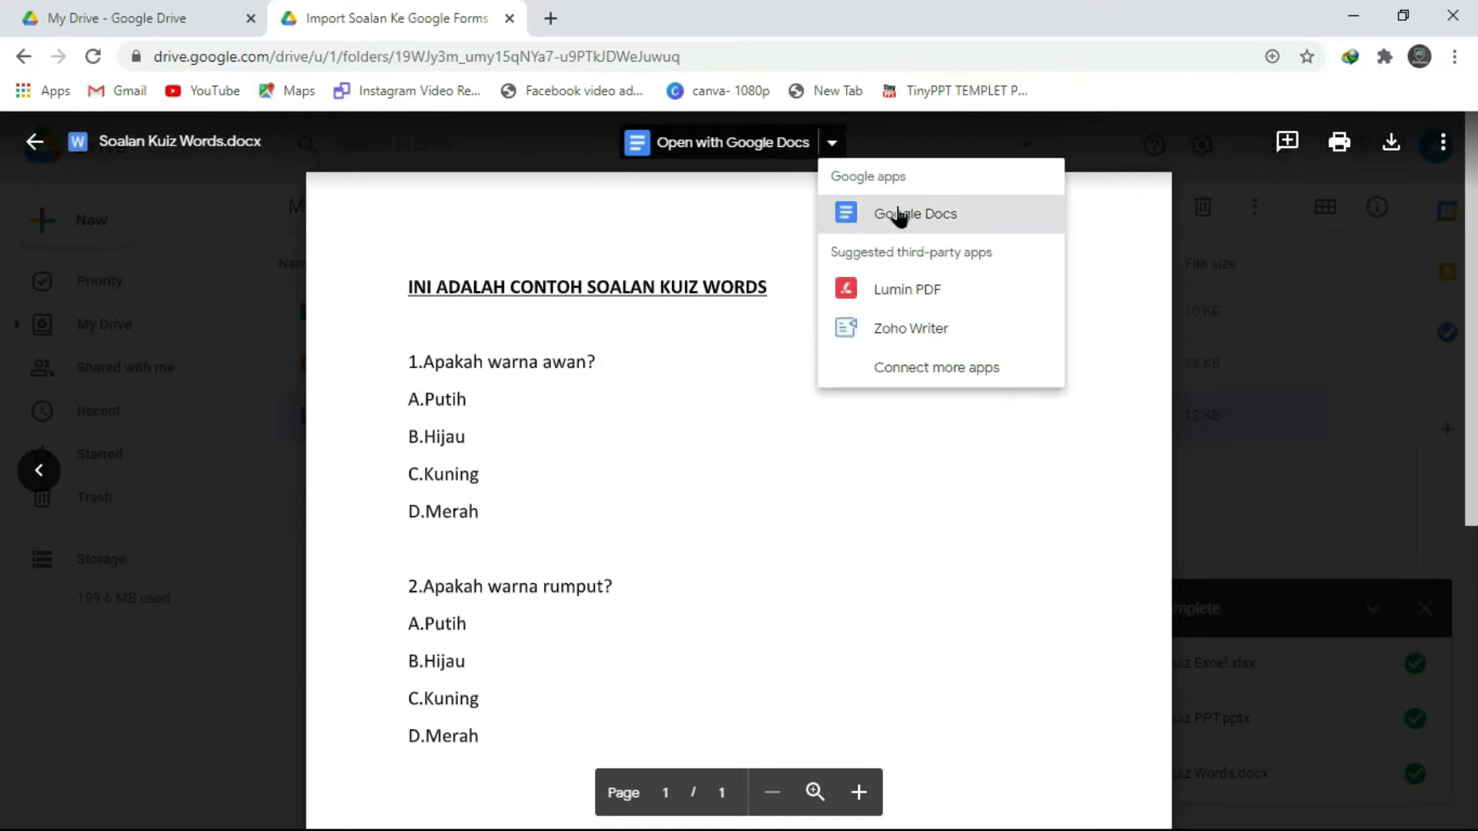
pyautogui.click(936, 216)
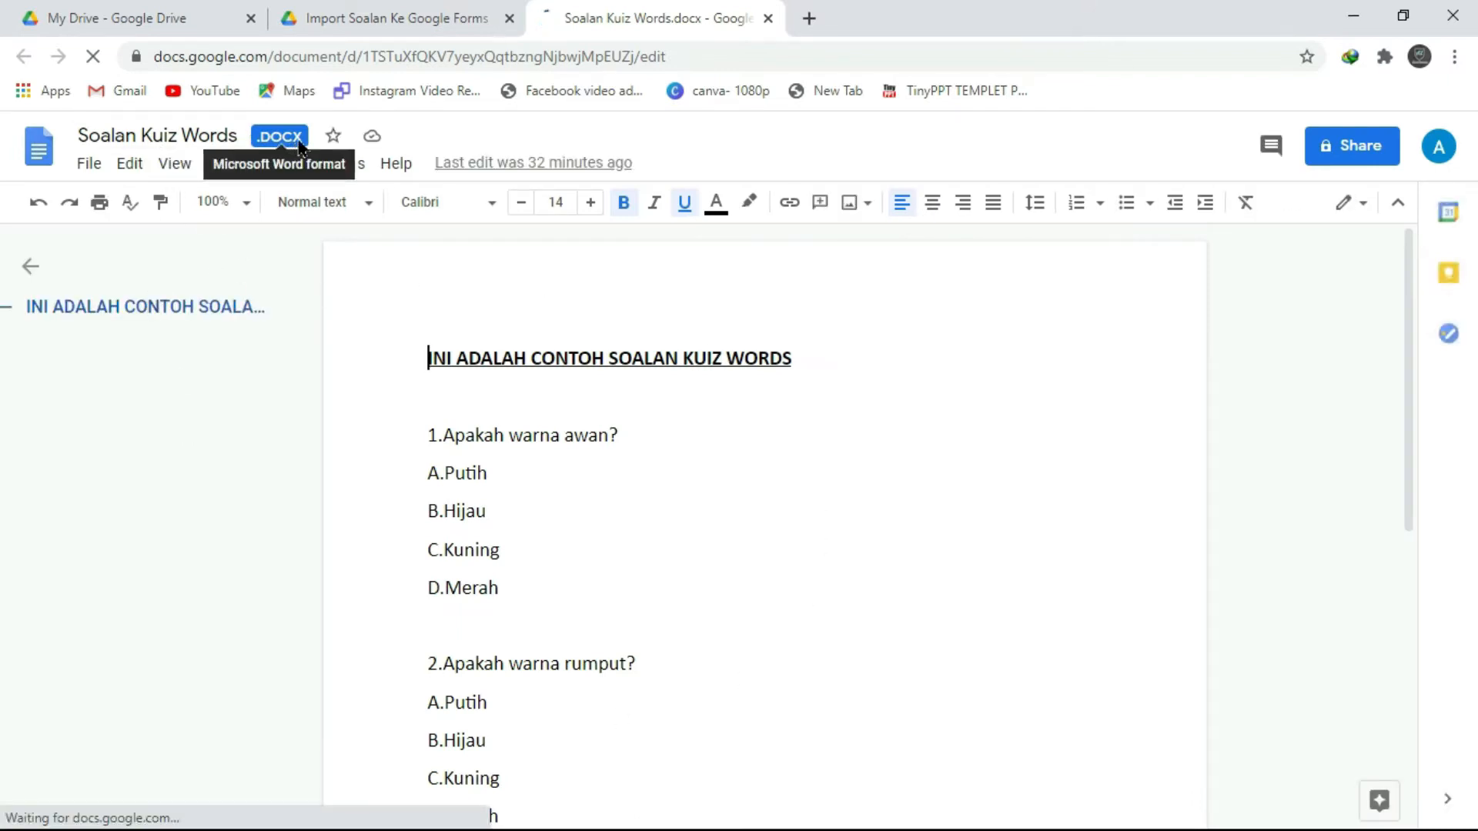
pyautogui.click(87, 168)
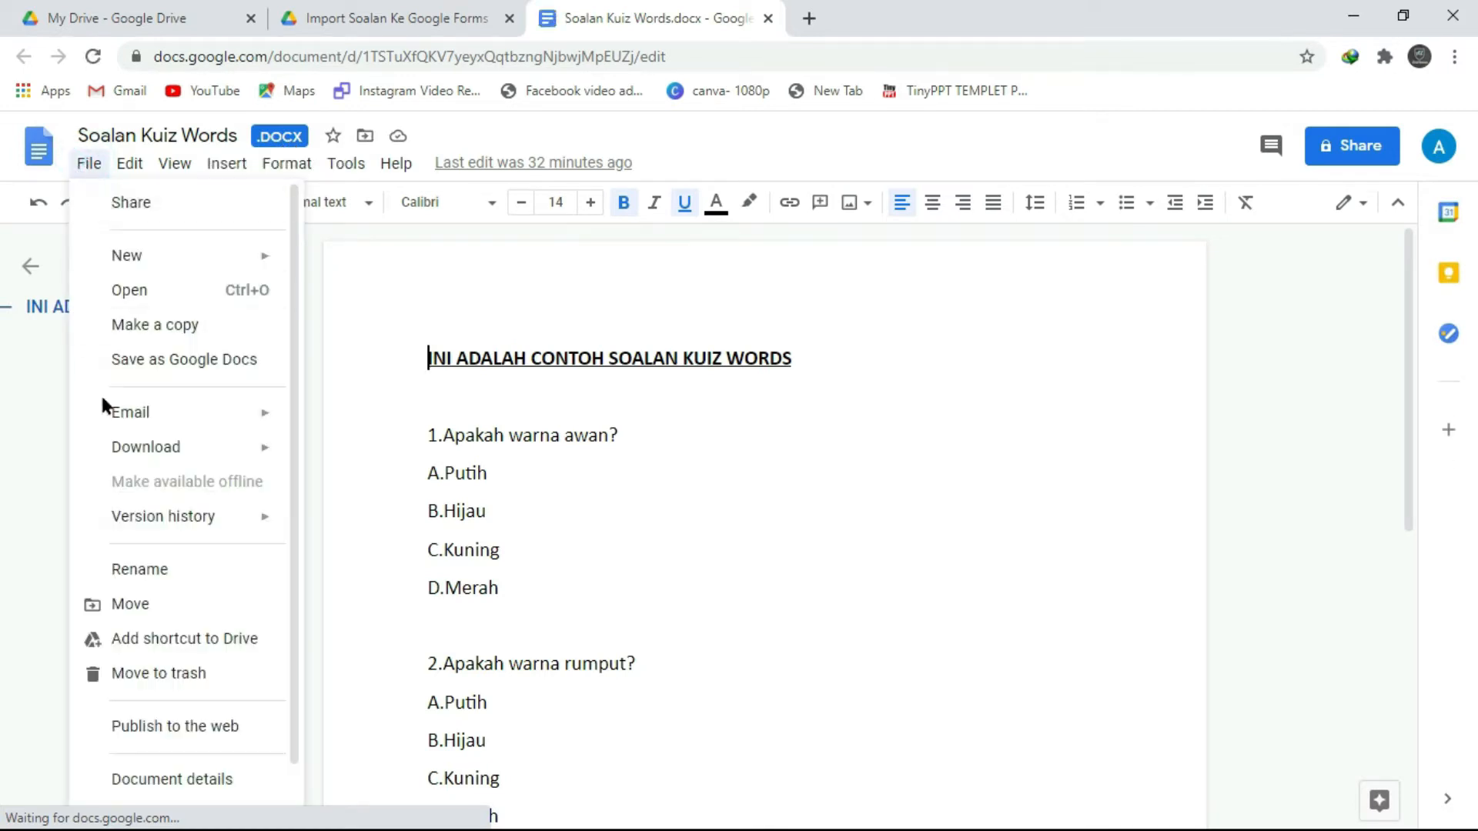
pyautogui.click(181, 360)
pyautogui.click(320, 15)
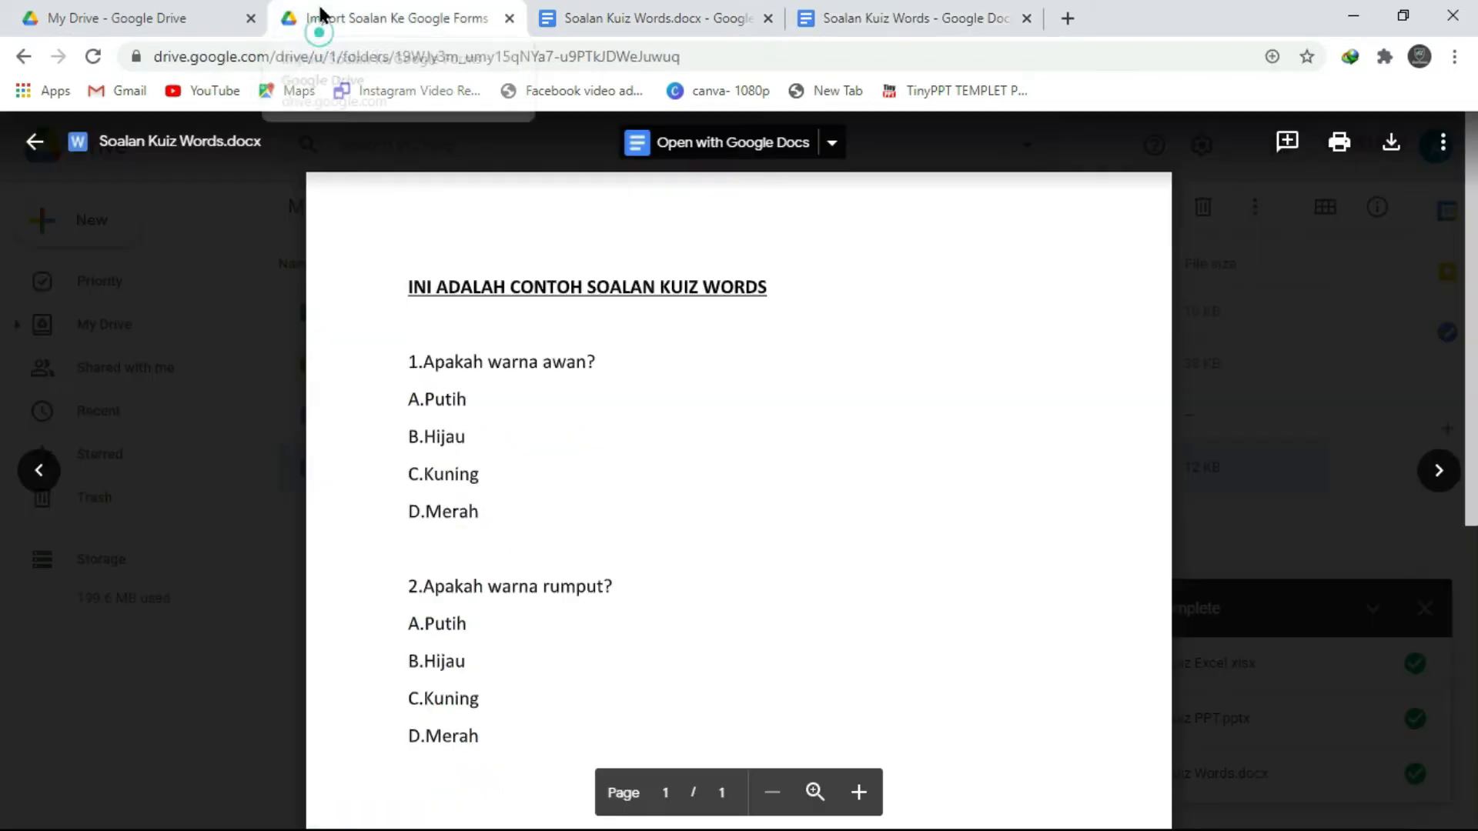
pyautogui.click(187, 274)
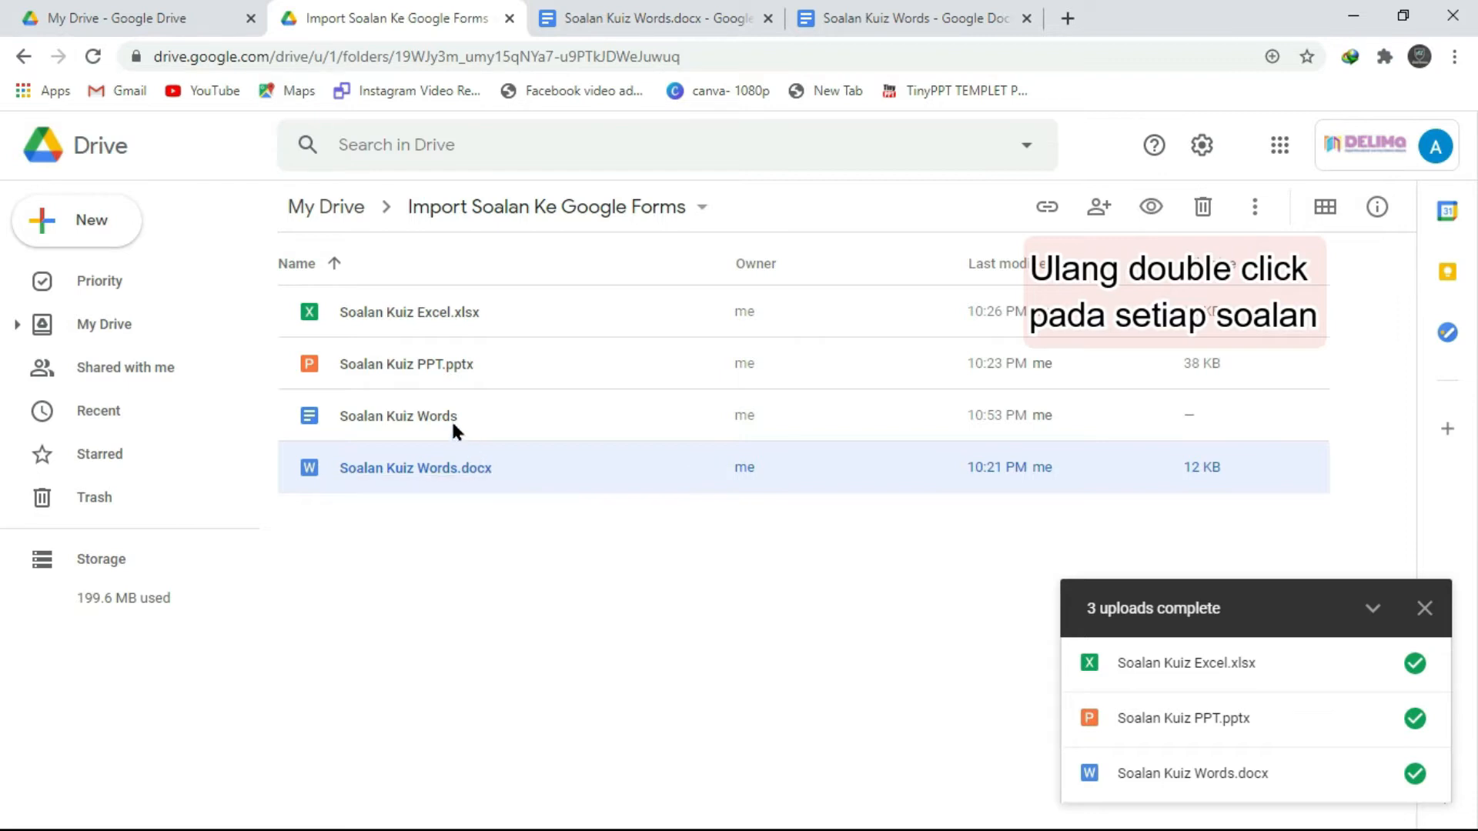
# Open Soalan Kuiz PPT.pptx with Google Slides, save it as a Google Slides file, and return to the Drive folder
pyautogui.doubleClick(424, 365)
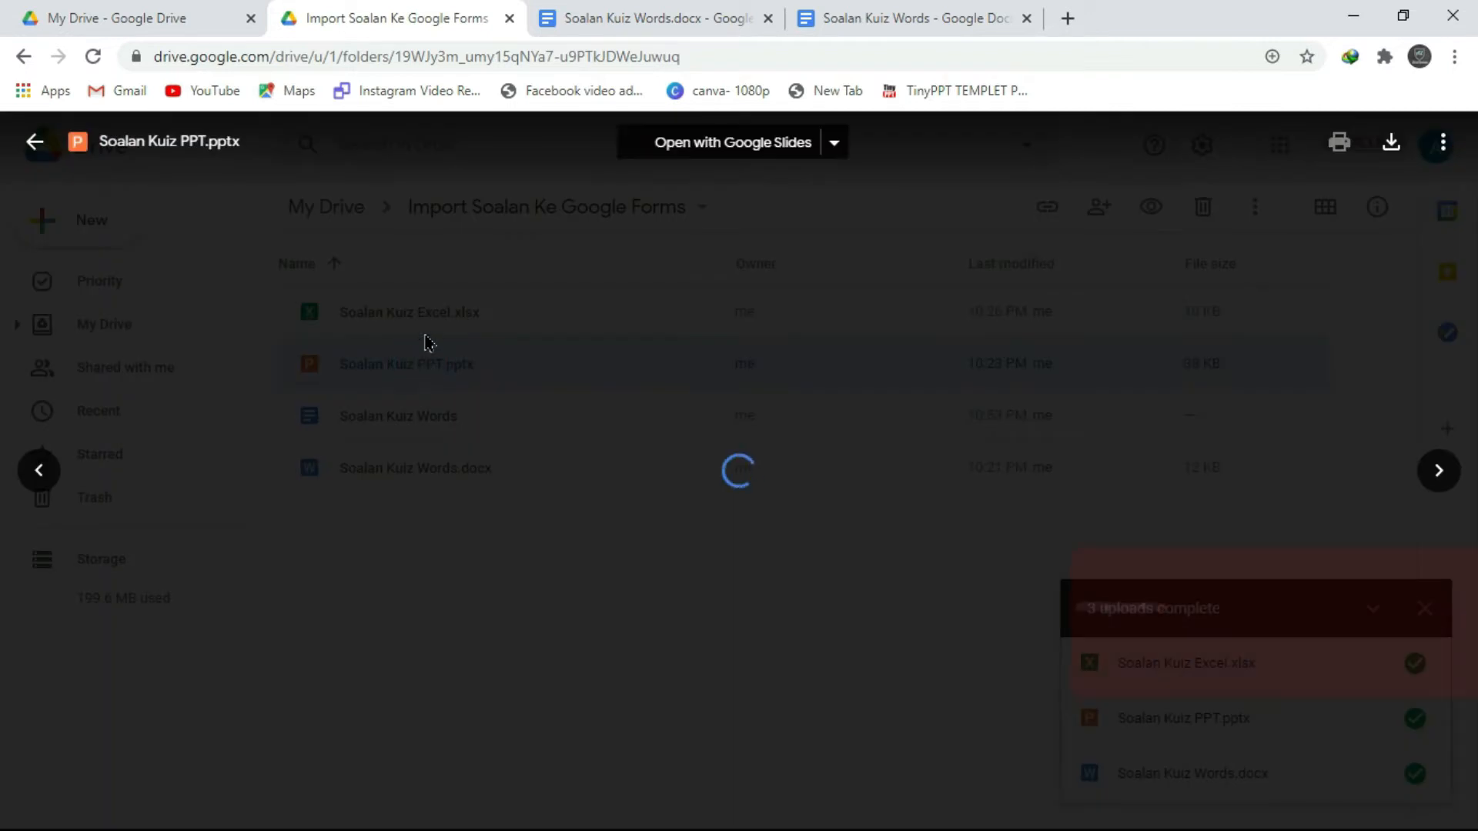
pyautogui.click(835, 143)
pyautogui.click(660, 251)
pyautogui.scroll(-10, 871, 516)
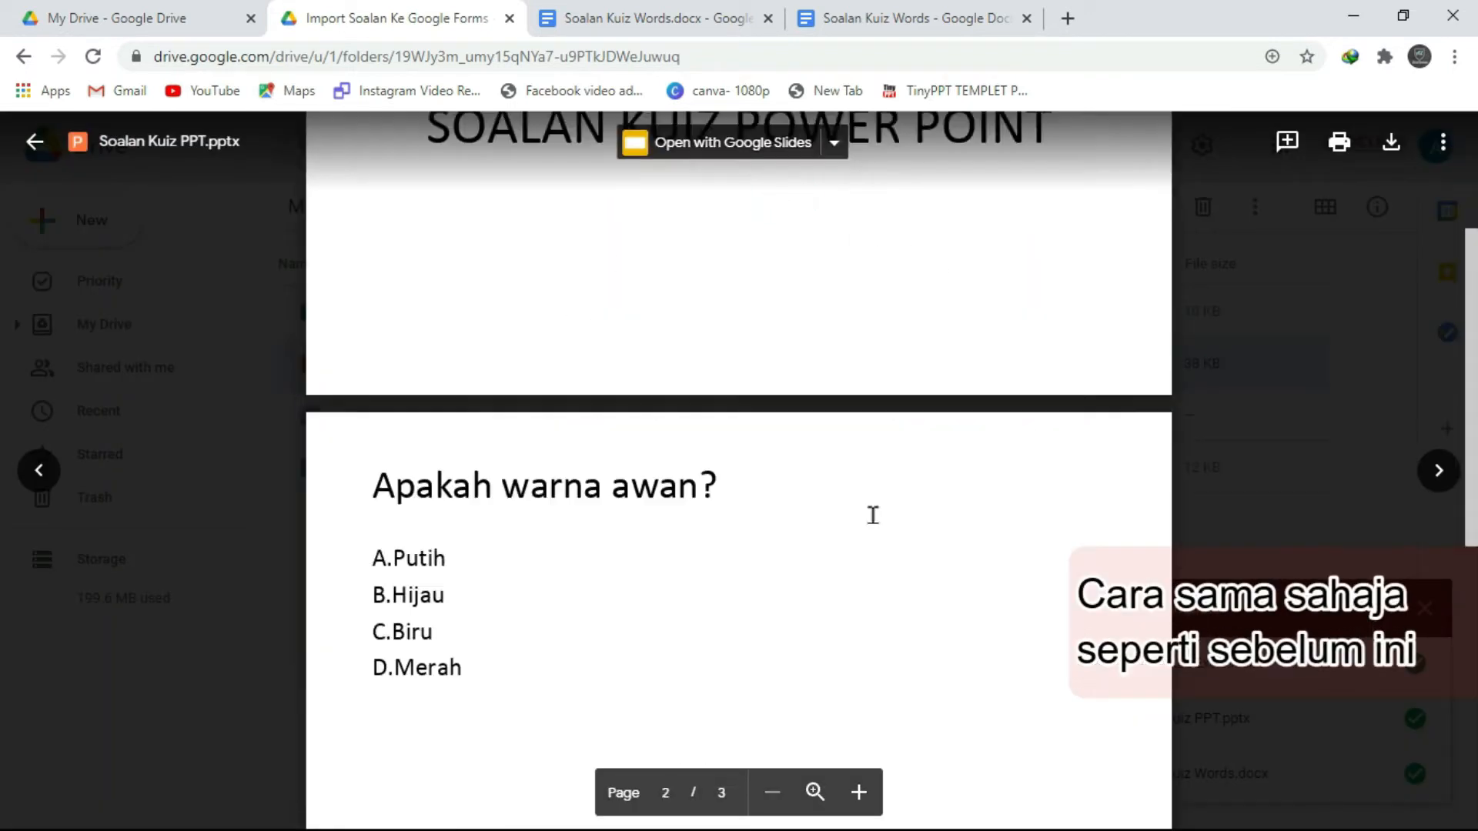
pyautogui.scroll(10, 753, 499)
pyautogui.click(834, 144)
pyautogui.click(893, 211)
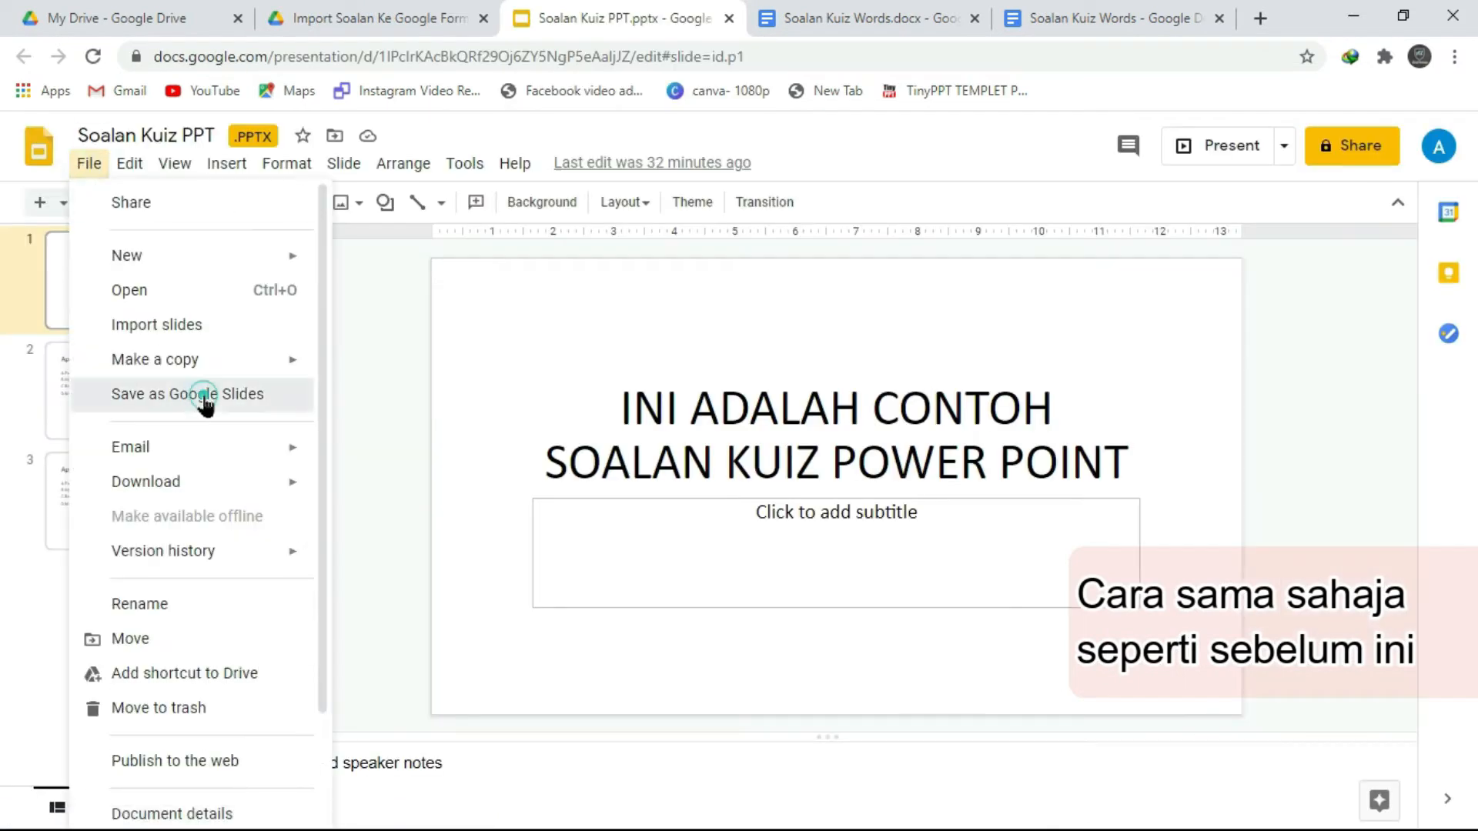
pyautogui.click(204, 393)
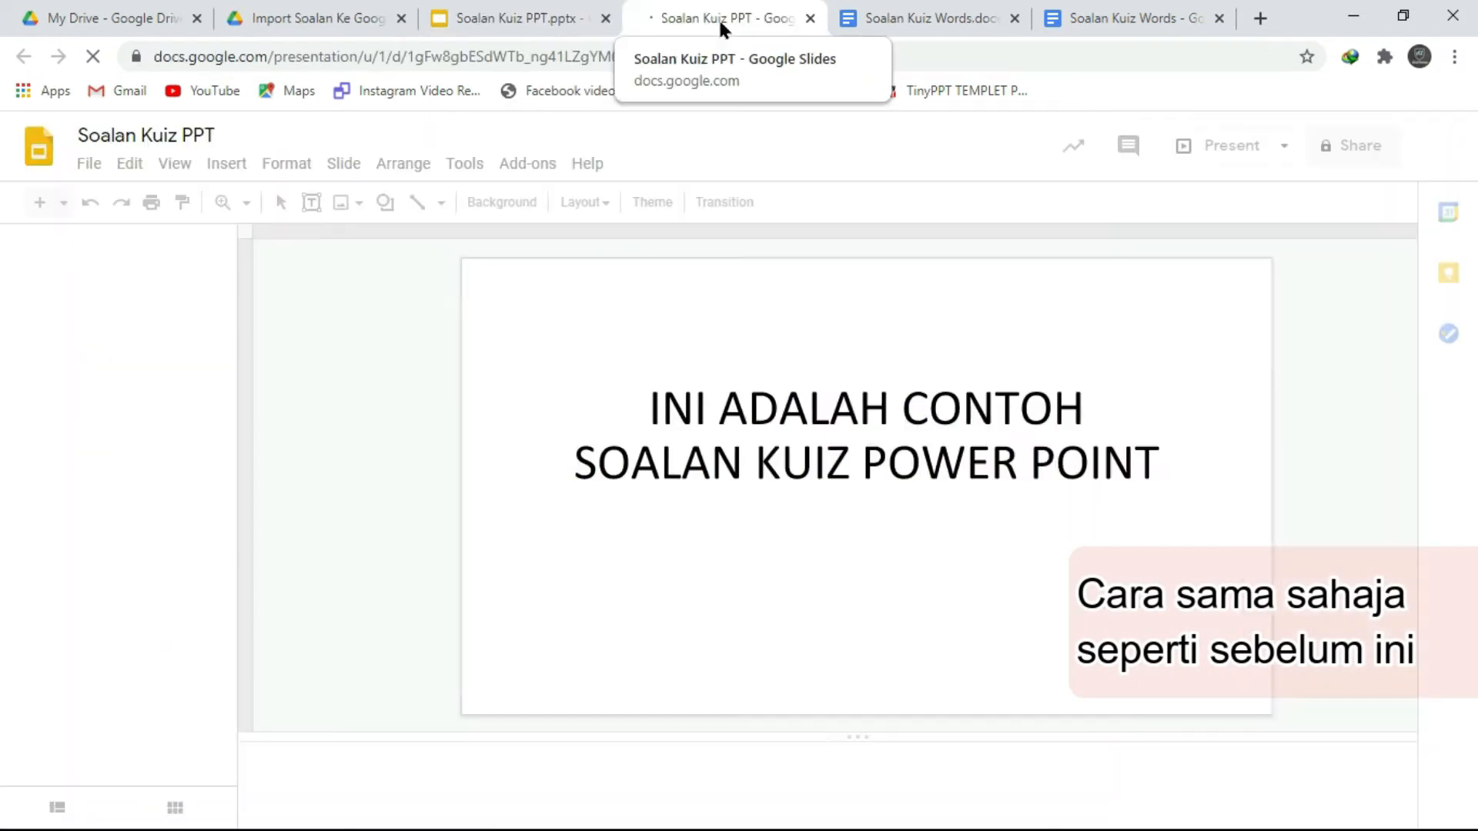
pyautogui.click(348, 17)
pyautogui.click(146, 303)
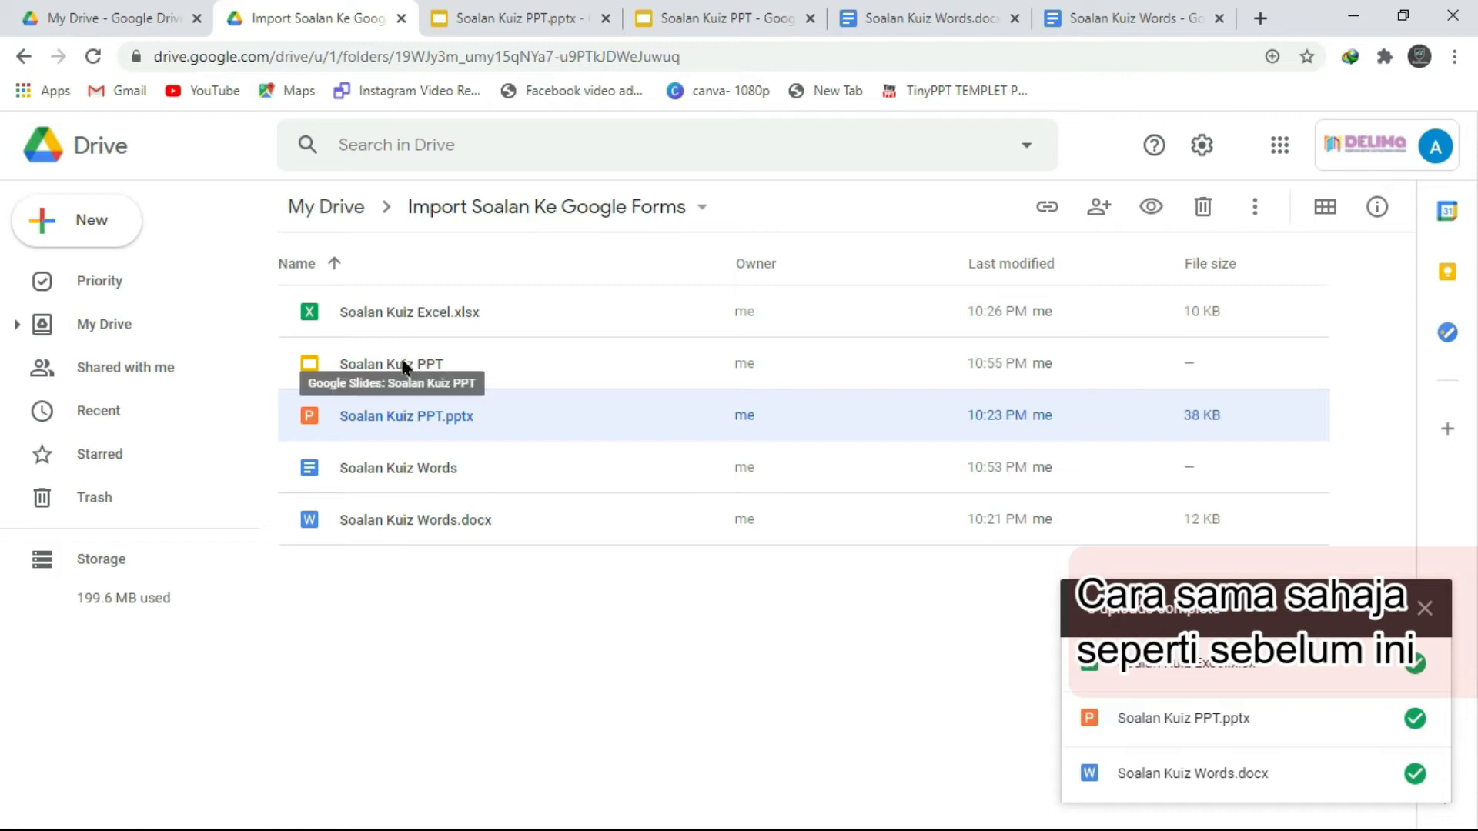
# Open Soalan Kuiz Excel.xlsx with Google Sheets, save it as a Google Sheets file, and switch back to Drive
pyautogui.doubleClick(432, 318)
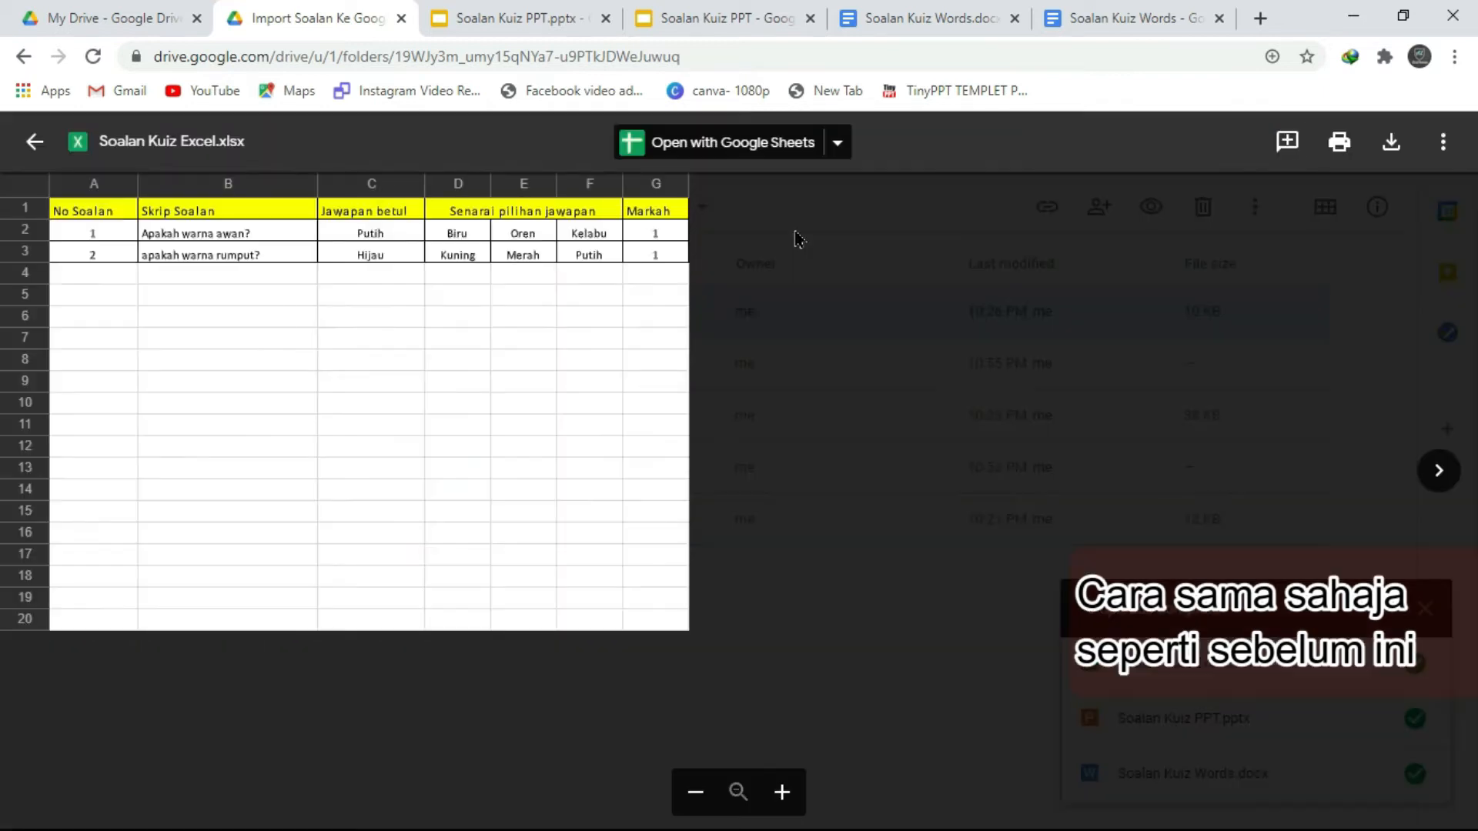
pyautogui.click(784, 793)
pyautogui.click(784, 793)
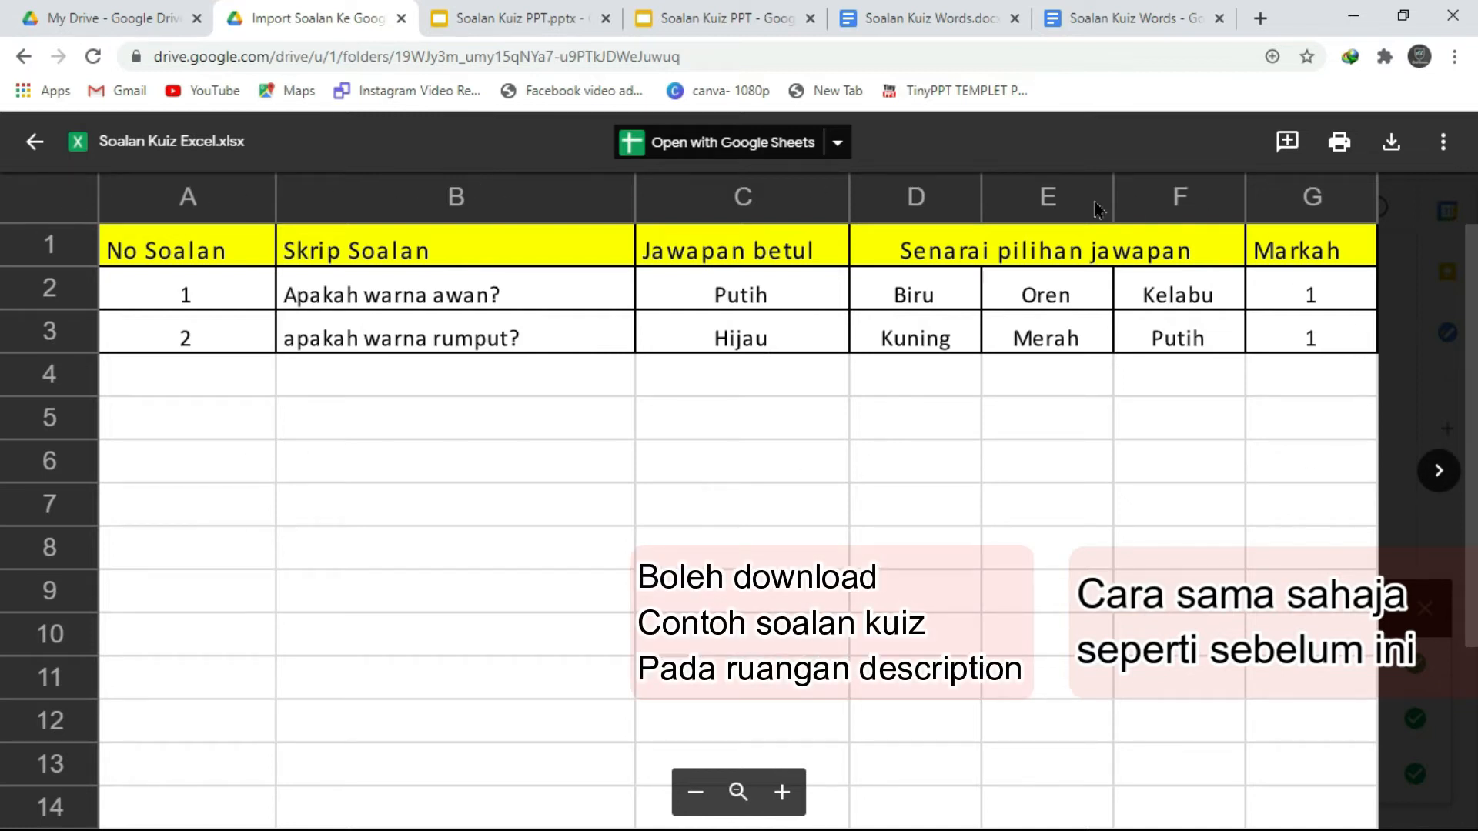
pyautogui.click(836, 144)
pyautogui.click(878, 210)
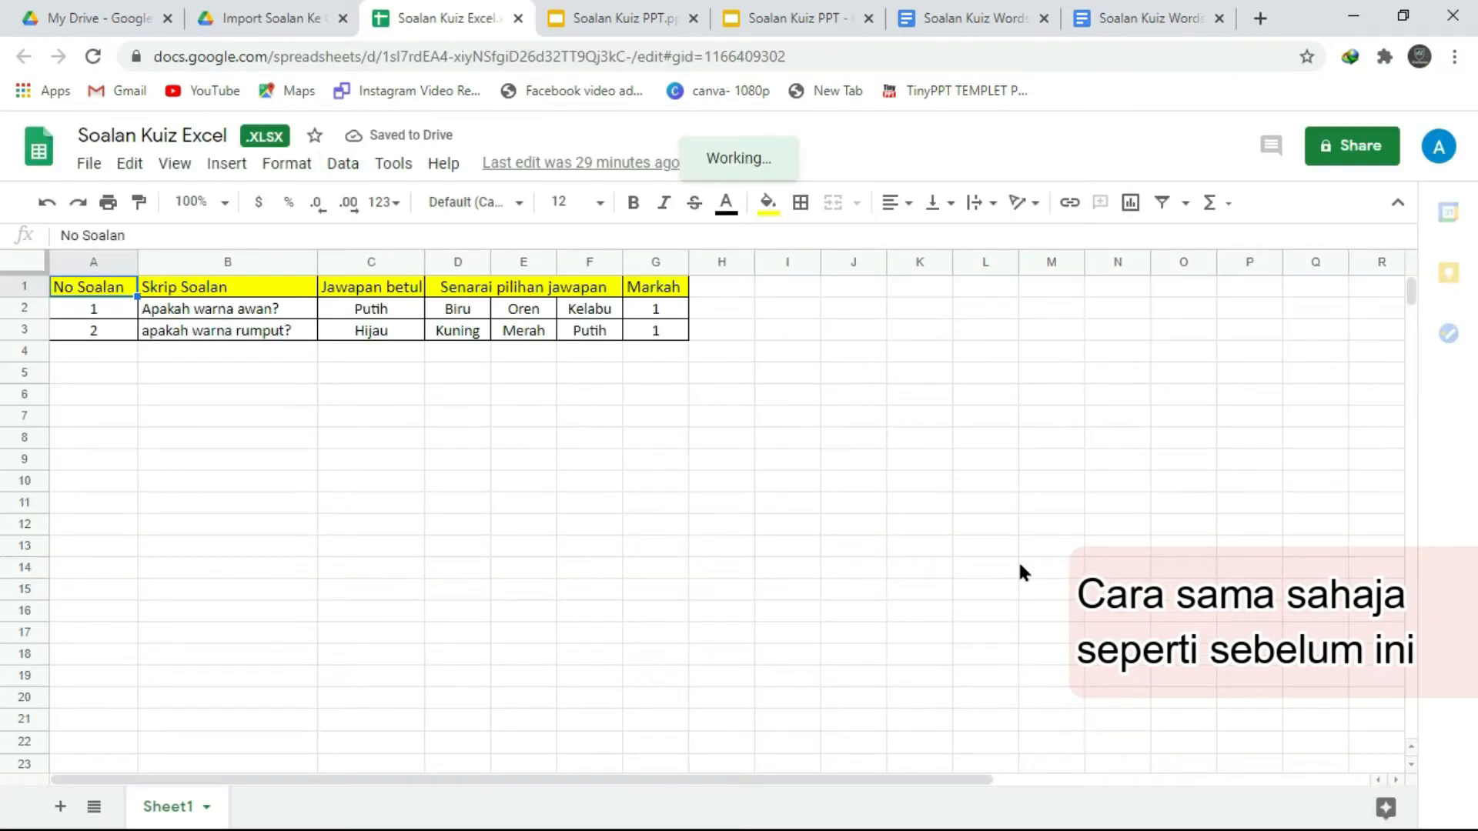
pyautogui.click(83, 158)
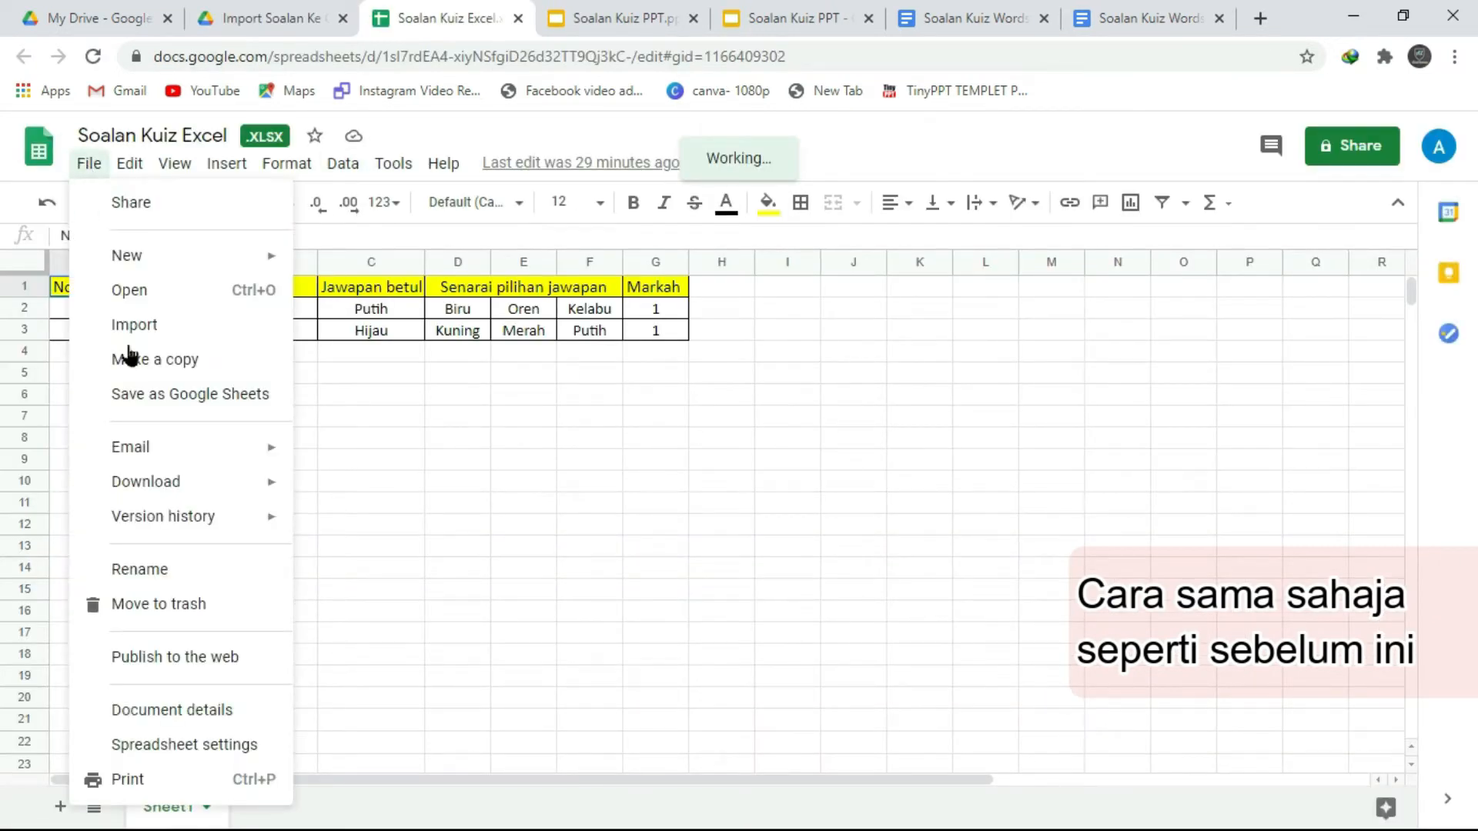
pyautogui.click(154, 395)
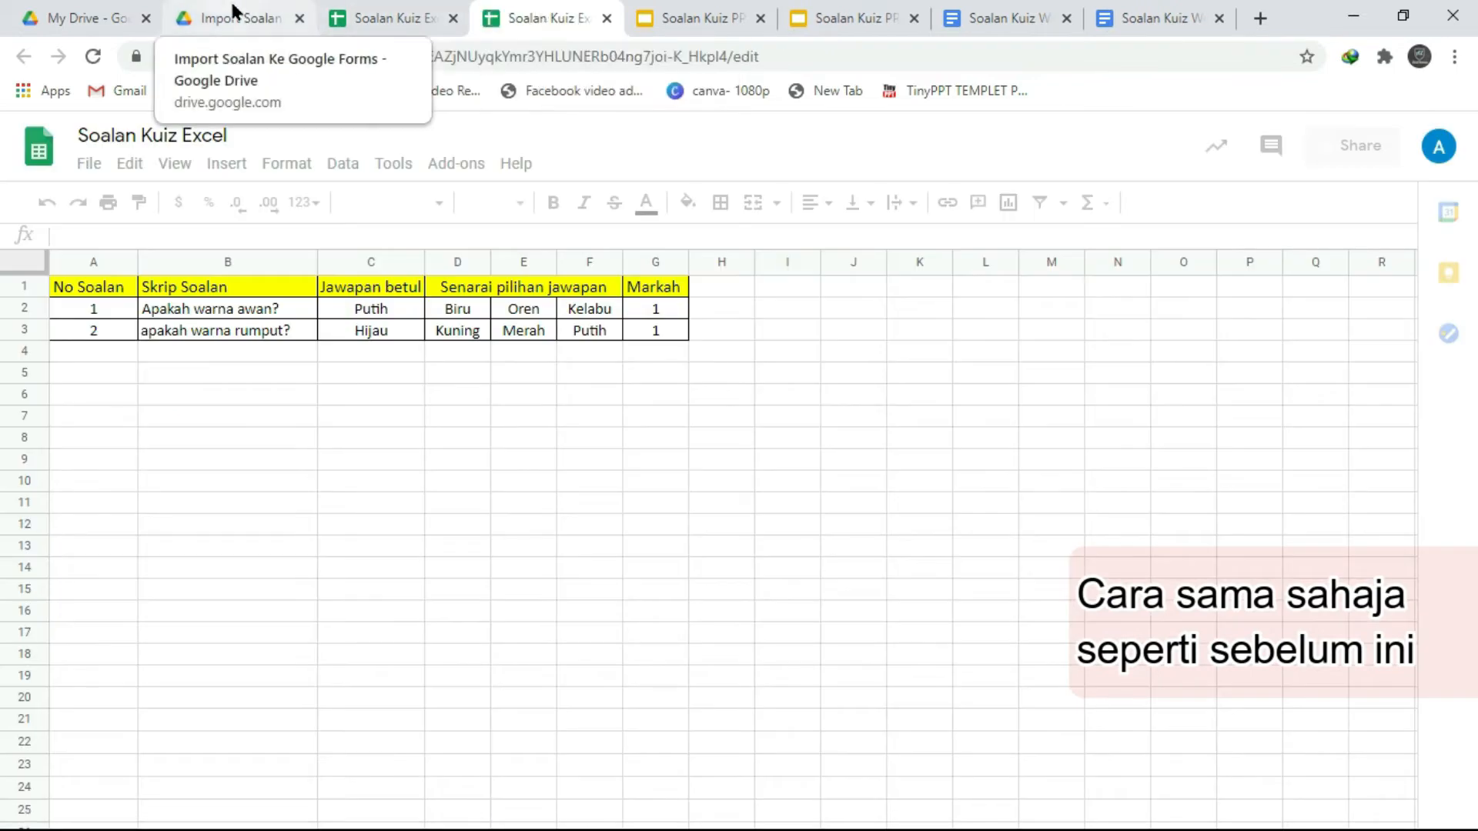
pyautogui.click(196, 17)
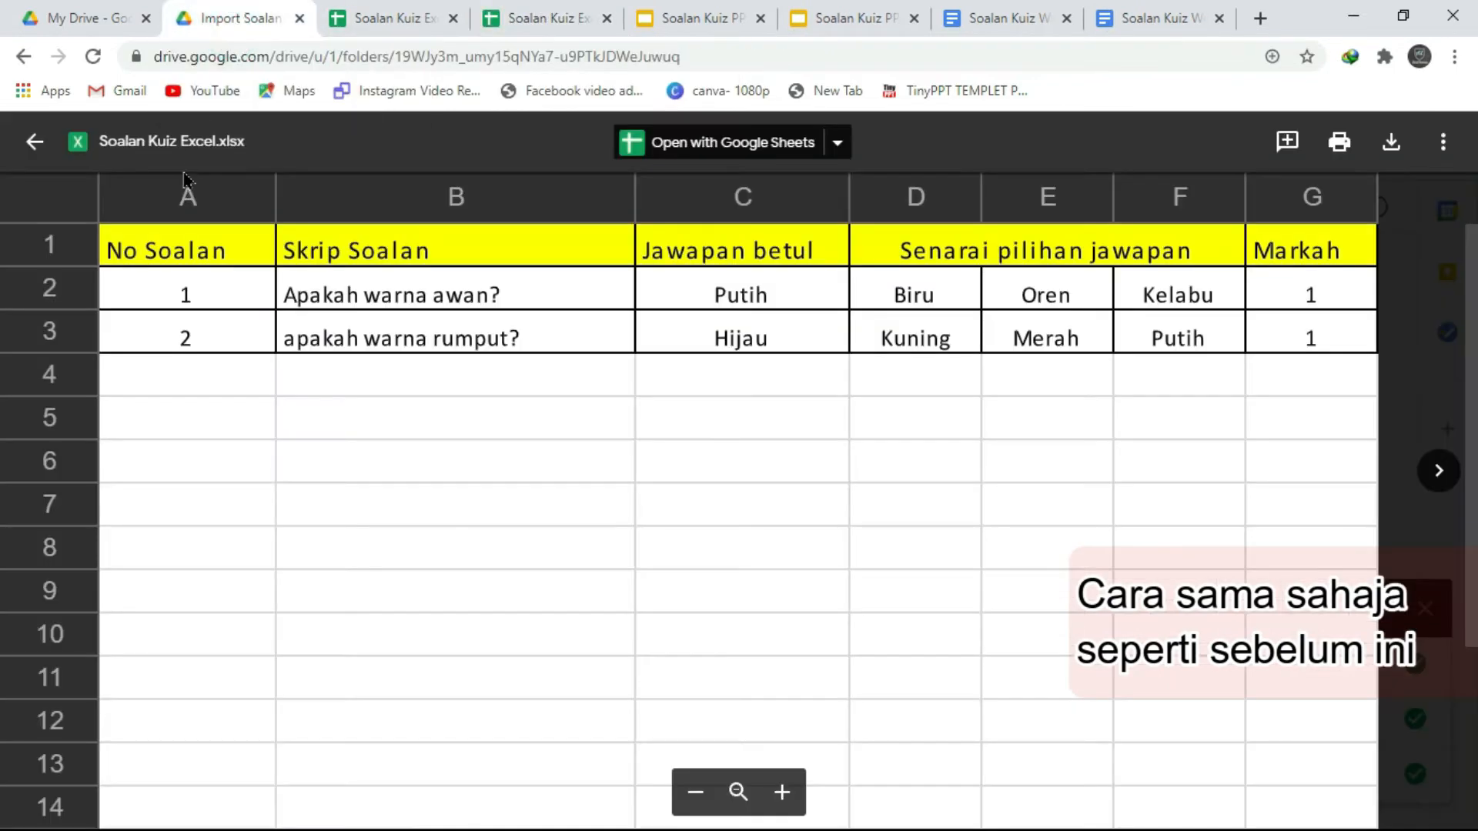
# Close the Soalan Kuiz Excel.xlsx preview and create a blank Google Form in the Import Soalan Ke Google Forms folder
pyautogui.click(35, 142)
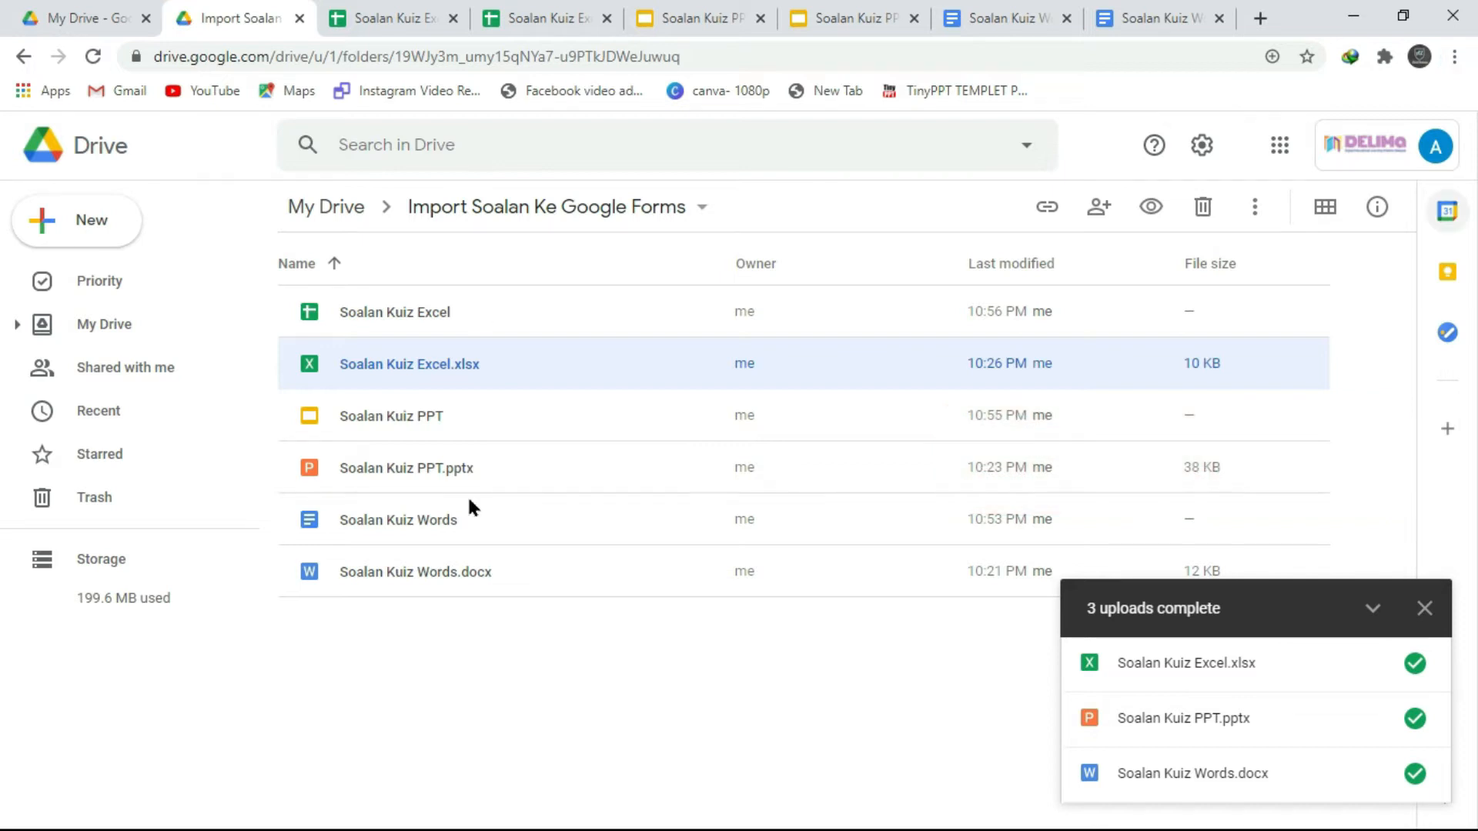
pyautogui.click(81, 231)
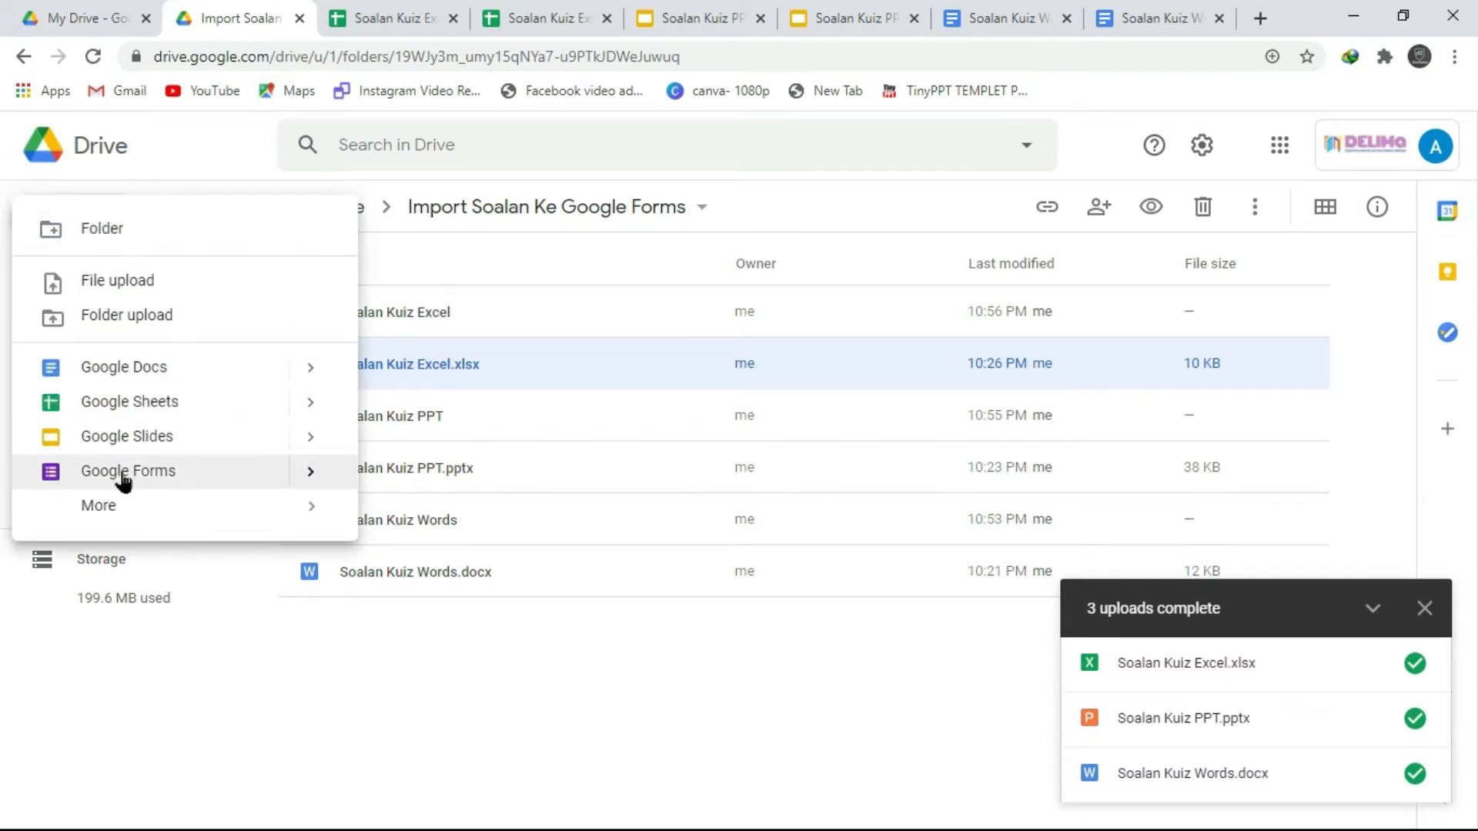
pyautogui.moveTo(316, 479)
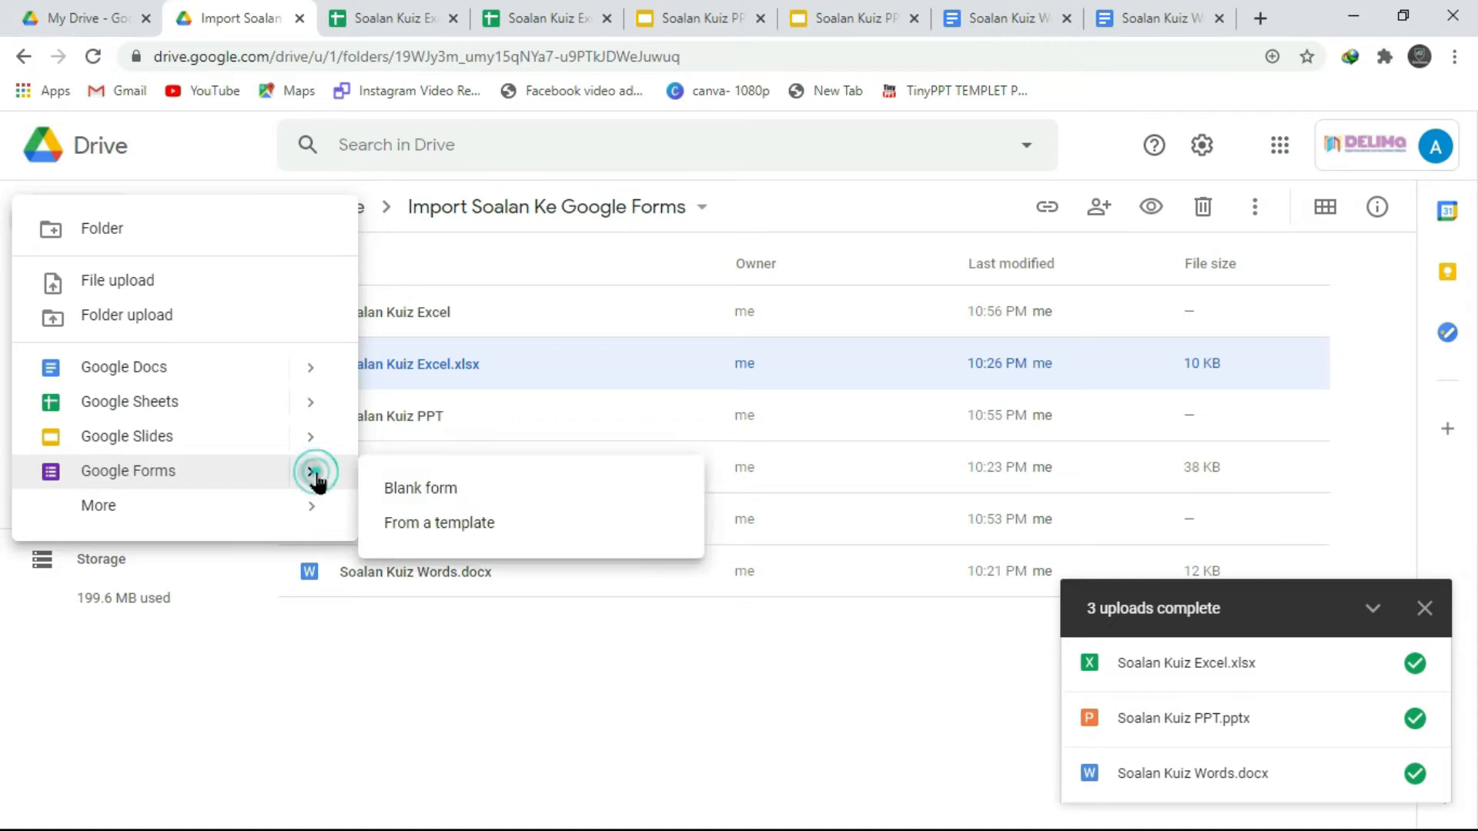
pyautogui.click(421, 491)
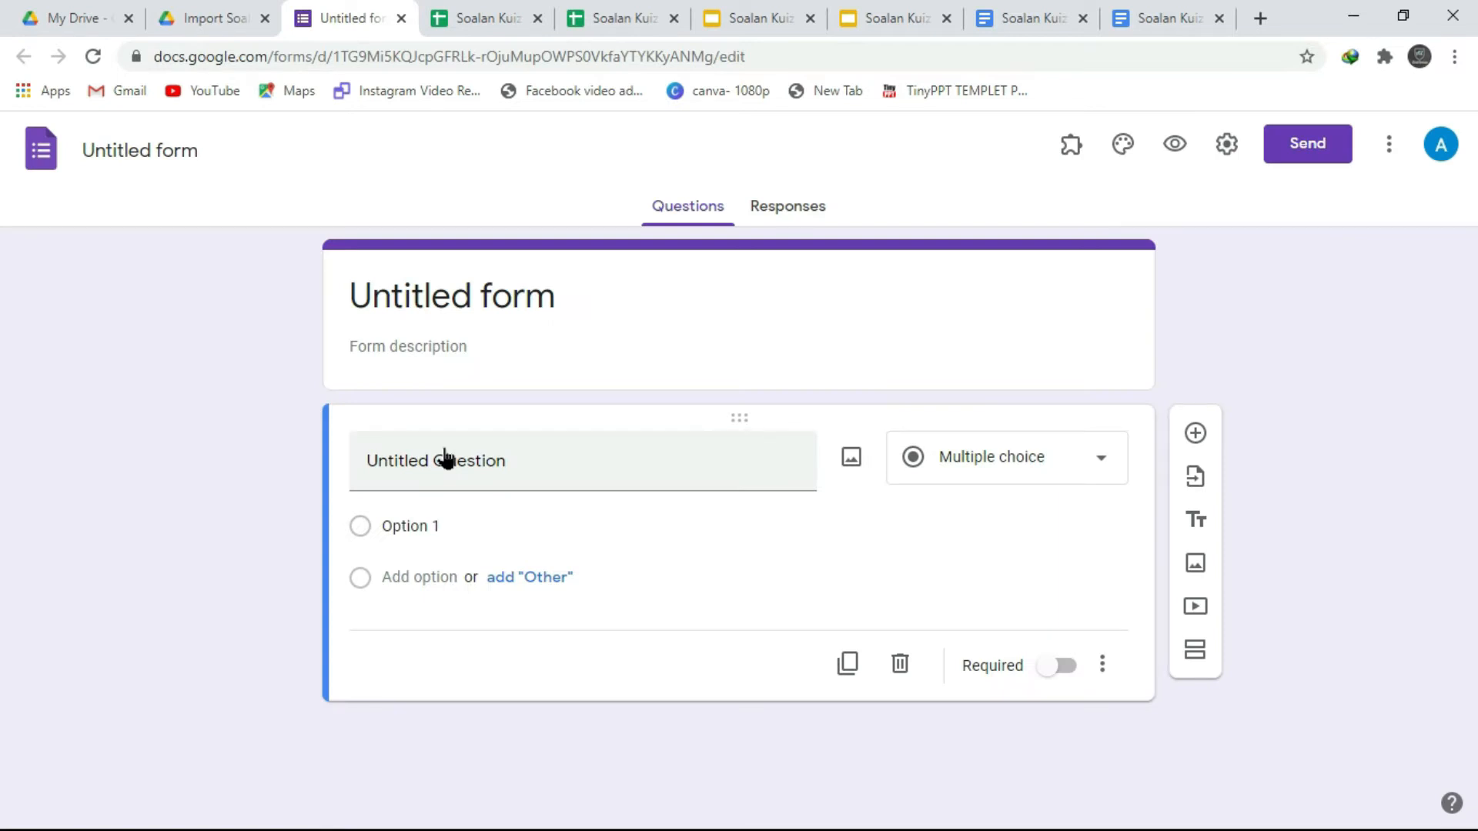
# In the form's general settings, remove the Ministry Of Education Malaysia user restriction and let respondents see summary charts and text responses
pyautogui.click(1228, 148)
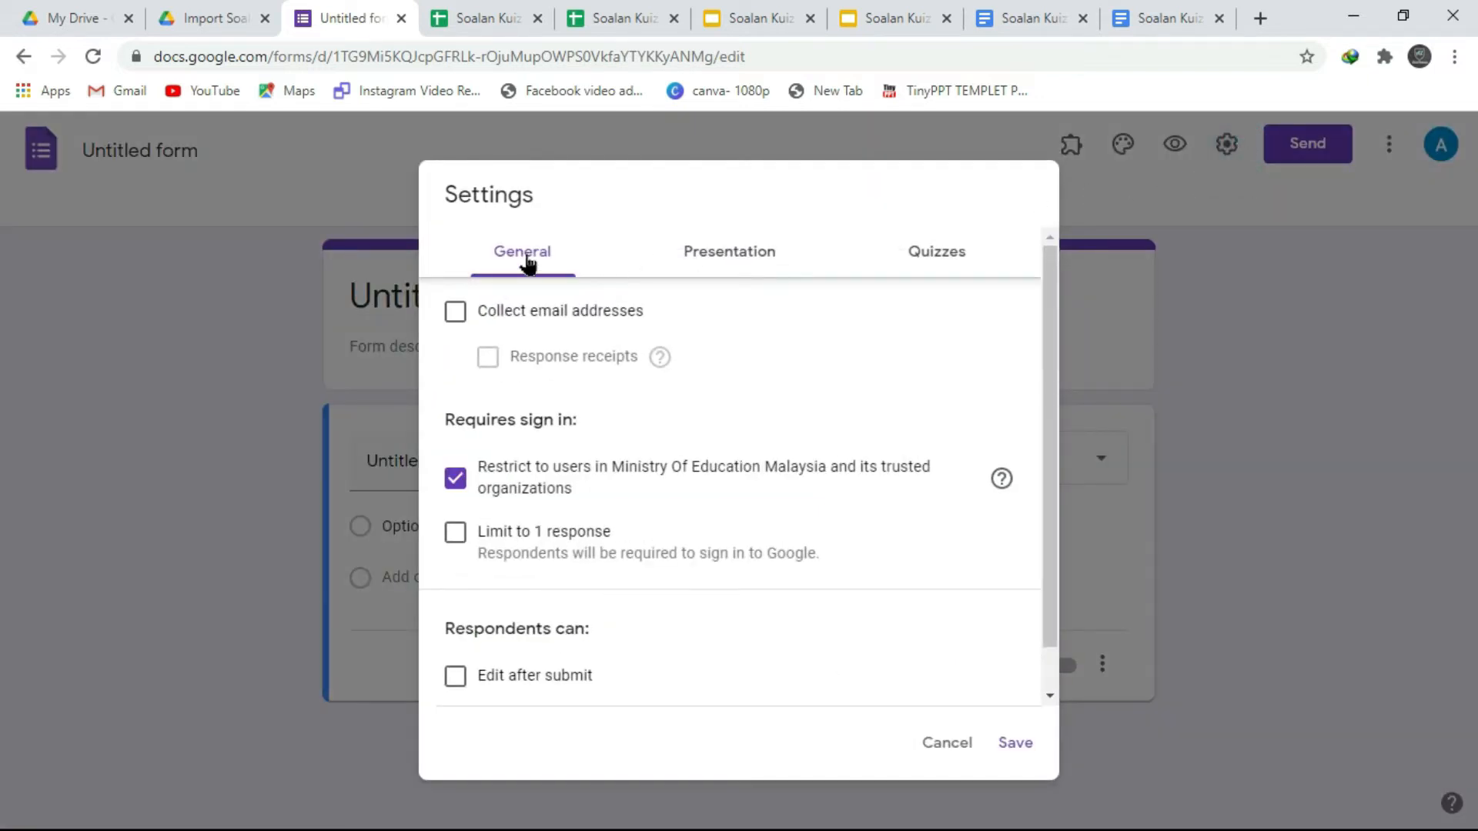
pyautogui.scroll(-1, 485, 493)
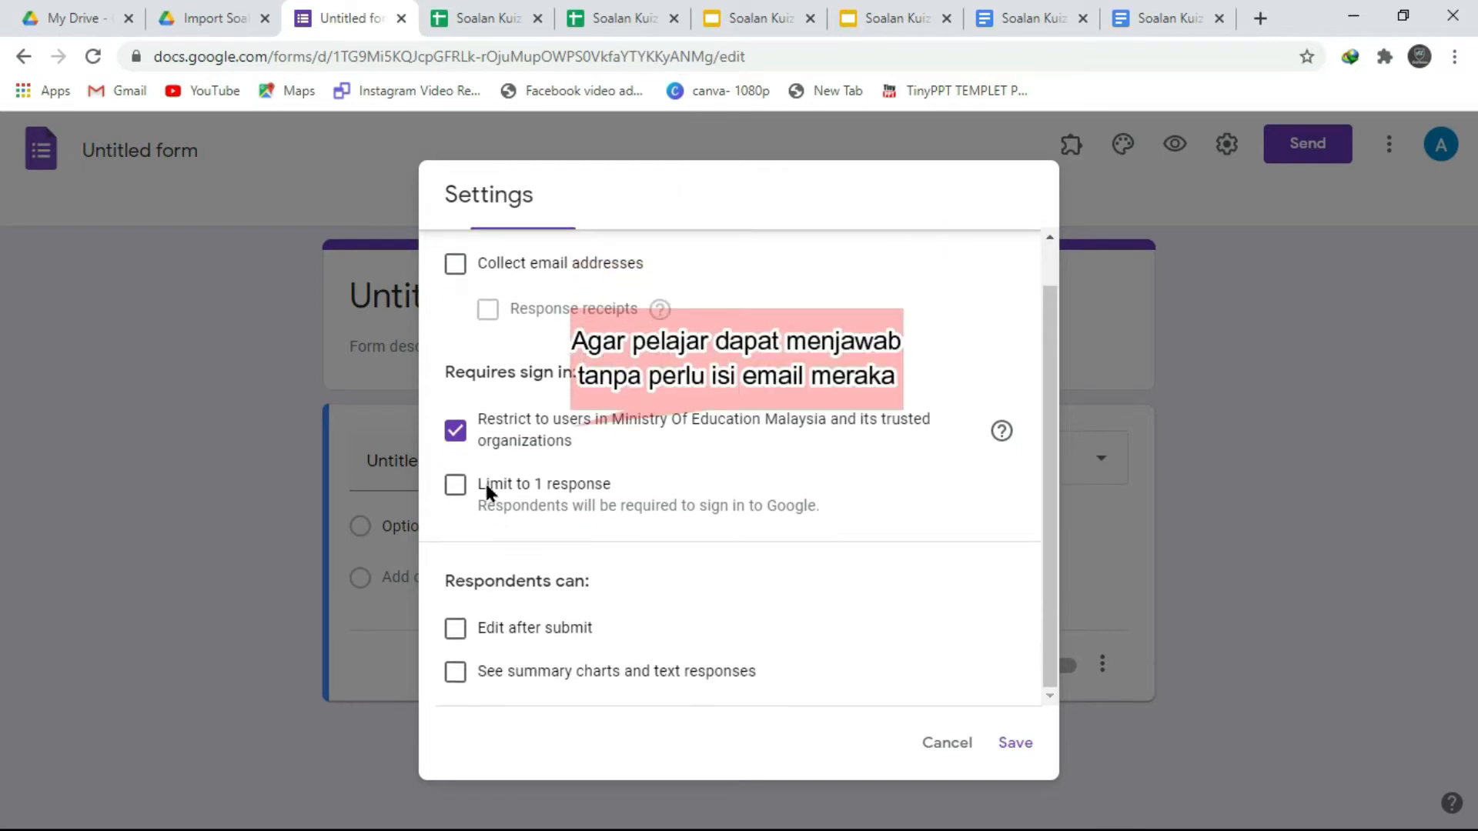
pyautogui.click(457, 434)
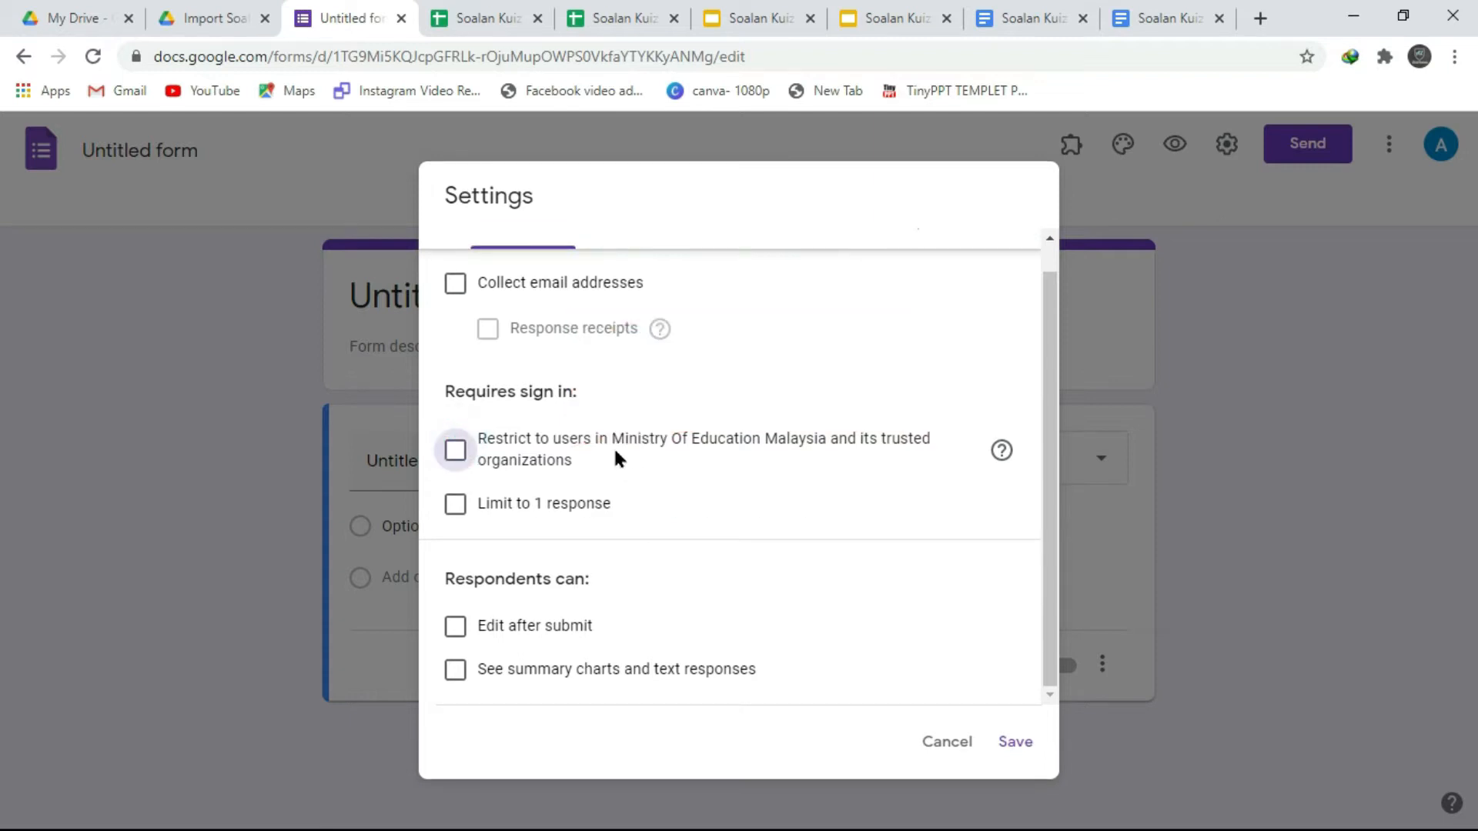
pyautogui.click(456, 671)
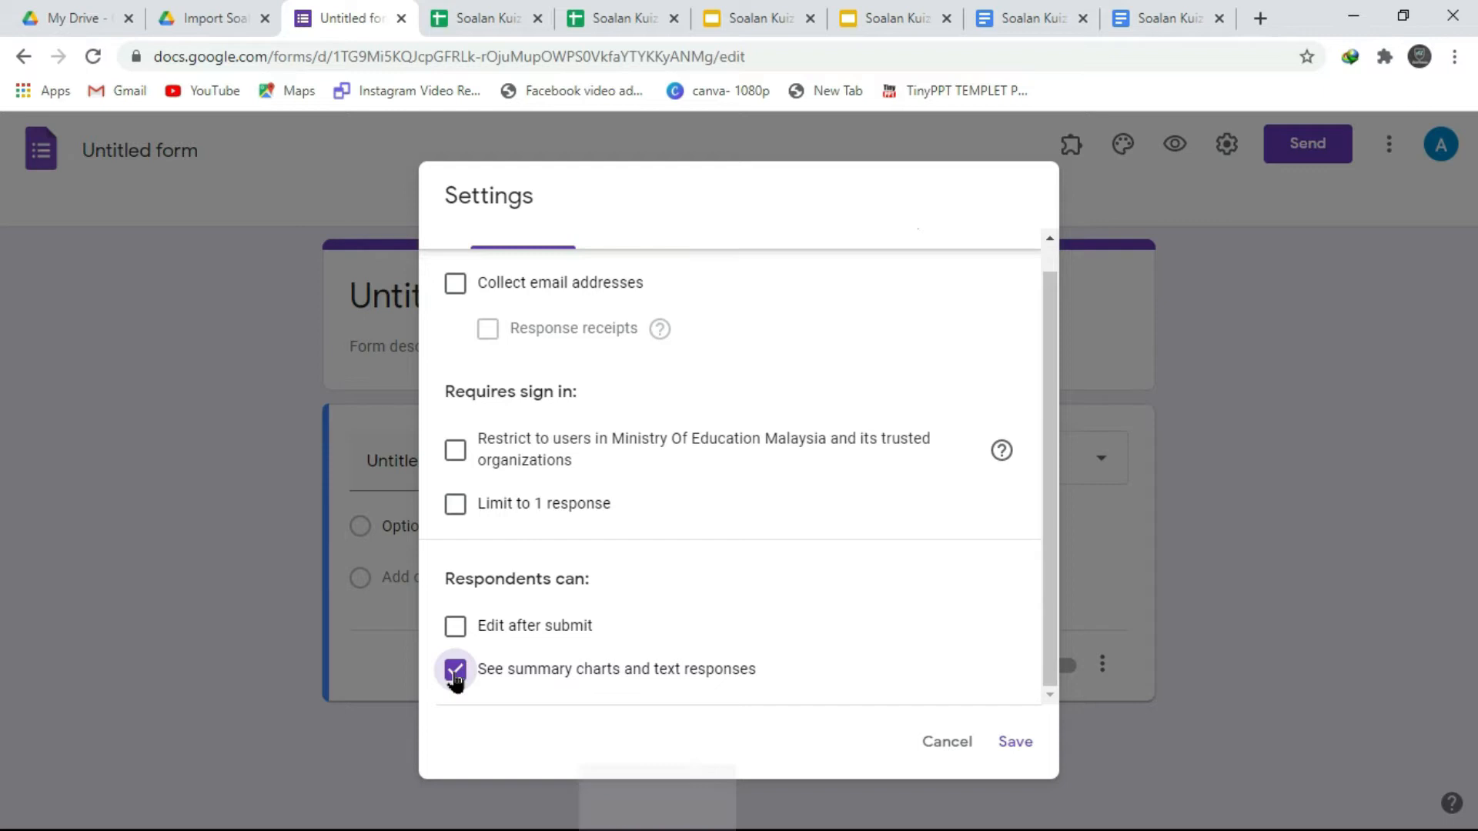
pyautogui.scroll(1, 761, 374)
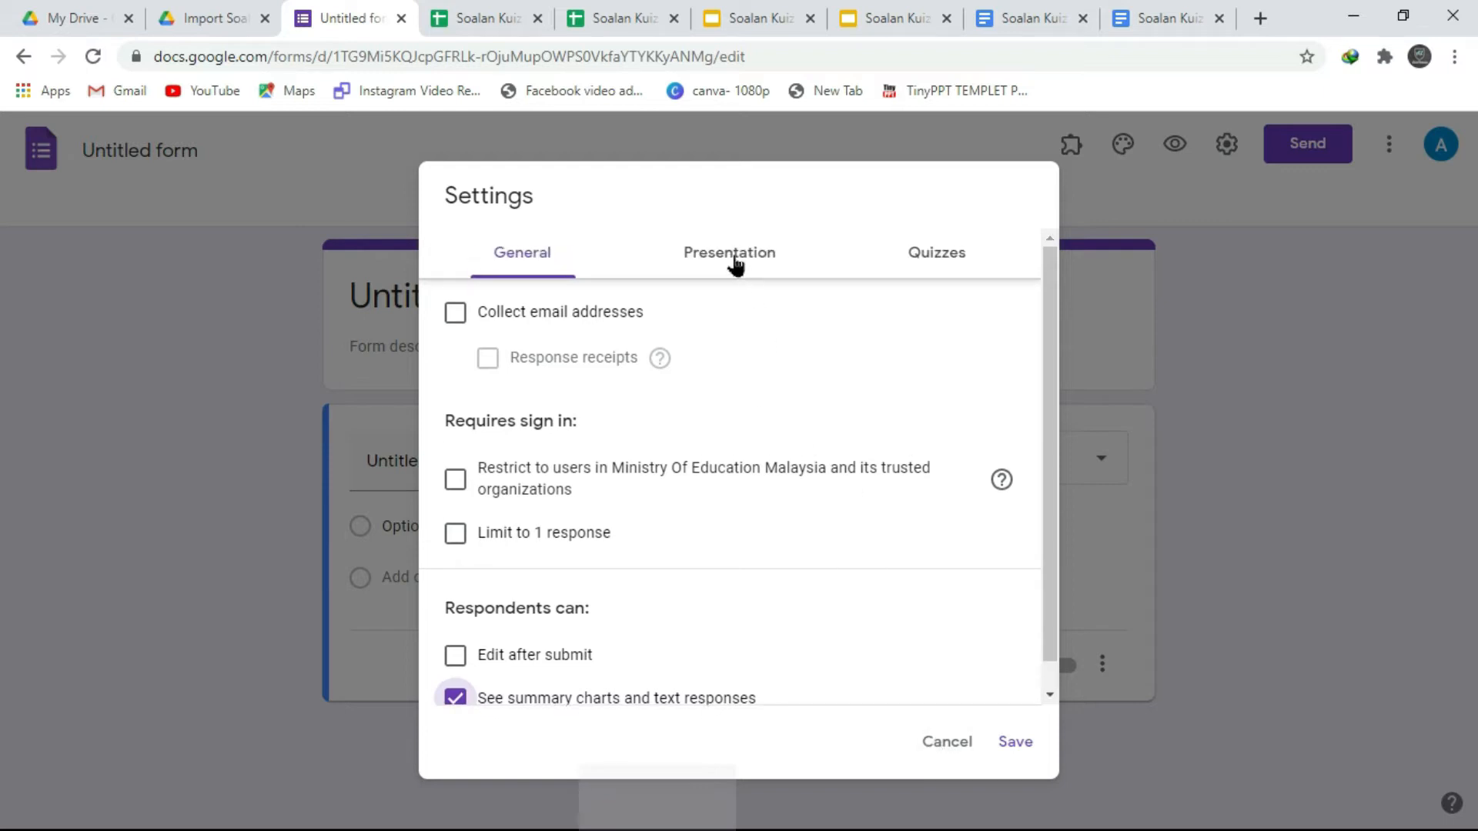
# In the presentation settings, enable the progress bar and disable the link to submit another response
pyautogui.click(735, 262)
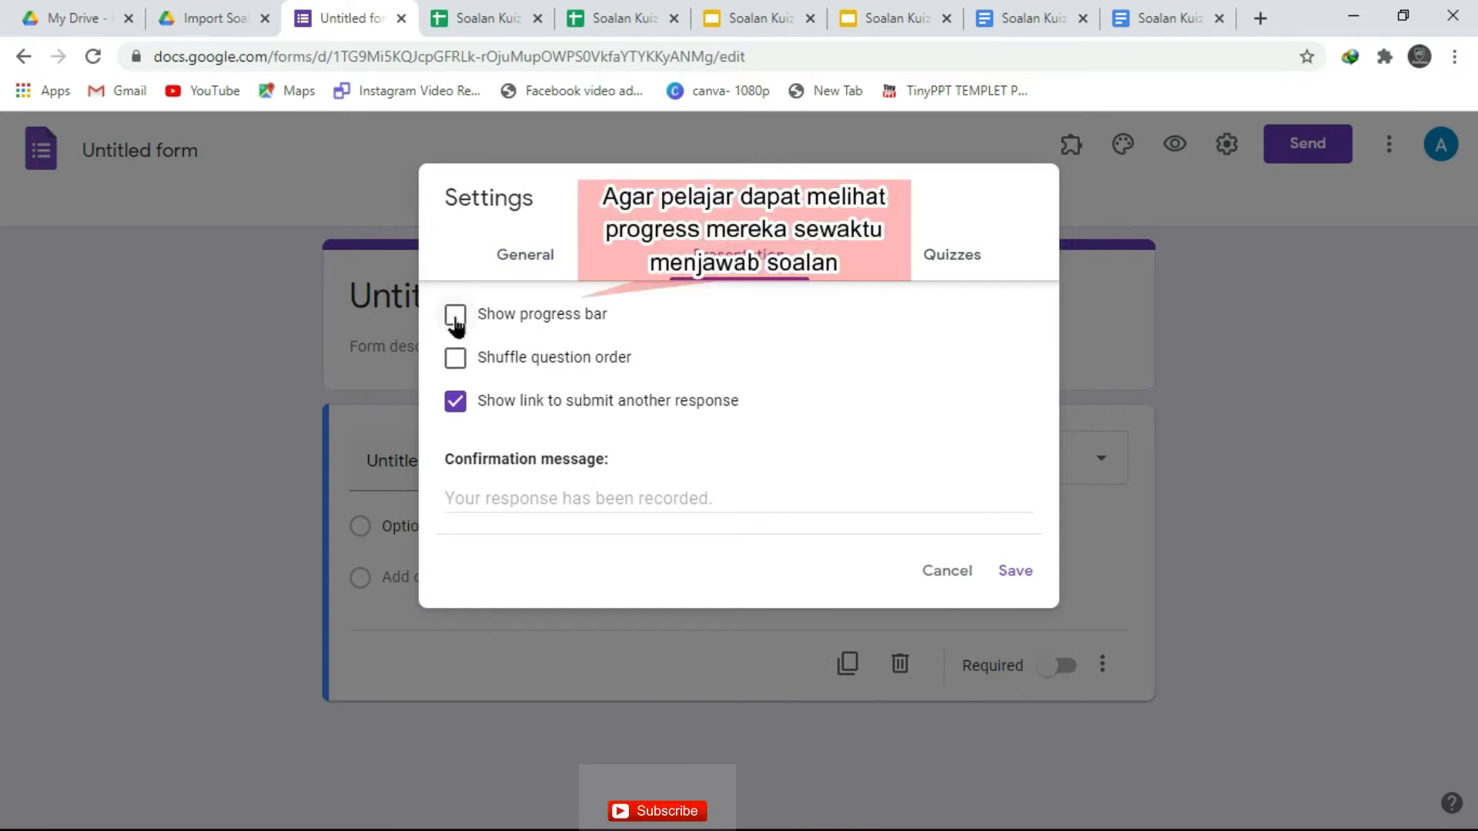
pyautogui.click(456, 324)
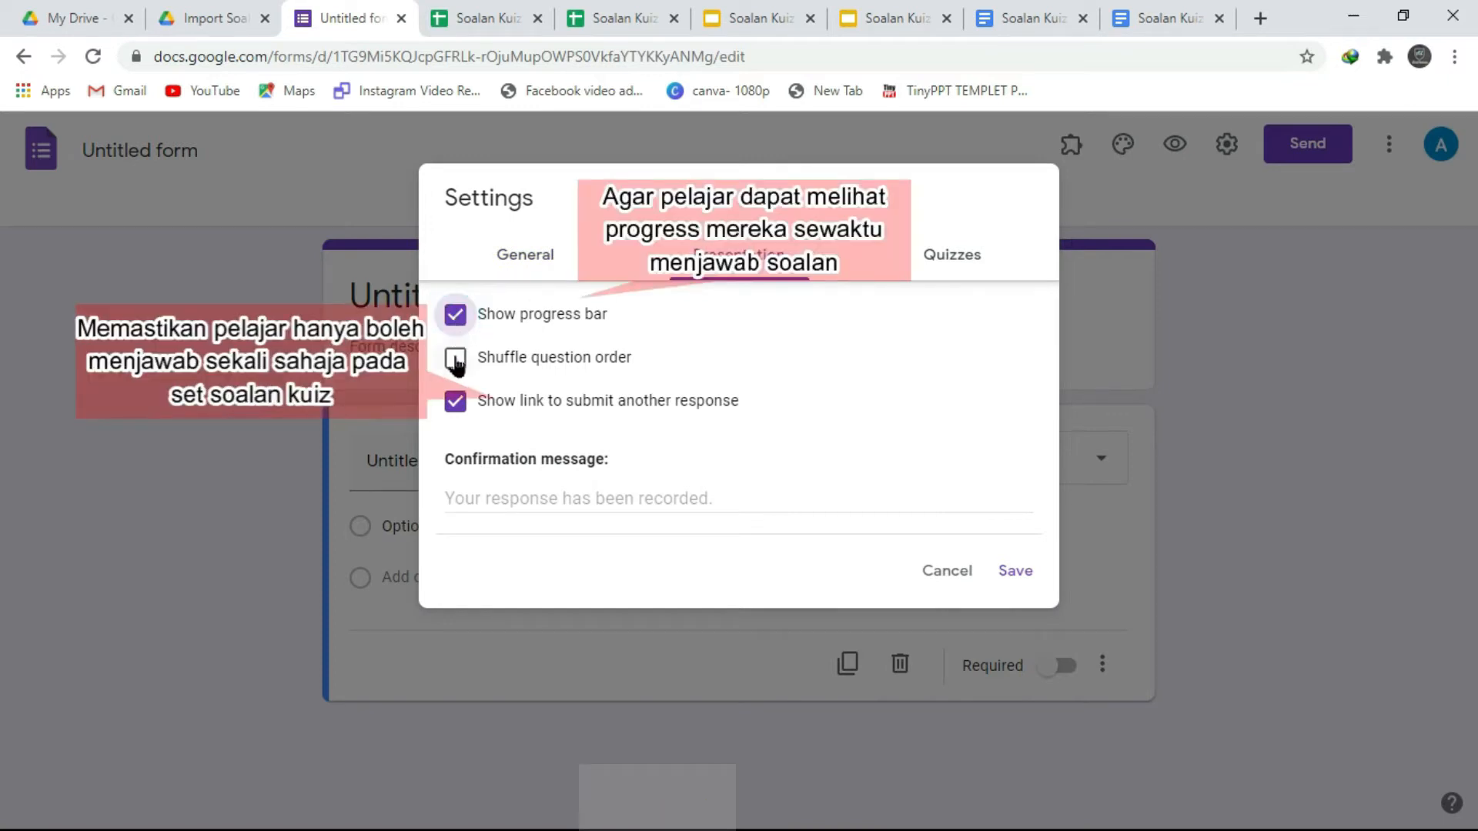
pyautogui.click(458, 405)
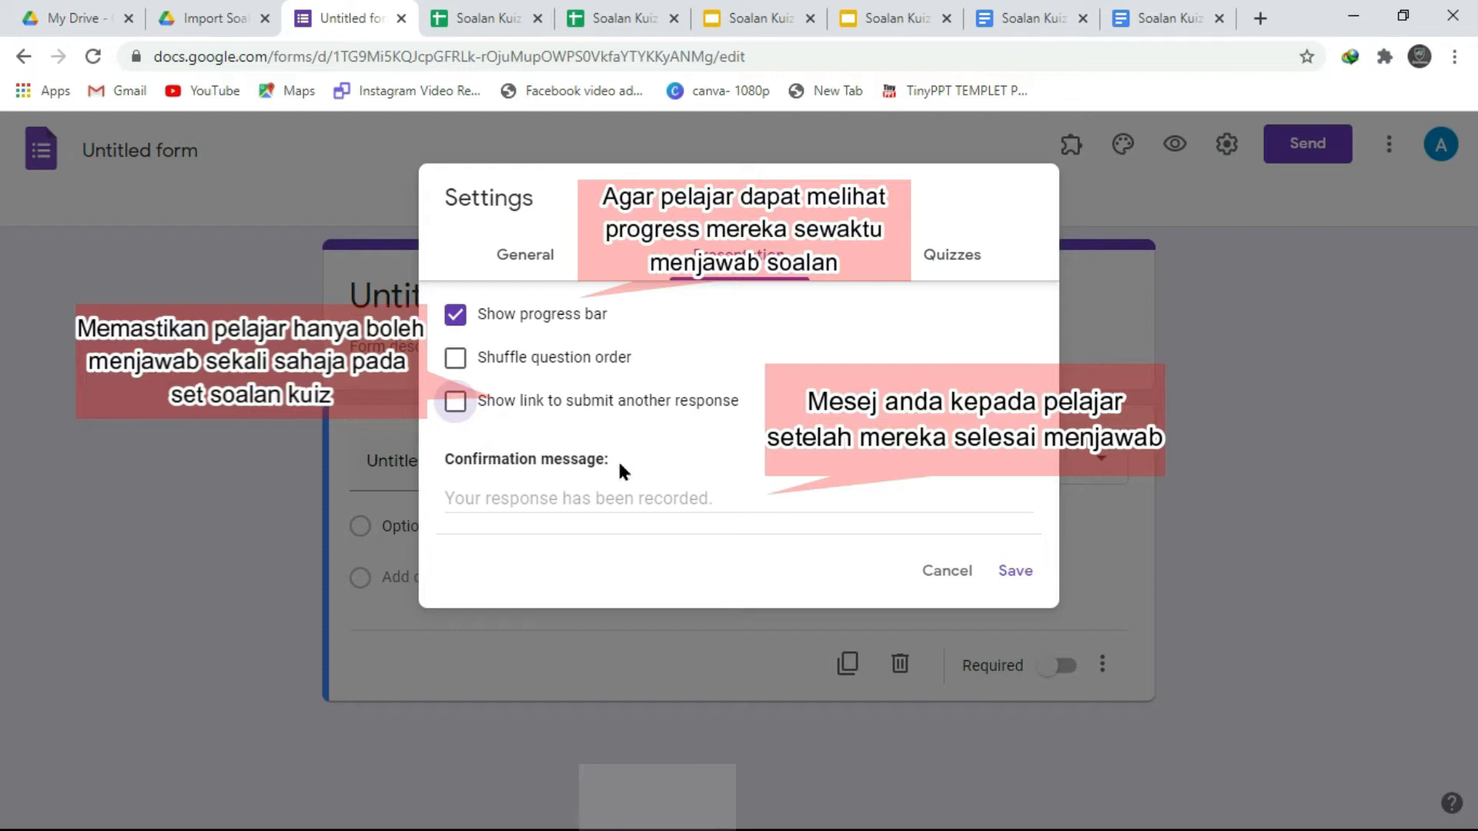
# Set the form's confirmation message to "Tahniah kerana menjawab soalan =)"
pyautogui.click(613, 496)
pyautogui.write('tah')
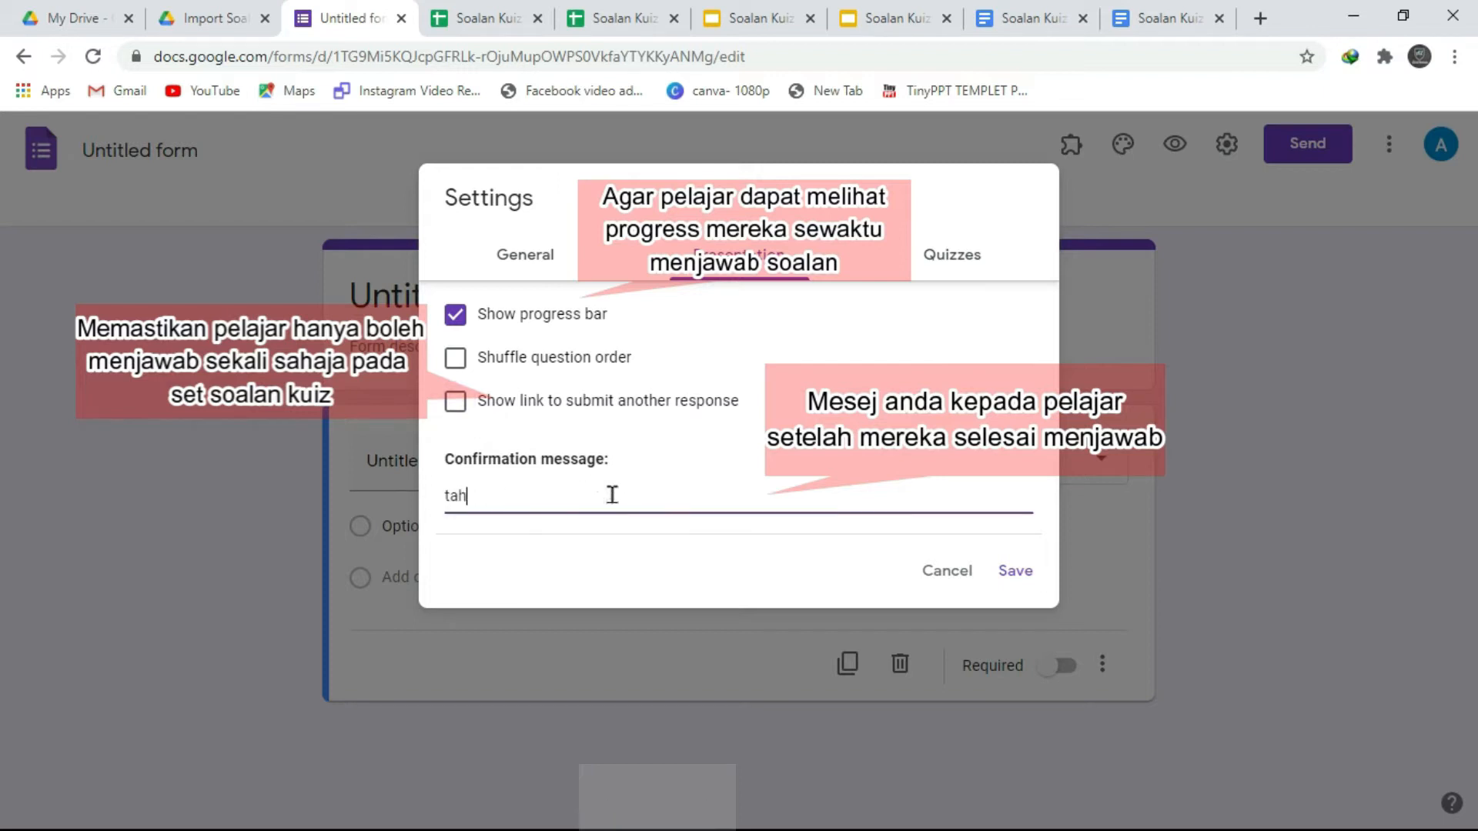
pyautogui.write('niah kerana menjawab soalan')
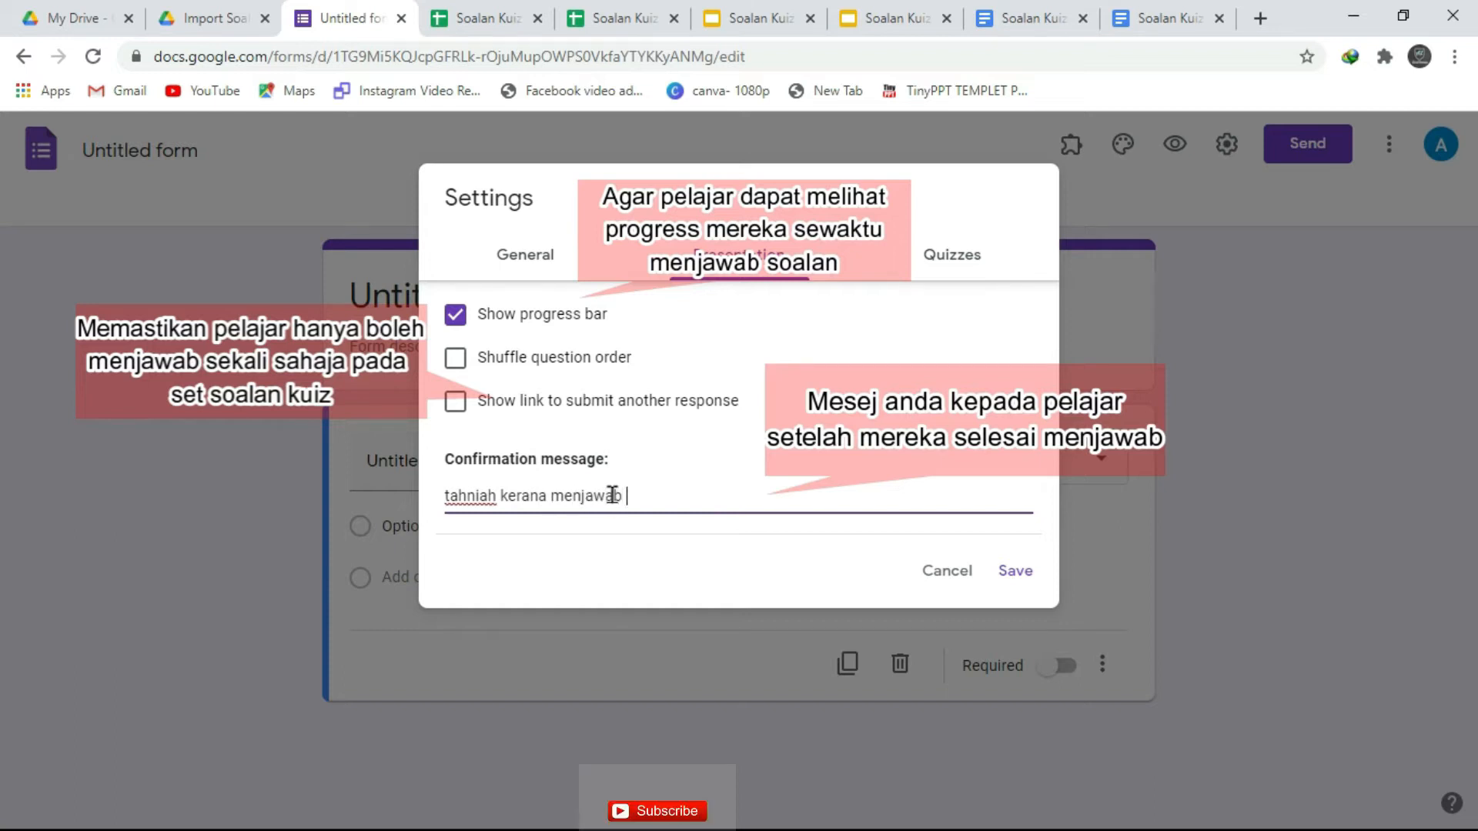
pyautogui.click(450, 493)
pyautogui.press('BackSpace')
pyautogui.write('T')
pyautogui.click(695, 487)
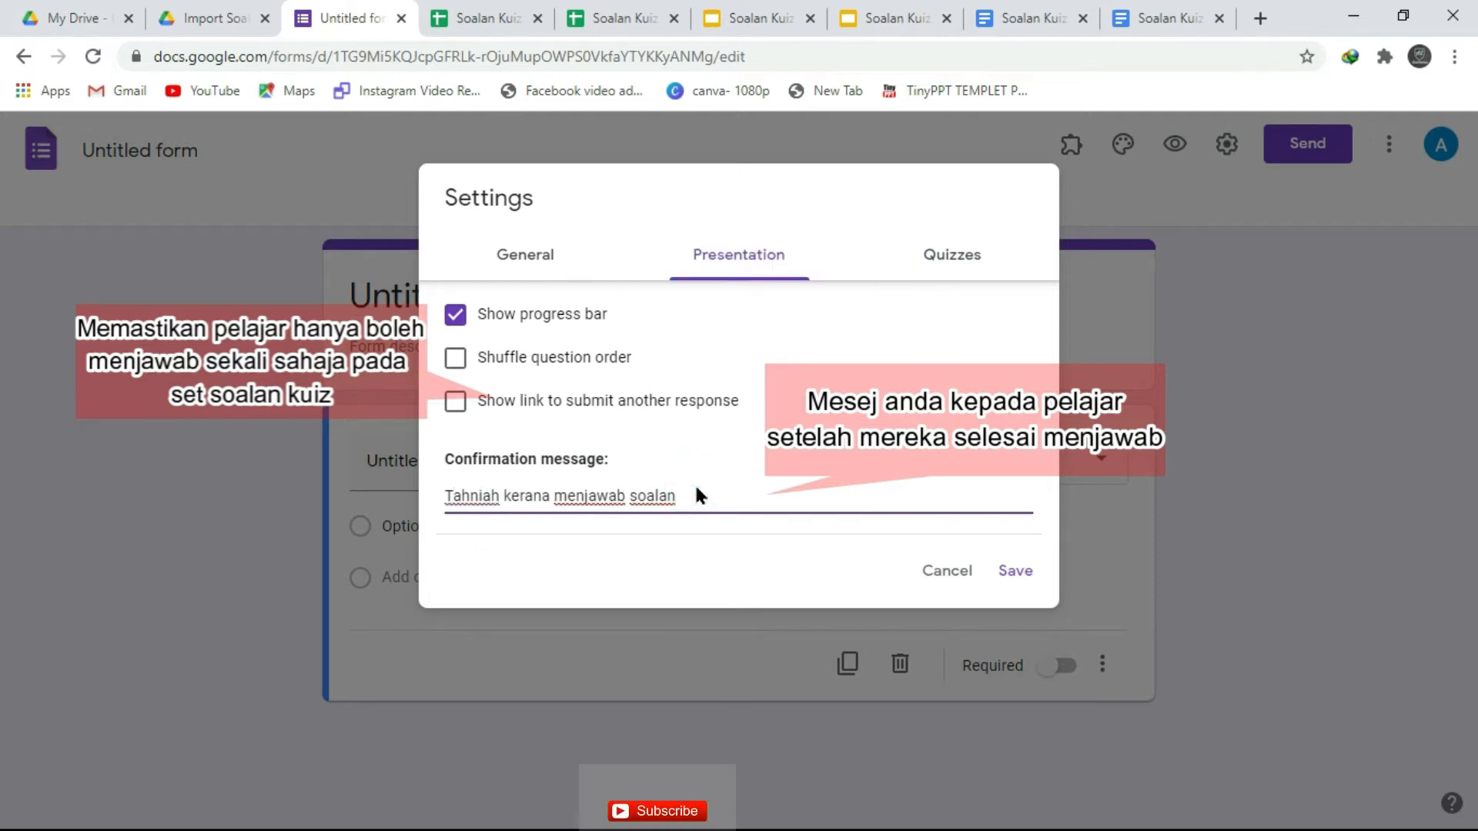
pyautogui.write('=)')
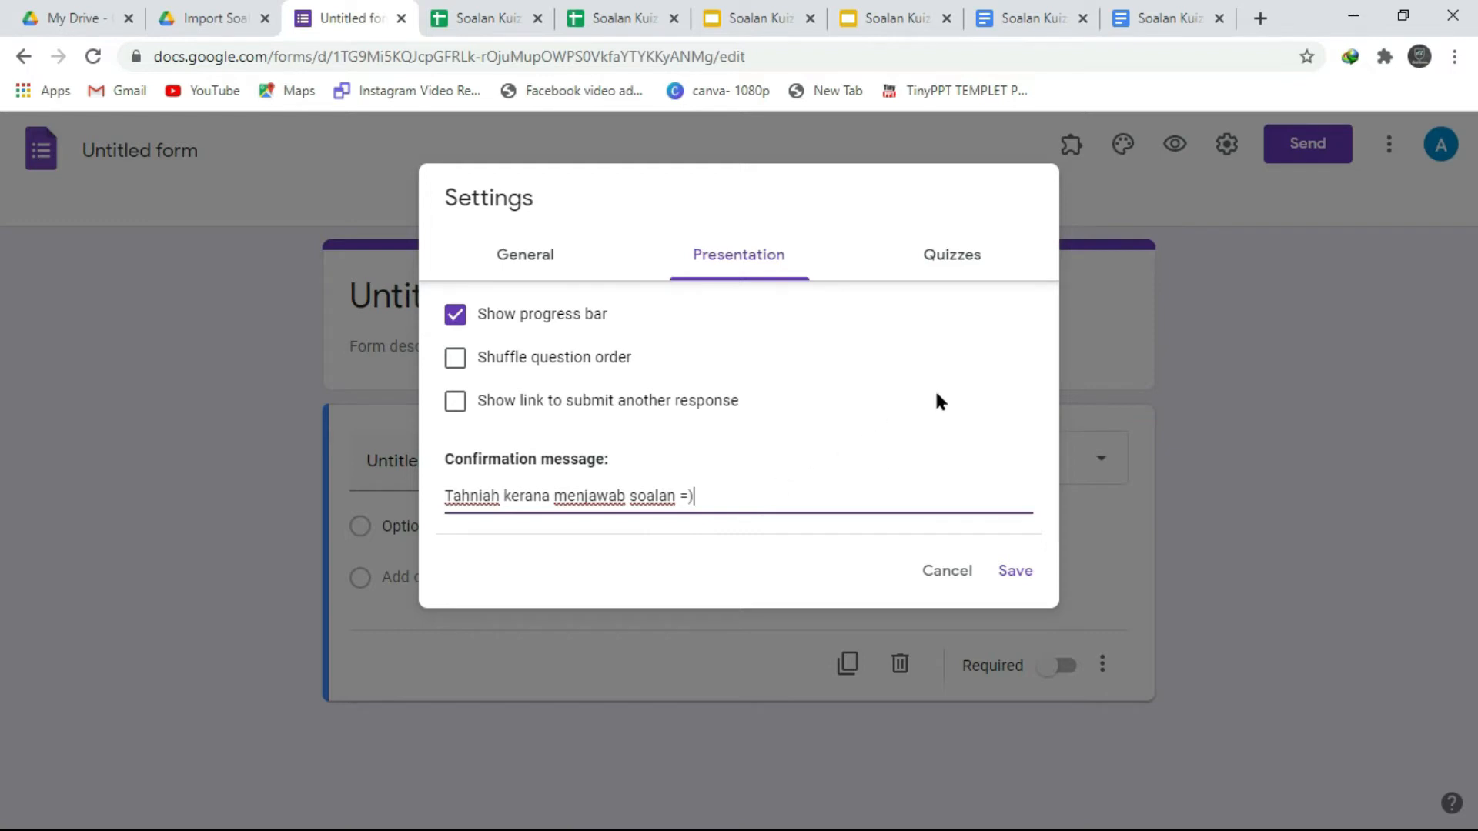
# Make the form a quiz, keep the default grading options, and save the settings
pyautogui.click(967, 254)
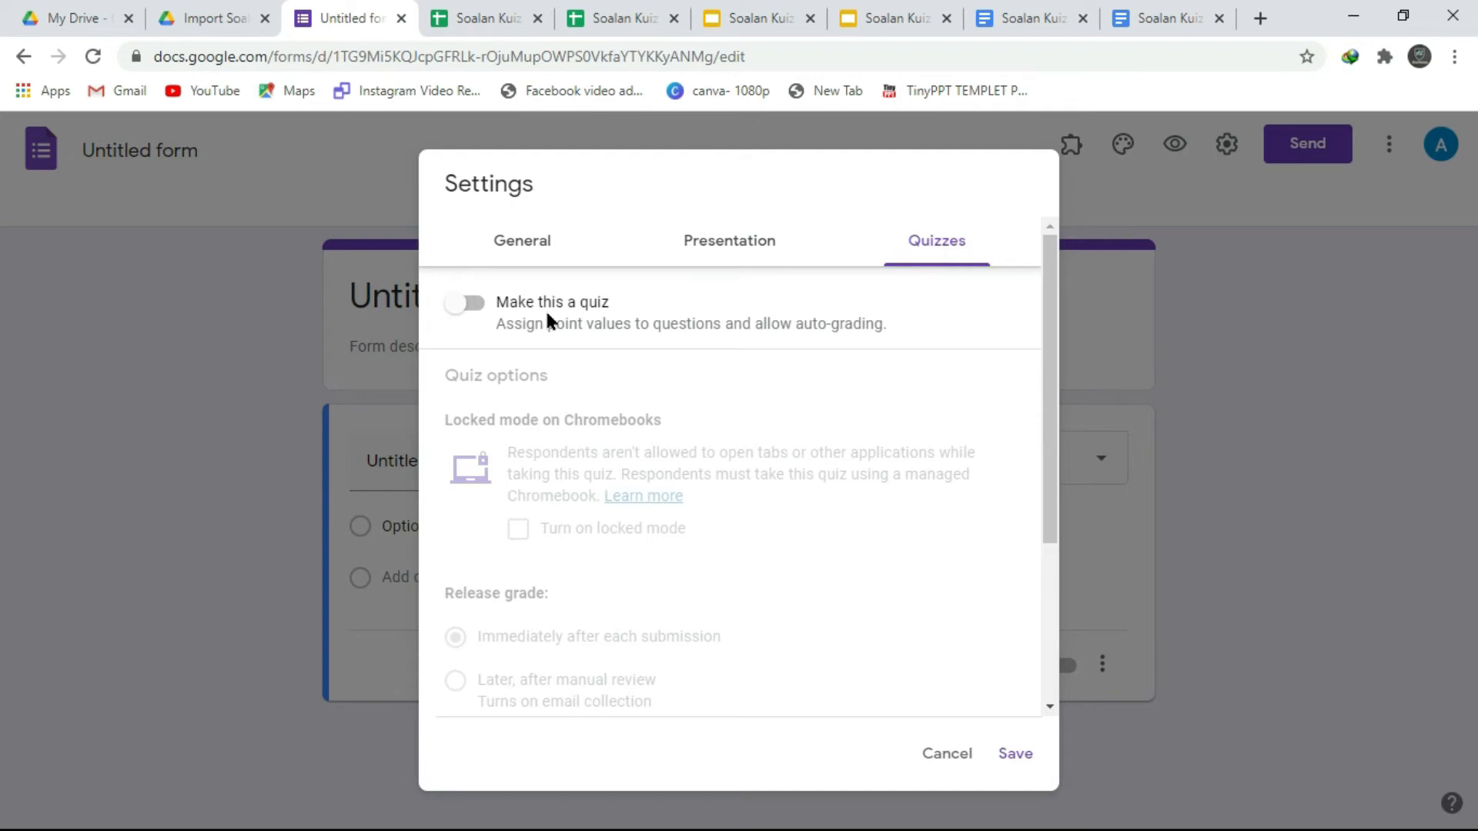
pyautogui.click(475, 305)
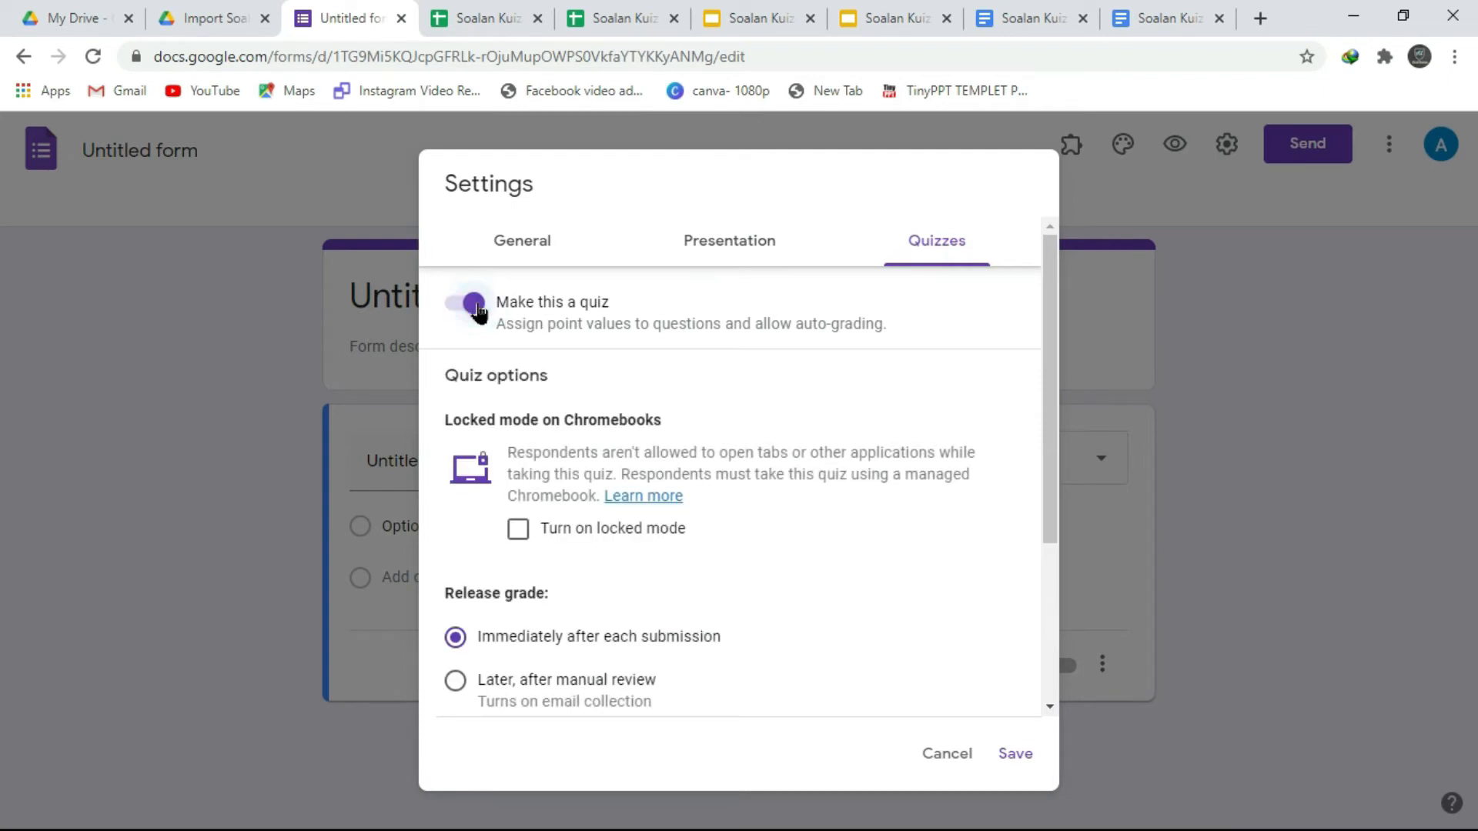
pyautogui.scroll(-1, 508, 462)
pyautogui.scroll(-1, 613, 576)
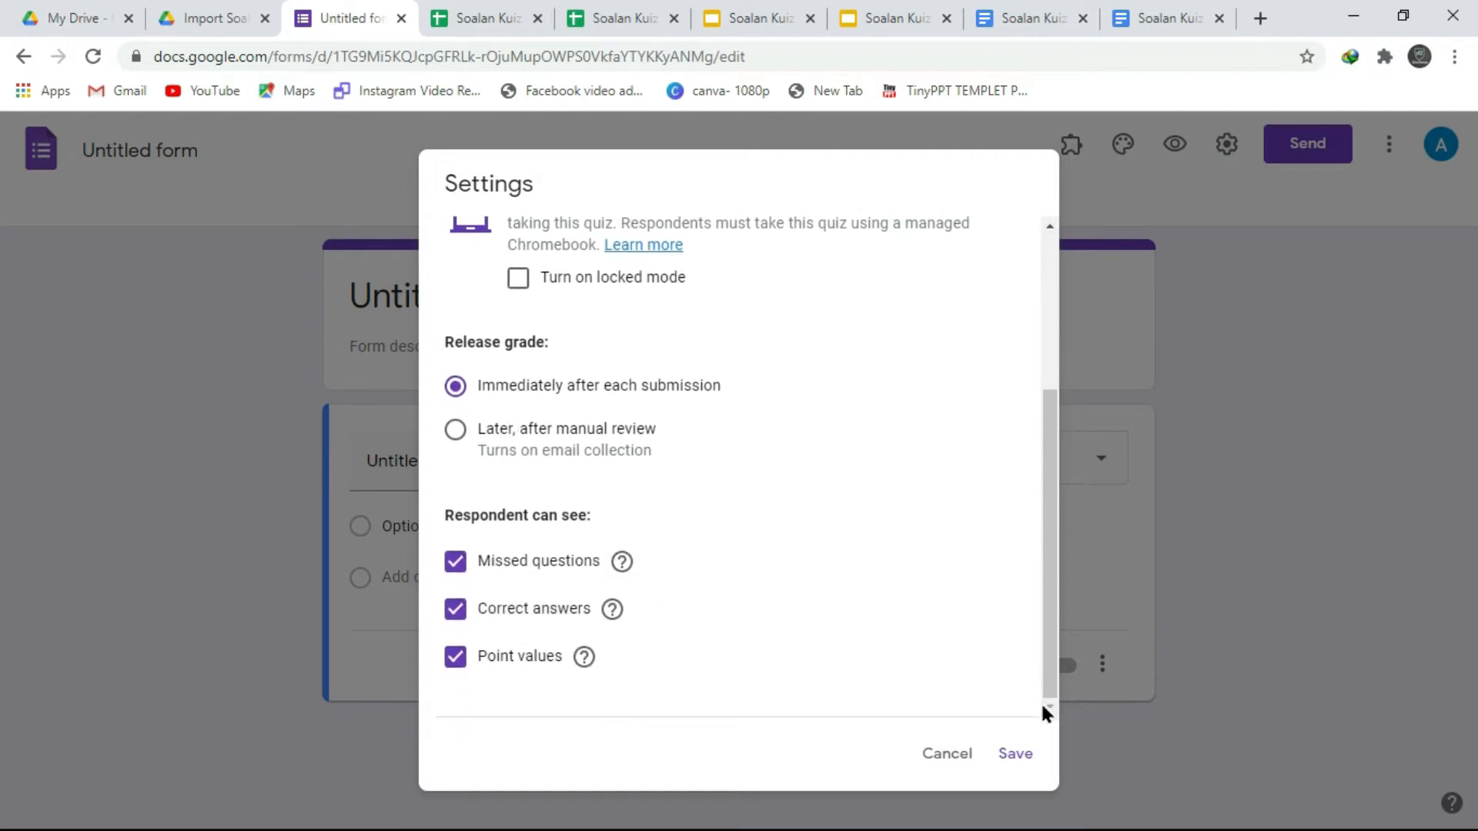
pyautogui.click(1017, 754)
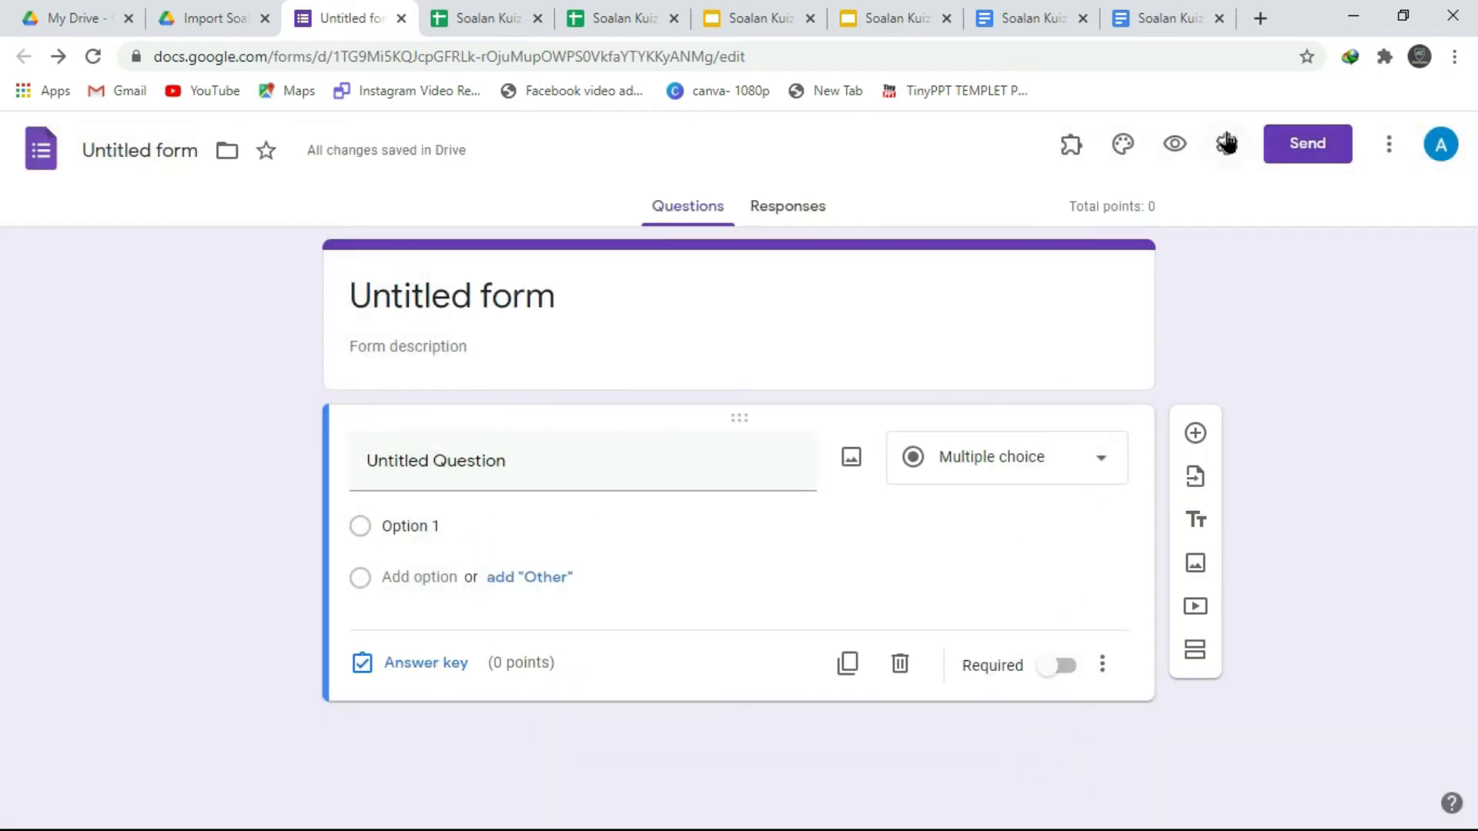
# Set the form's header to the Work and School image of an open book with heart-shaped pages
pyautogui.click(1123, 147)
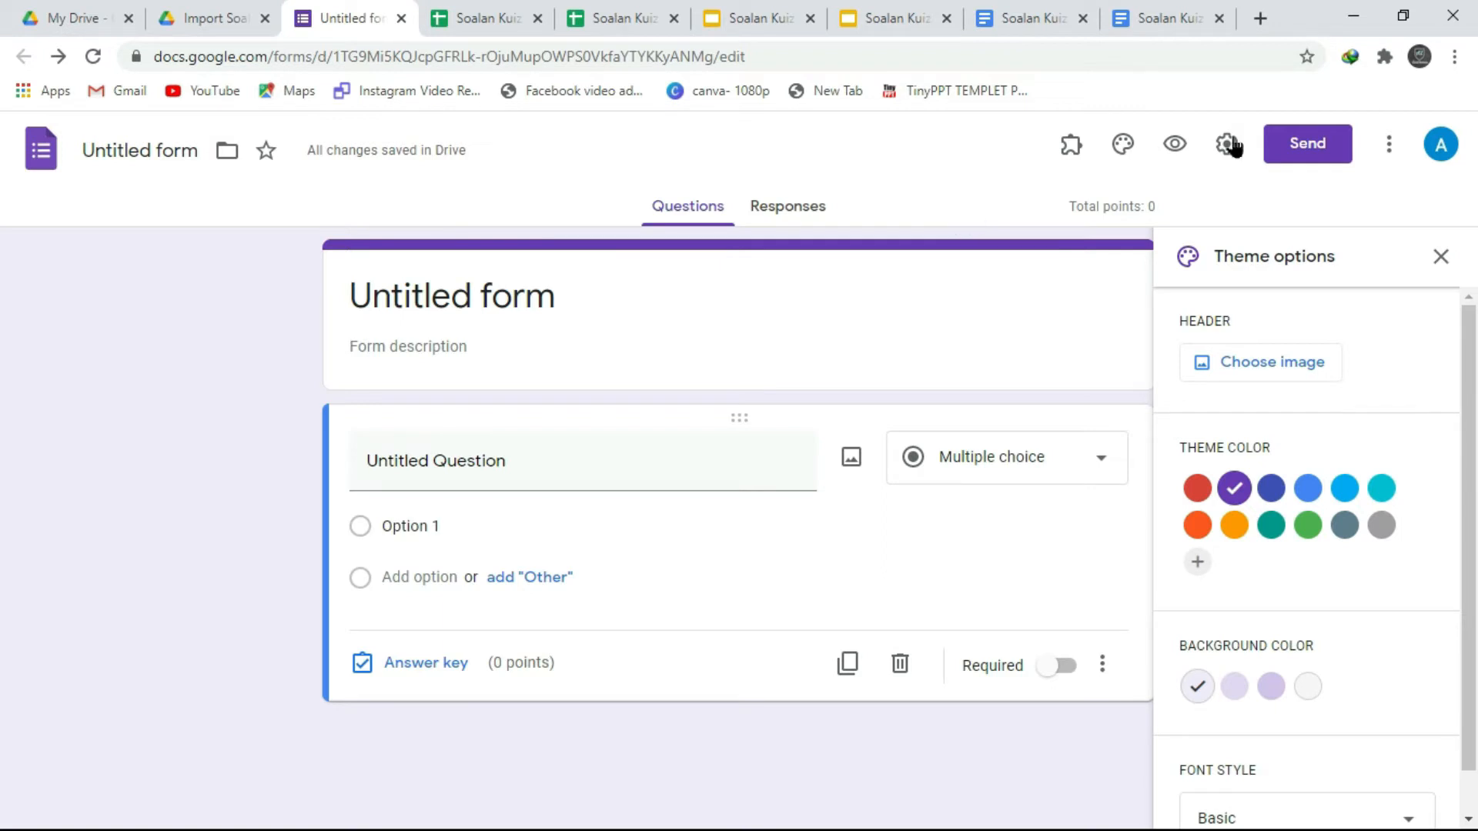
pyautogui.click(1265, 376)
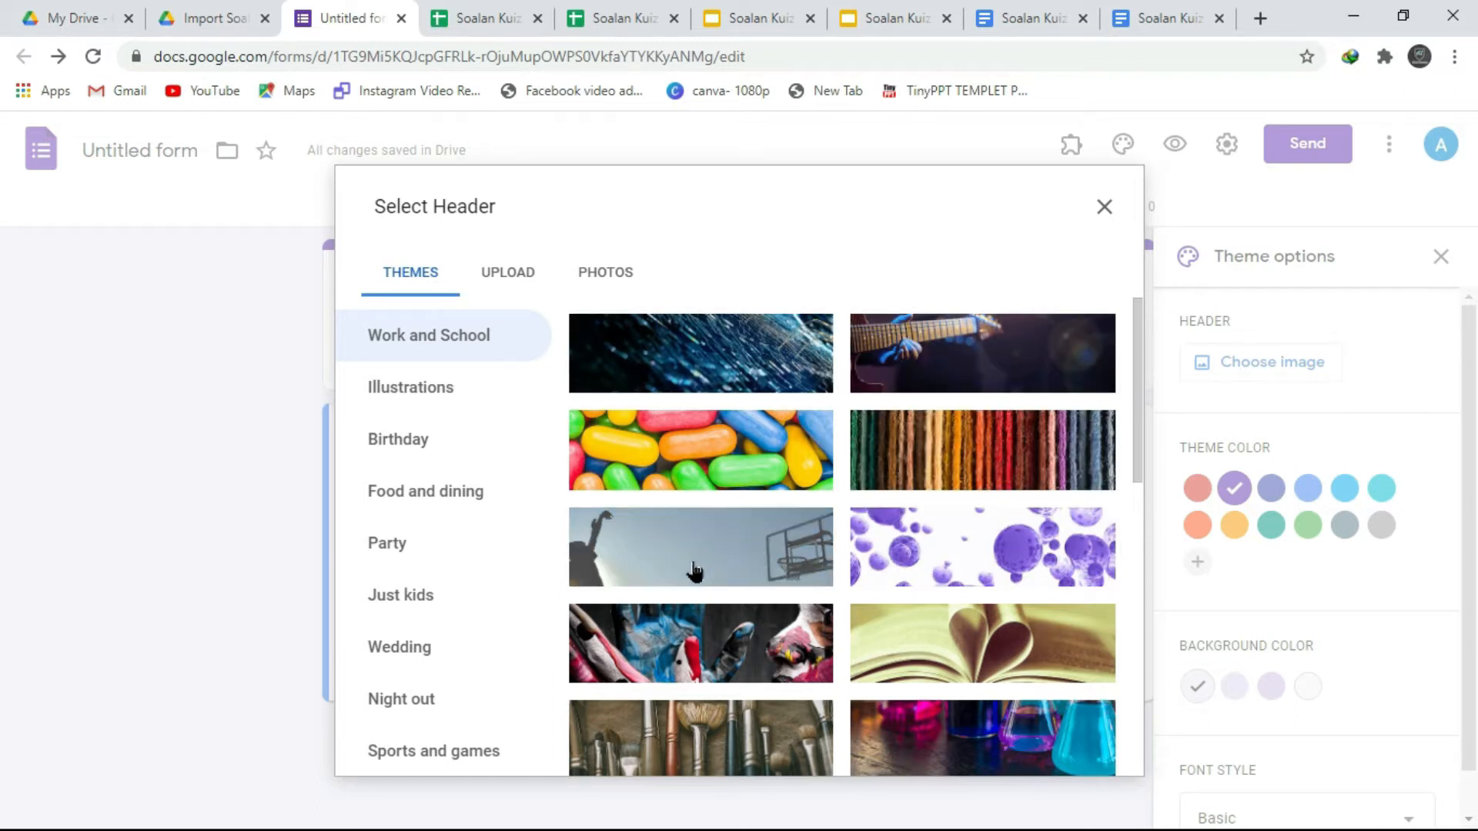
pyautogui.click(946, 651)
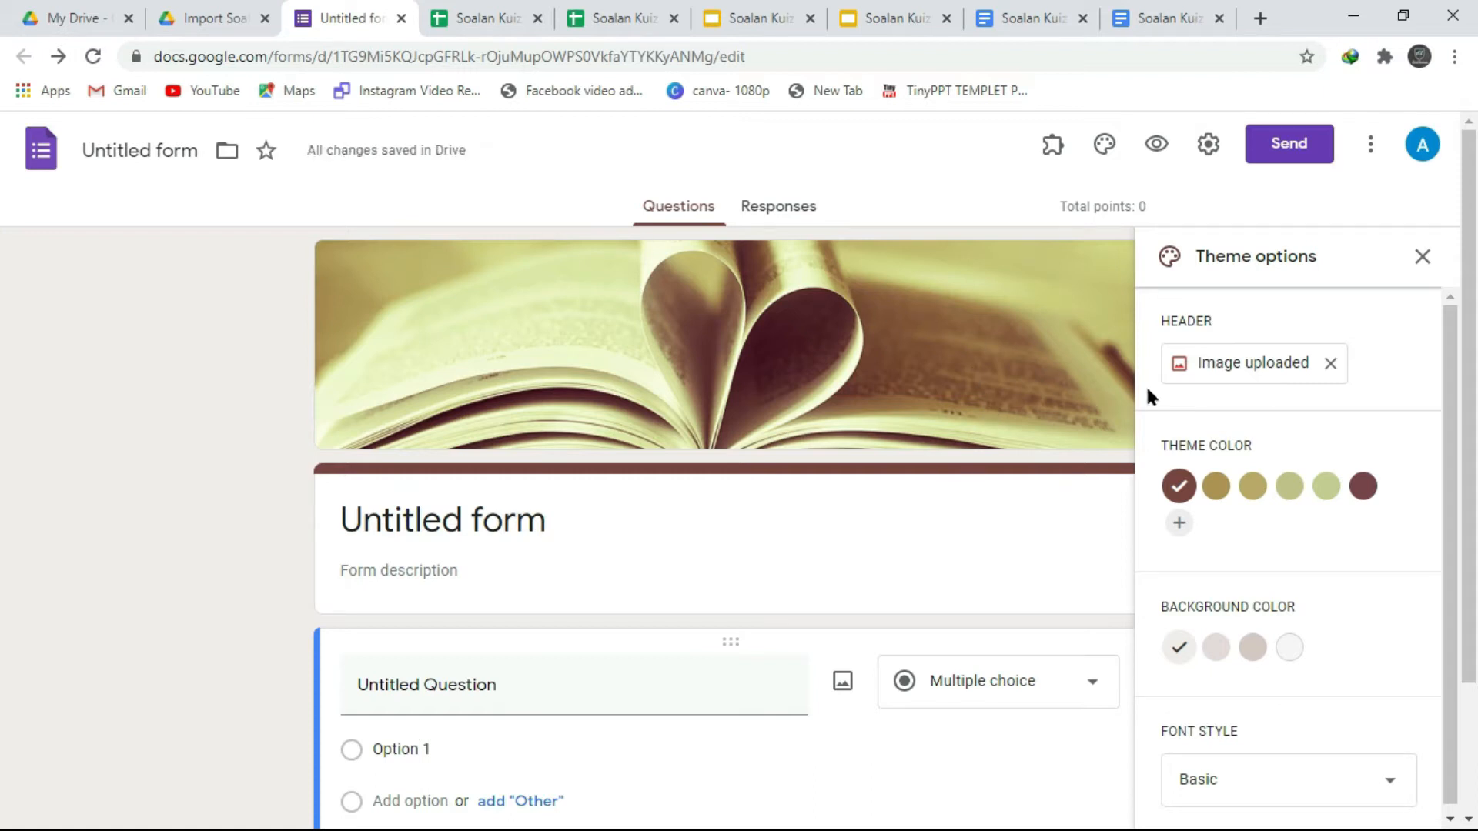
# Try the suggested theme colours, apply the dark maroon one at the end of the row, and close the theme options
pyautogui.click(1216, 482)
pyautogui.click(1255, 481)
pyautogui.click(1302, 480)
pyautogui.click(1331, 486)
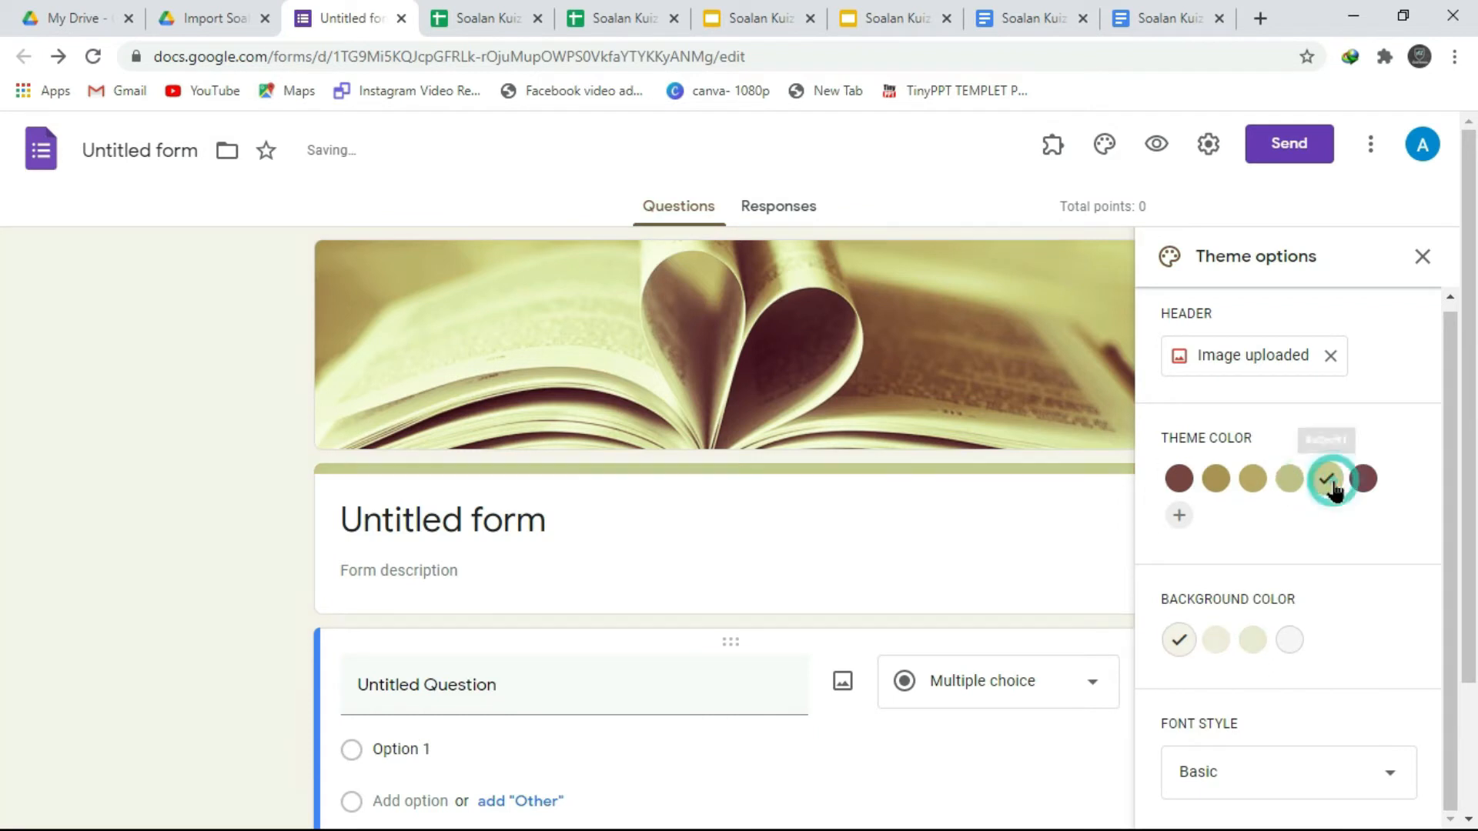
pyautogui.click(1365, 485)
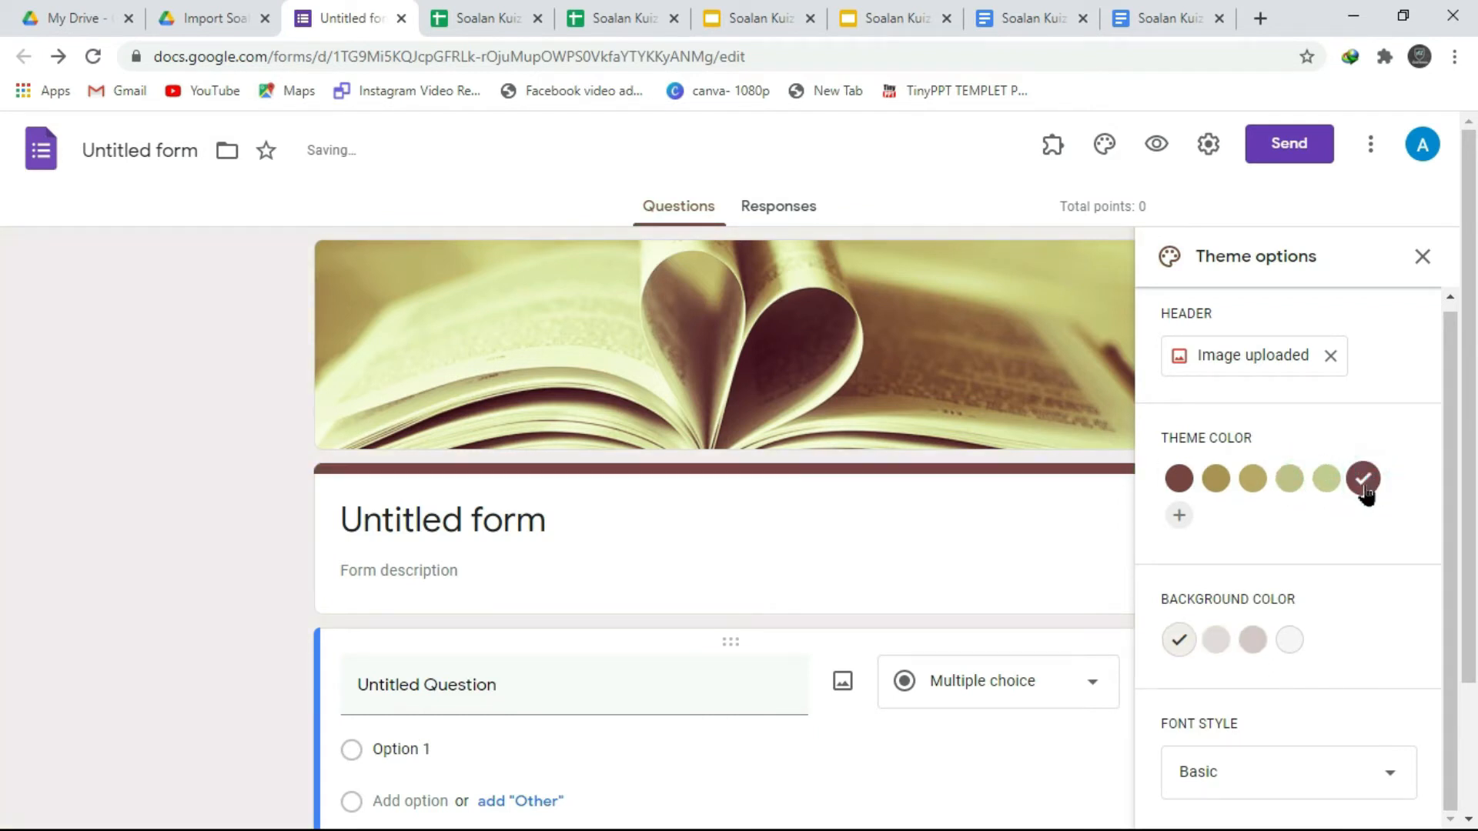
pyautogui.click(1422, 256)
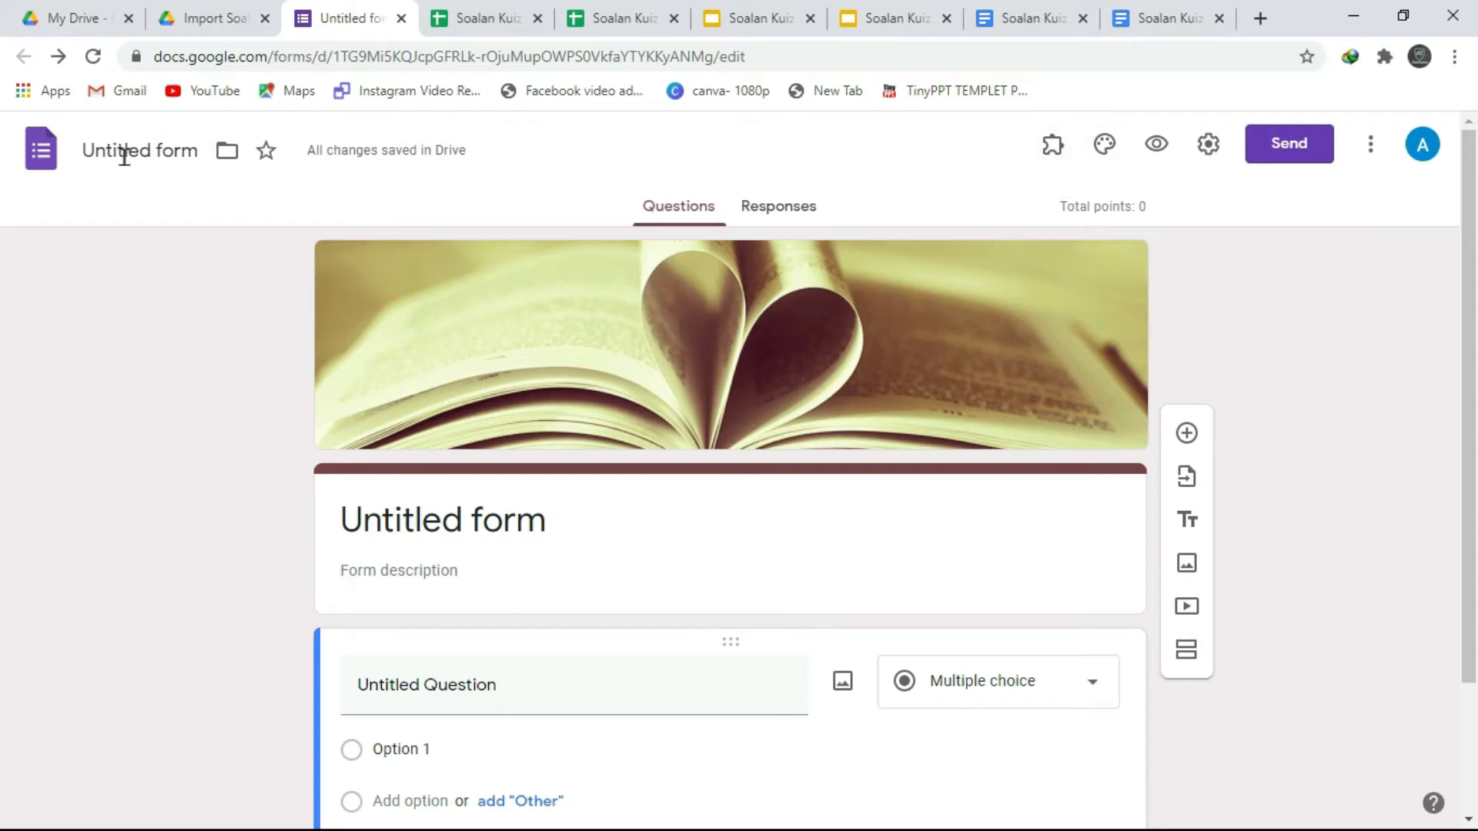
# Name the form "Soalan words" and enter the form description "Sila jawab semua soalan"
pyautogui.scroll(-1, 506, 393)
pyautogui.click(169, 154)
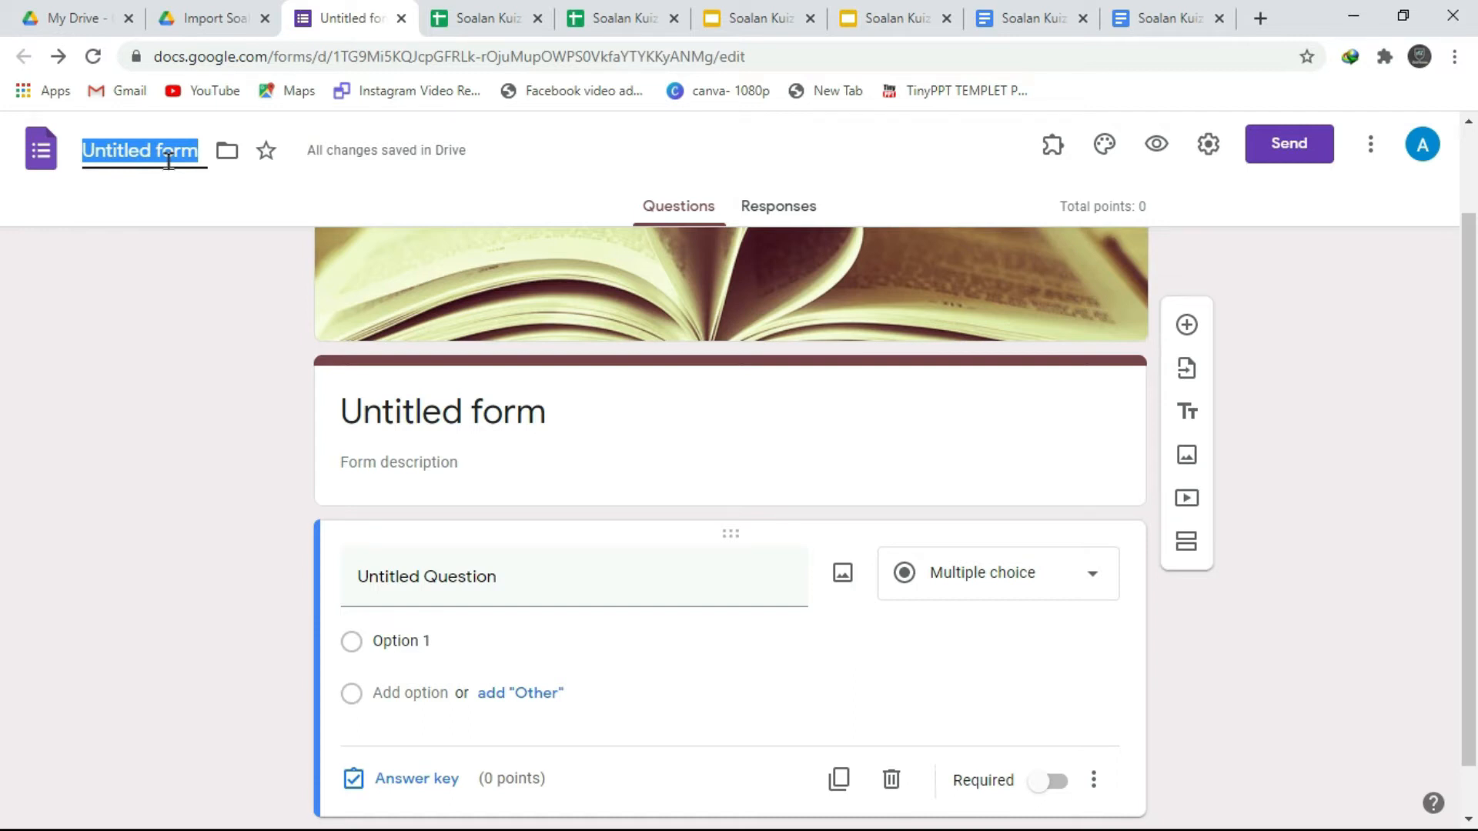
pyautogui.write('Soalan')
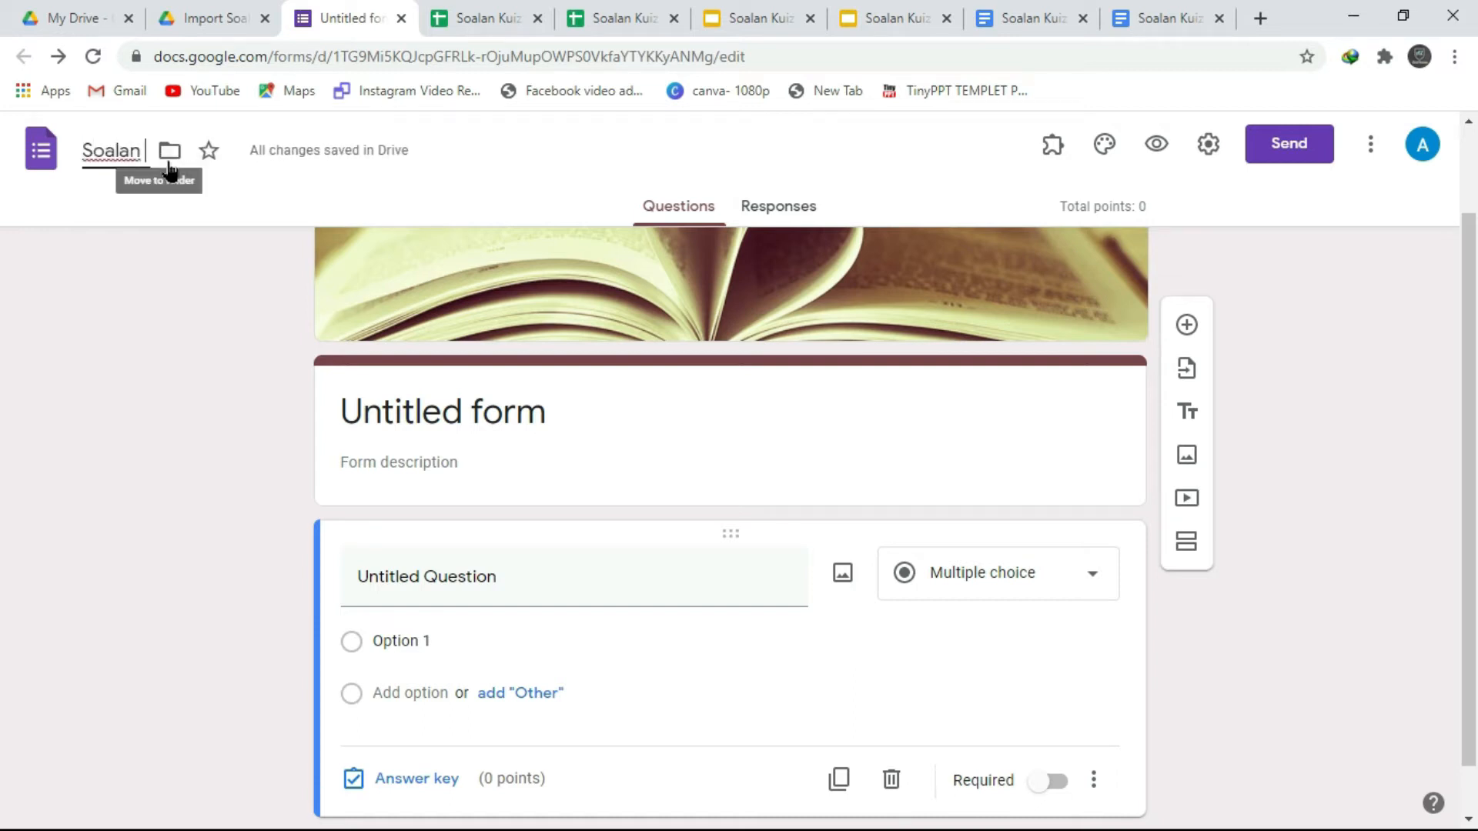
pyautogui.write(' words')
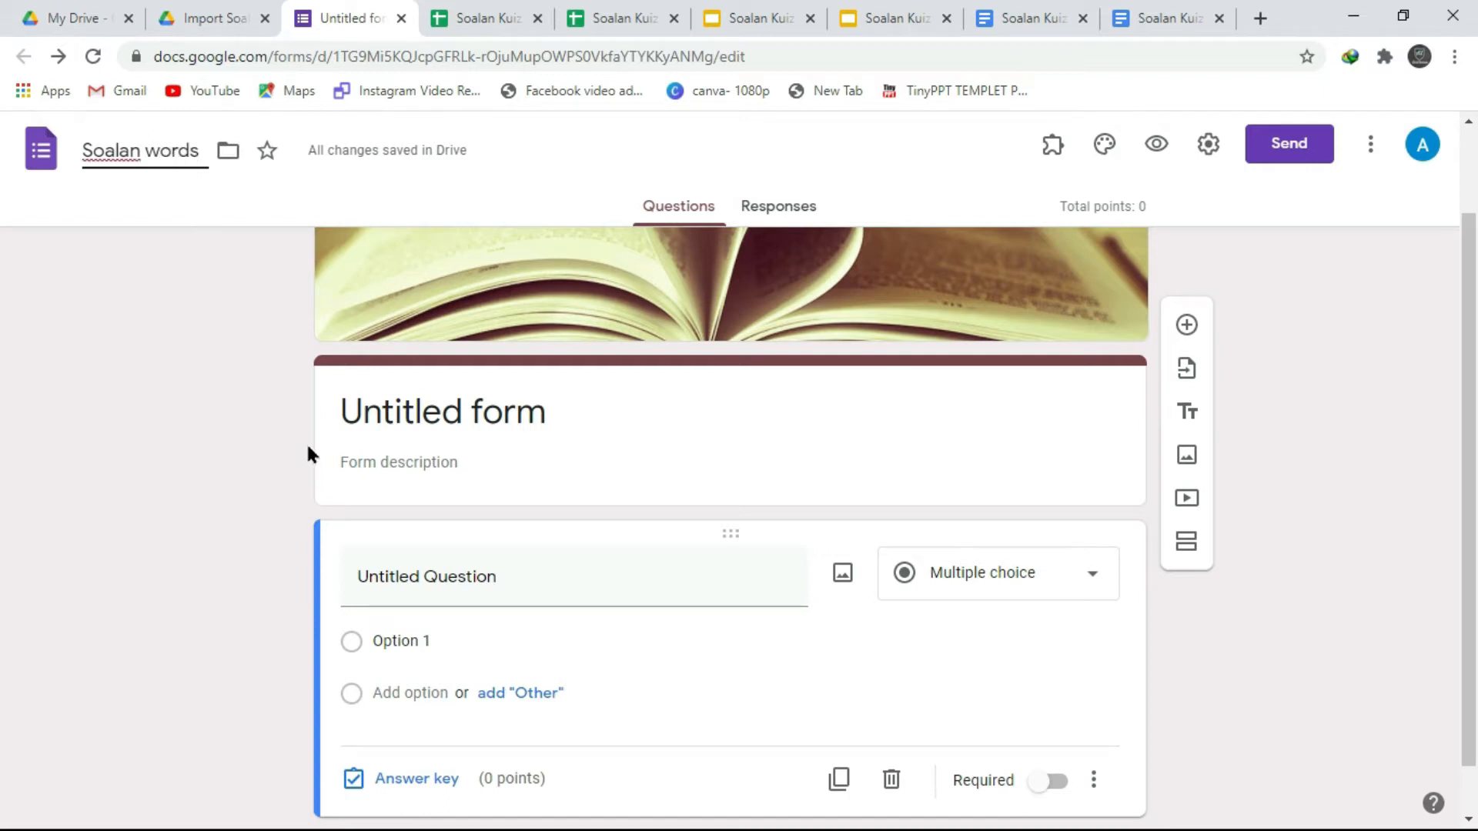
pyautogui.press('Return')
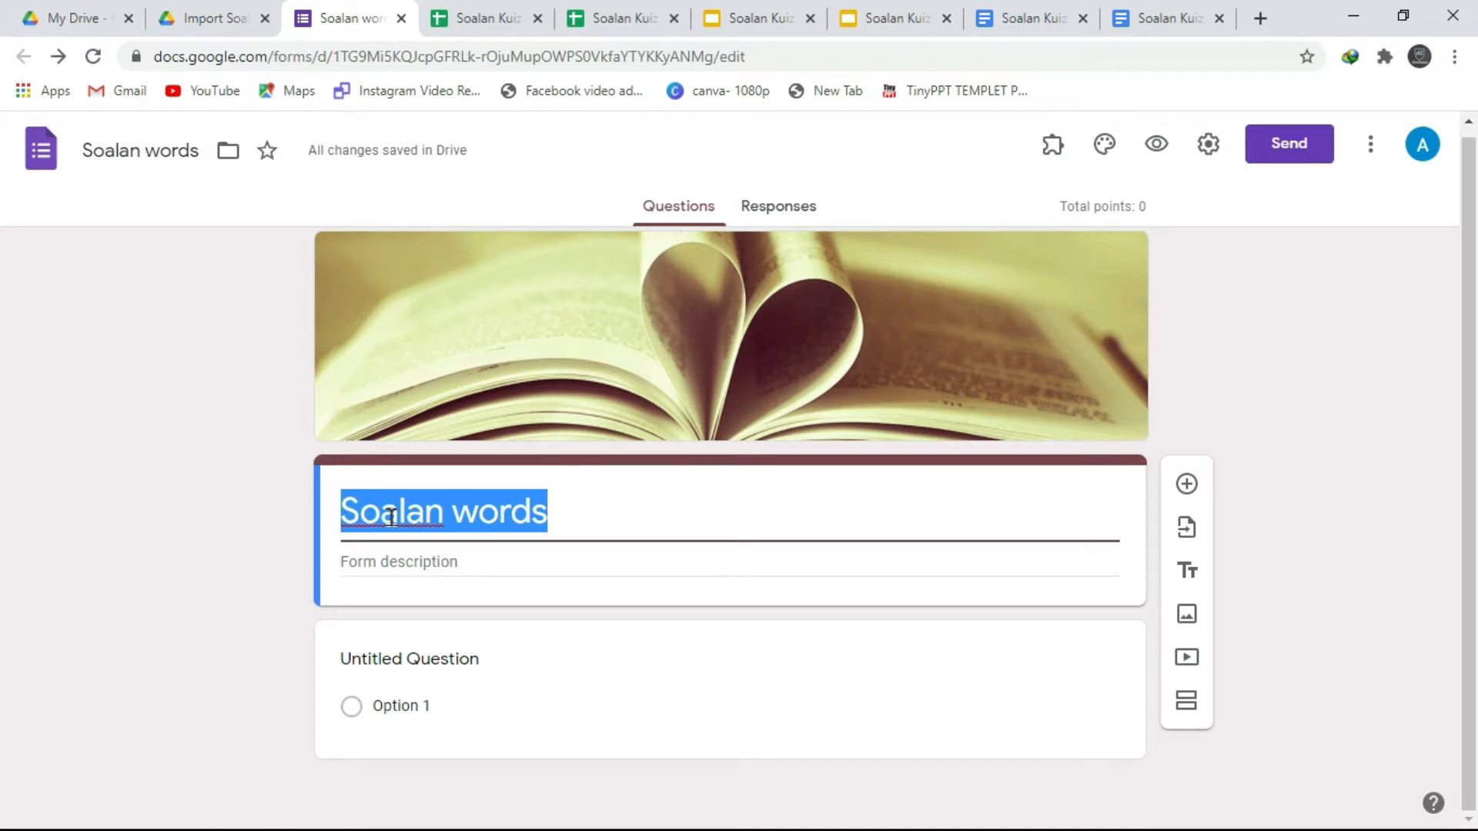
pyautogui.click(274, 500)
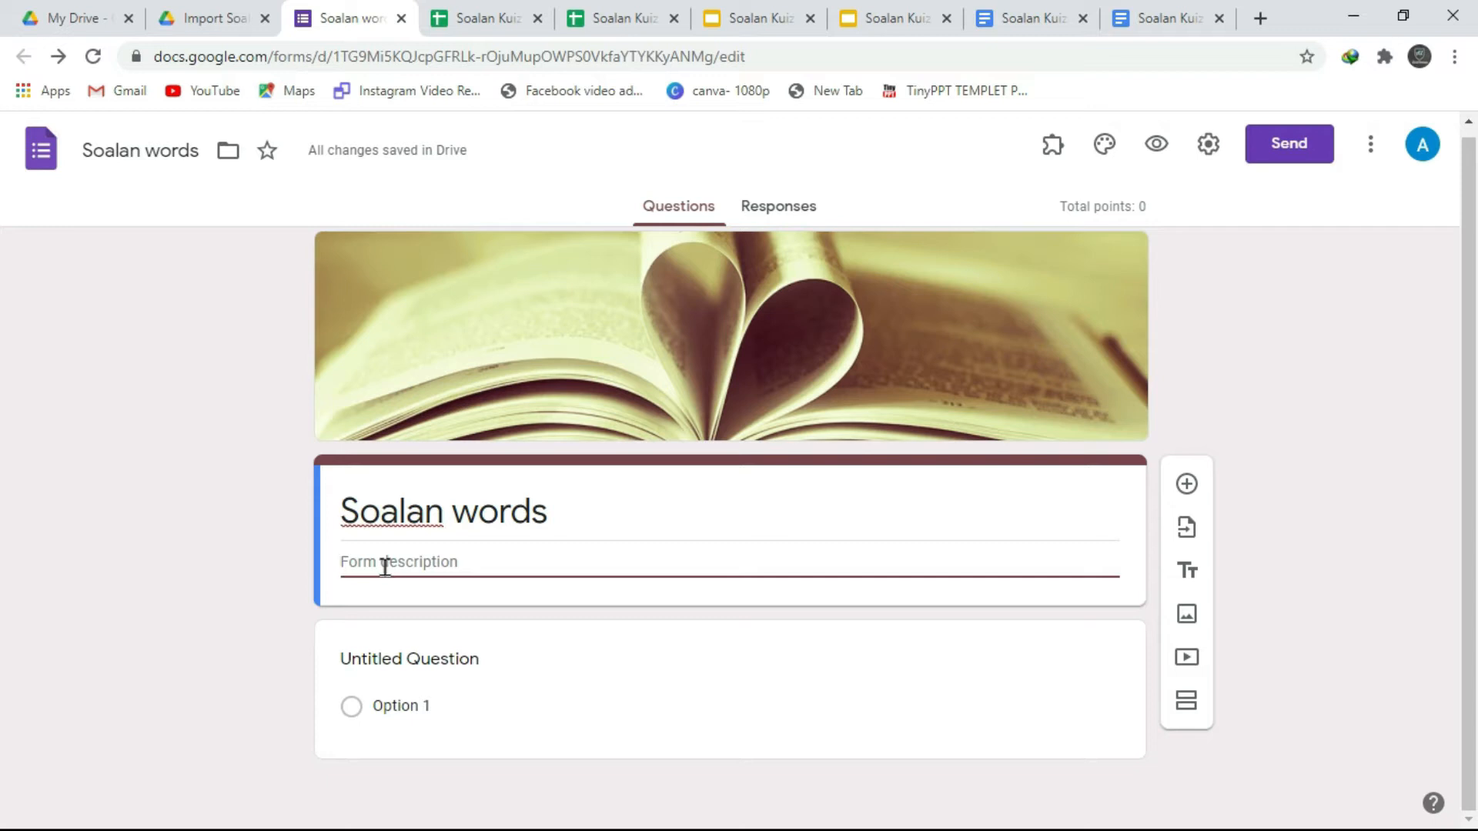
pyautogui.write('Sila jawab semua soalan')
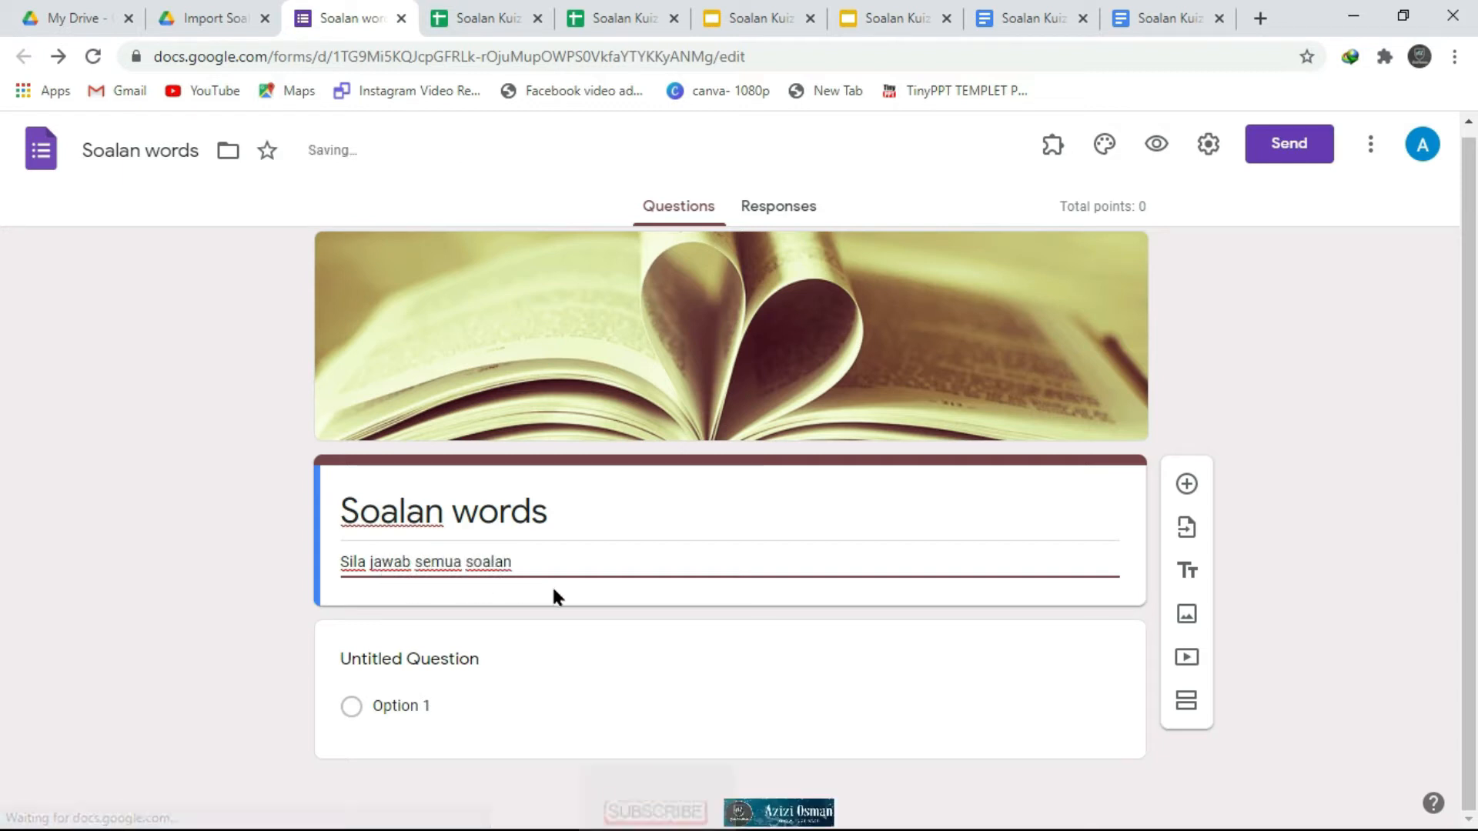
# Delete the default untitled multiple-choice question from the form
pyautogui.click(864, 633)
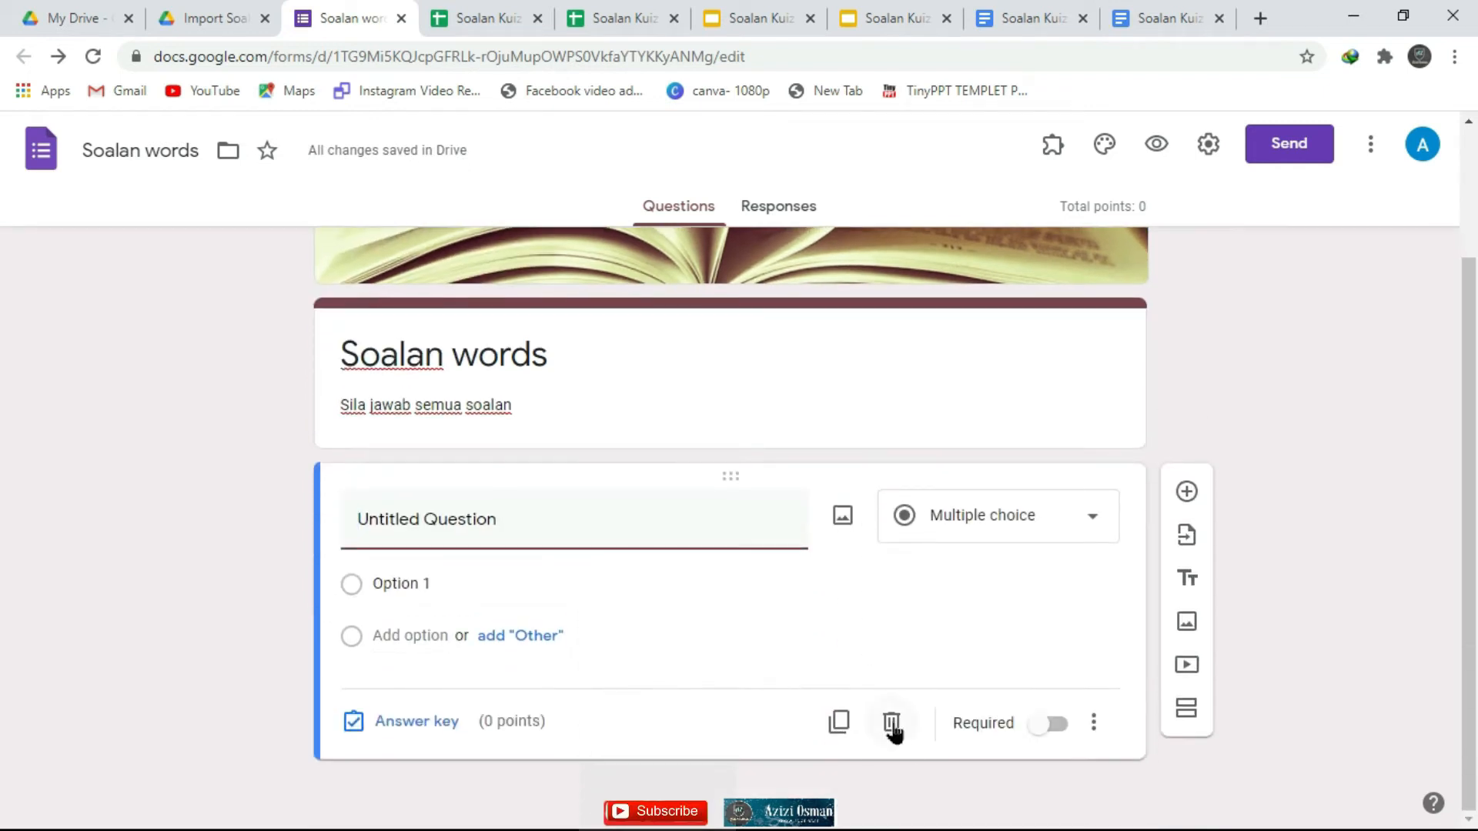
pyautogui.click(891, 724)
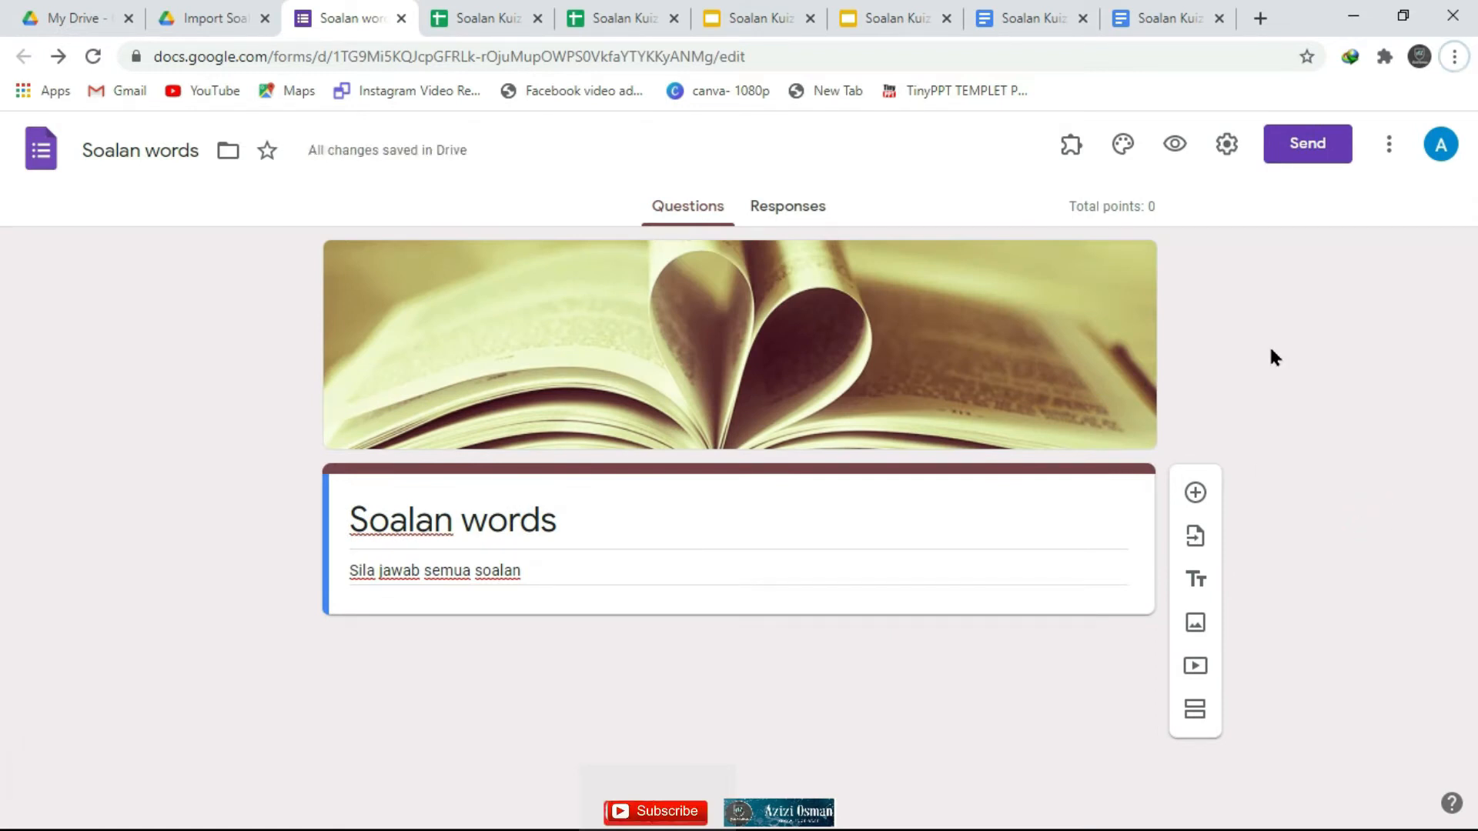
# Search the form's add-on marketplace for Form Builder and open the Form Builder listing by Jivrus Technologies
pyautogui.click(1395, 154)
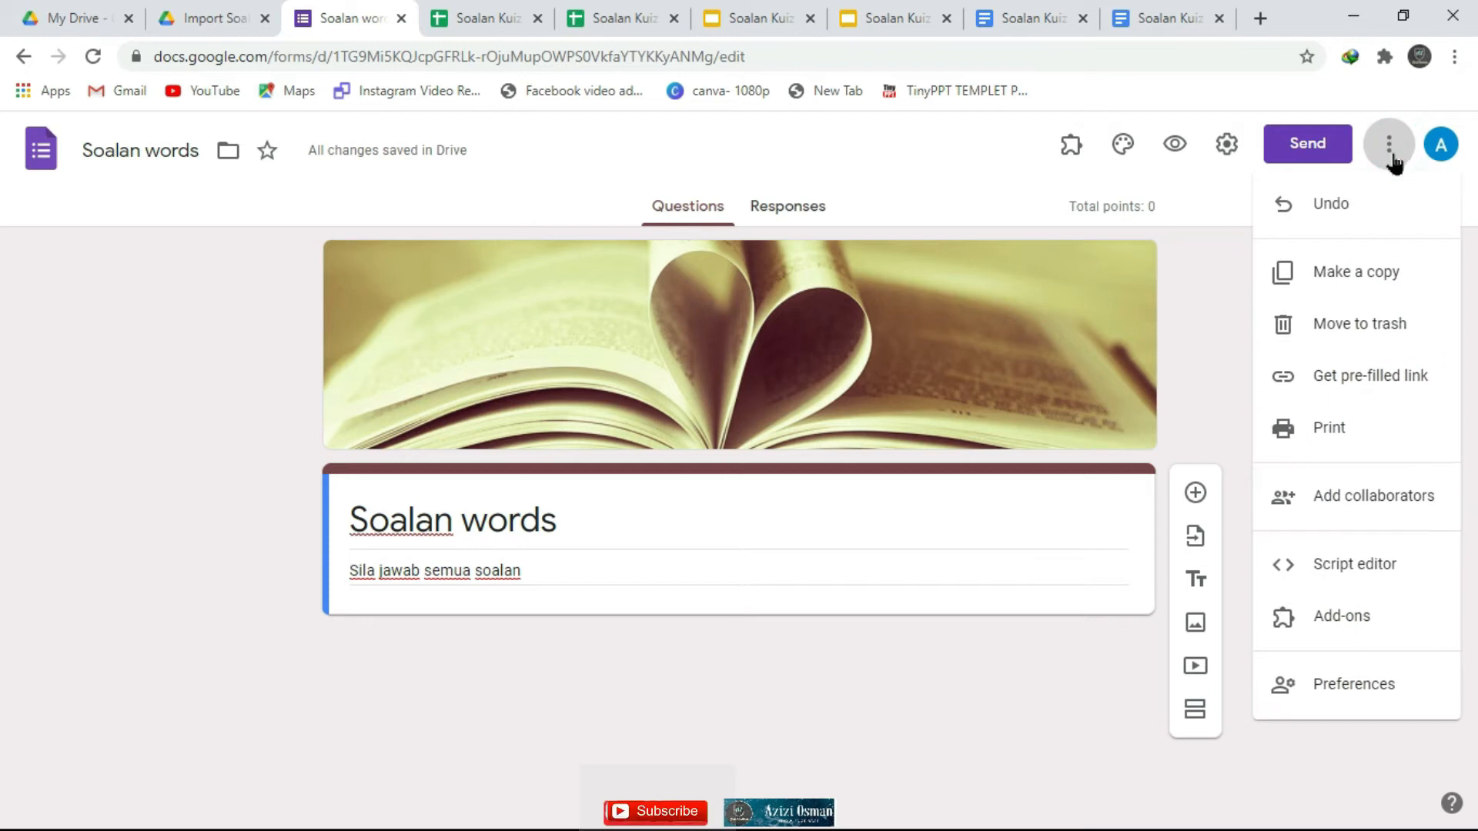
pyautogui.click(1349, 630)
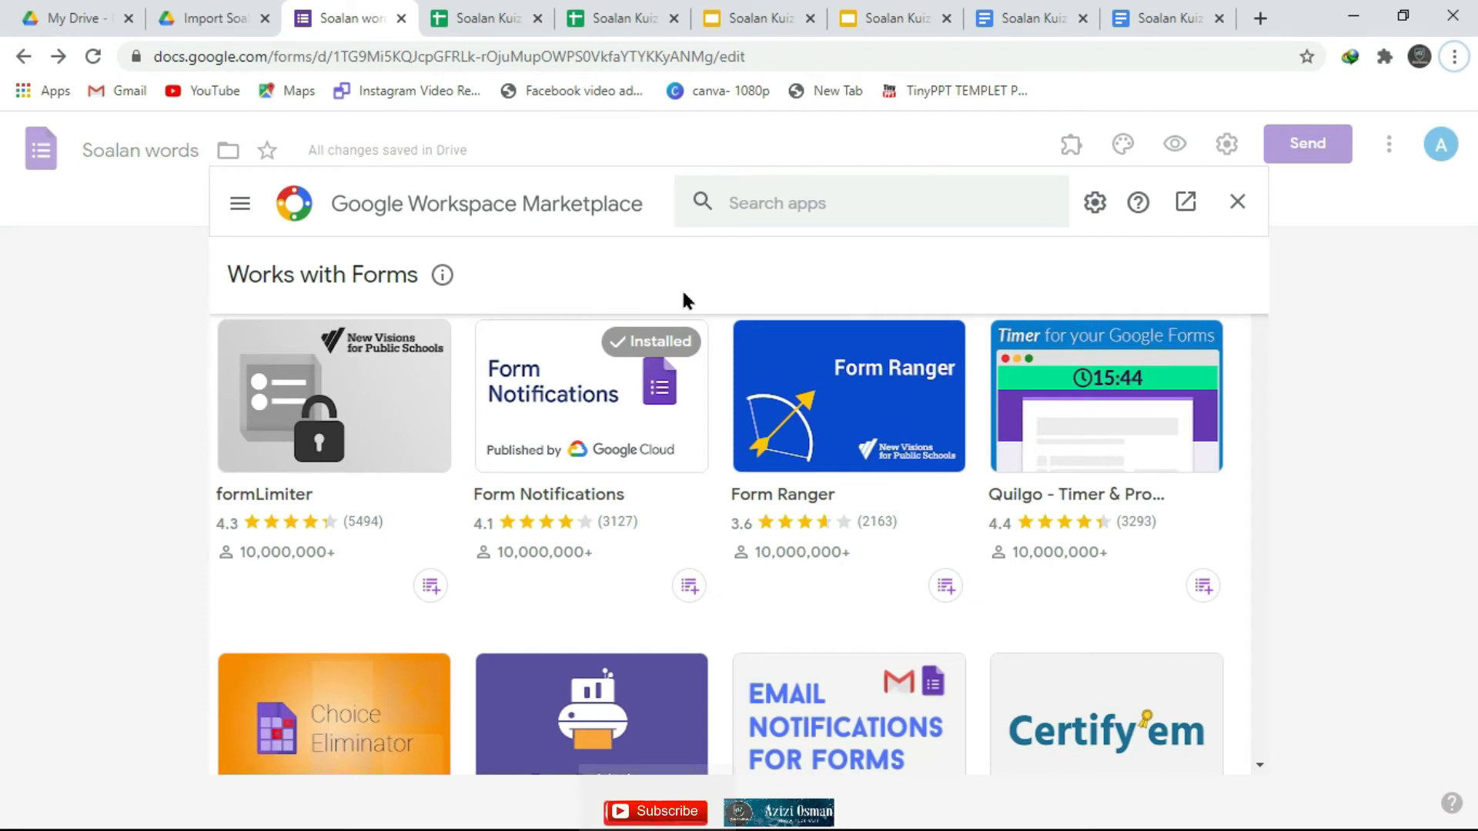
pyautogui.click(756, 197)
pyautogui.write('form builder')
pyautogui.click(772, 229)
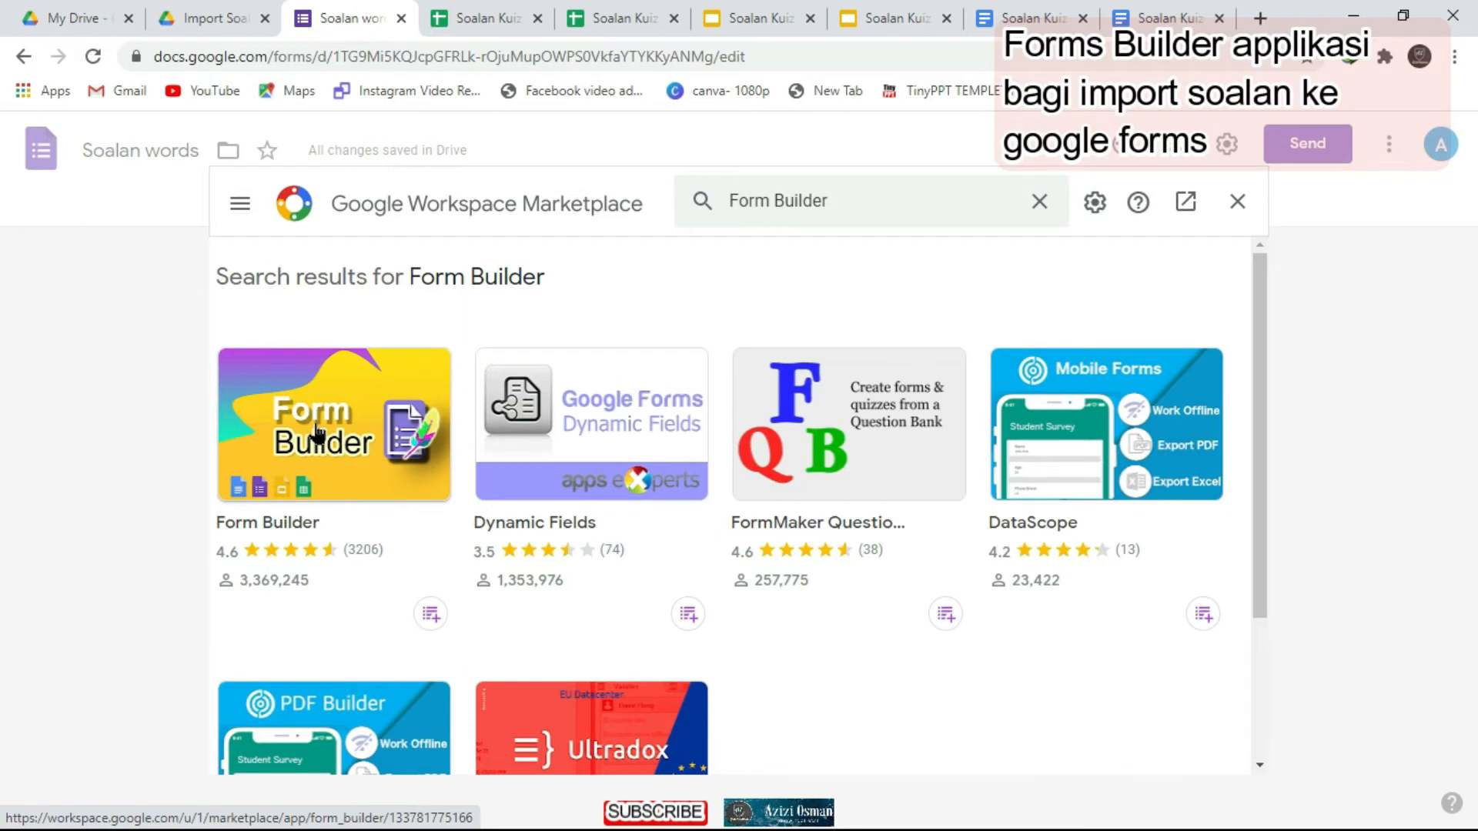
pyautogui.click(358, 392)
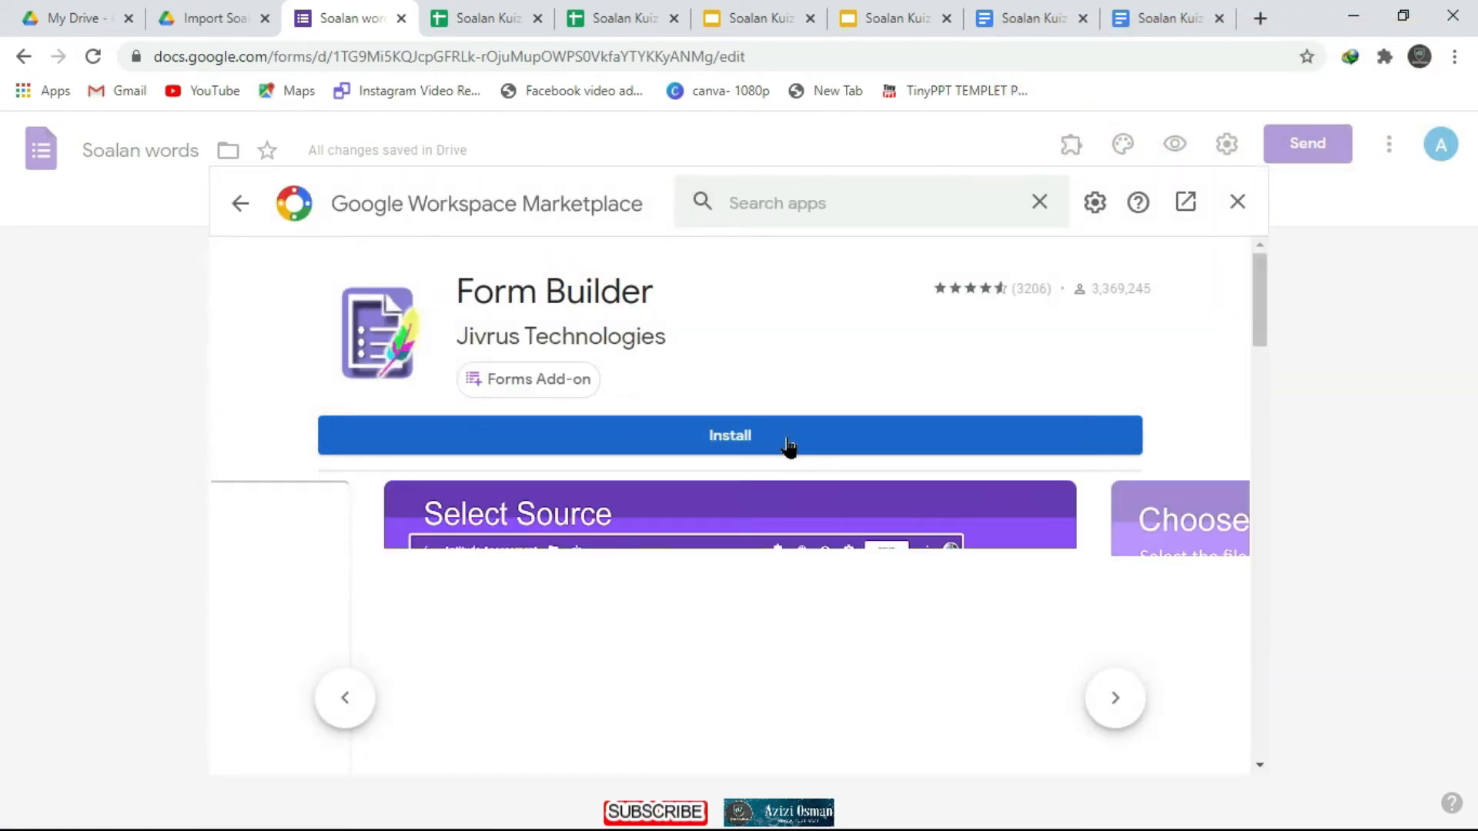
# Install the Form Builder add-on with the listed school account, allow the permissions it requests, and close the marketplace
pyautogui.click(786, 432)
pyautogui.click(870, 594)
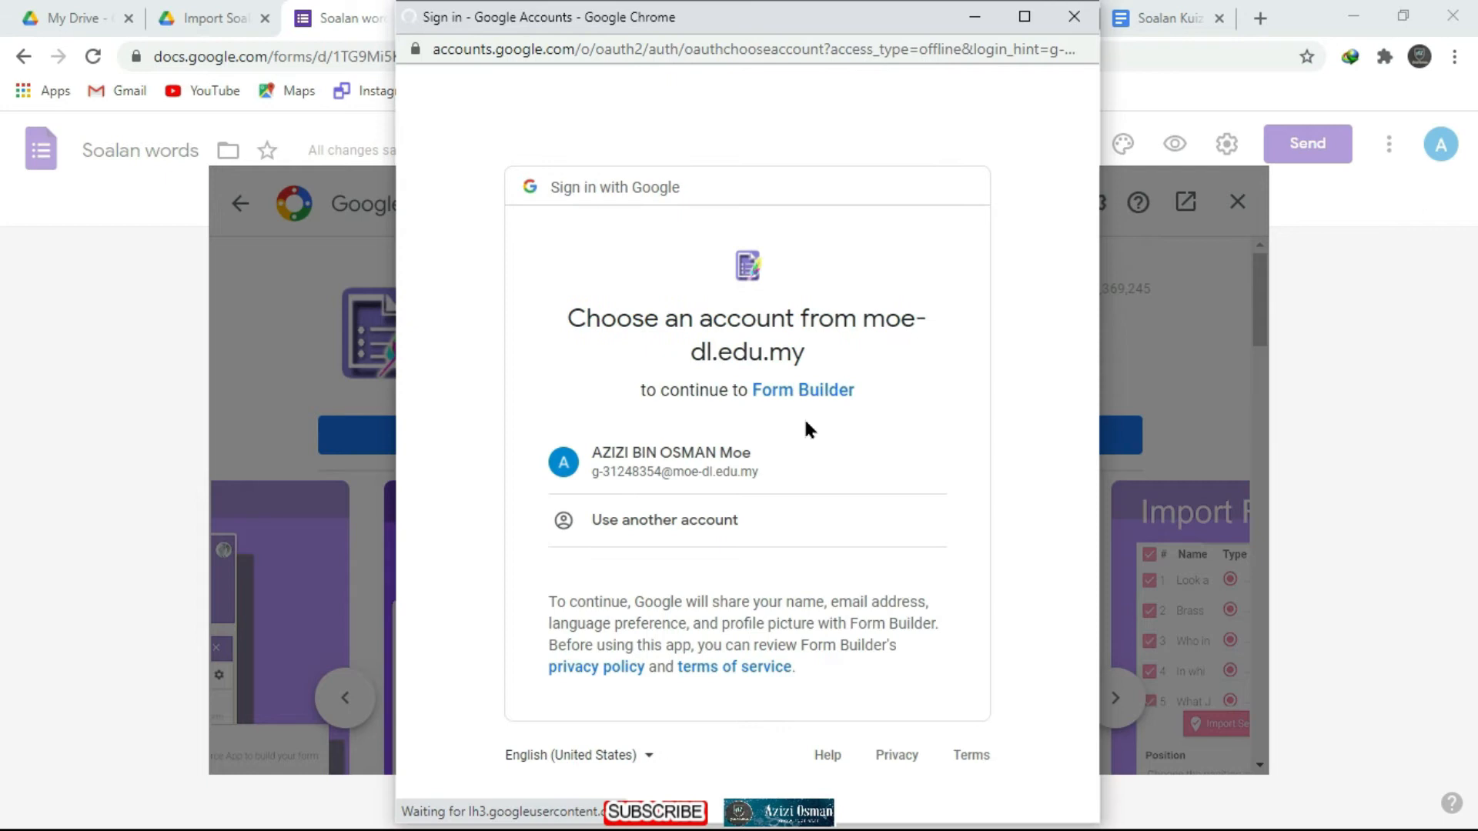
pyautogui.click(669, 462)
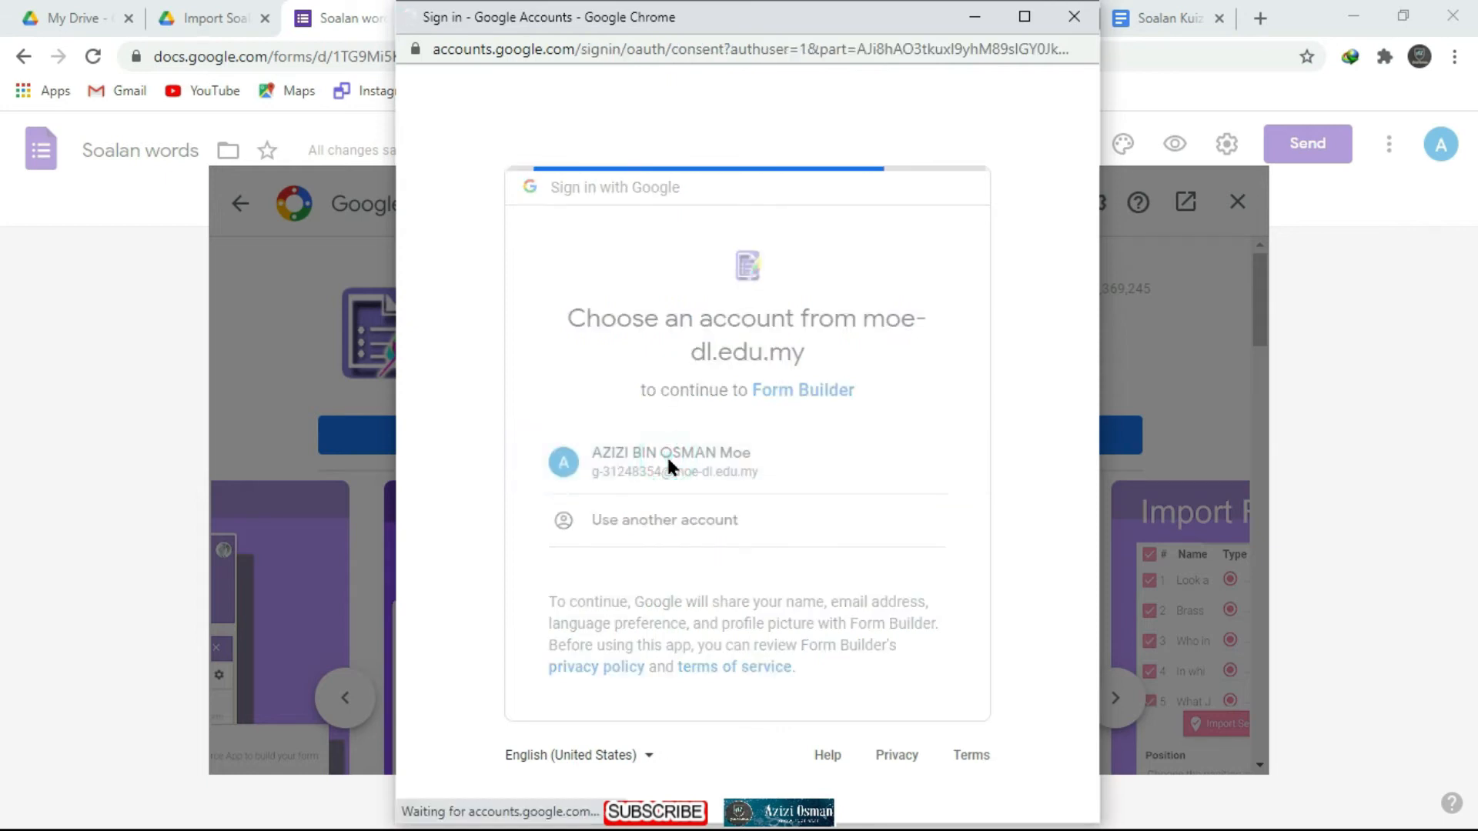
pyautogui.scroll(-6, 891, 504)
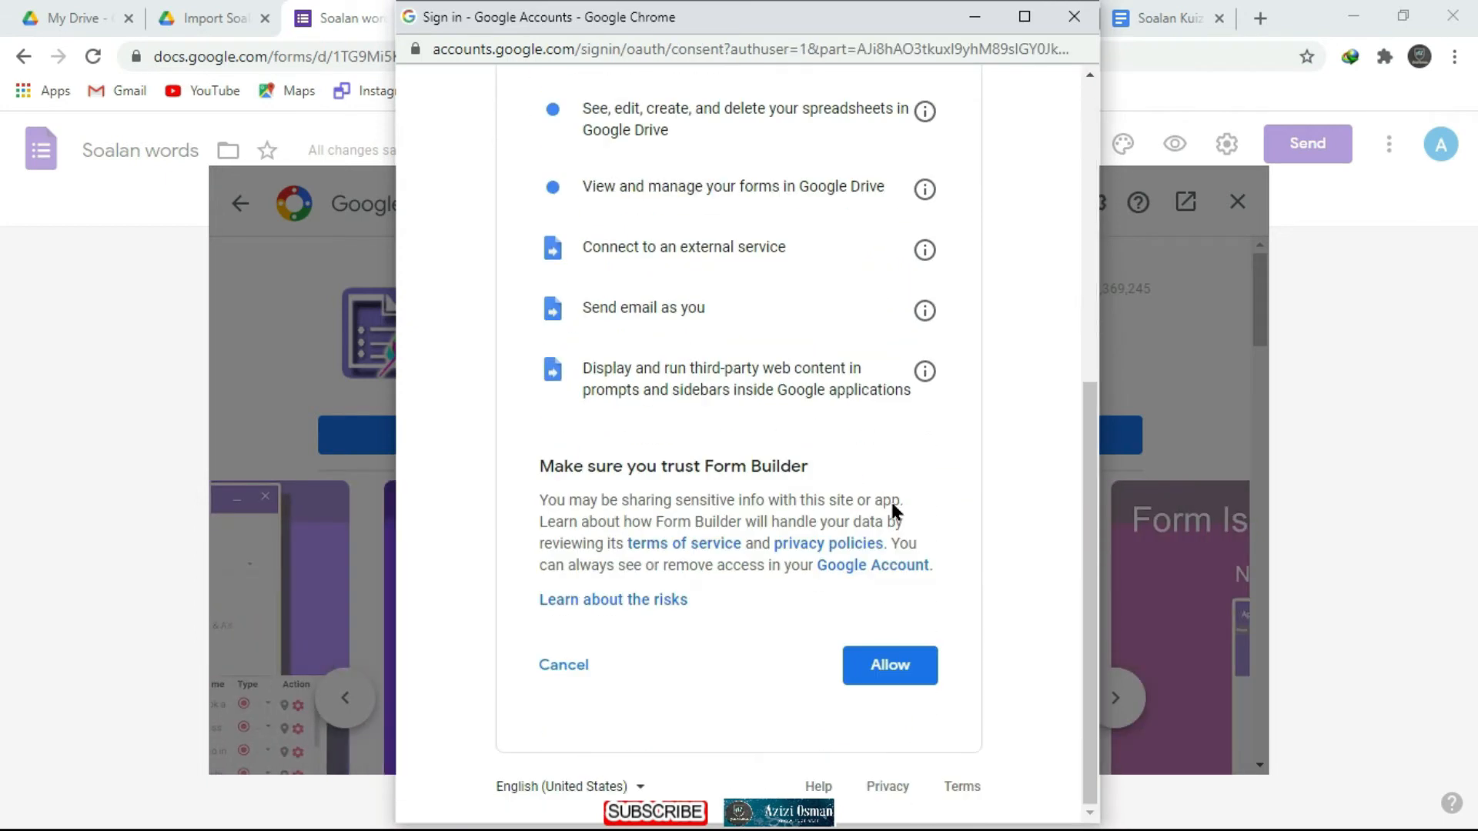
pyautogui.click(893, 674)
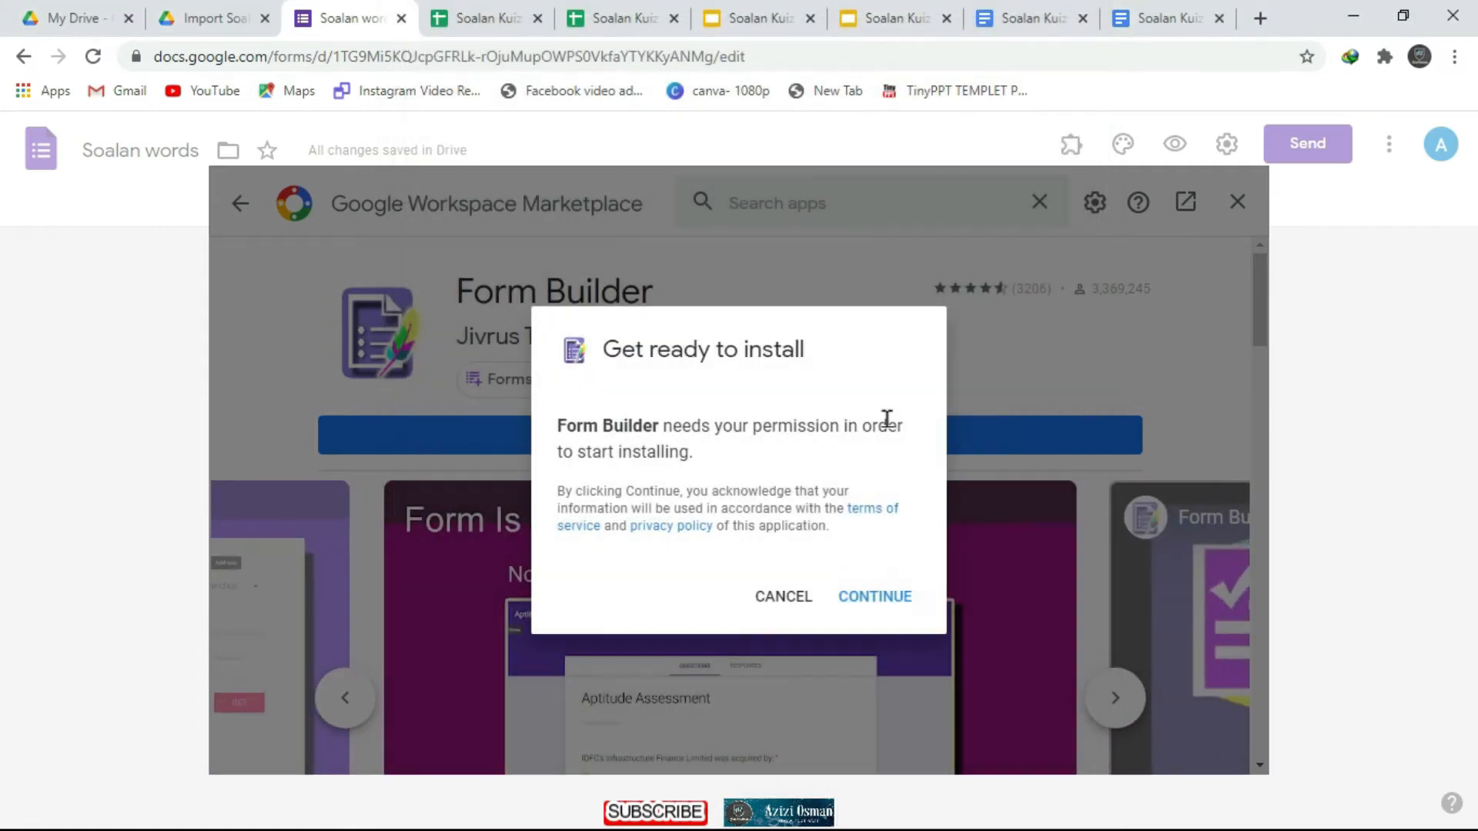
pyautogui.click(874, 598)
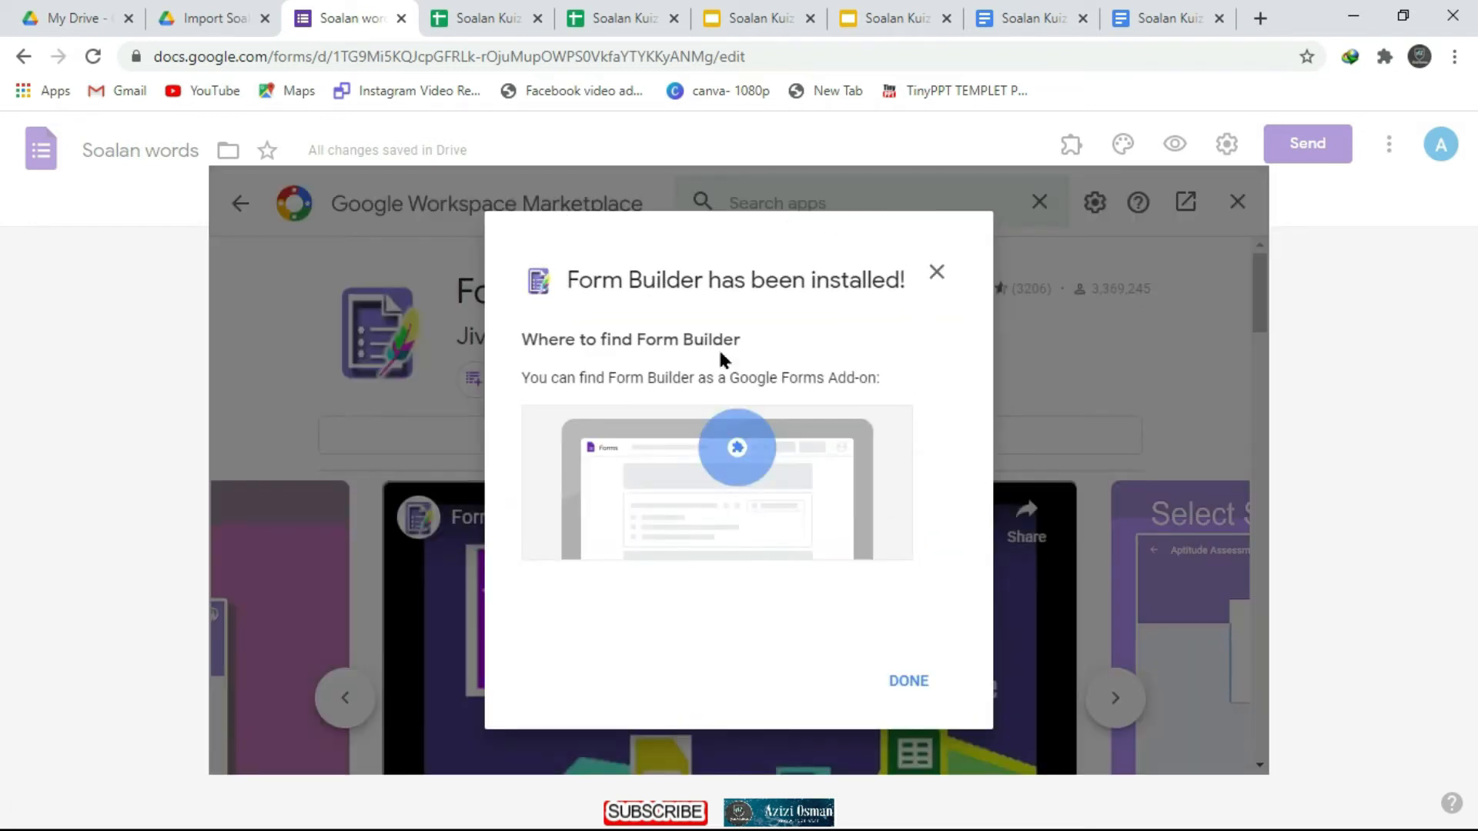
pyautogui.click(895, 684)
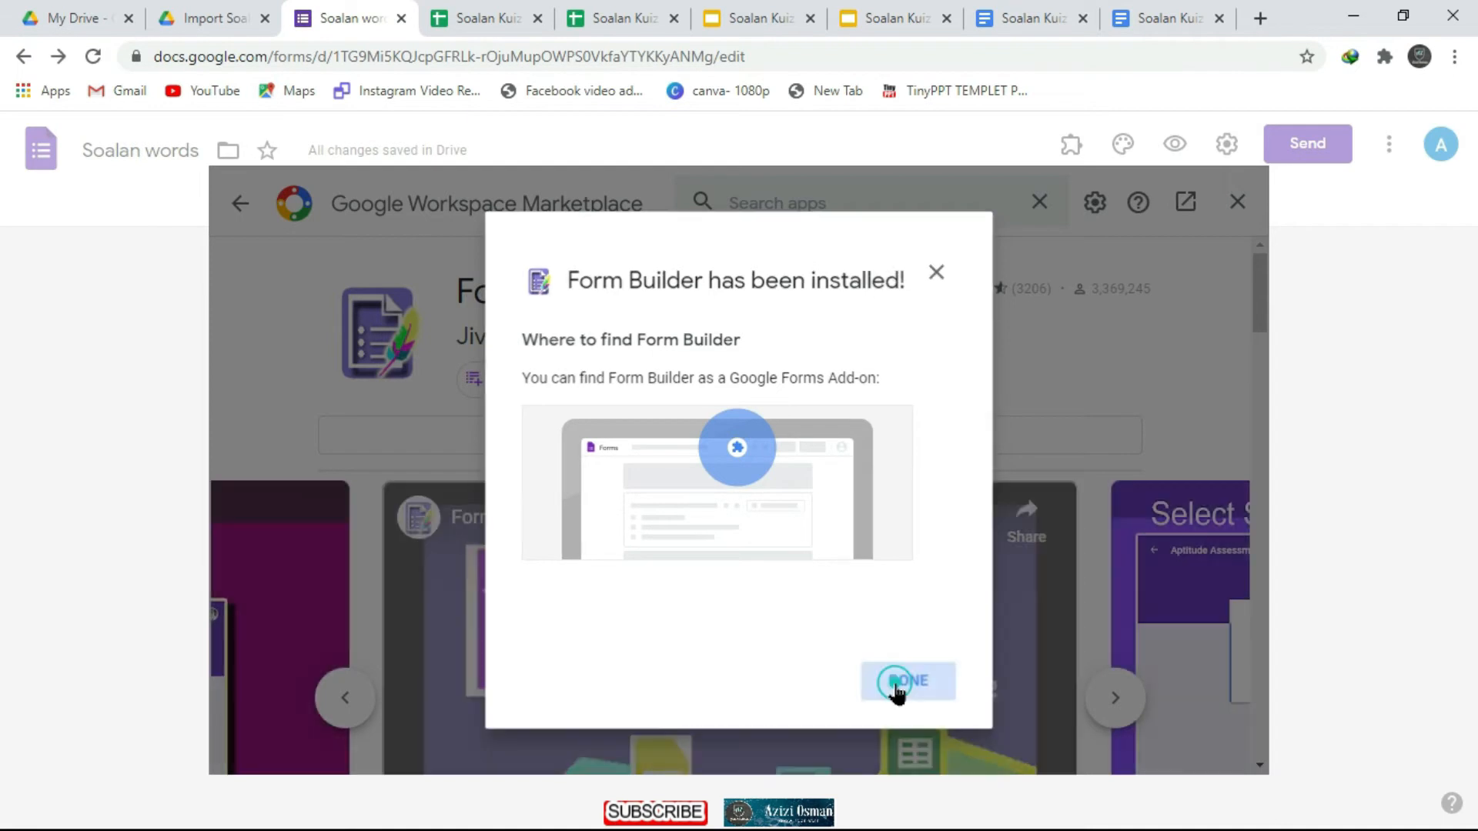
pyautogui.click(1237, 202)
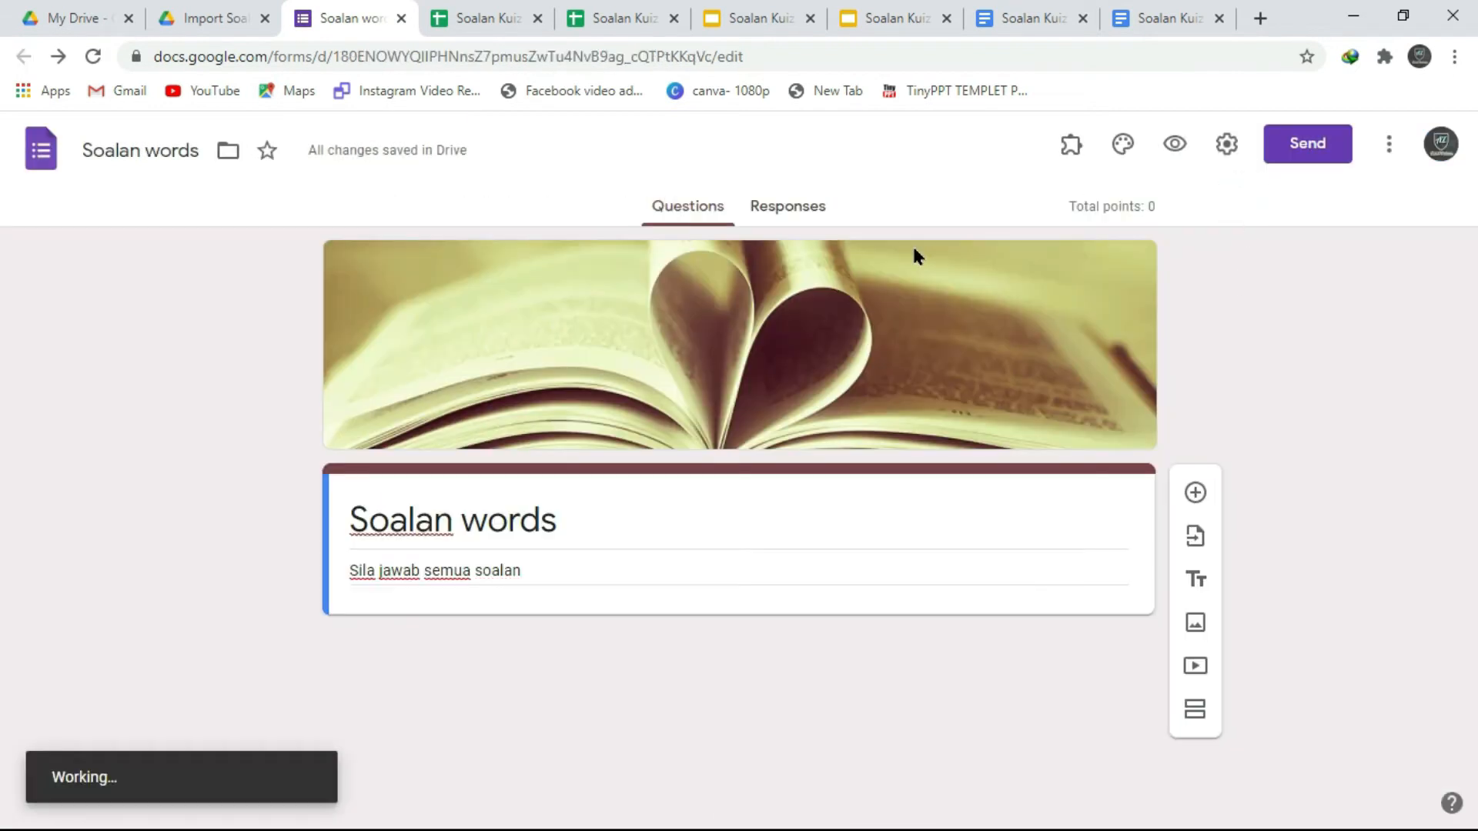
# Launch Form Builder and load the Google Docs file "Soalan Kuiz Words" as the import source
pyautogui.click(1072, 142)
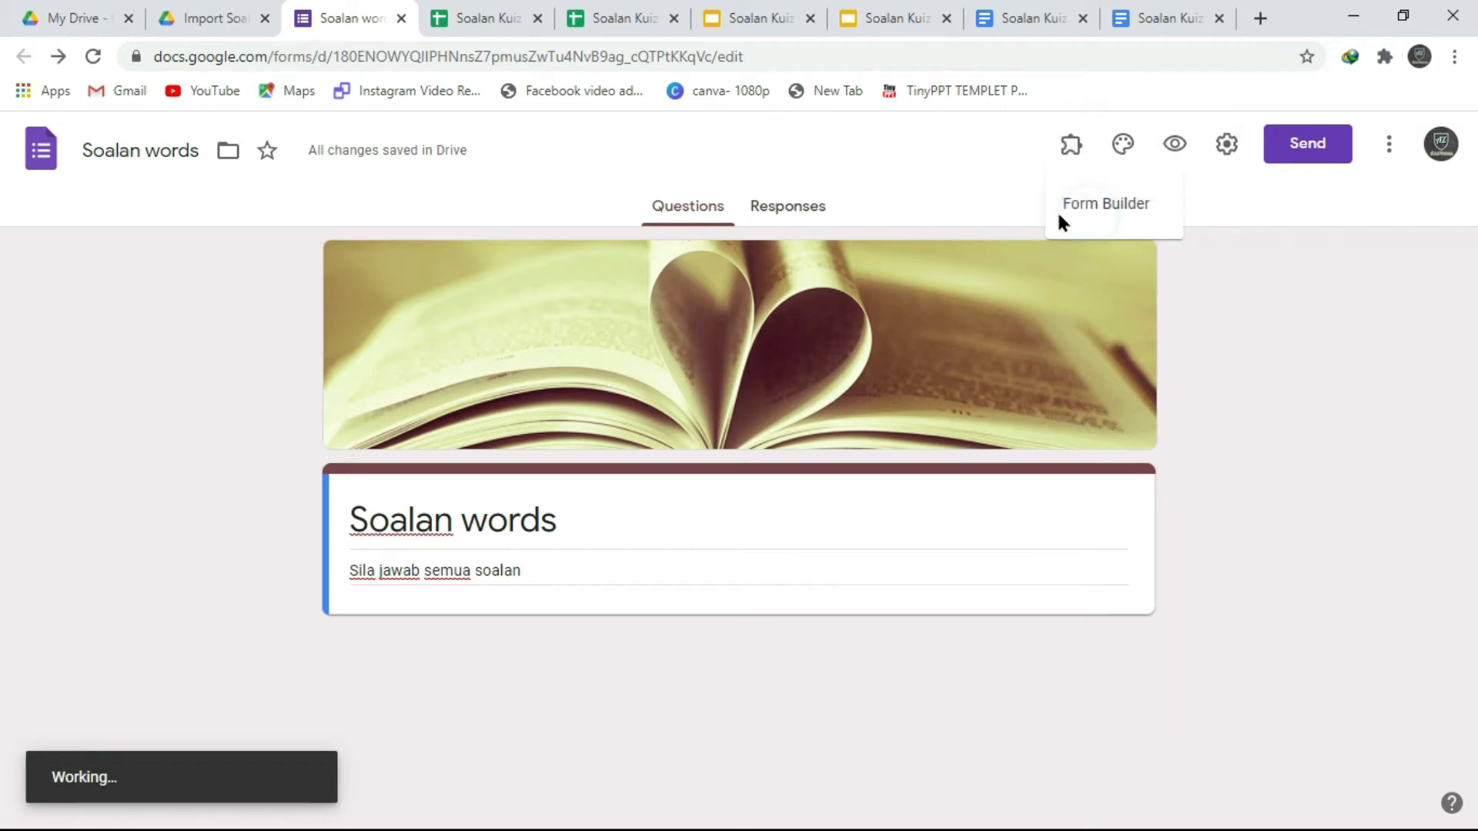
pyautogui.click(1058, 212)
pyautogui.click(690, 247)
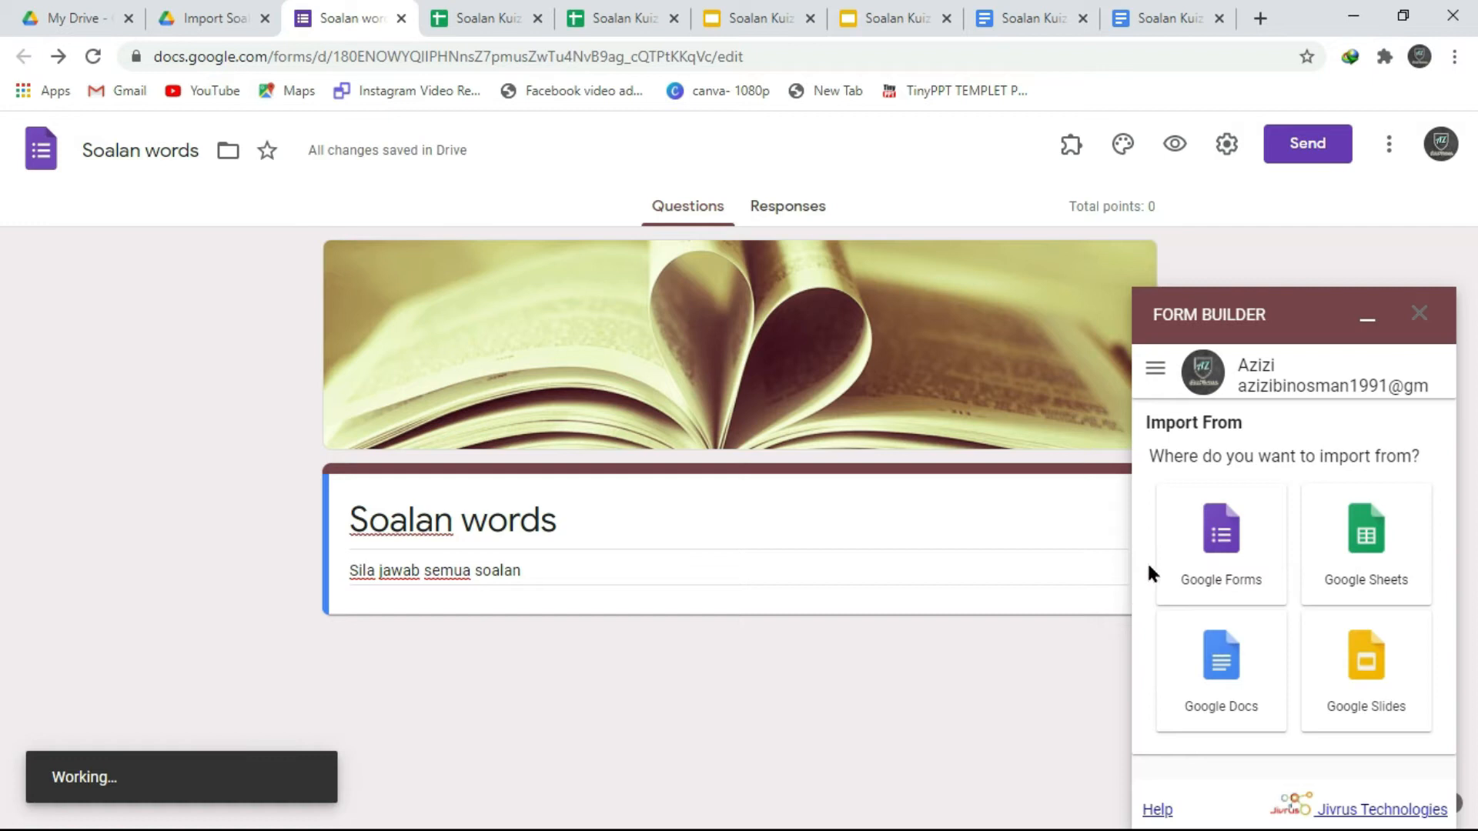
pyautogui.click(1238, 711)
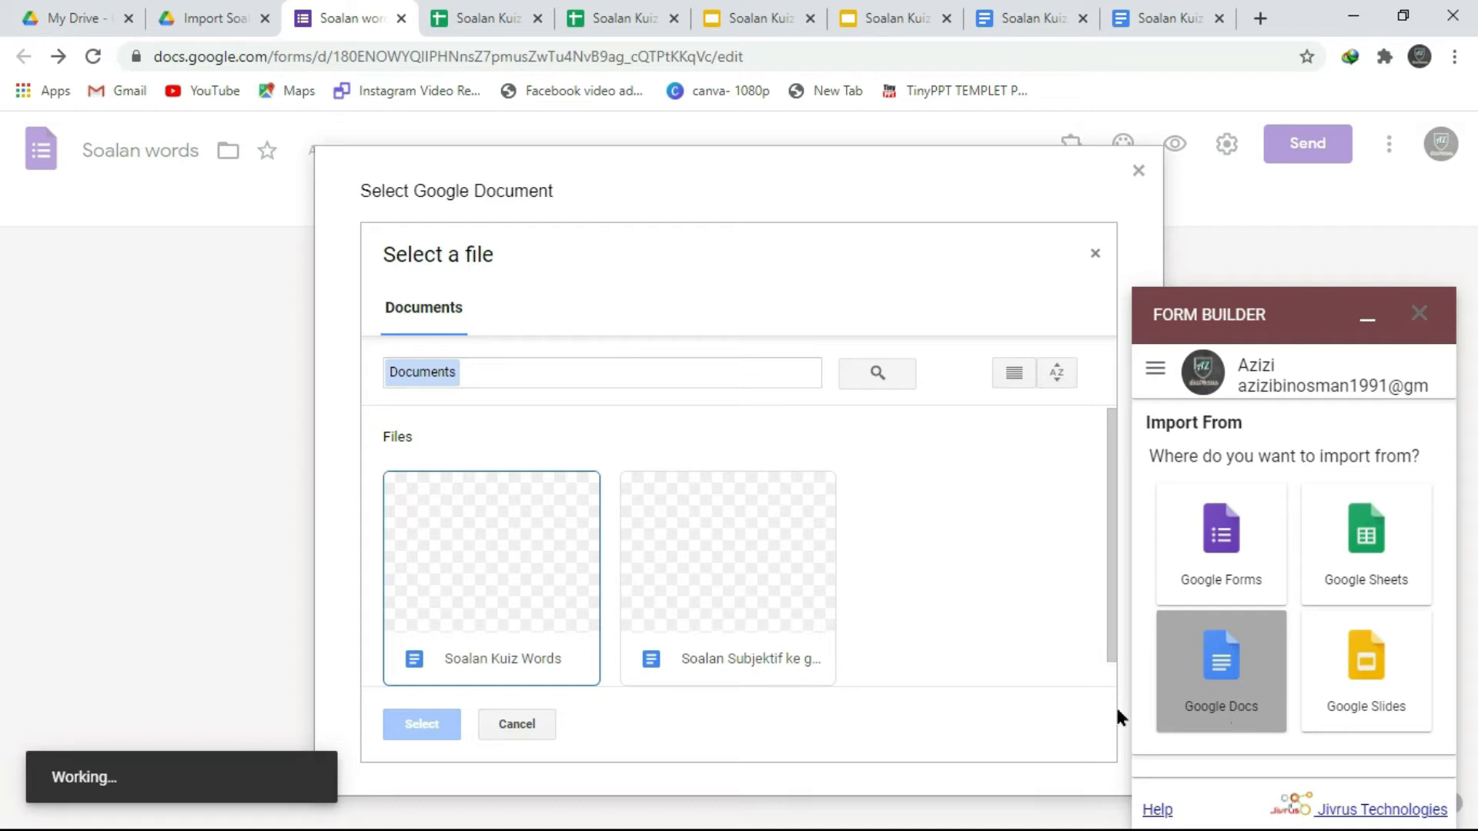
pyautogui.click(510, 598)
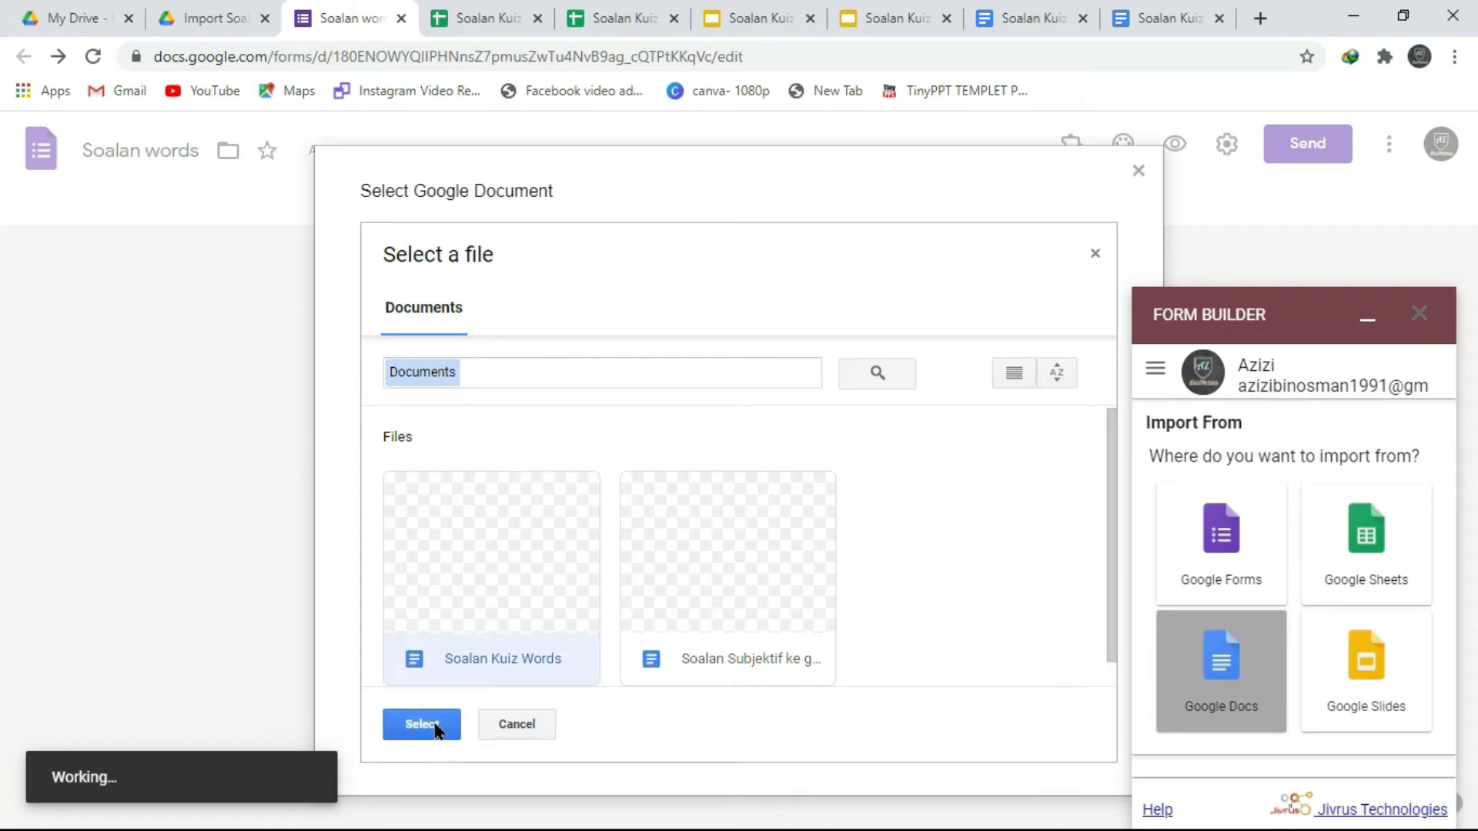
pyautogui.click(437, 730)
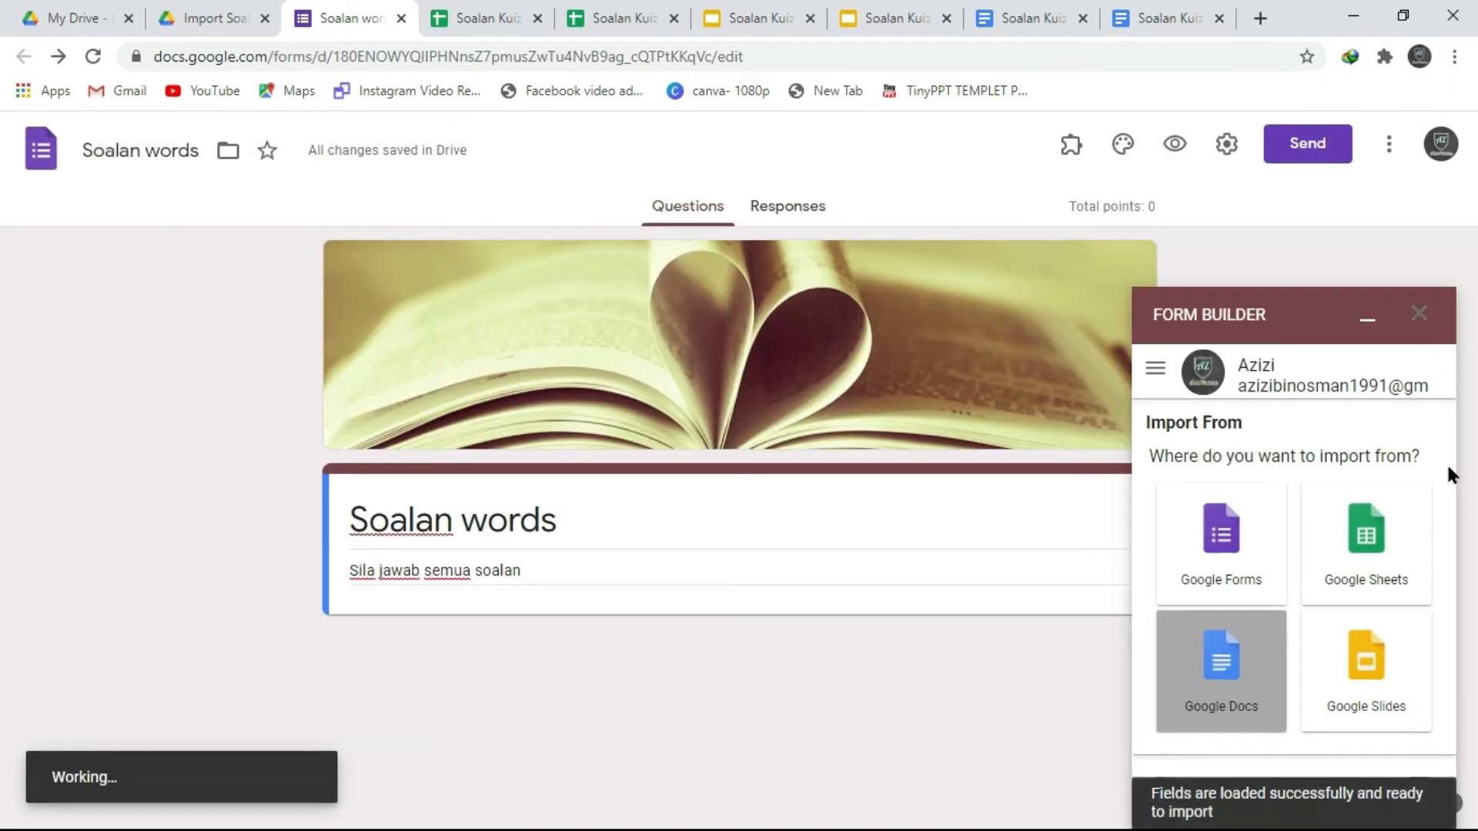
# Exclude the document's heading line, item 1 "INI AD…", from the fields ready to import
pyautogui.moveTo(1449, 475); pyautogui.dragTo(1445, 580)
pyautogui.scroll(-4, 1443, 473)
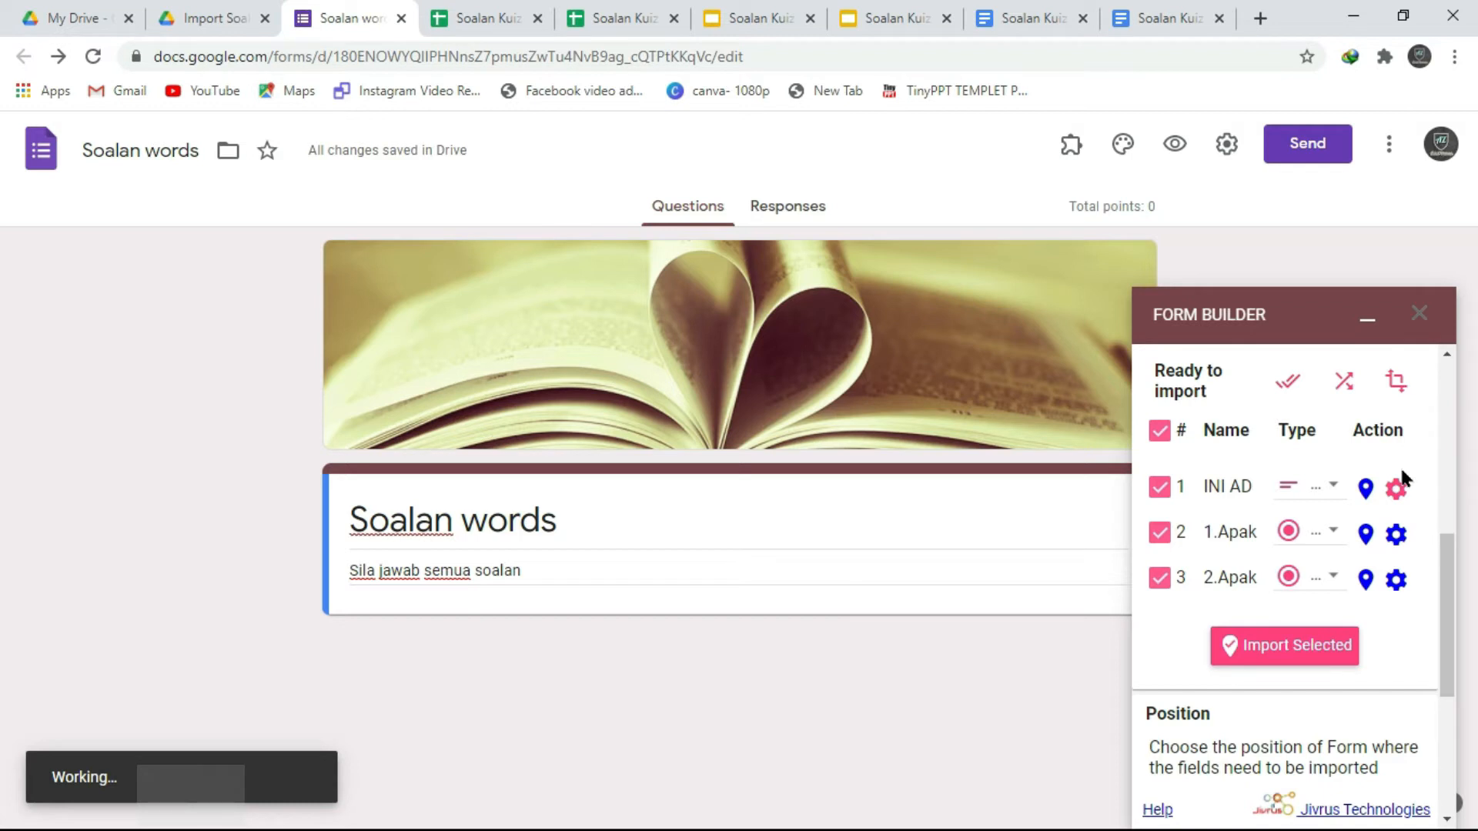
pyautogui.click(1167, 493)
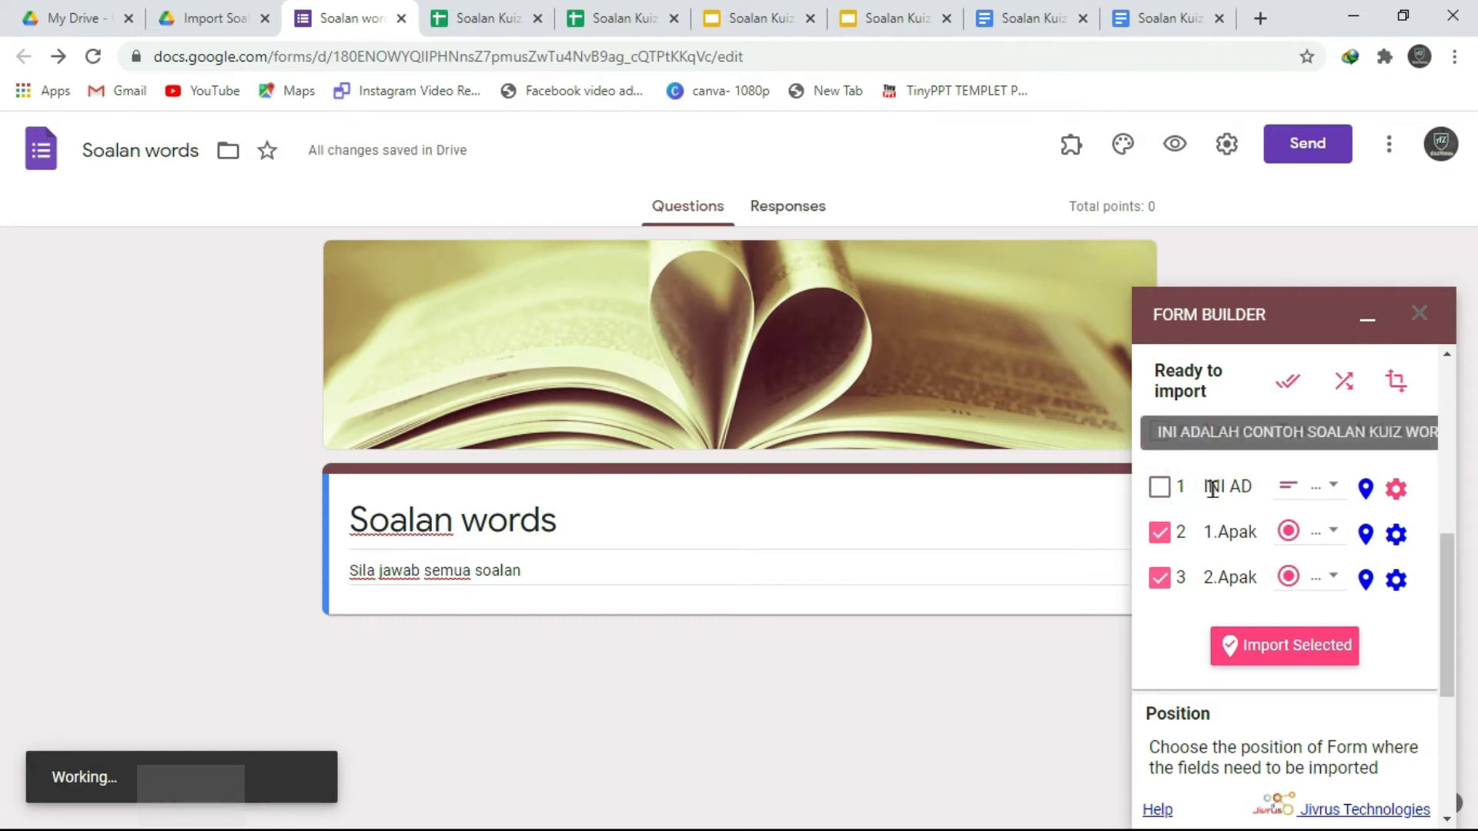
pyautogui.tripleClick(555, 575)
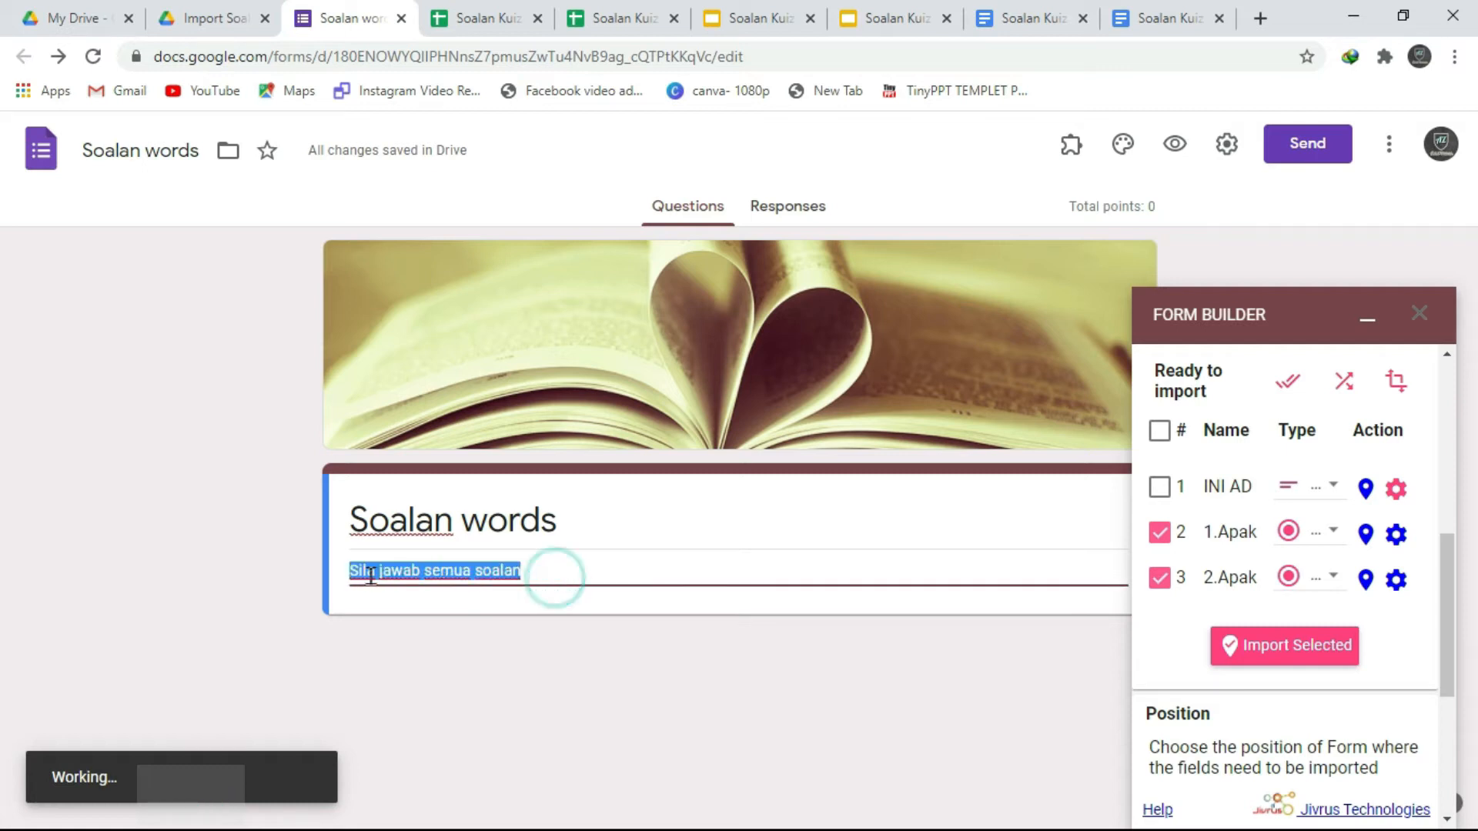
pyautogui.click(584, 630)
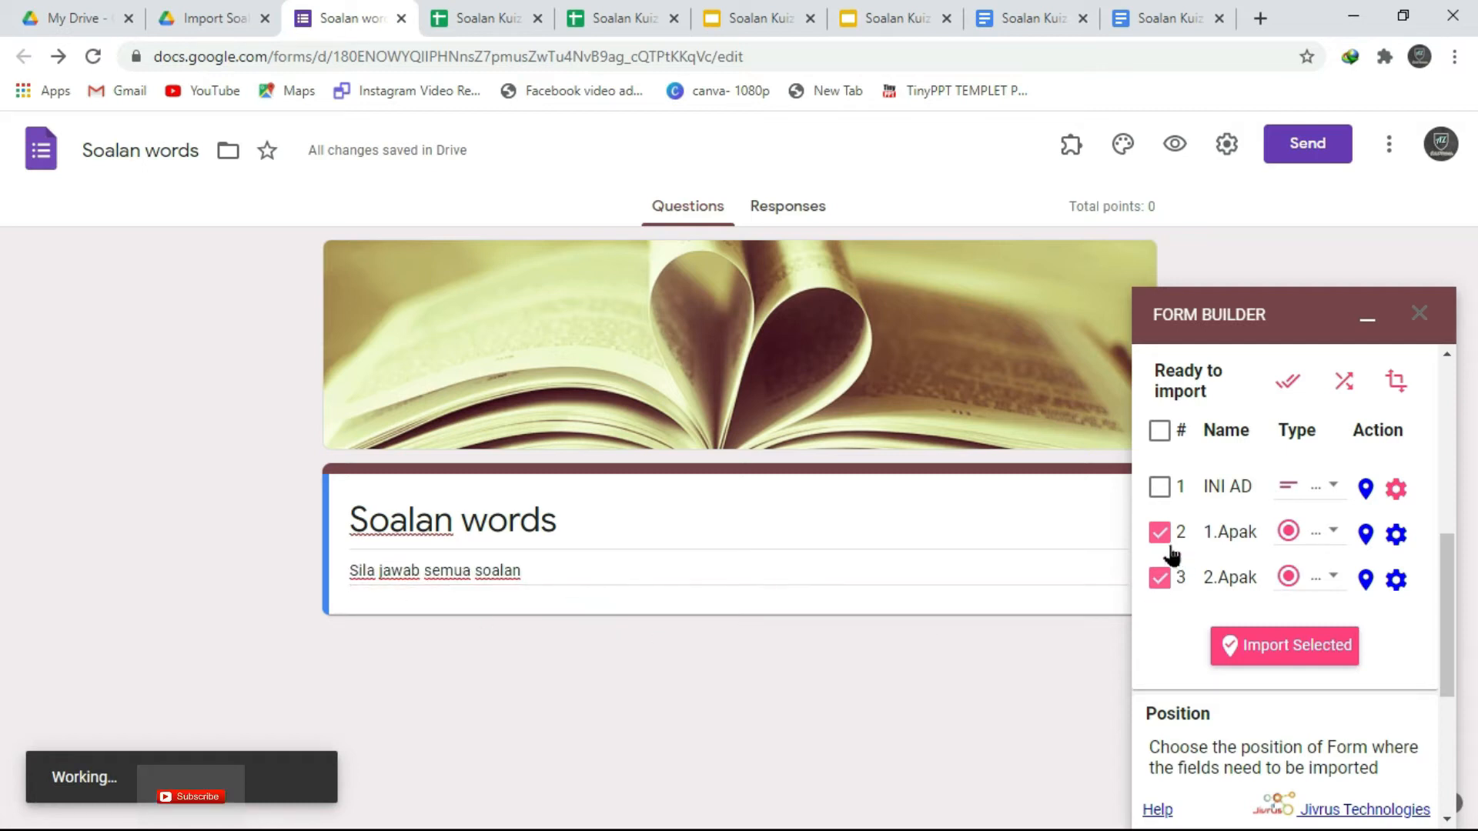
# Remove the leading numbers "1." and "2." from the names of the two questions in the import list
pyautogui.click(1231, 532)
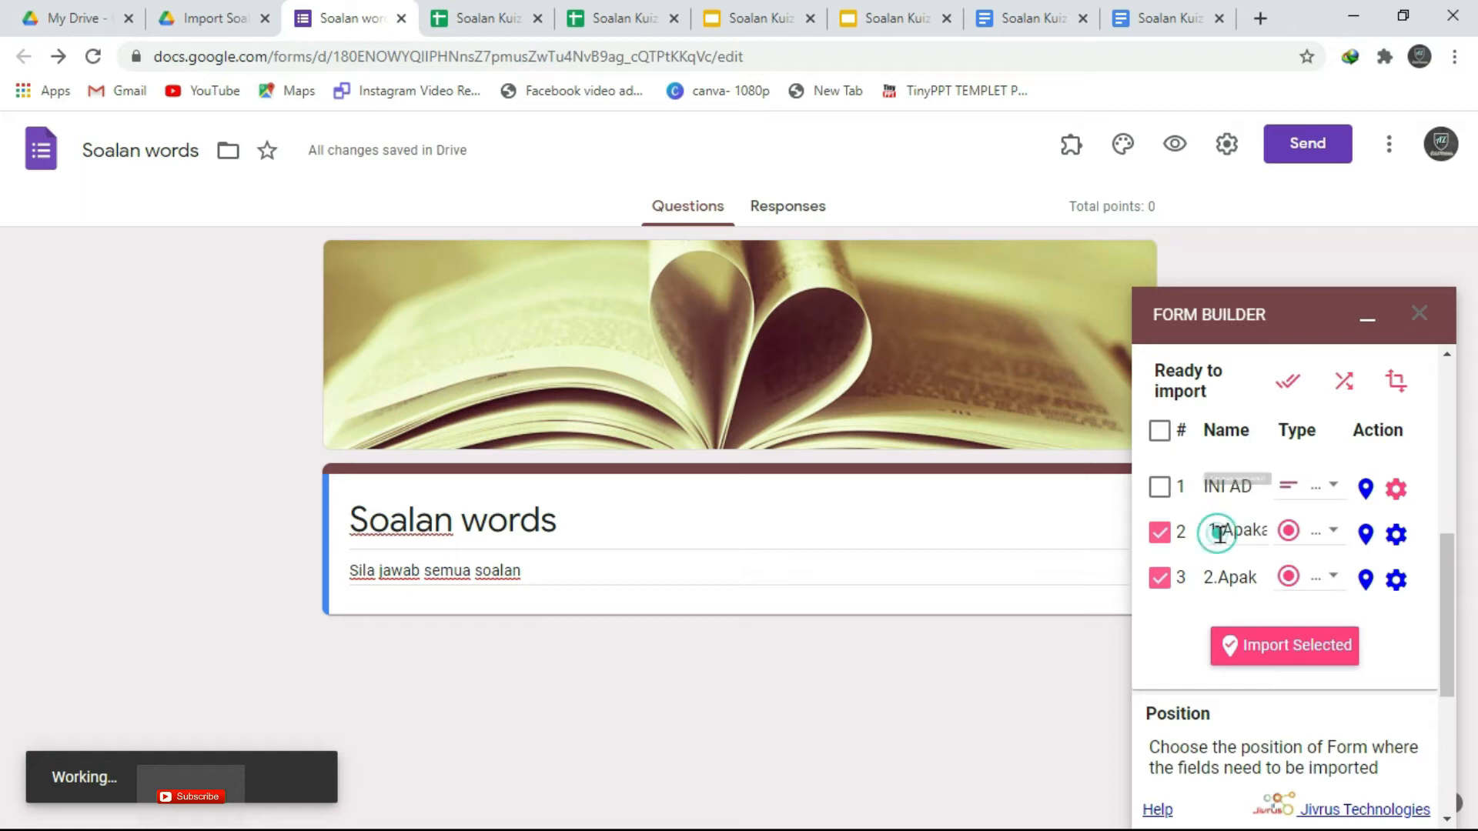
pyautogui.click(1234, 530)
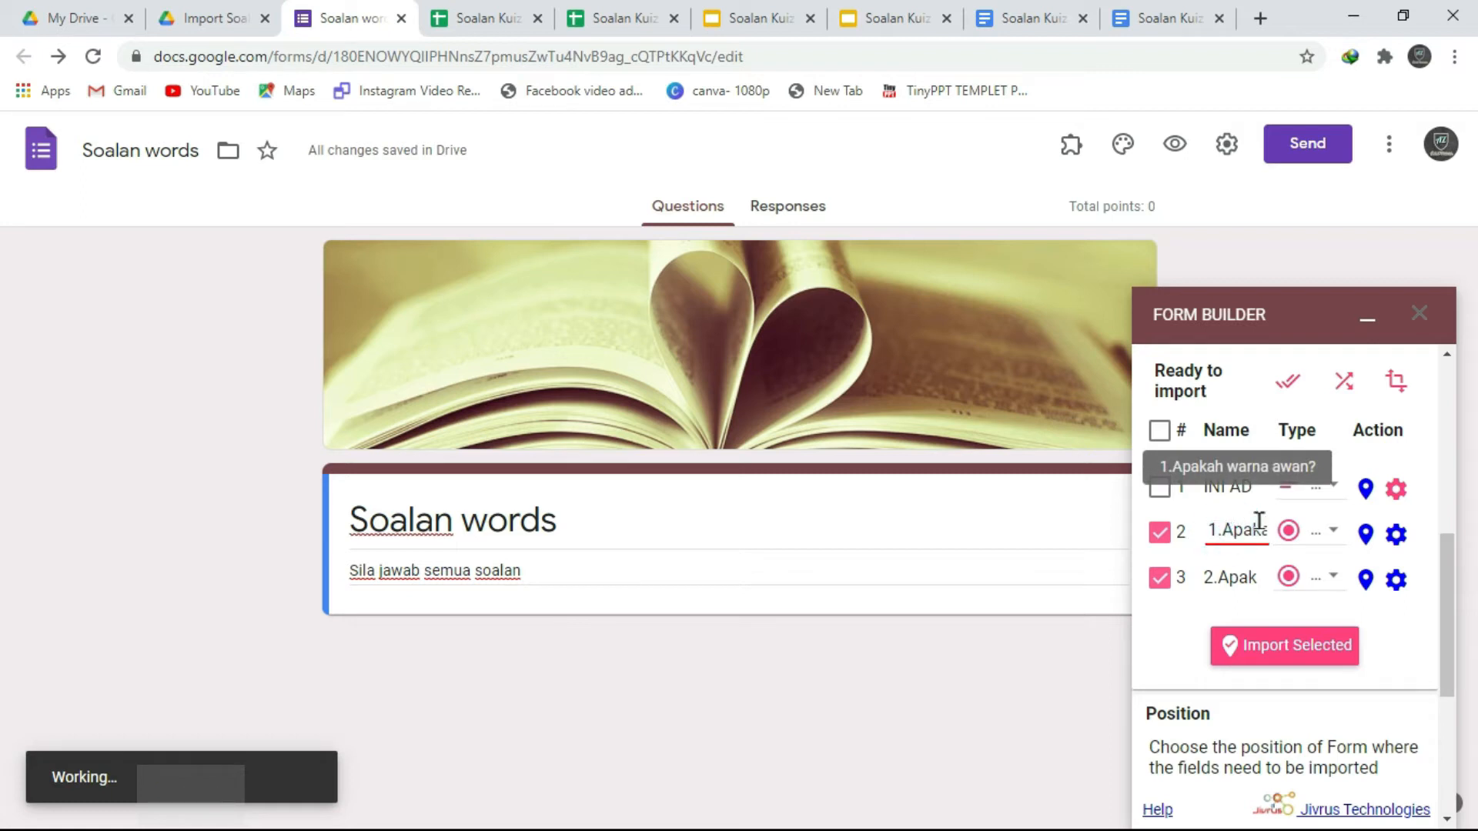
pyautogui.press('BackSpace')
pyautogui.press('Delete')
pyautogui.click(1228, 577)
pyautogui.press('BackSpace')
pyautogui.press('BackSpace')
# Look through the available question types and keep Multiple choice for both questions in the import list
pyautogui.click(1290, 532)
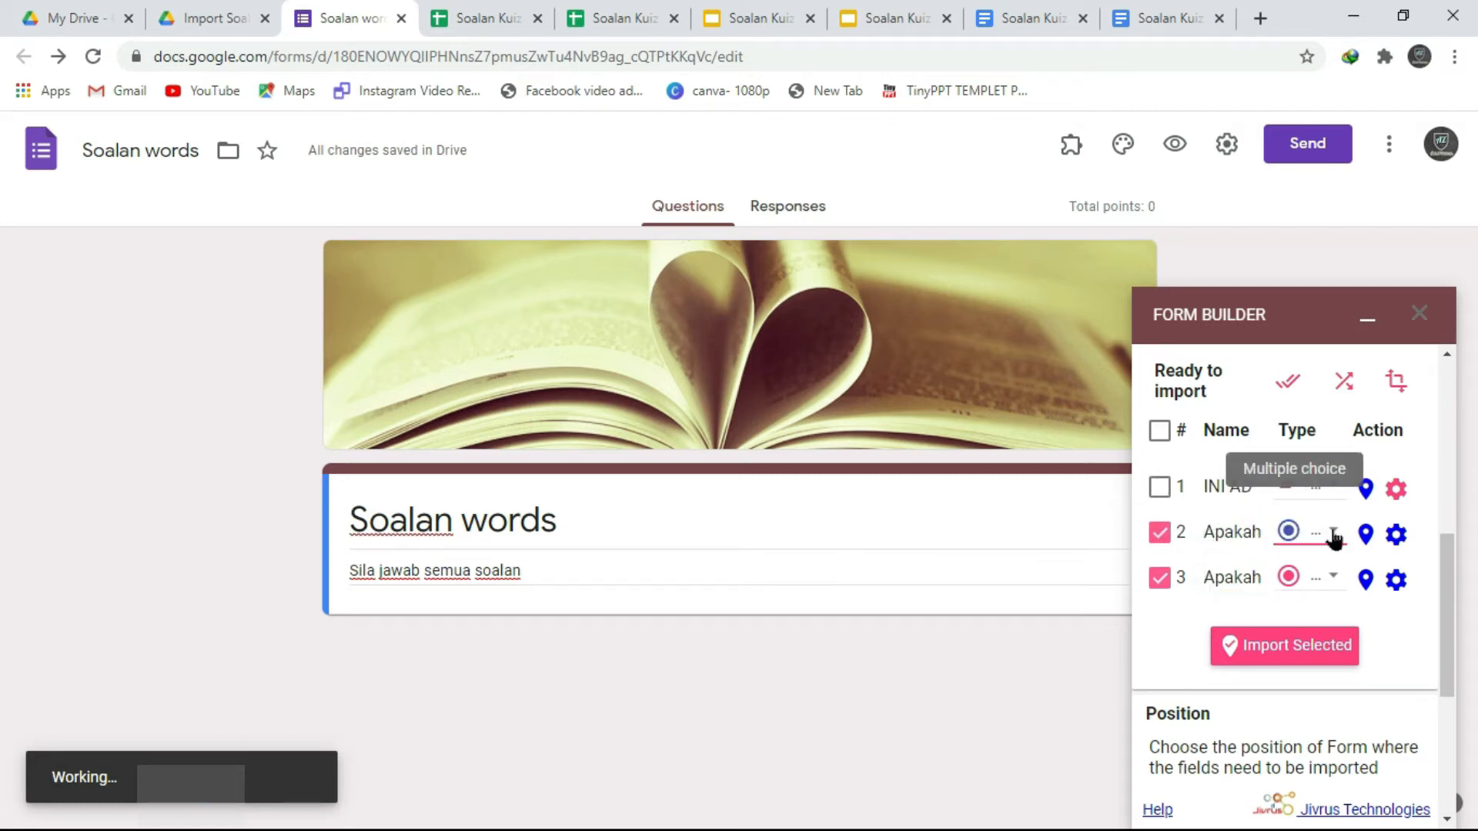
pyautogui.click(1334, 532)
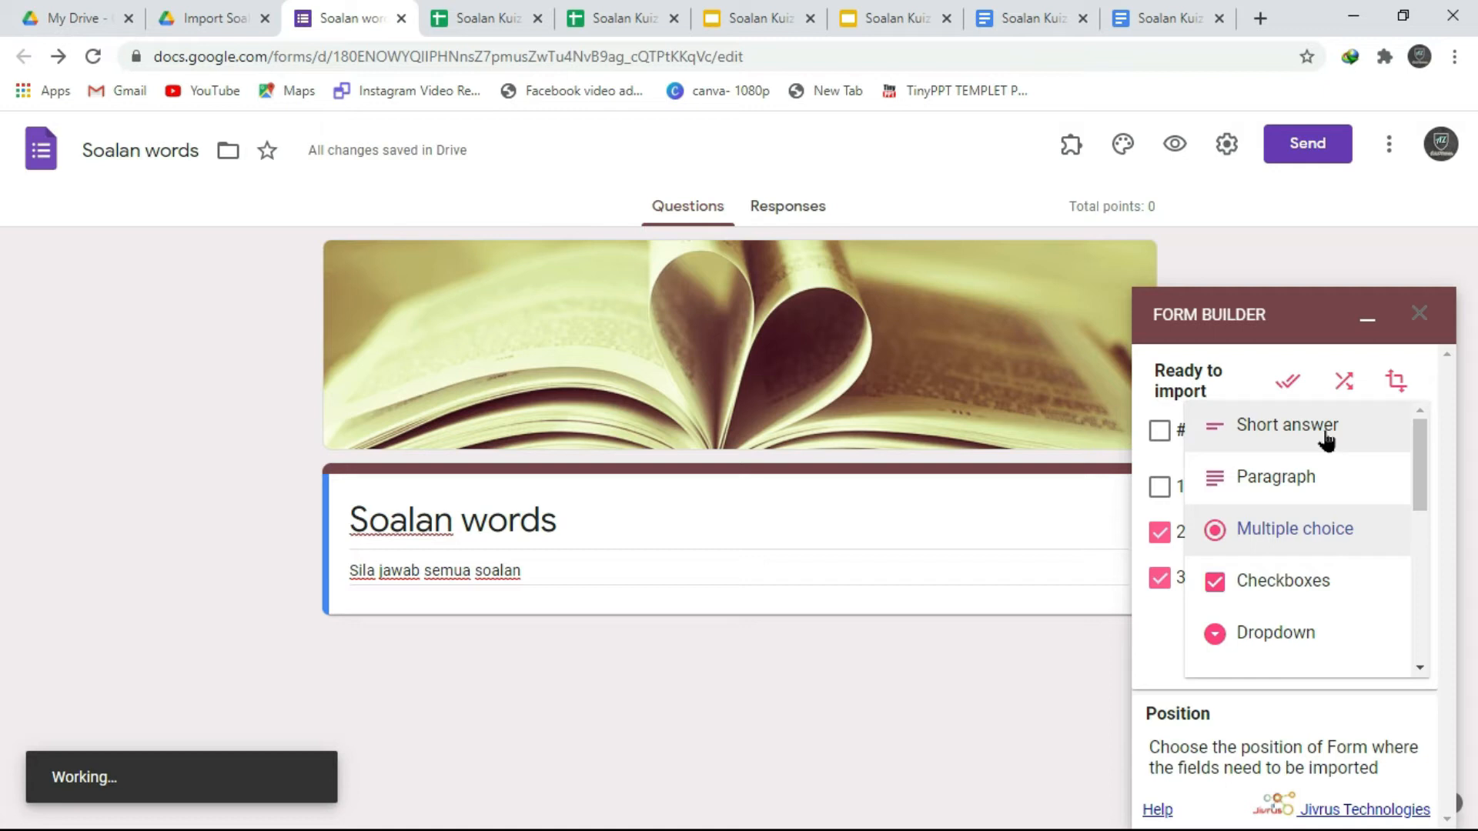
pyautogui.click(1298, 539)
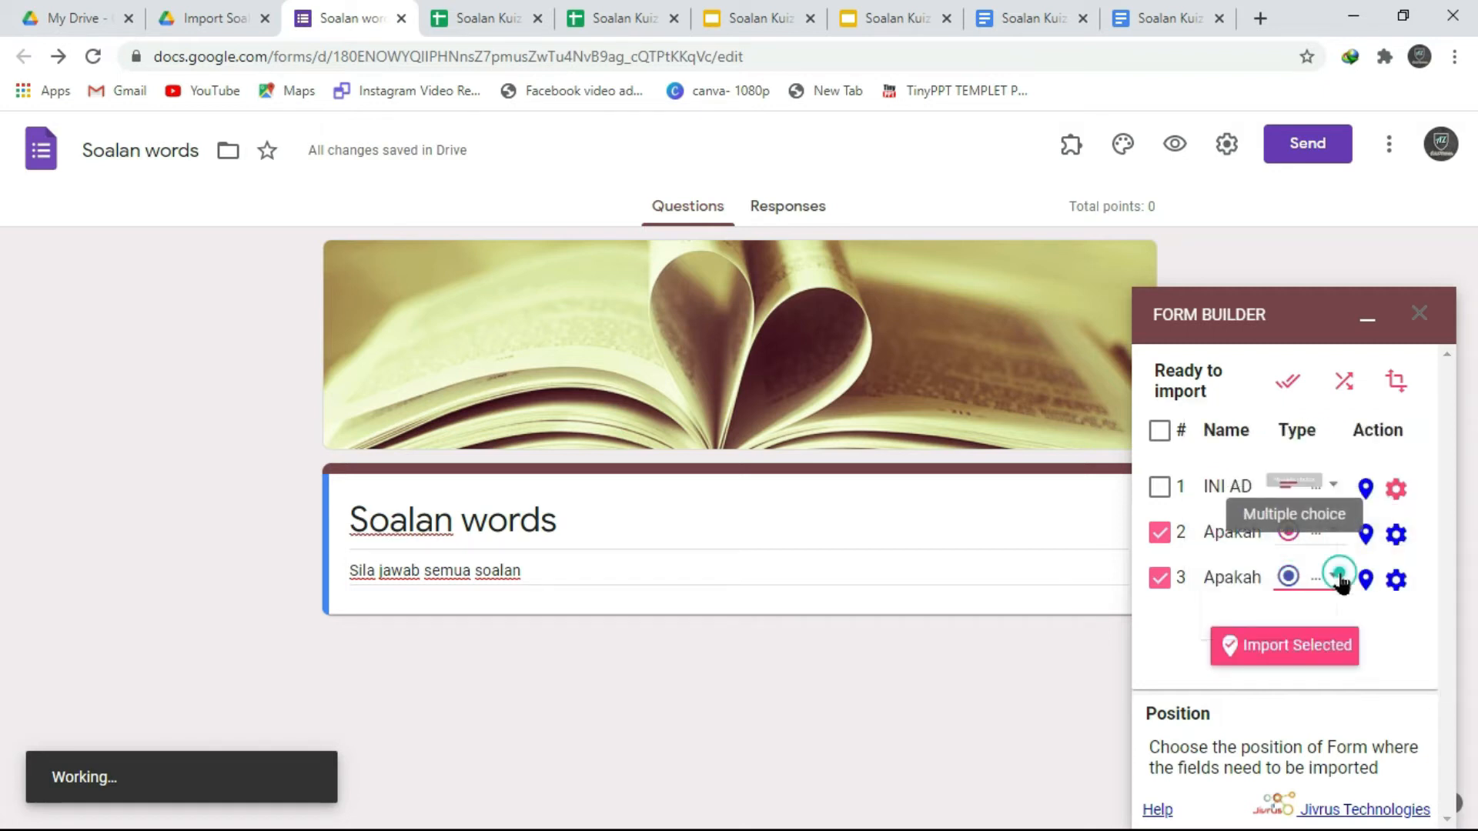
pyautogui.click(1340, 581)
pyautogui.click(1321, 579)
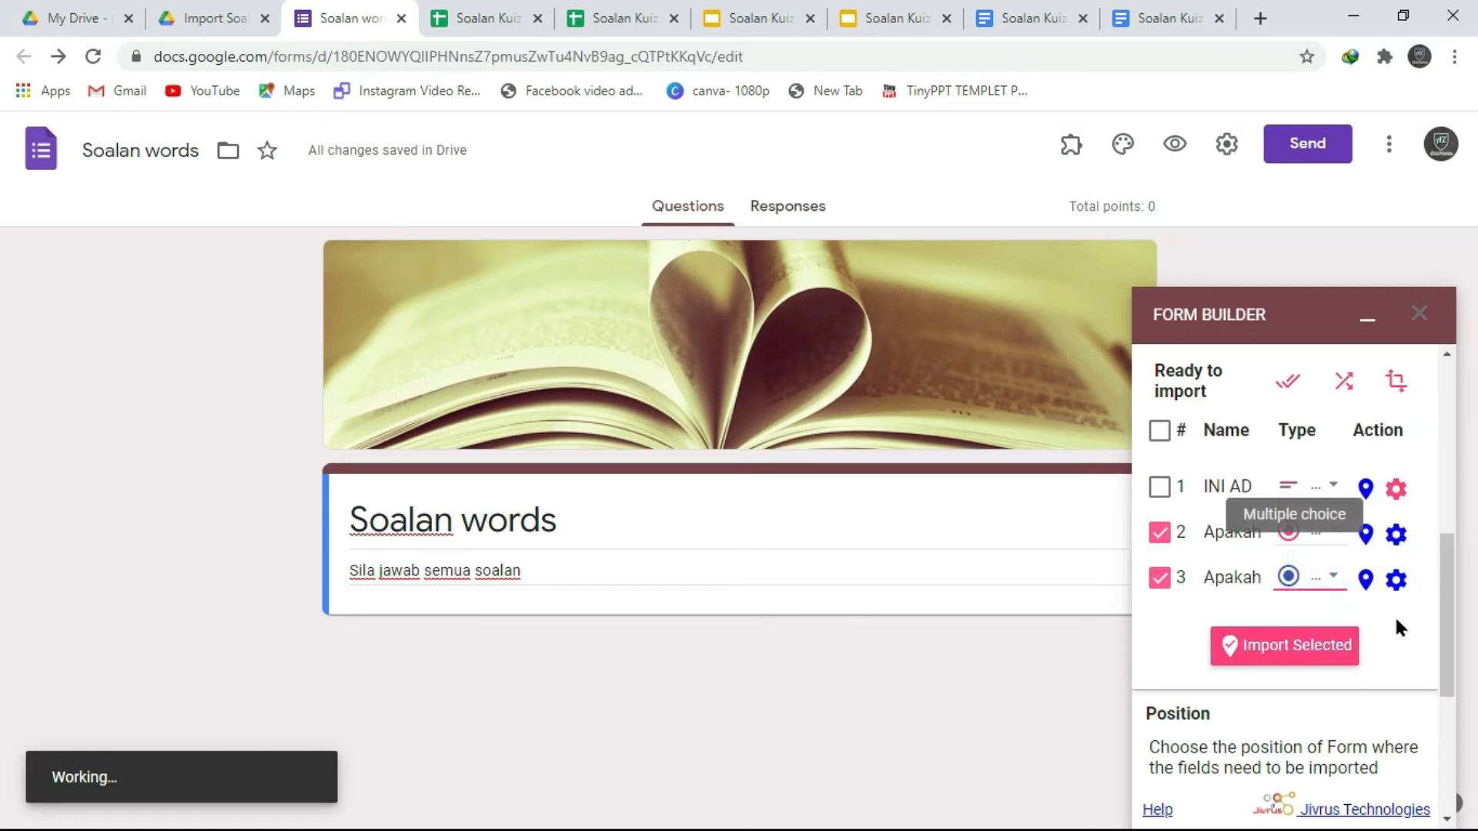
# Import the two selected questions, then minimise Form Builder and review them in the form
pyautogui.click(1292, 646)
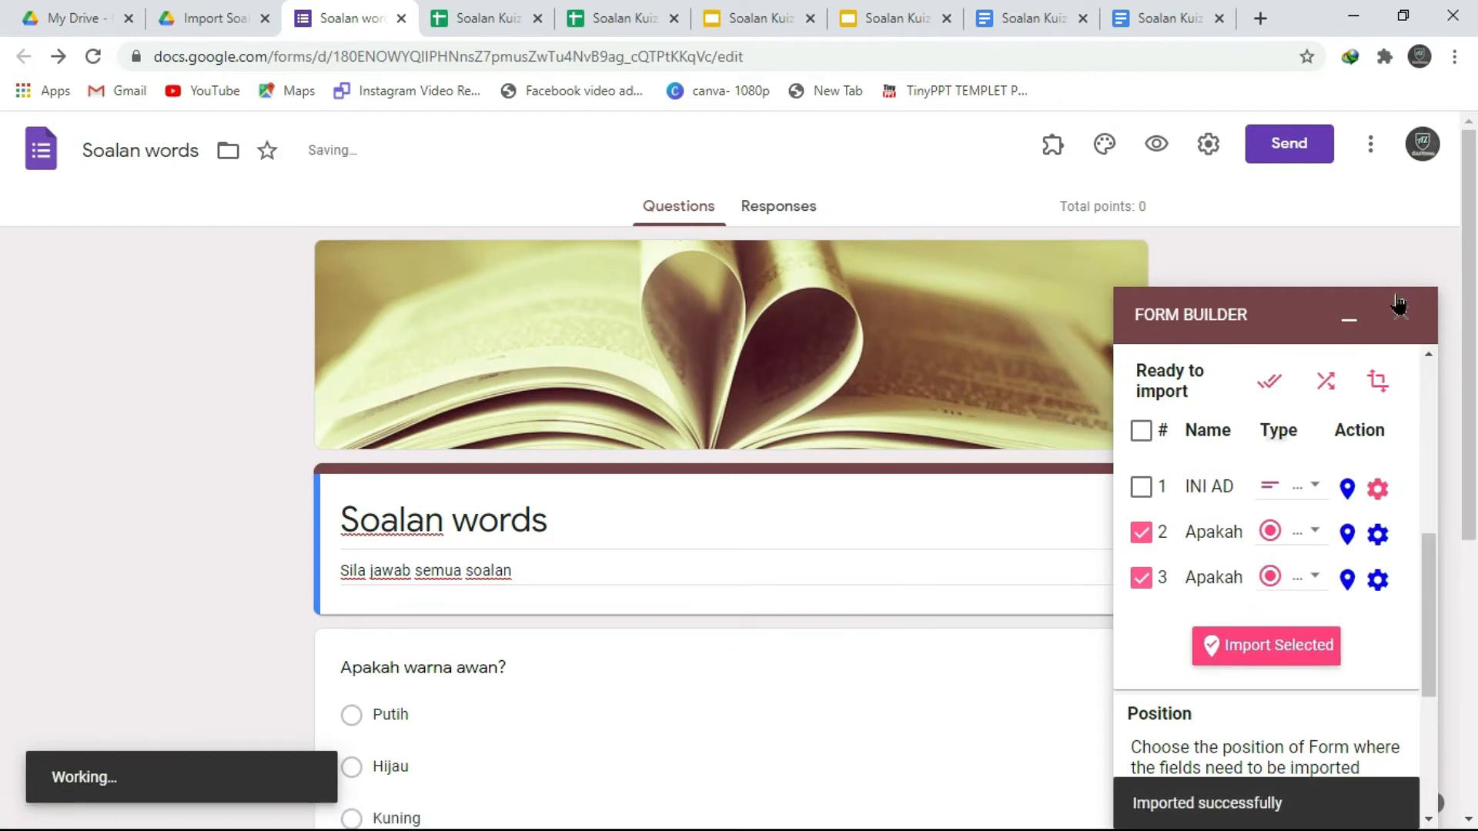
pyautogui.click(1347, 324)
pyautogui.scroll(-2, 1213, 469)
pyautogui.scroll(-3, 1211, 464)
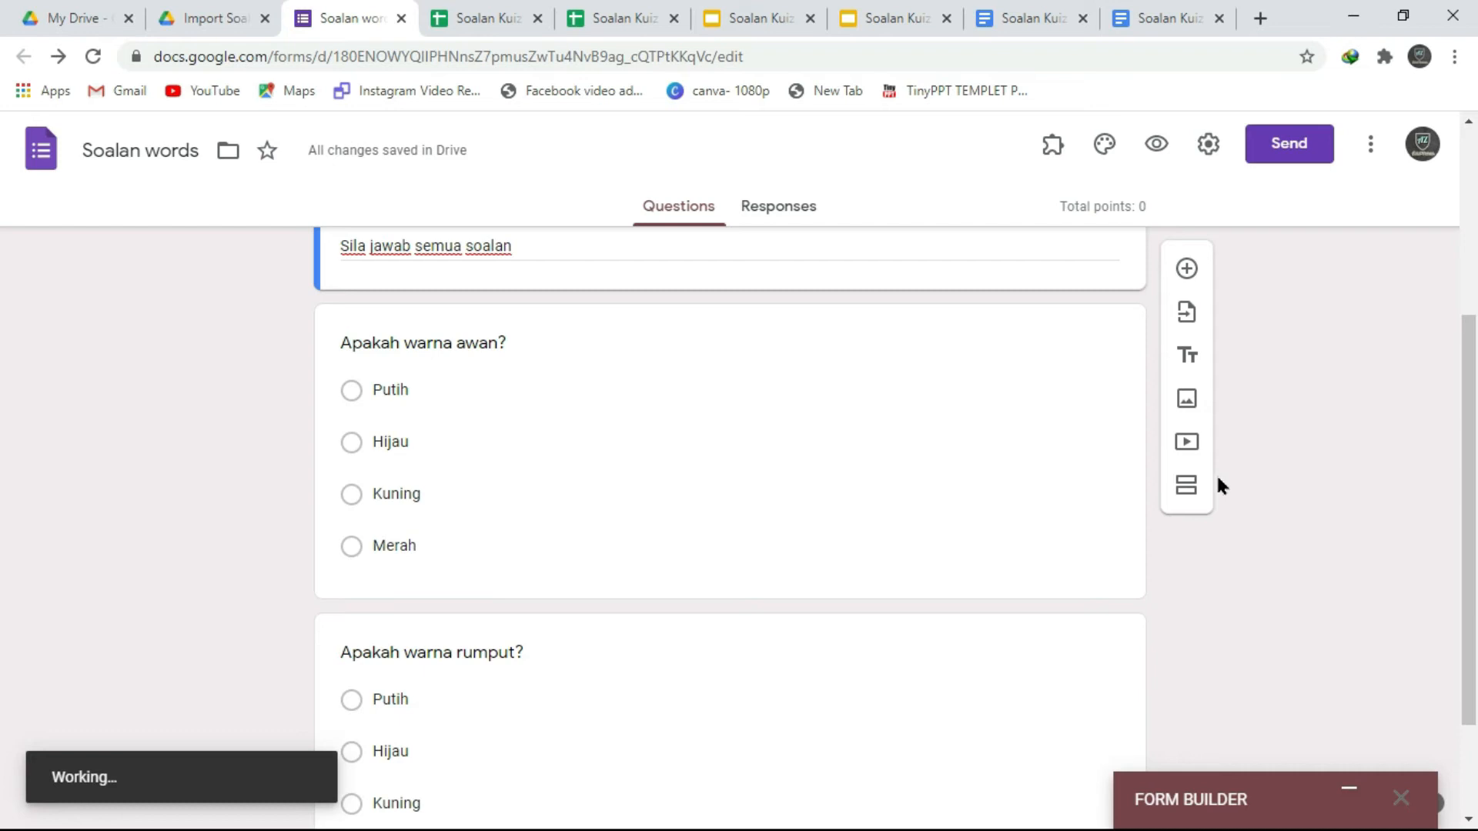
pyautogui.scroll(2, 839, 495)
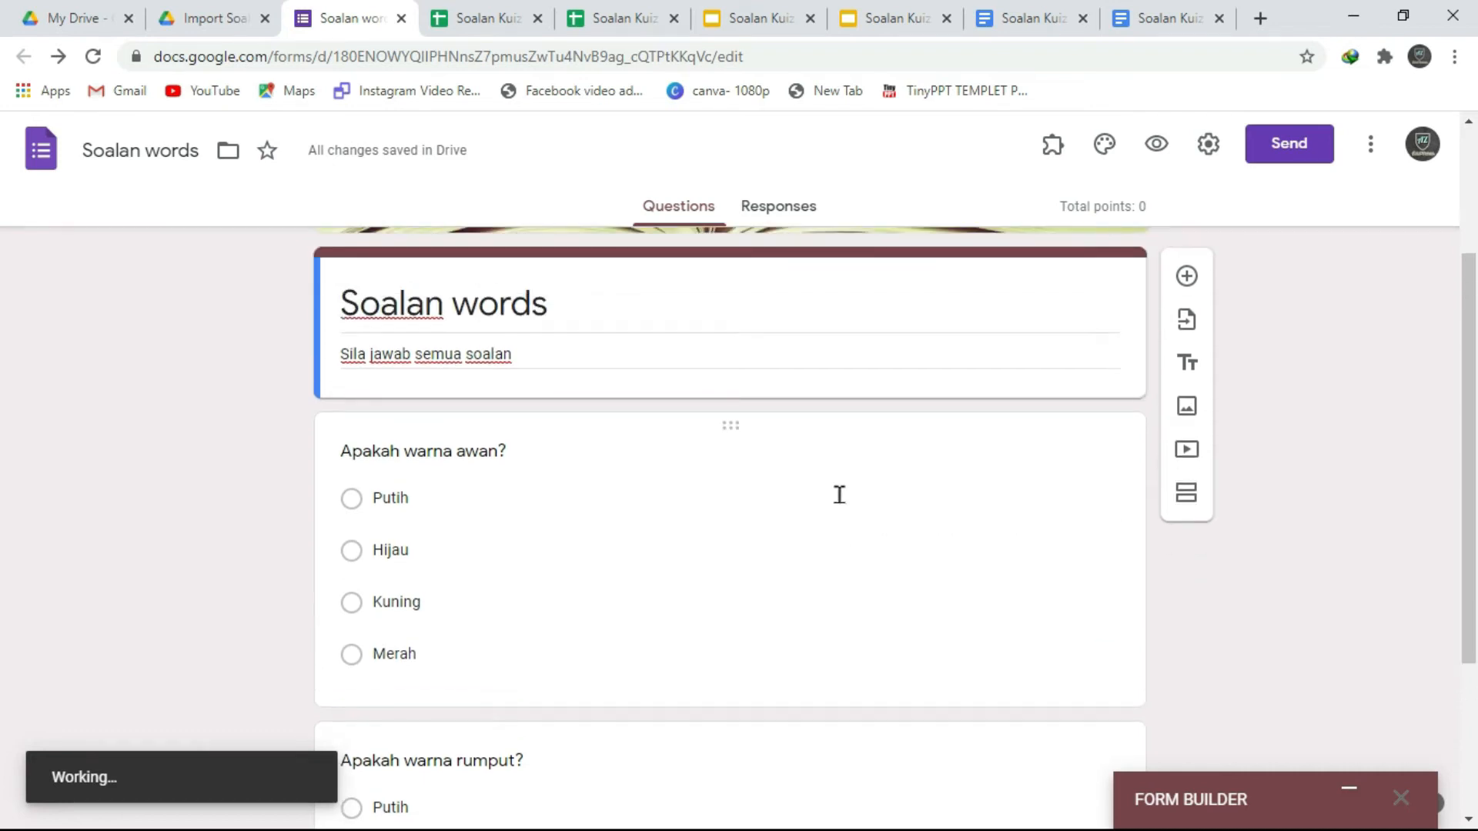
pyautogui.scroll(-2, 789, 486)
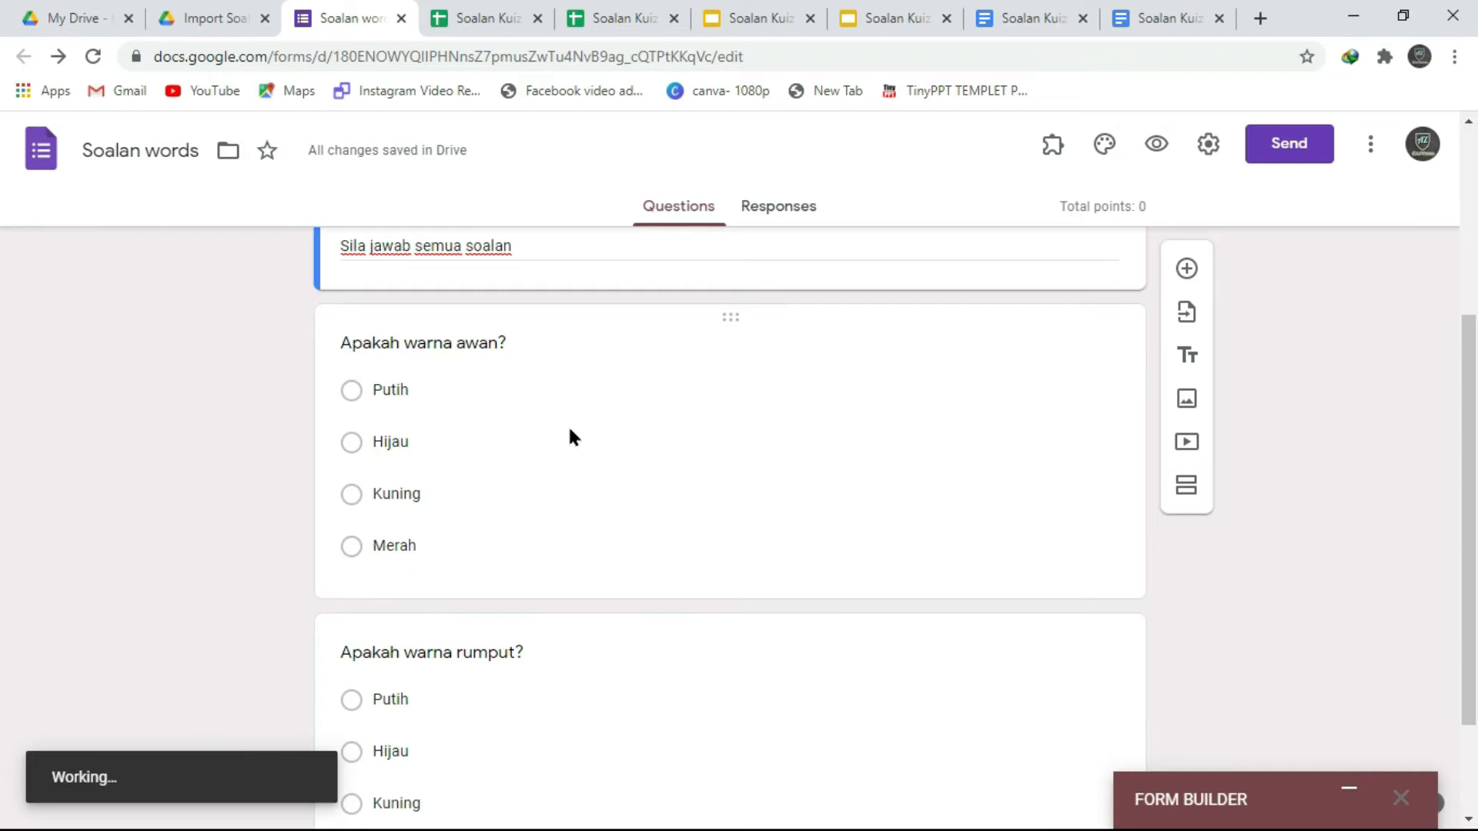
pyautogui.scroll(-2, 572, 436)
pyautogui.scroll(2, 570, 508)
pyautogui.scroll(-1, 616, 462)
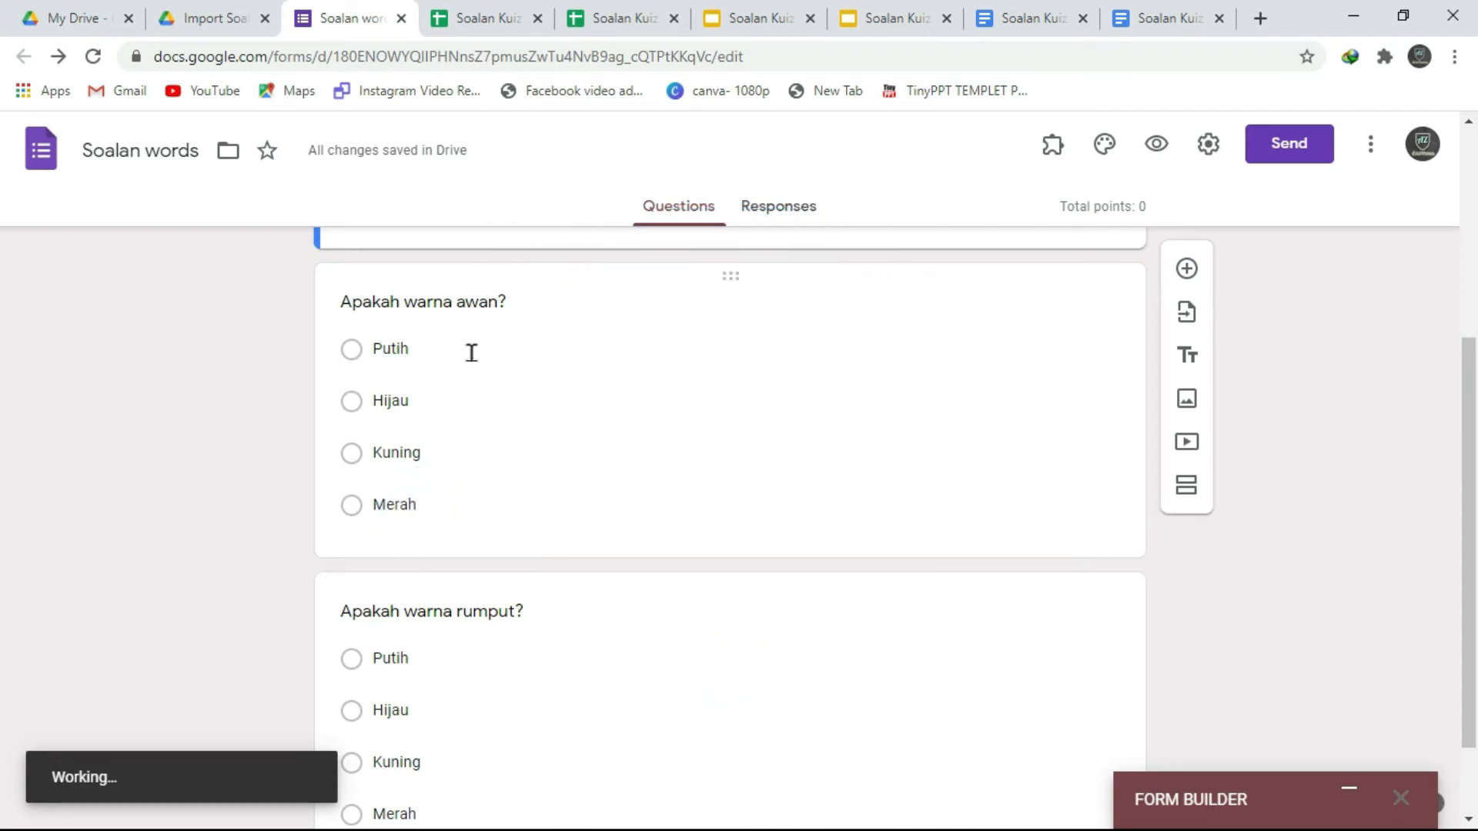
# Set the answer key of "Apakah warna awan?" to 1 point with Putih as the correct answer
pyautogui.click(681, 349)
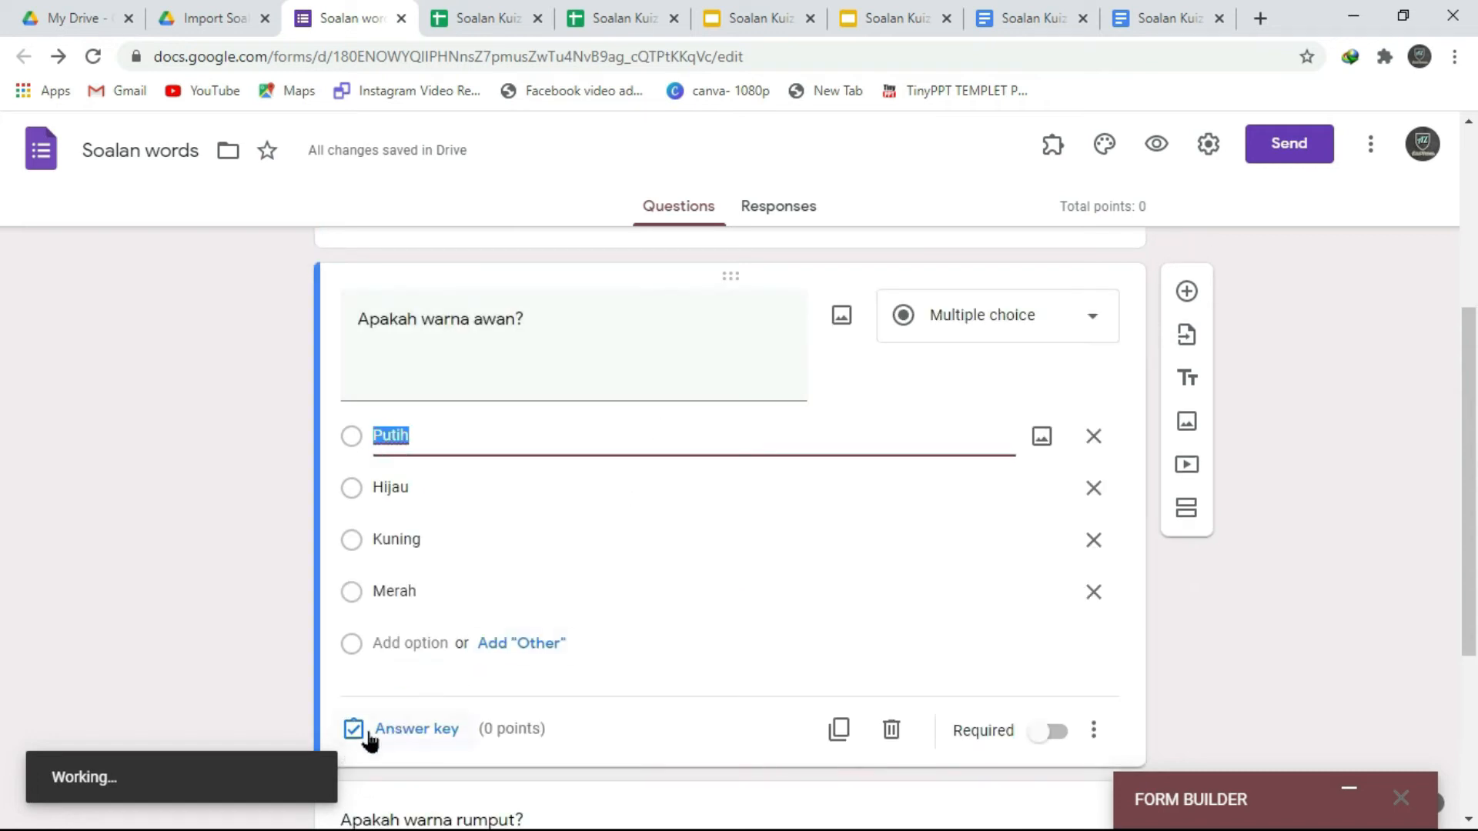
pyautogui.click(419, 731)
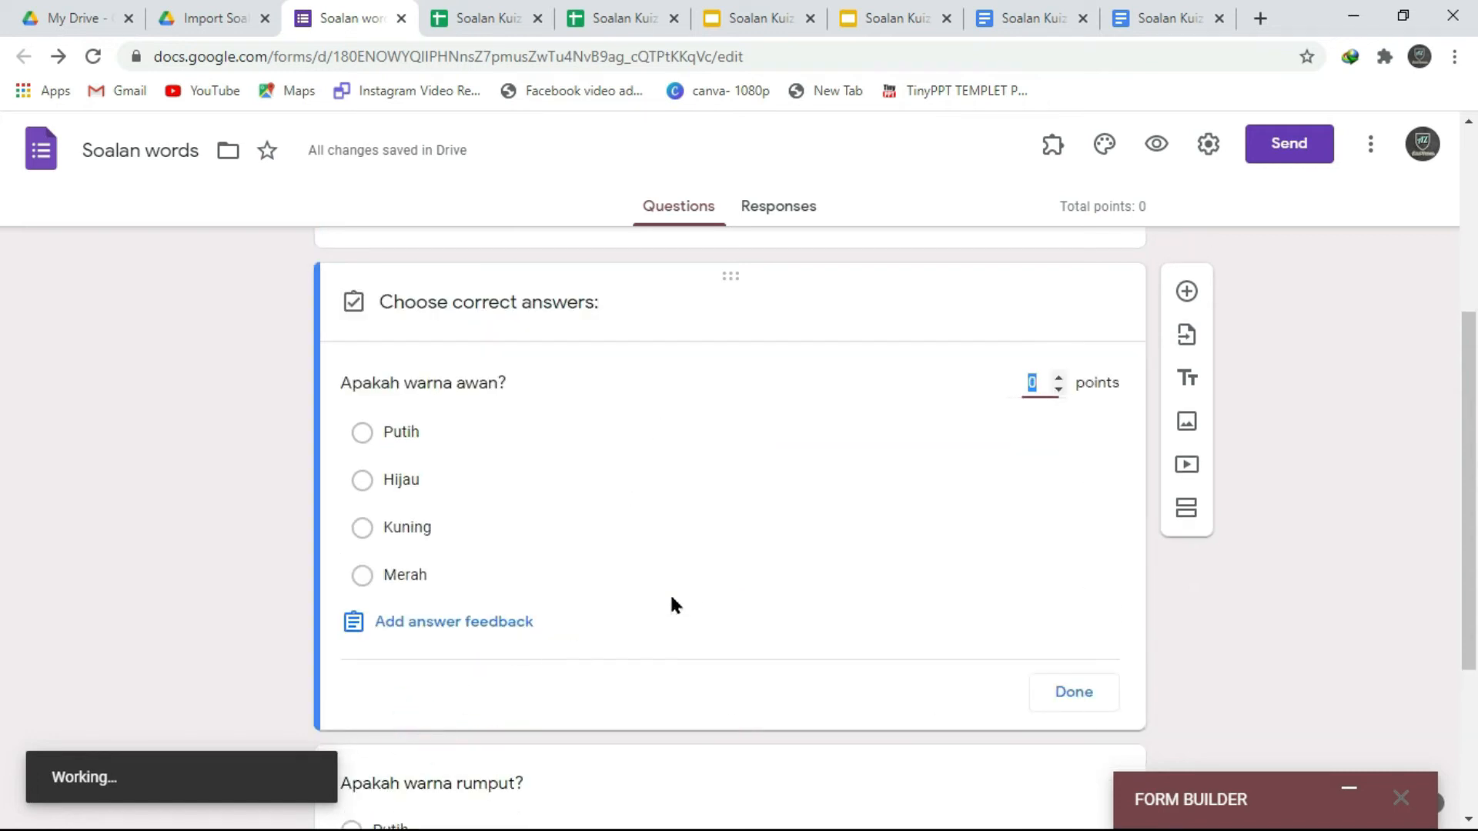
pyautogui.click(1060, 378)
pyautogui.click(1044, 433)
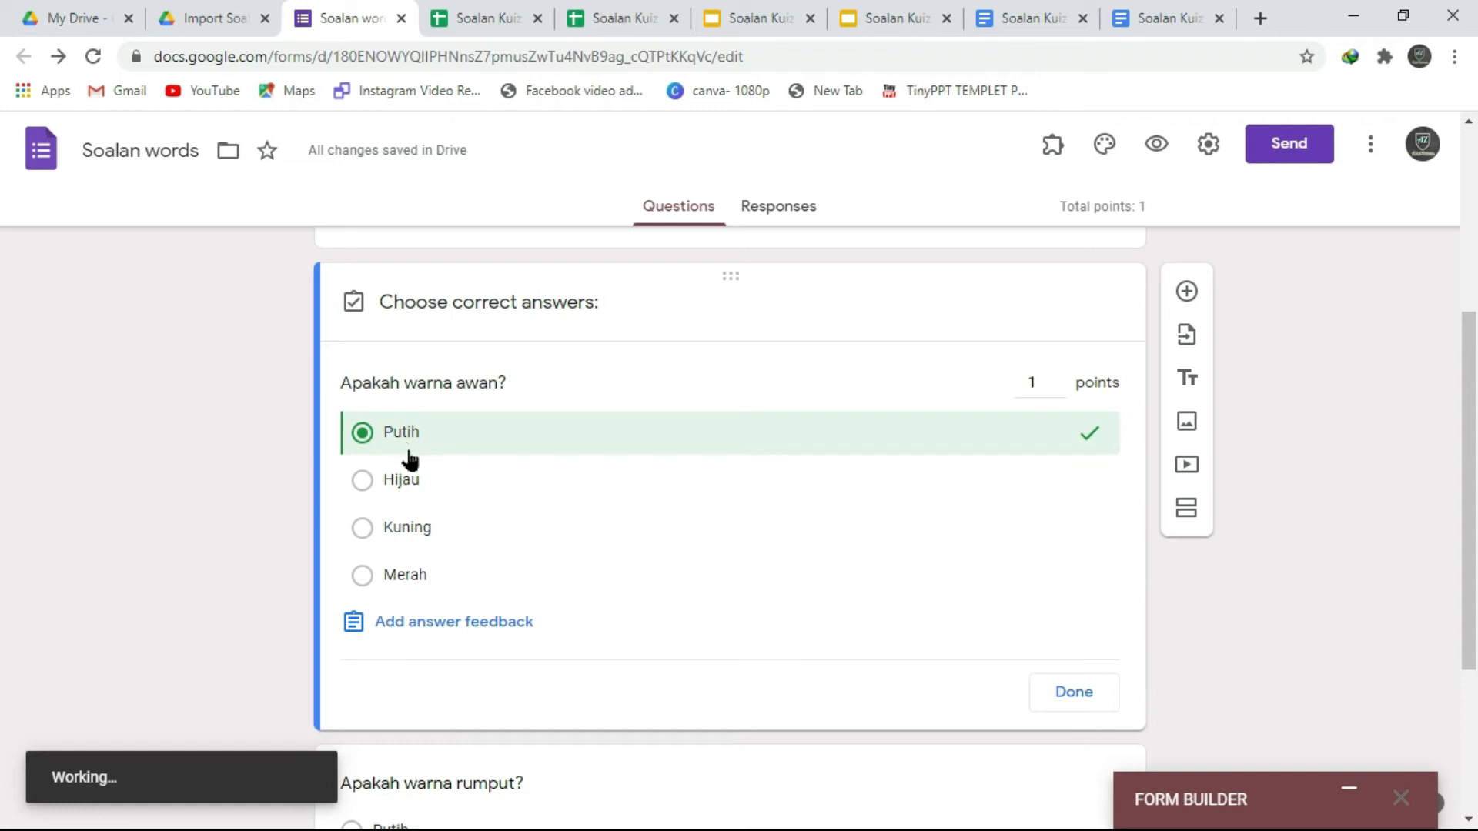
pyautogui.click(1088, 705)
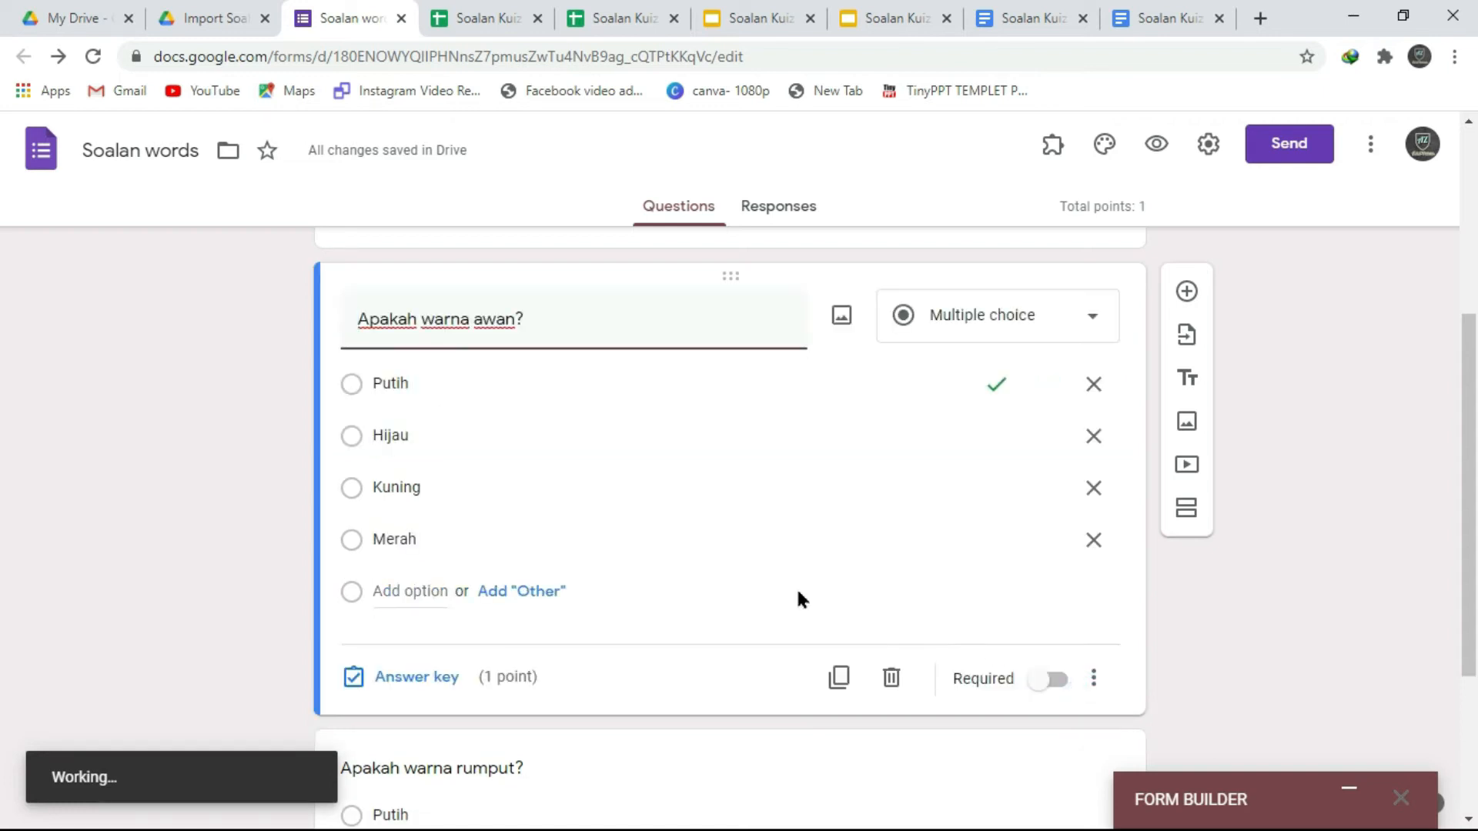
# Make the question "Apakah warna awan?" required
pyautogui.click(1054, 572)
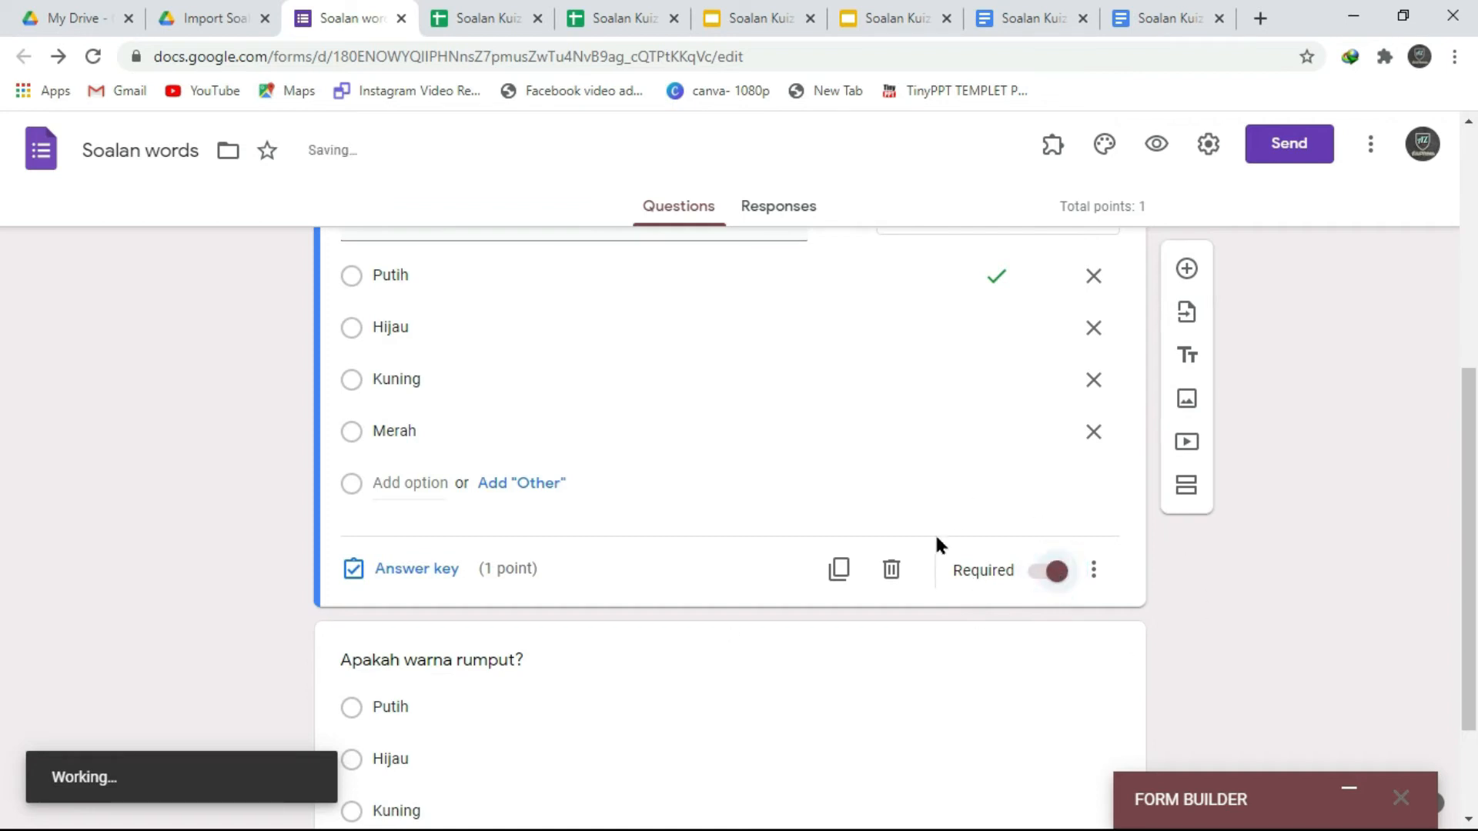
# Set the answer key of "Apakah warna rumput?" to 3 points with Hijau as the correct answer, and make the question required
pyautogui.scroll(-2, 981, 610)
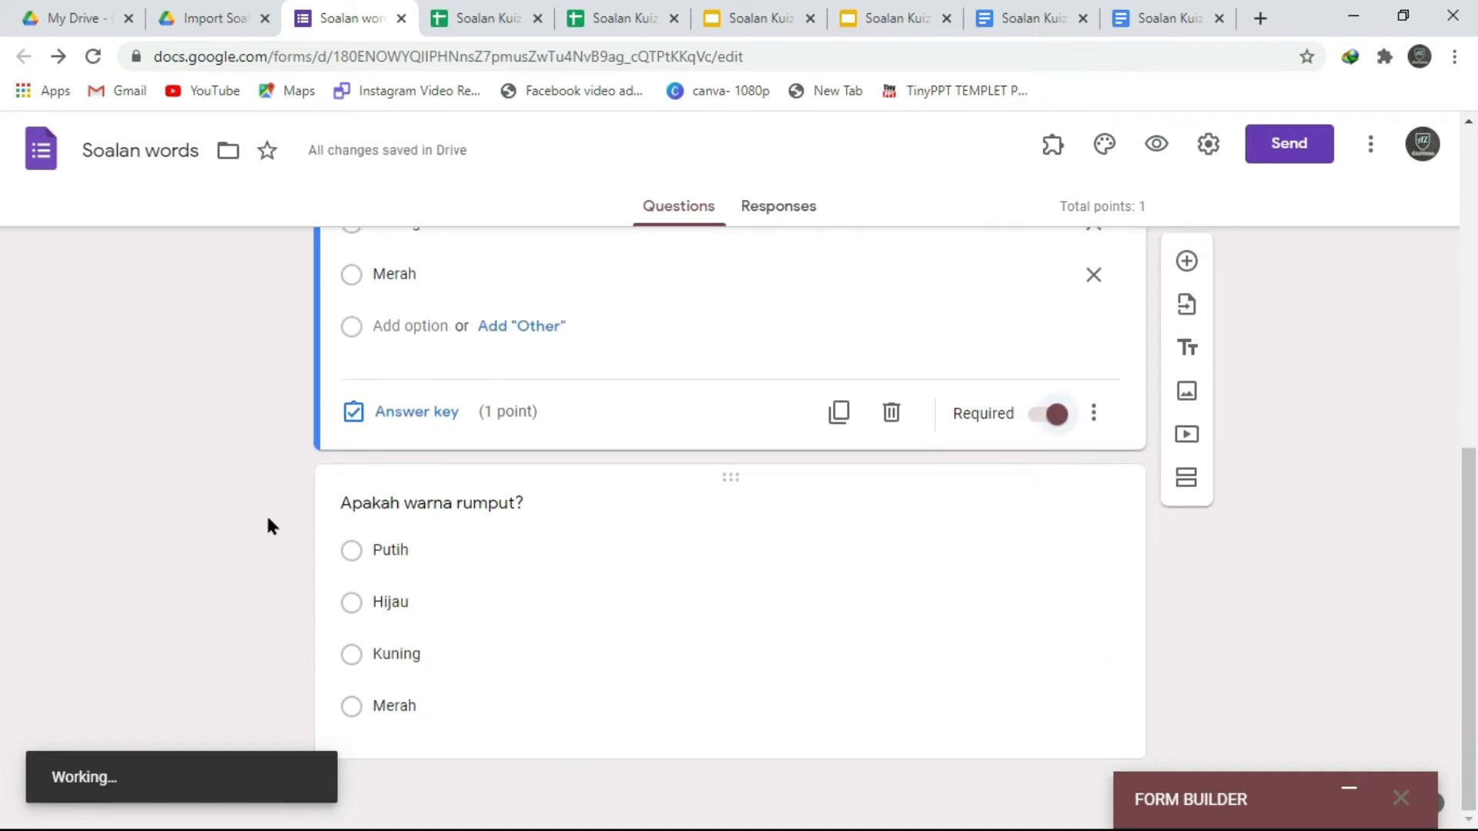
pyautogui.click(933, 501)
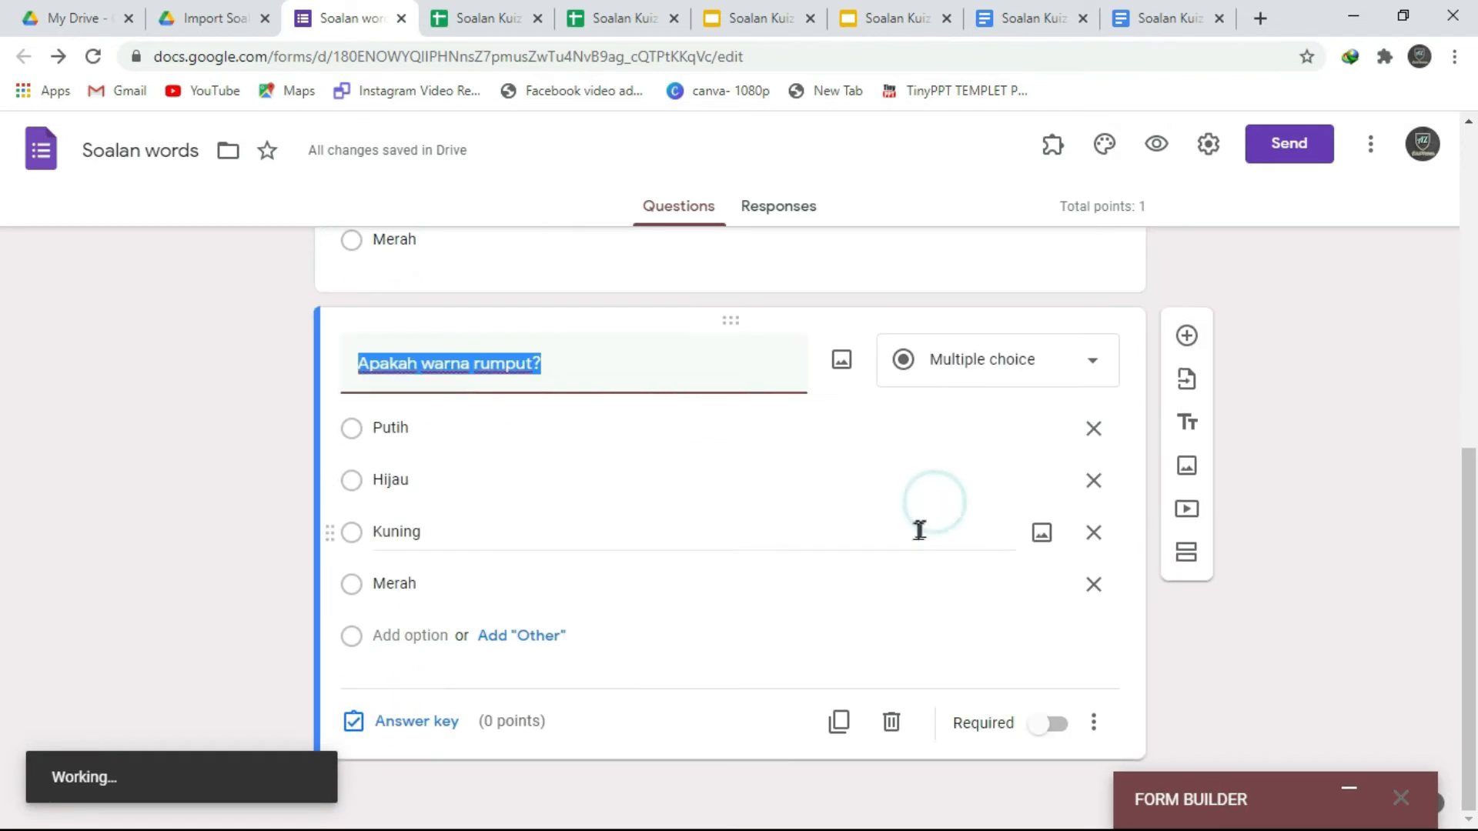
pyautogui.click(348, 719)
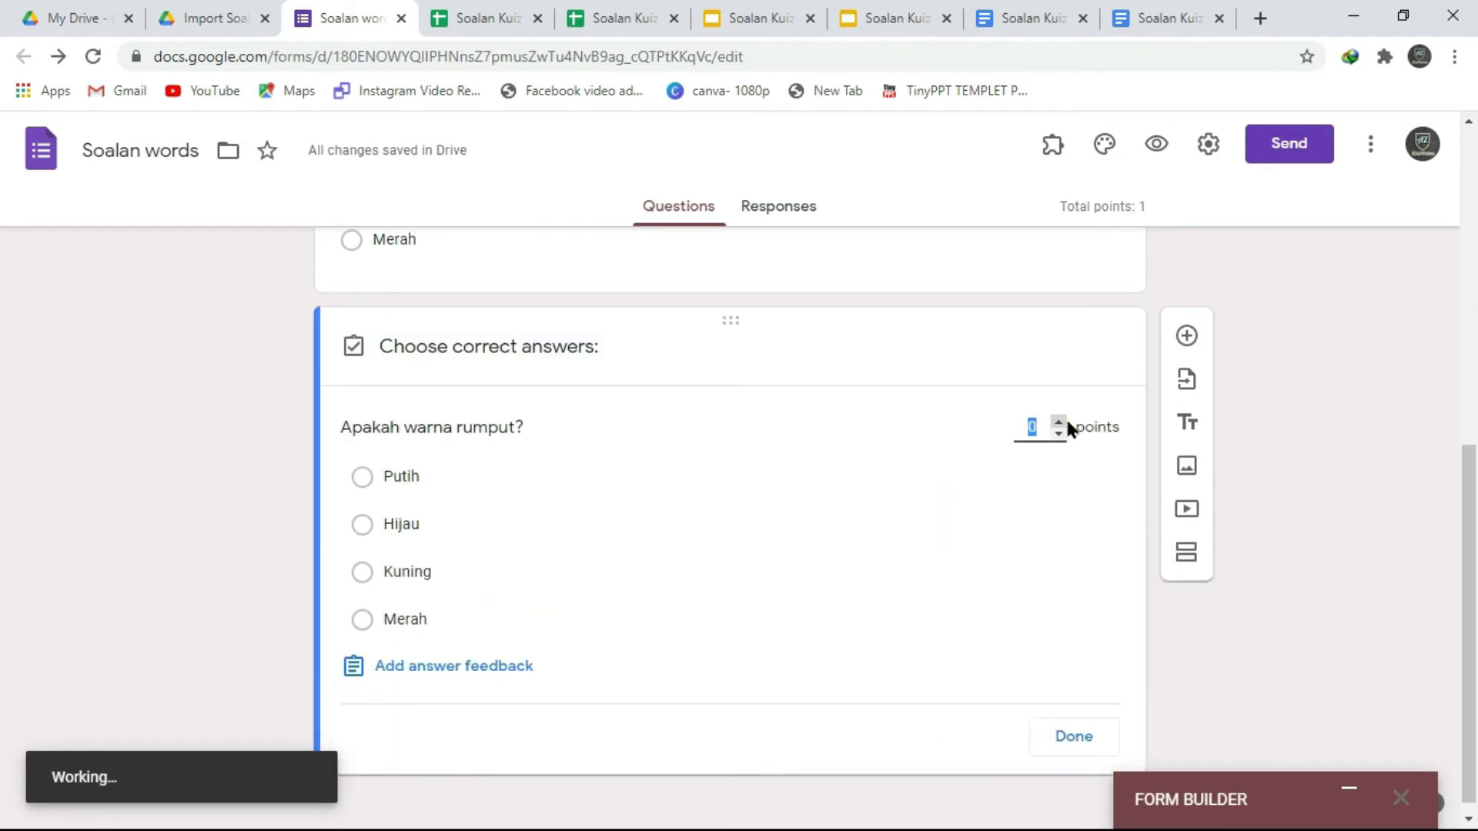
pyautogui.click(1059, 433)
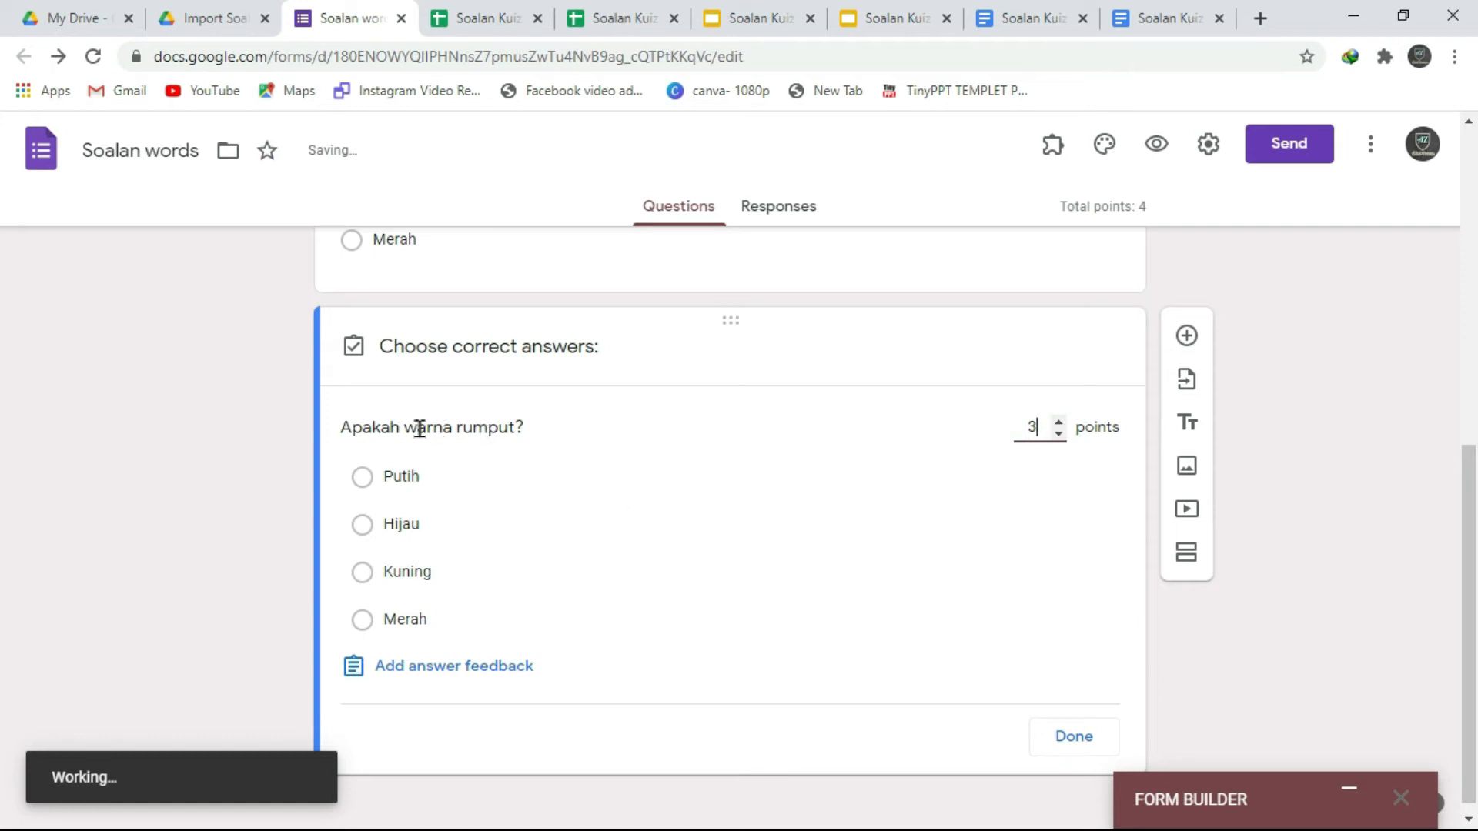
pyautogui.click(370, 528)
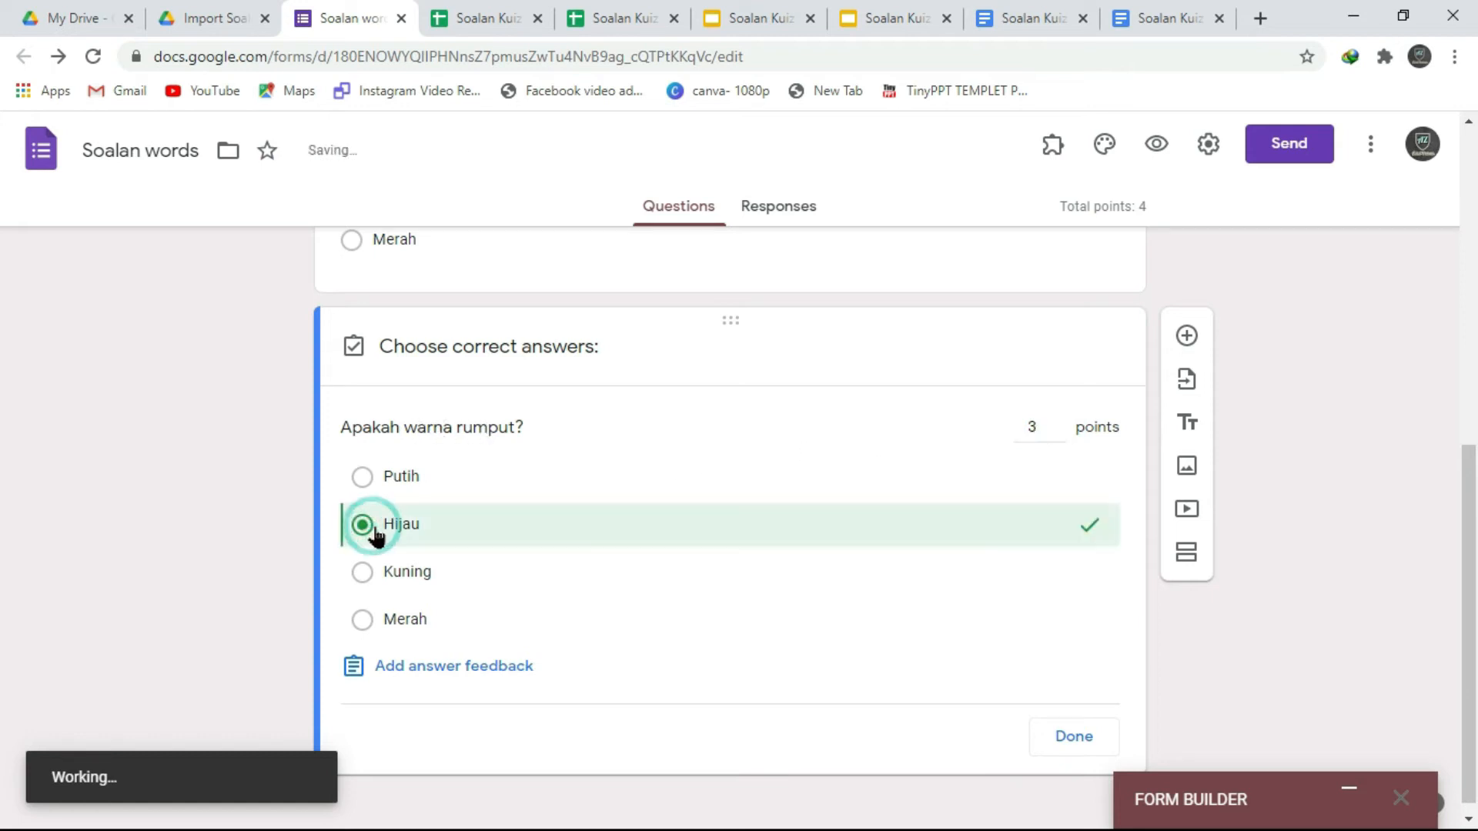
pyautogui.click(1087, 738)
pyautogui.click(1319, 430)
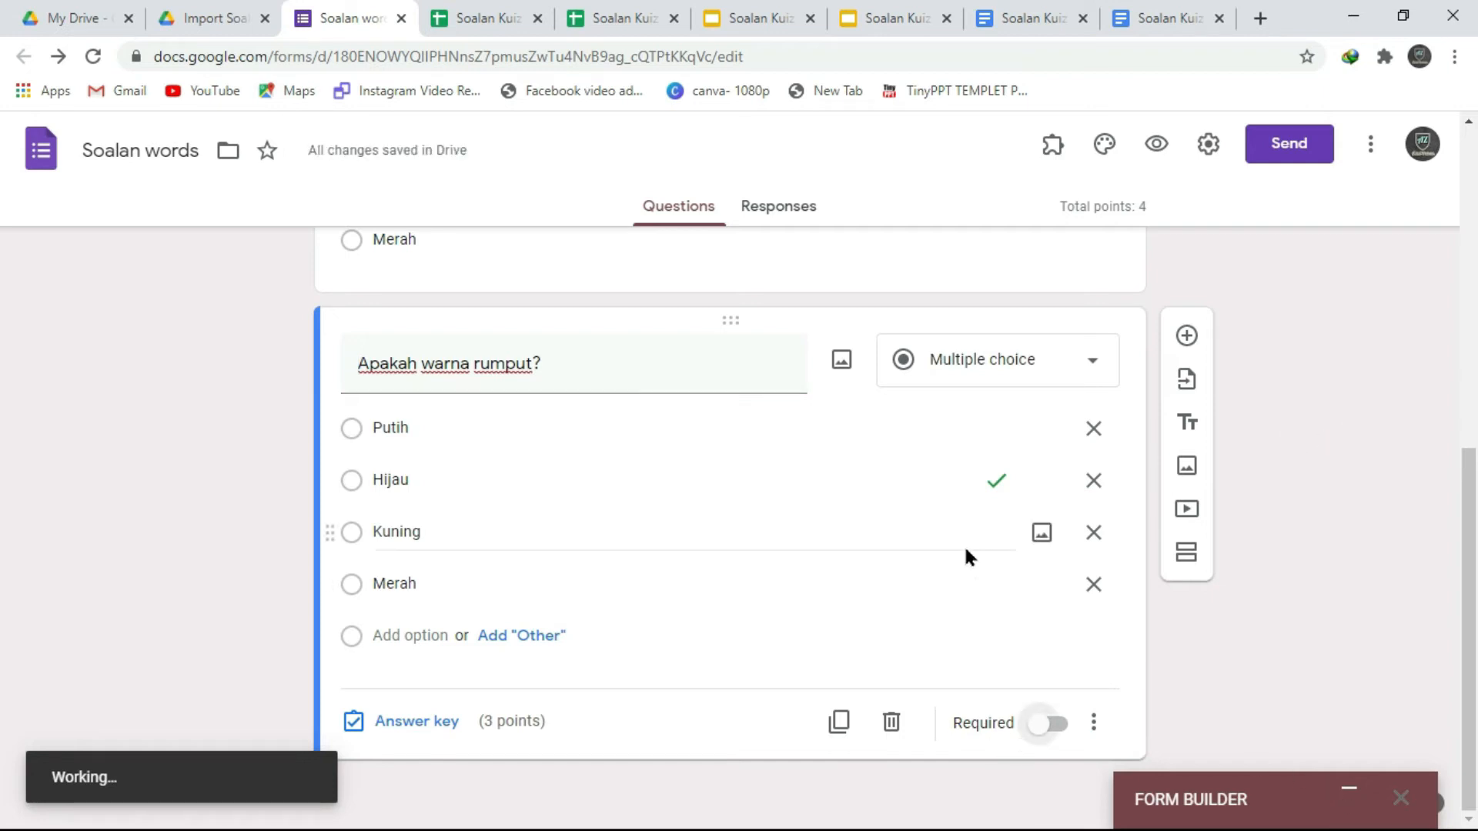
pyautogui.click(1061, 725)
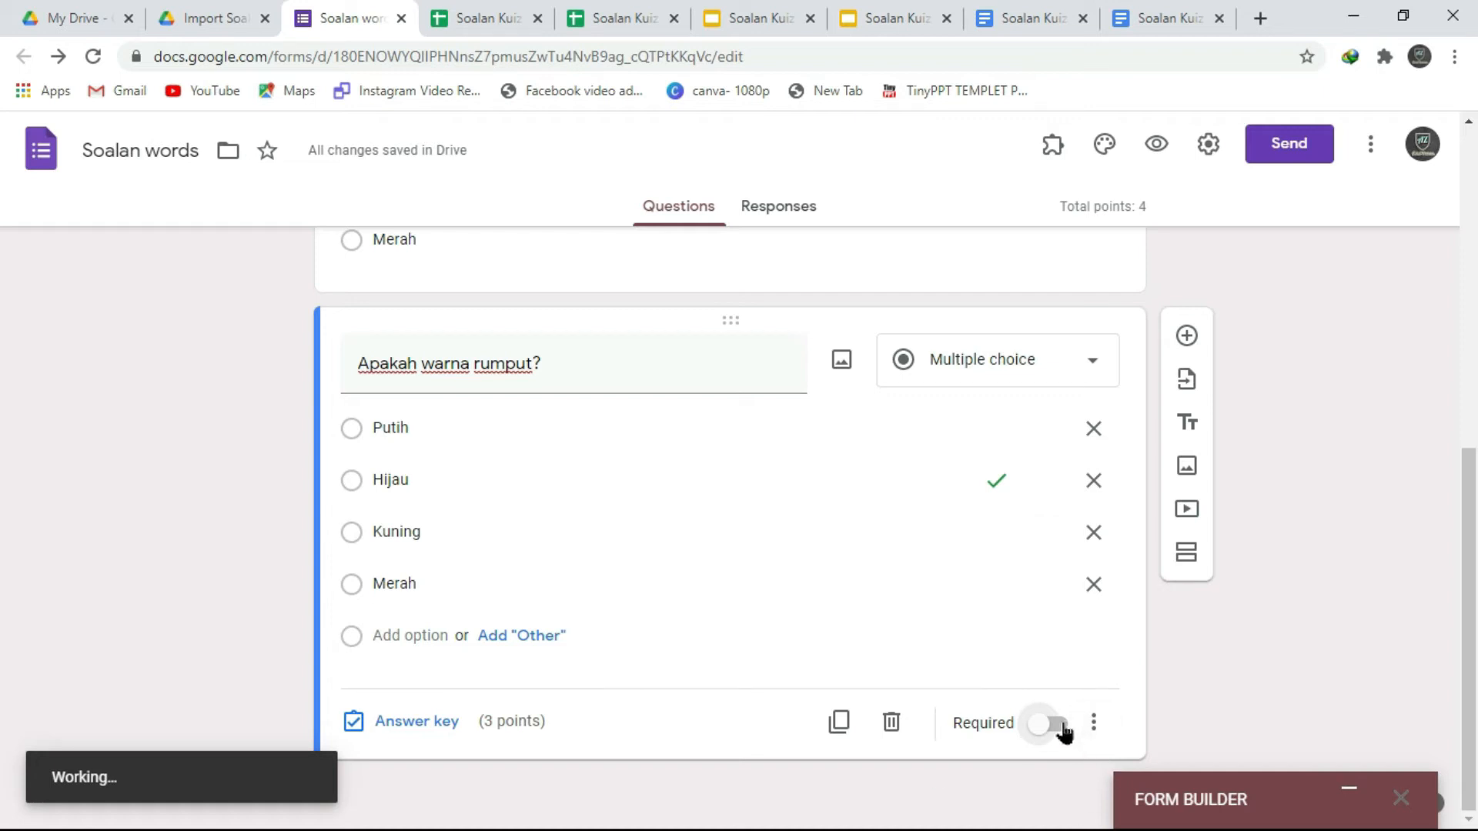
pyautogui.click(1335, 532)
# Preview the quiz as students see it, checking the points of each question and trying Merah as the answer to "Apakah warna awan?"
pyautogui.scroll(3, 1260, 524)
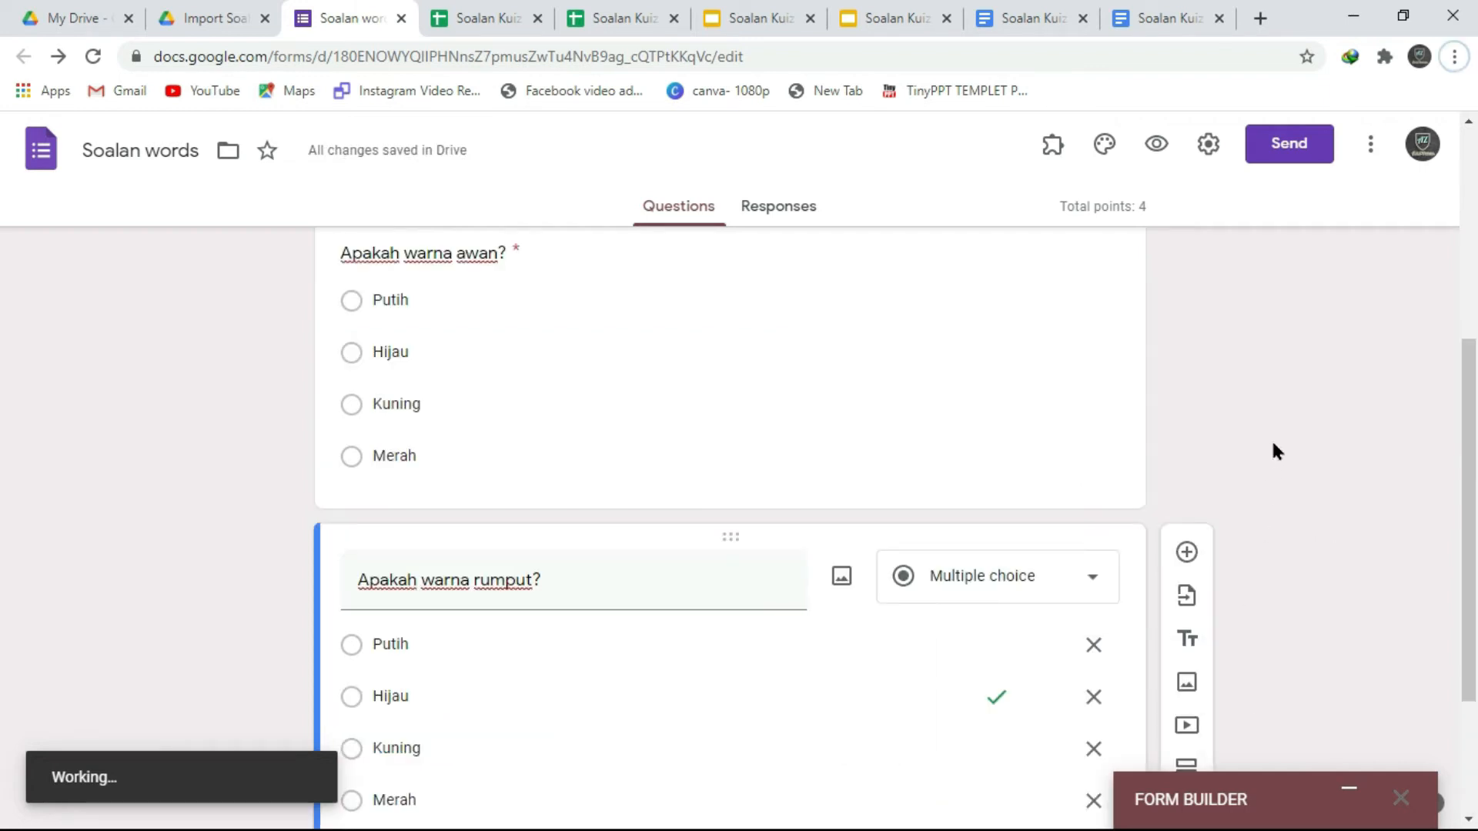
pyautogui.click(1157, 146)
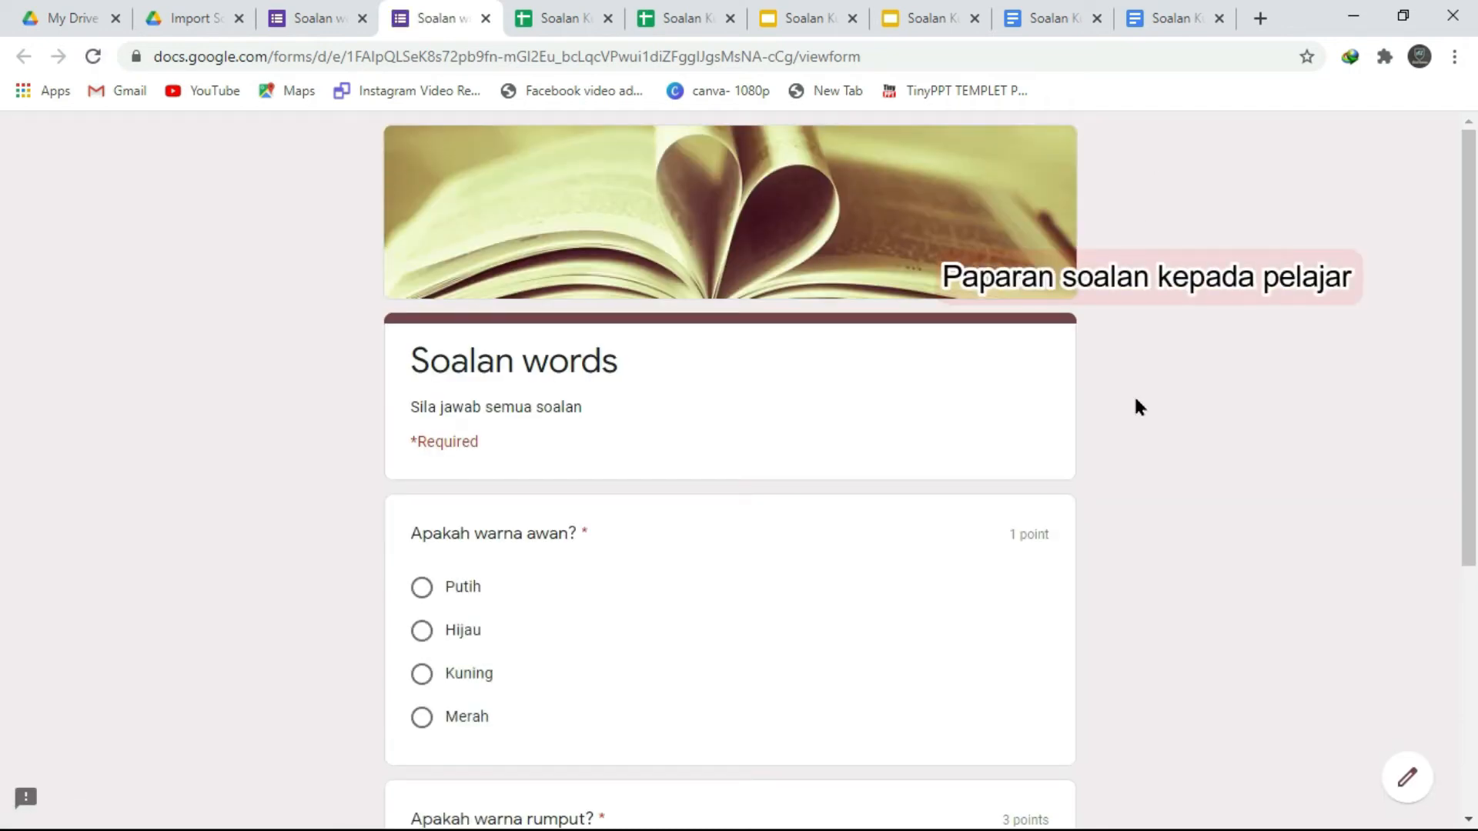
pyautogui.scroll(-3, 1139, 406)
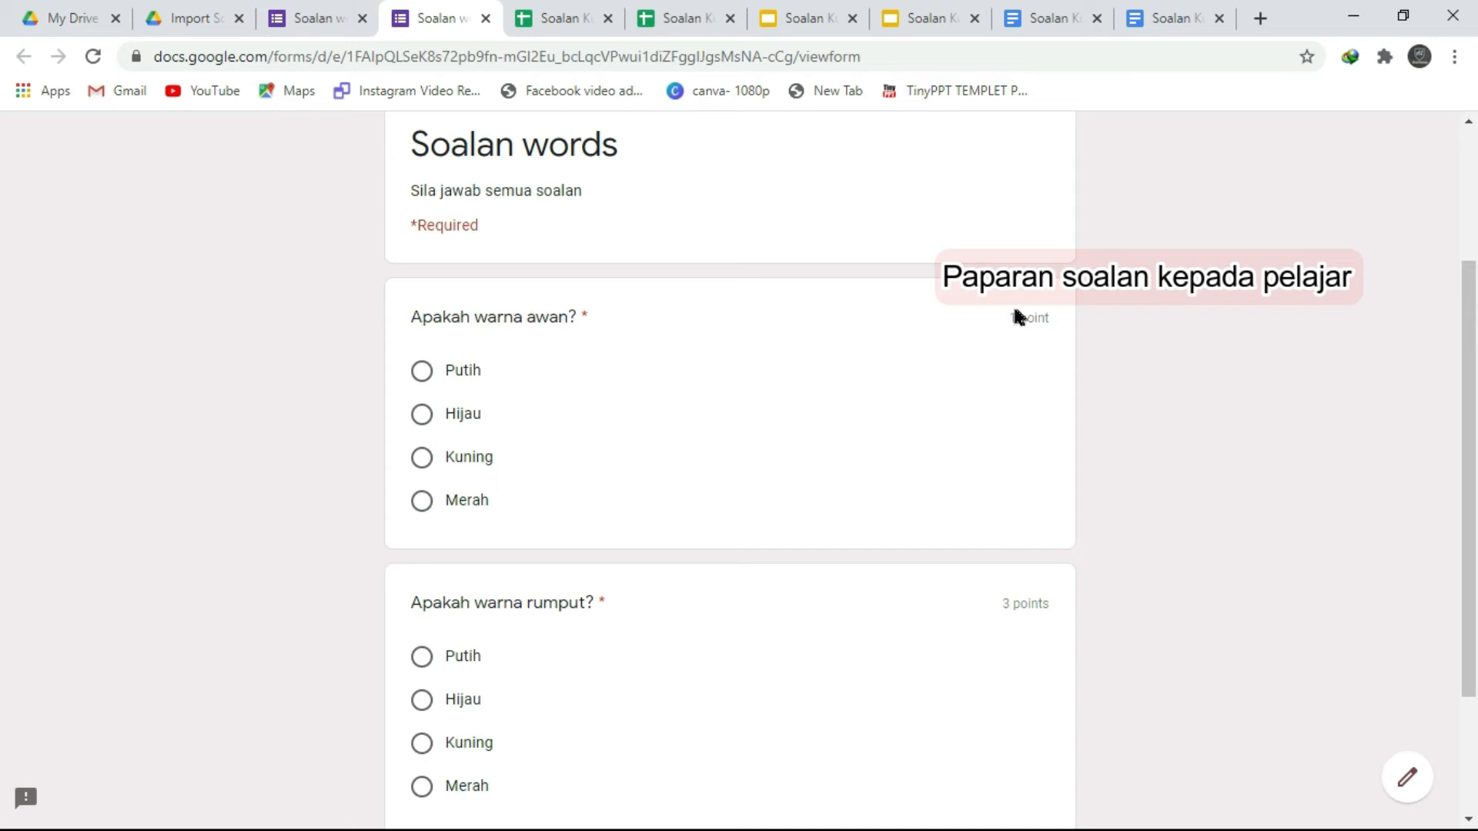
pyautogui.moveTo(986, 322); pyautogui.dragTo(1052, 321)
pyautogui.click(617, 501)
pyautogui.scroll(-3, 697, 570)
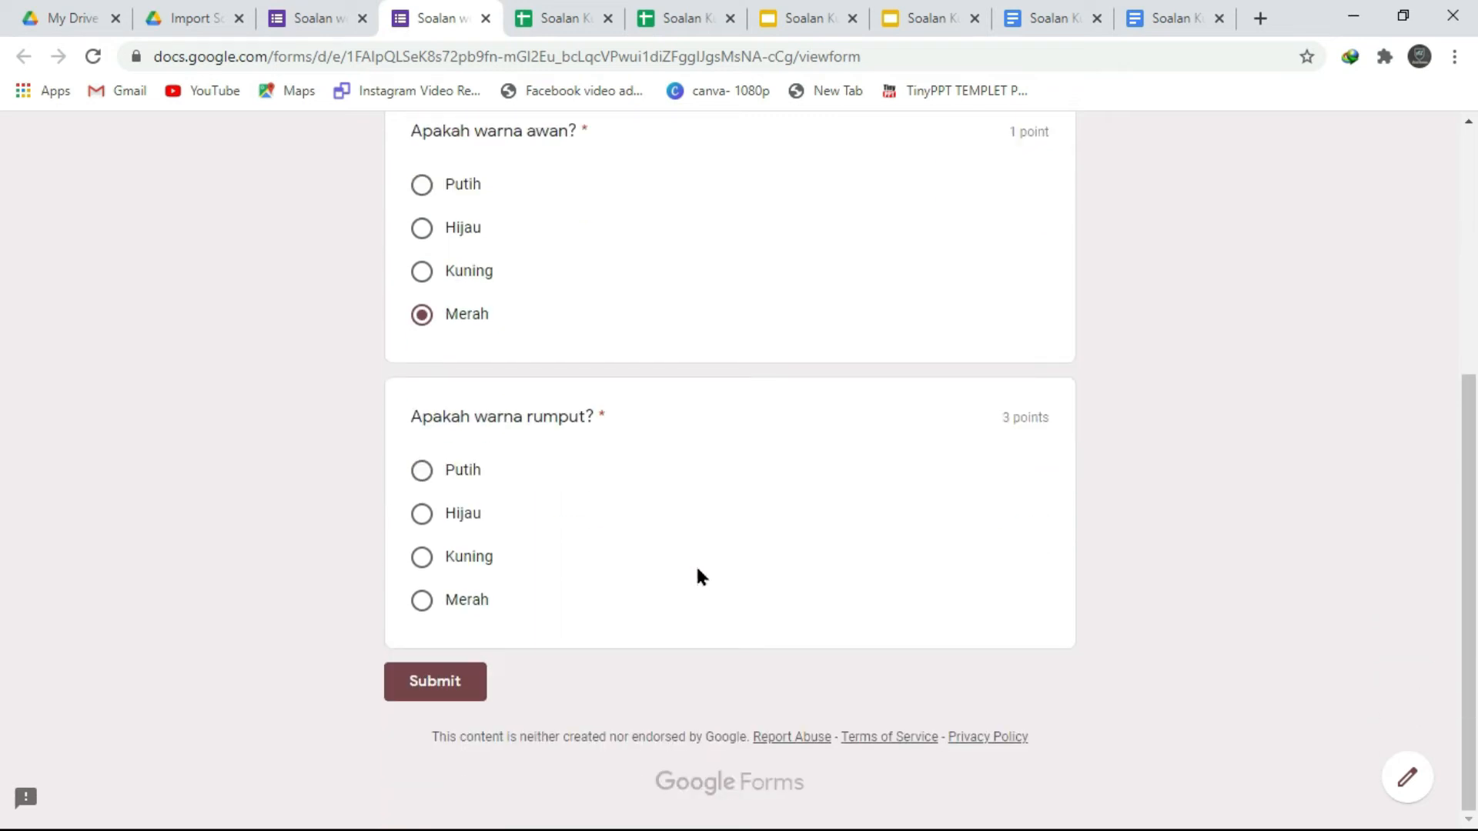
pyautogui.scroll(5, 697, 570)
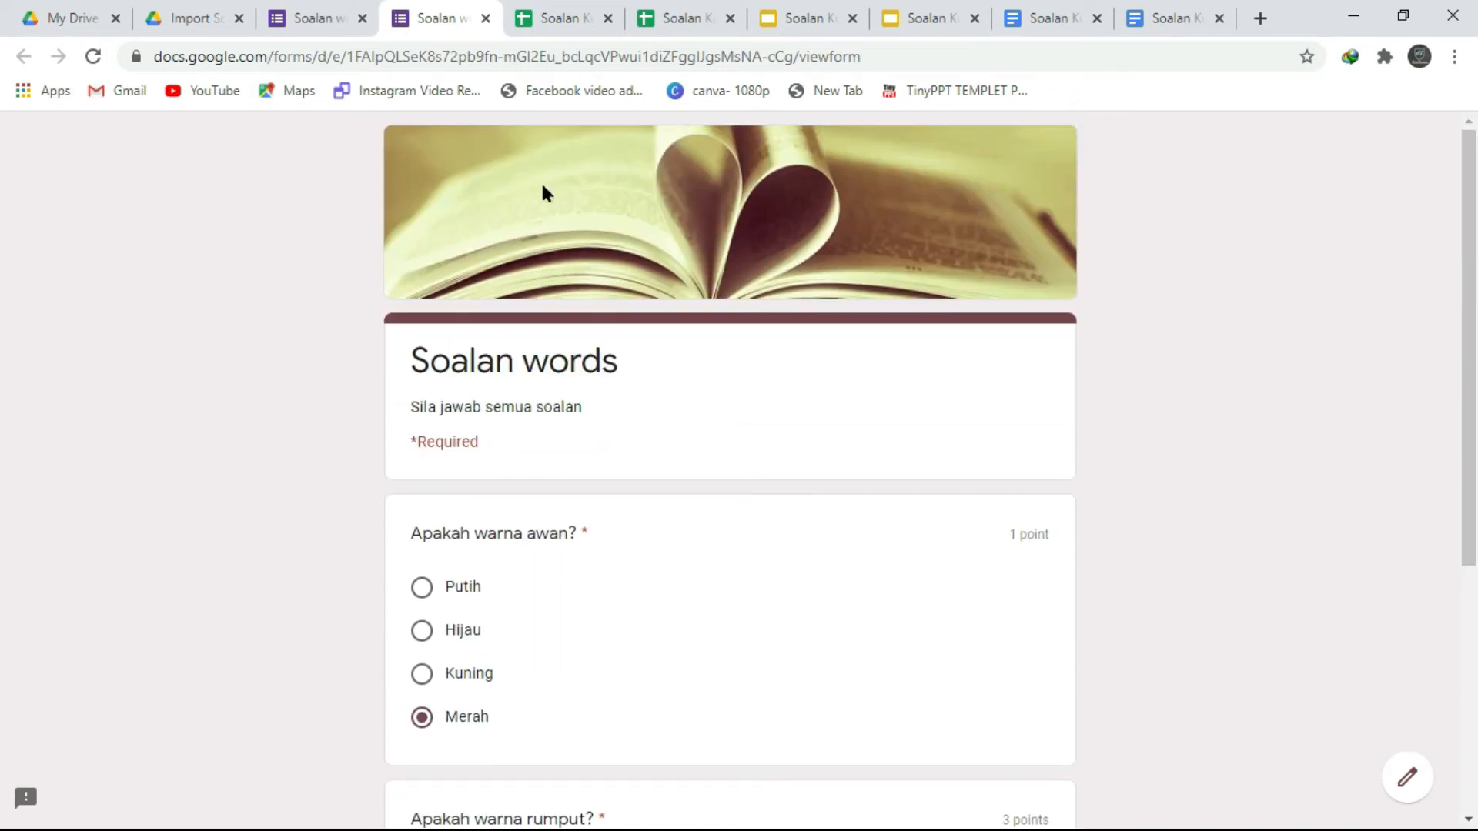
# Return to editing the Soalan words form and copy its shortened sharing link
pyautogui.click(330, 17)
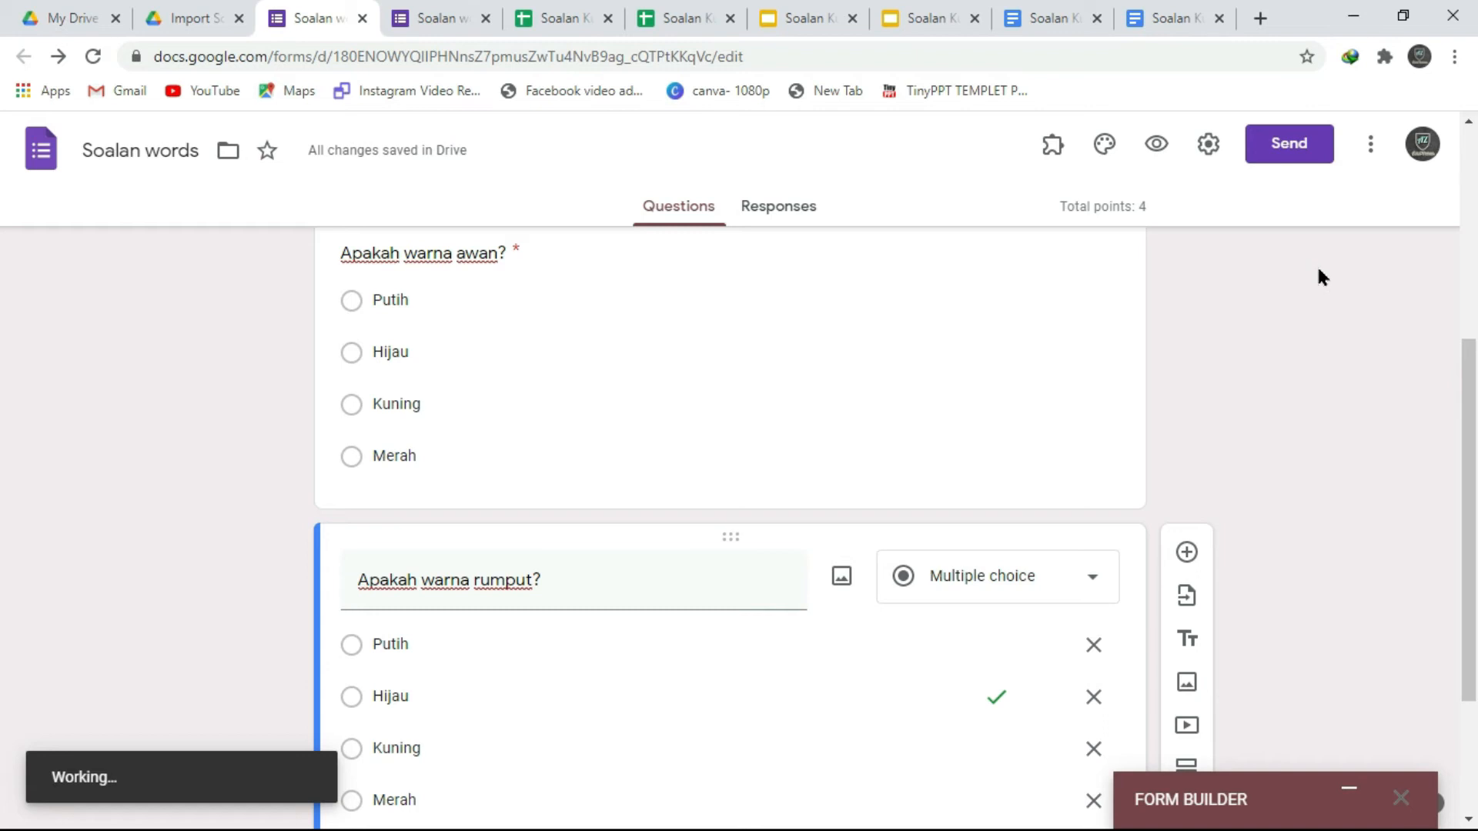
pyautogui.click(1267, 160)
pyautogui.click(646, 307)
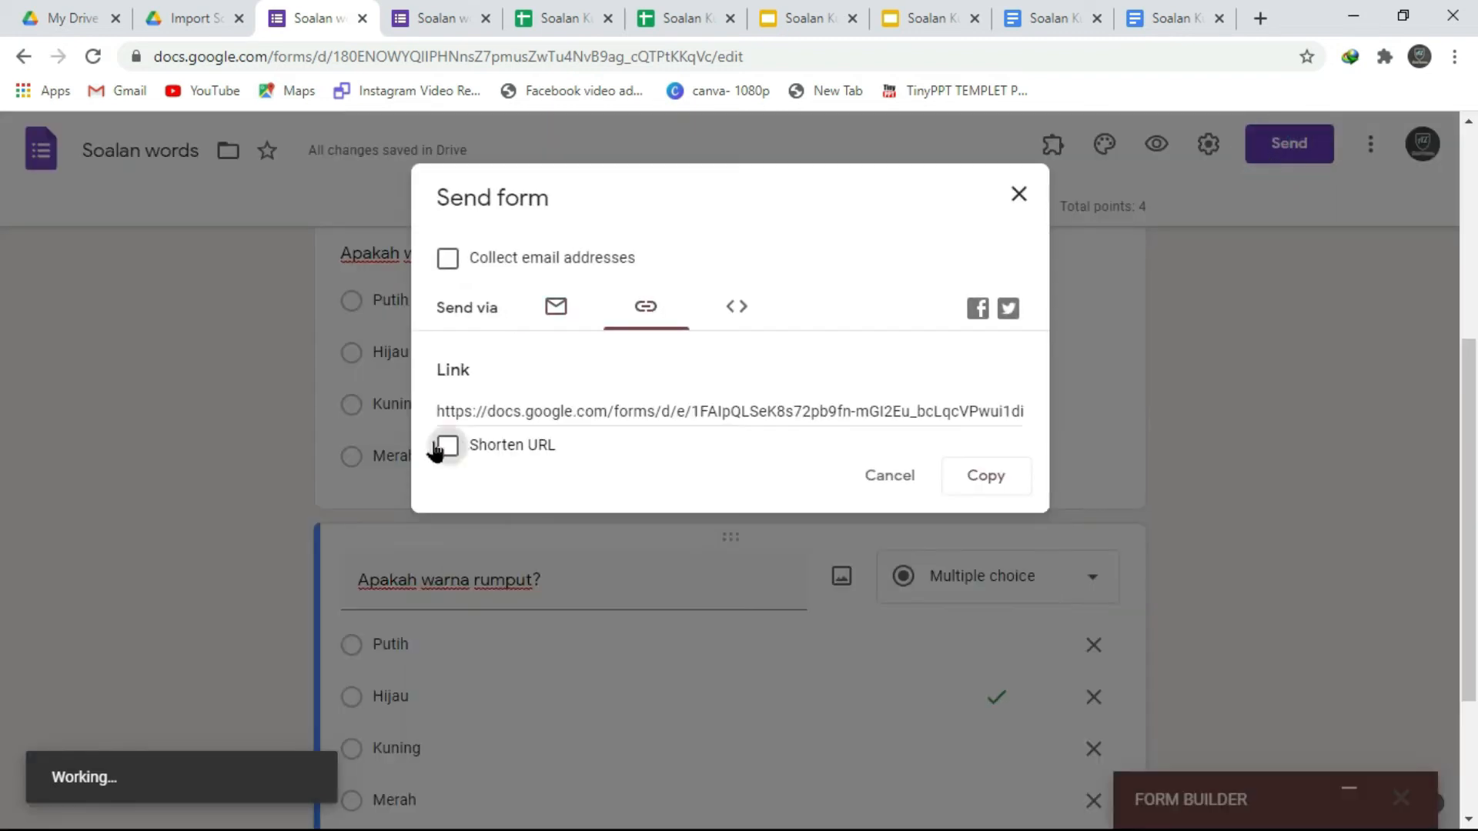
pyautogui.click(448, 448)
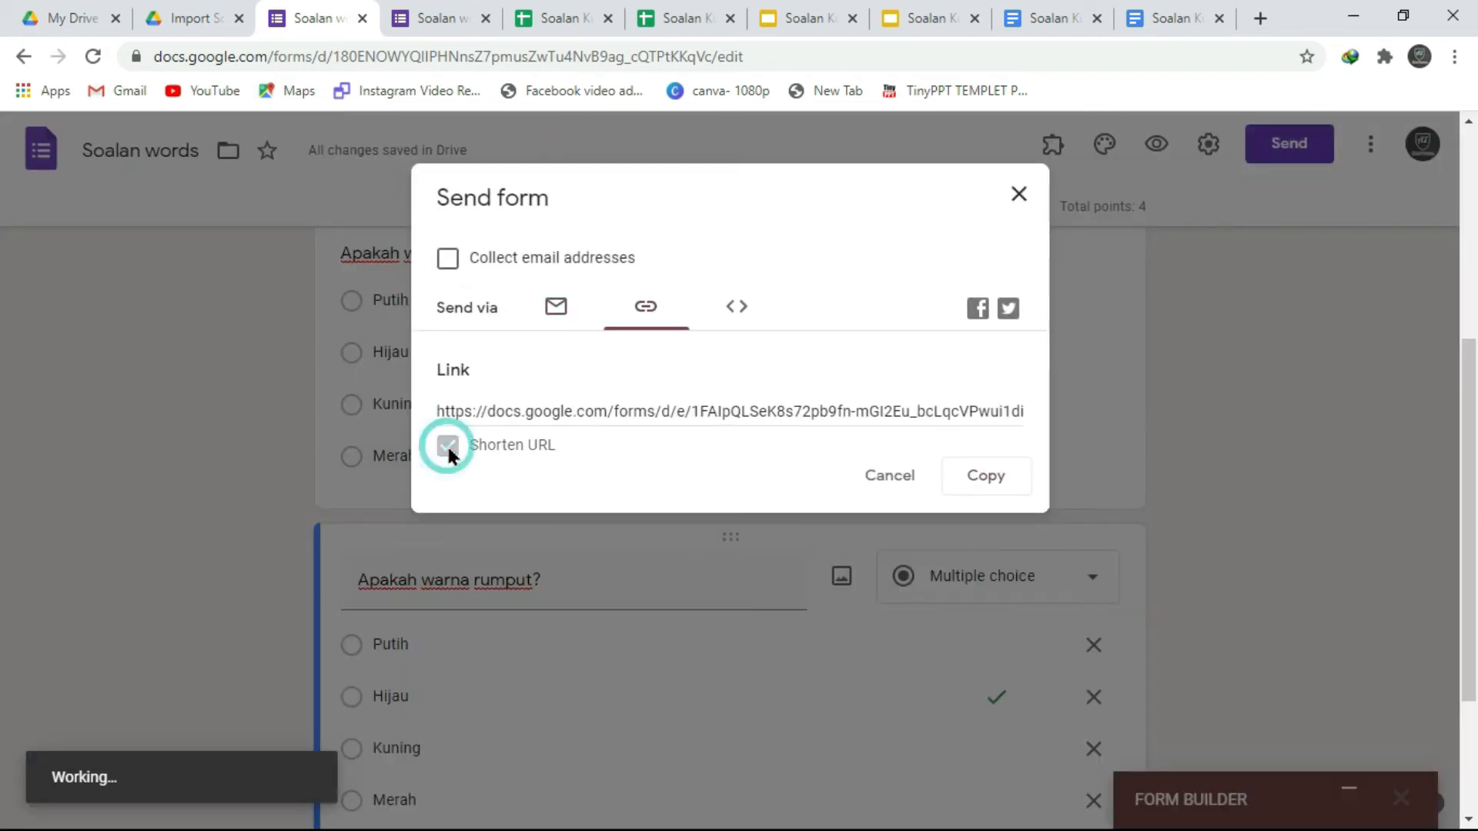
pyautogui.click(988, 477)
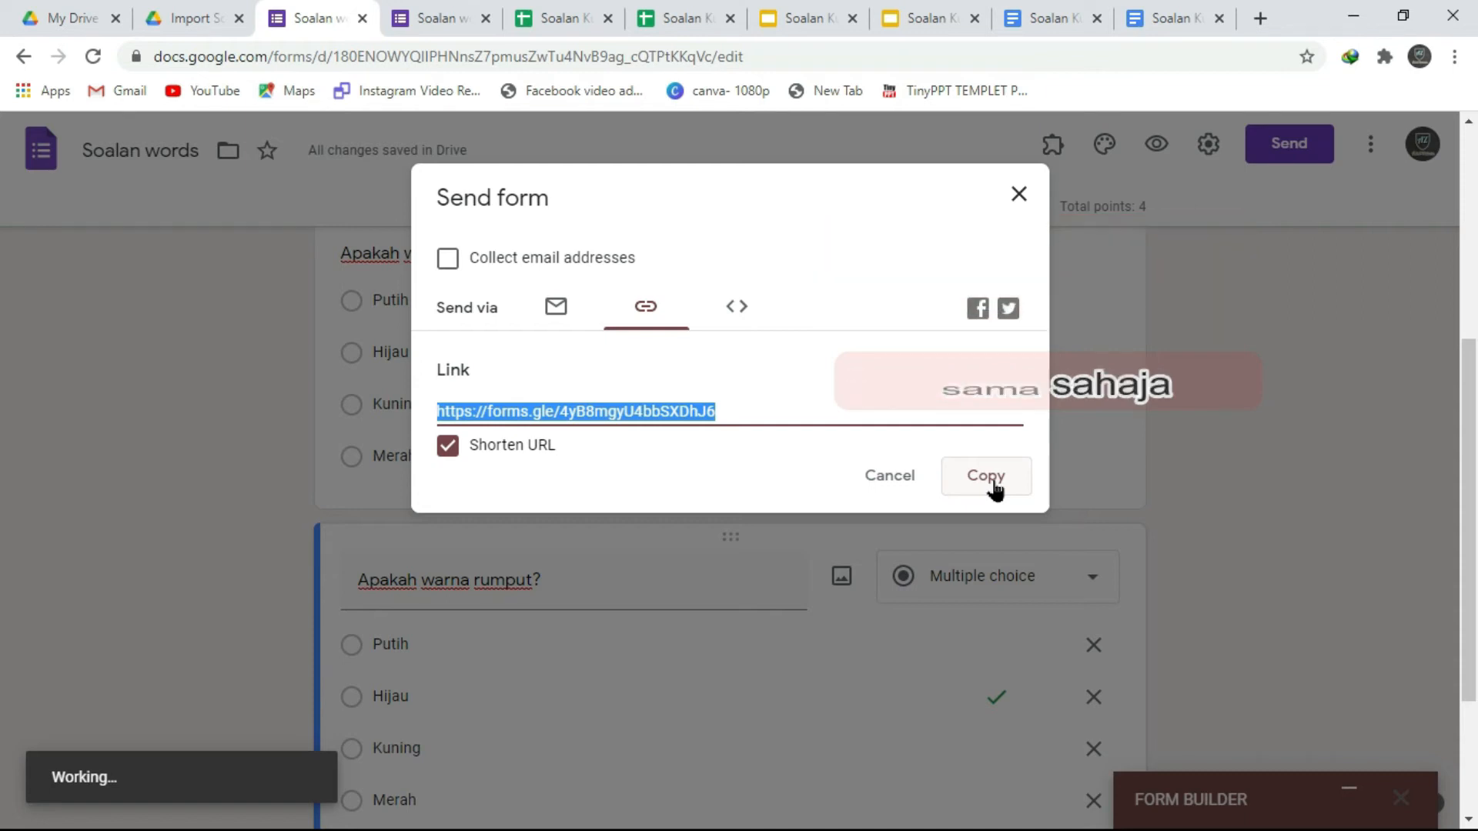
pyautogui.click(993, 483)
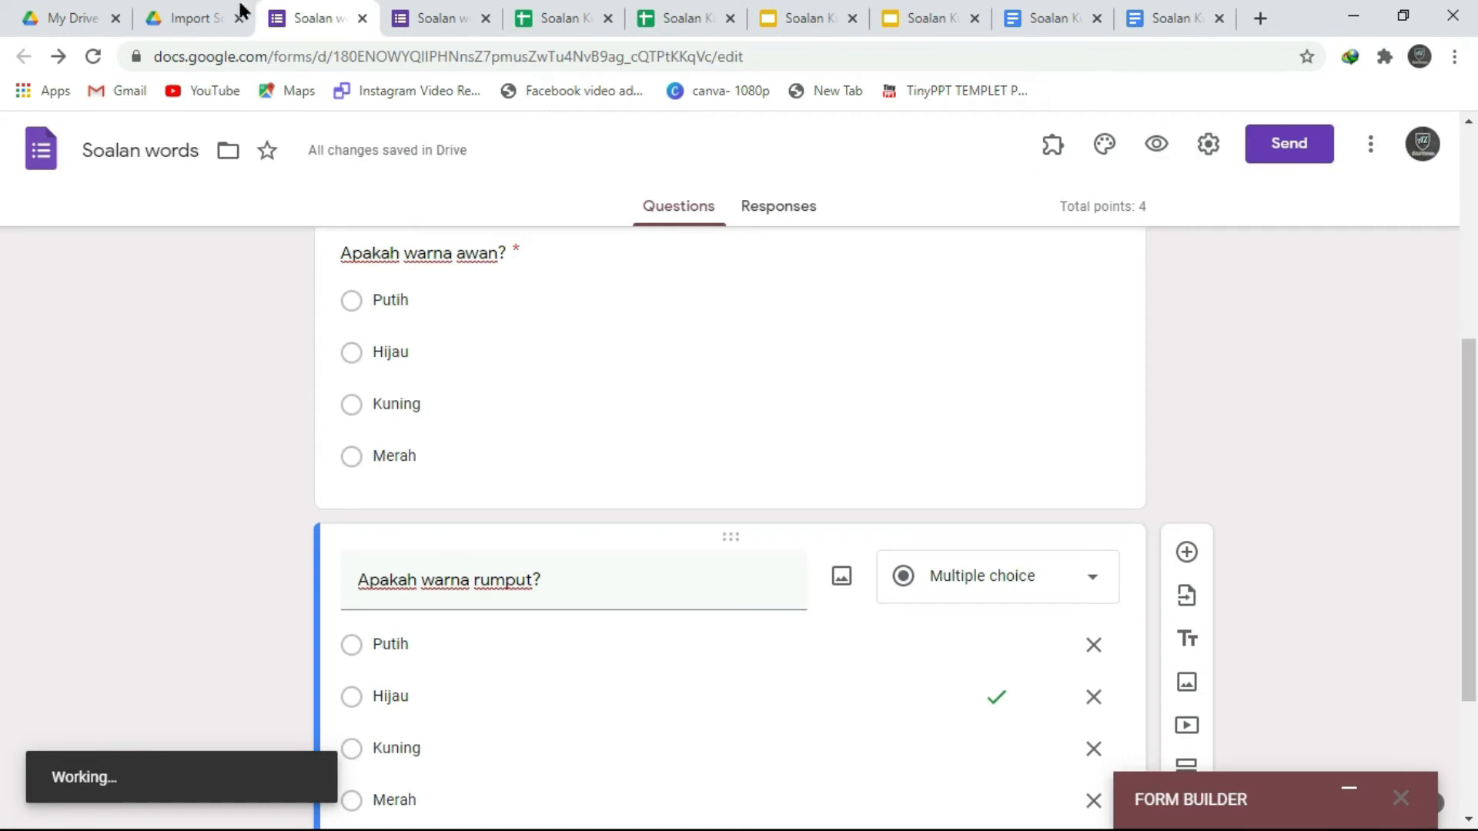
# Create a new blank Google Form in the Drive folder Import Soalan Ke Google Forms
pyautogui.click(187, 23)
pyautogui.click(99, 225)
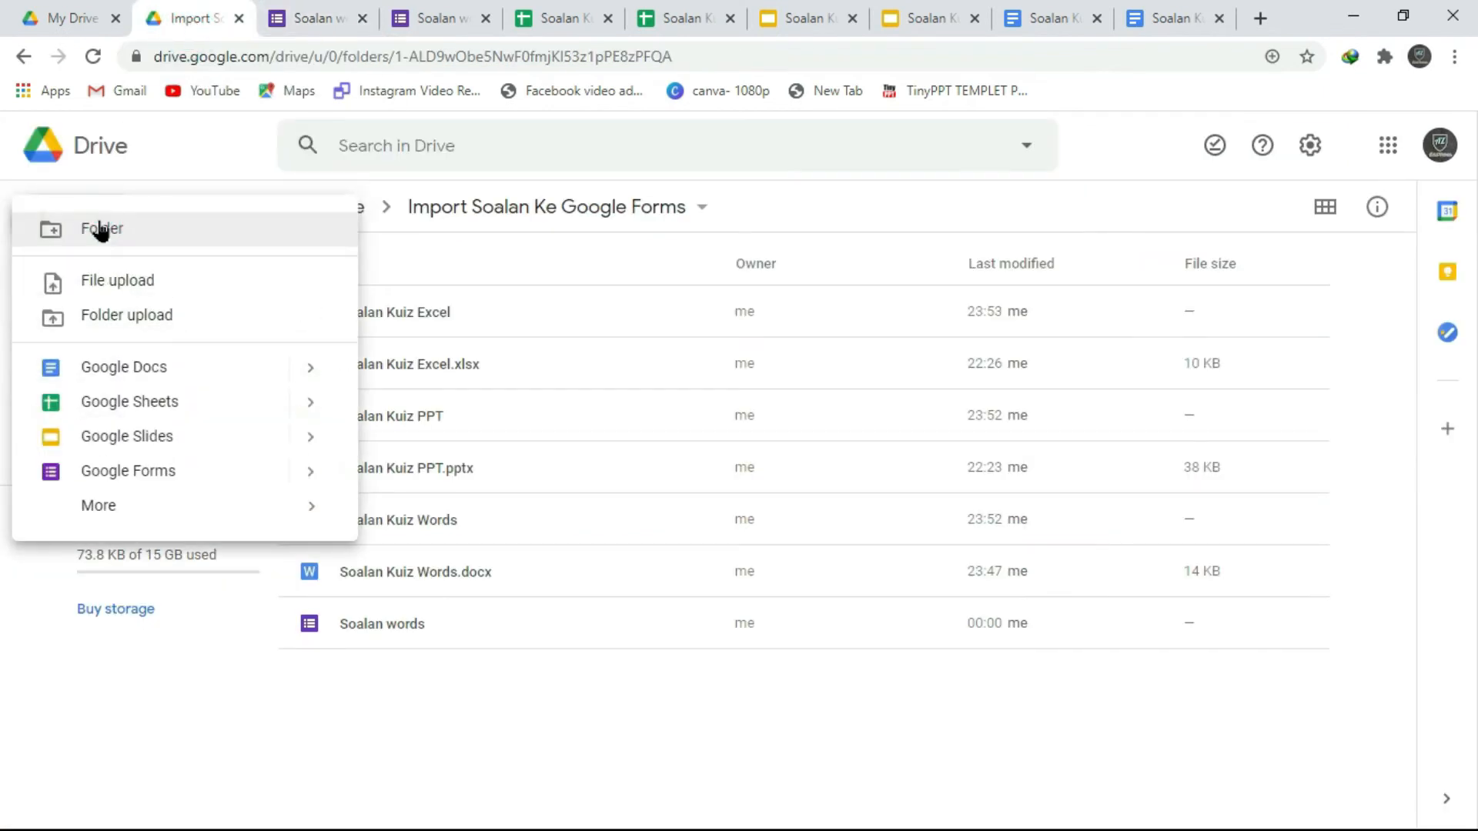
pyautogui.click(410, 728)
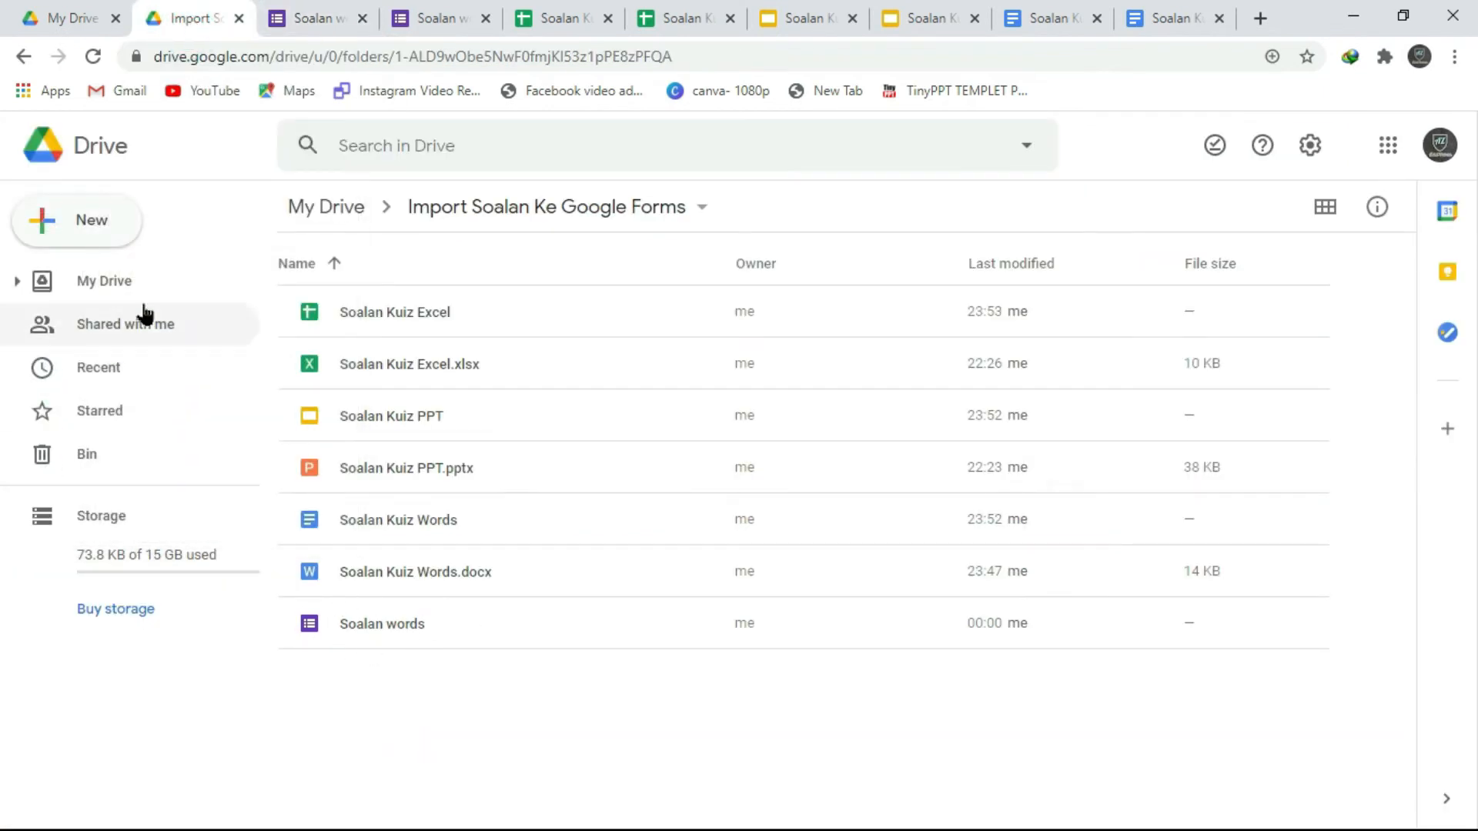
pyautogui.click(85, 223)
pyautogui.click(116, 471)
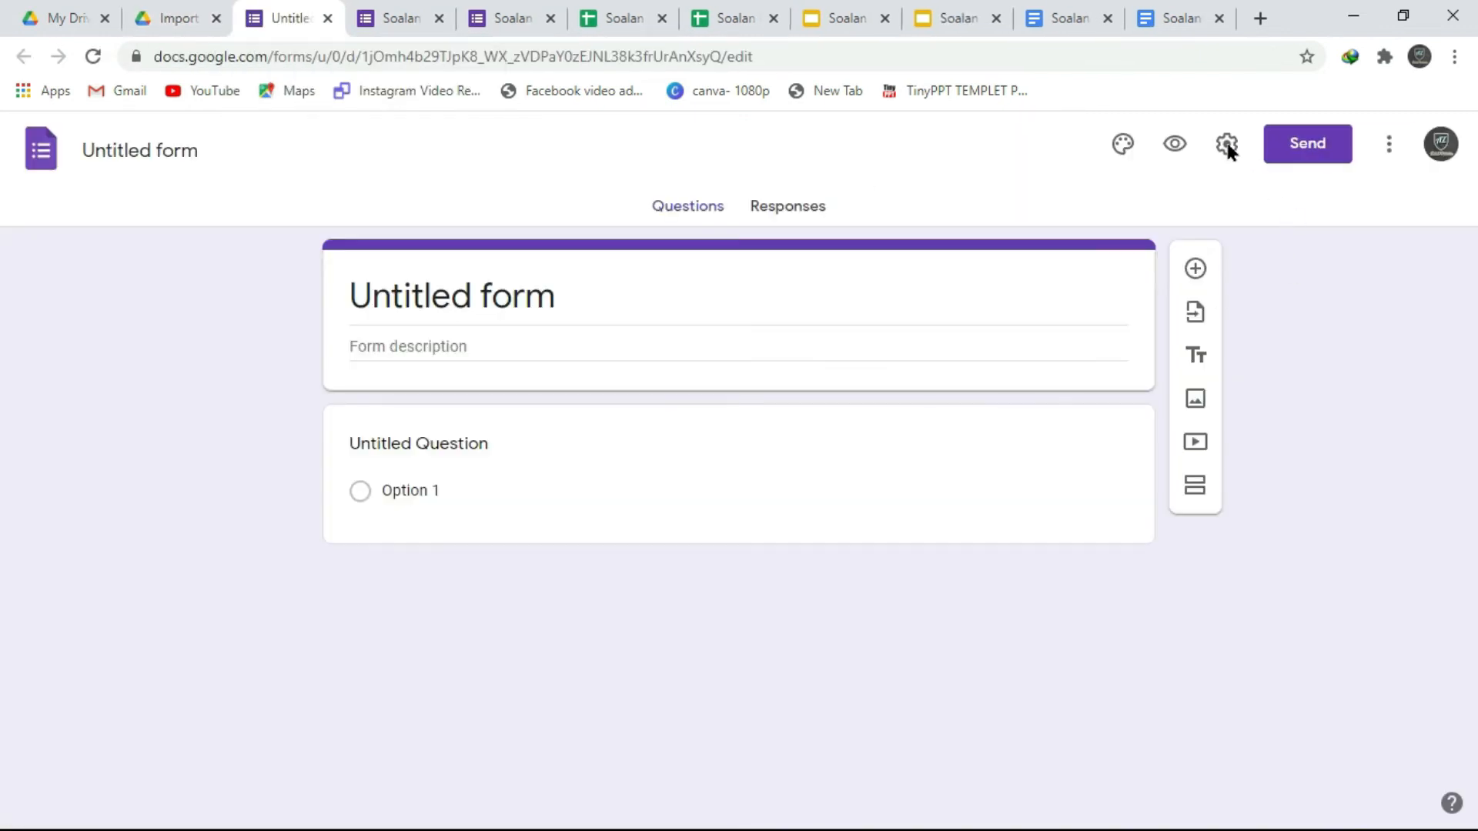
# Enable summary charts and the progress bar, disable the submit-another-response link, and set the confirmation message to "Tahniah kerana menjawab semua soalan"
pyautogui.click(1227, 145)
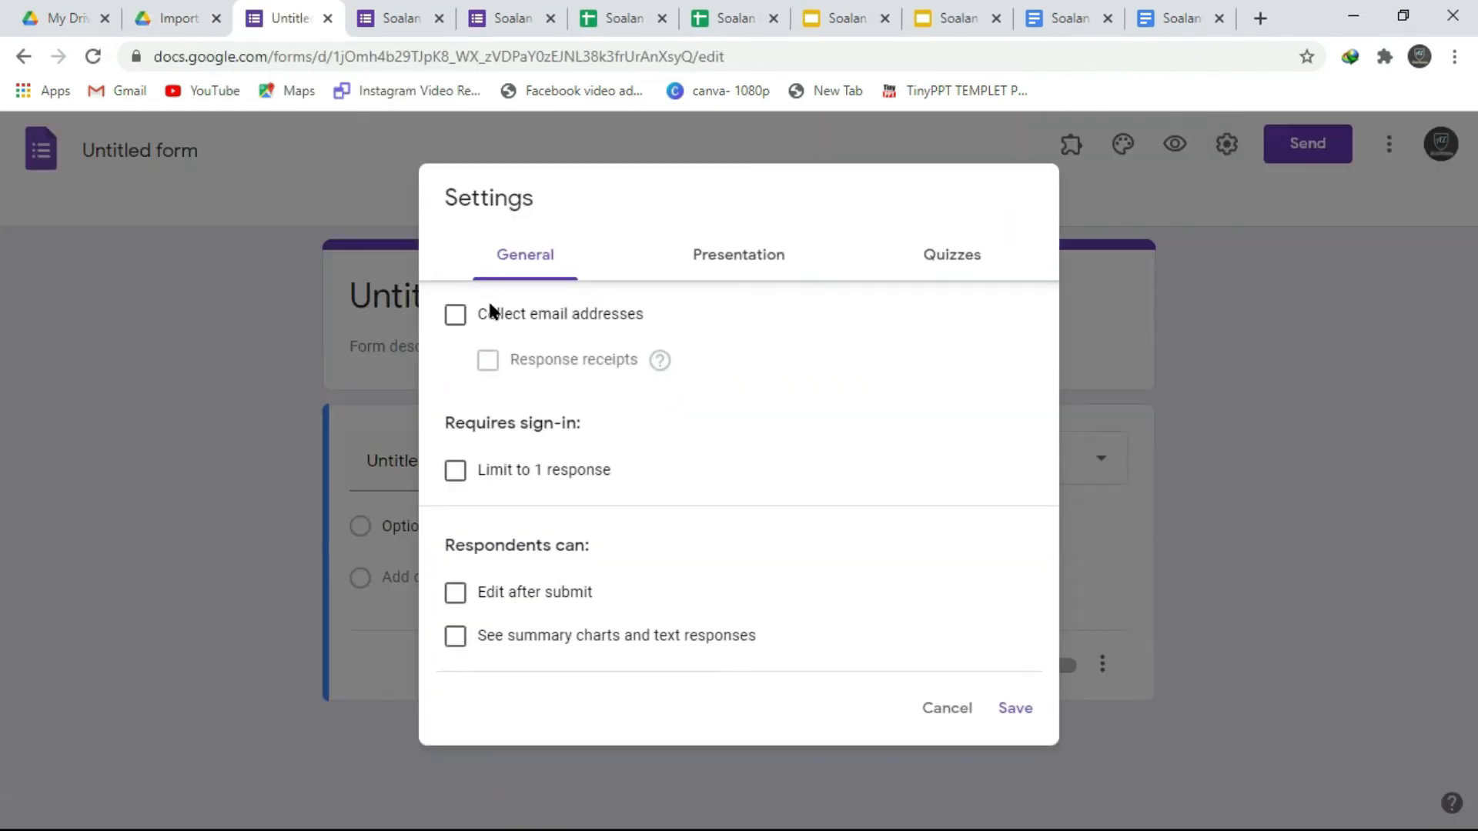
pyautogui.click(456, 635)
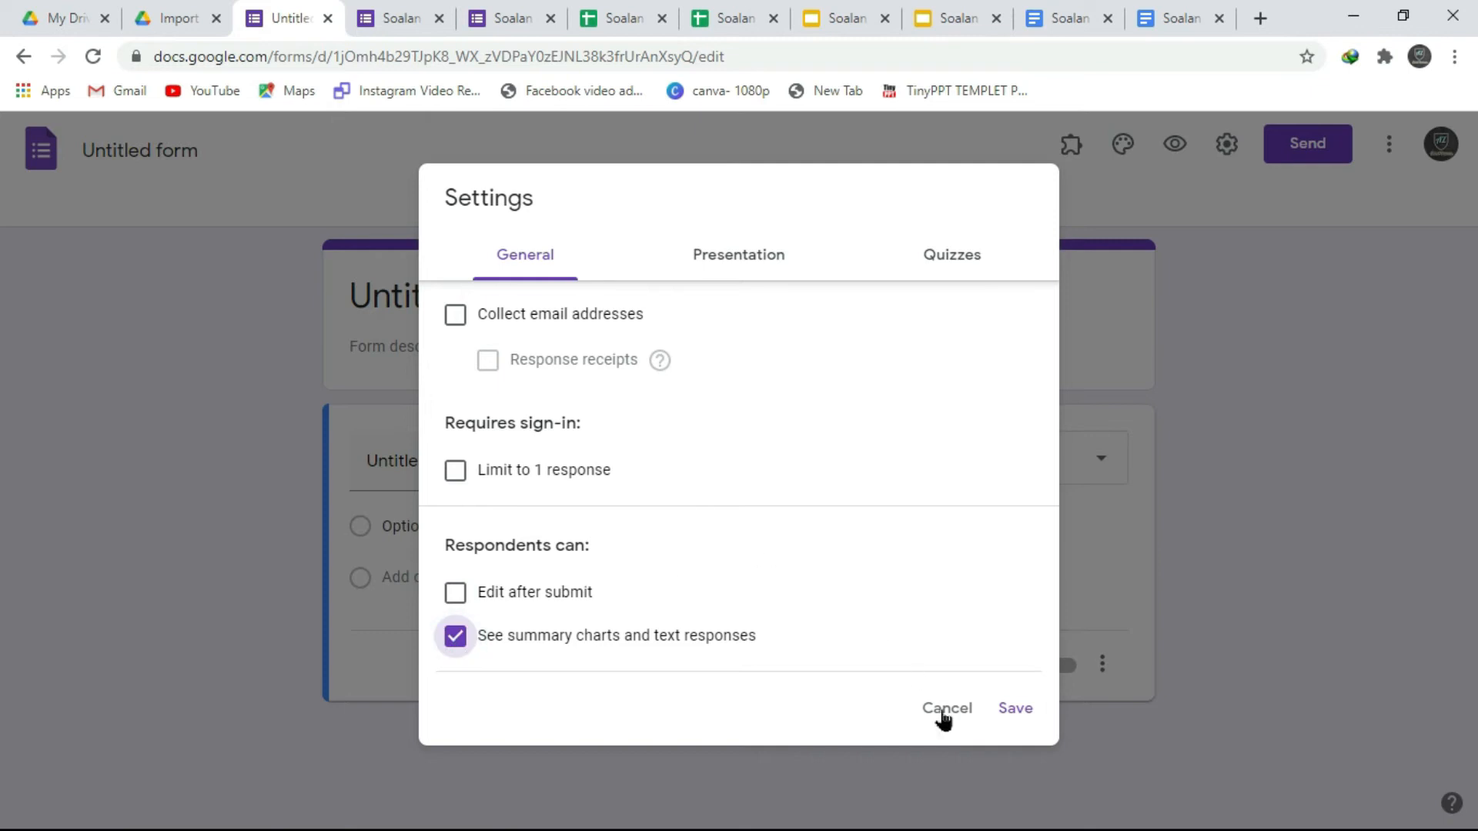
pyautogui.click(737, 254)
pyautogui.click(456, 314)
pyautogui.click(456, 401)
pyautogui.click(478, 491)
pyautogui.write('Tahniah kerana menjawab semua soalan')
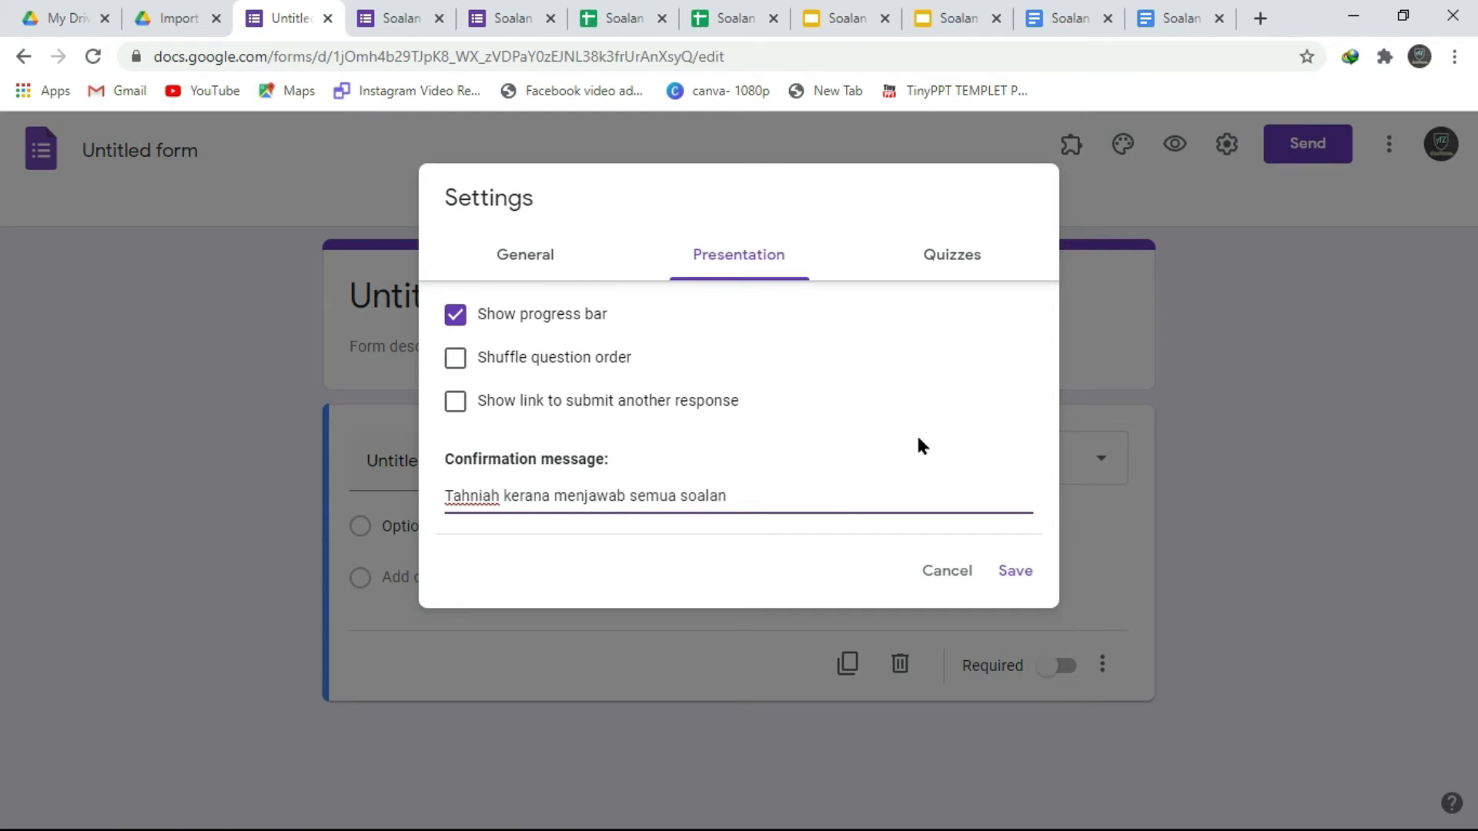
# Make the new form a quiz, keep the default quiz options, and save the settings
pyautogui.click(994, 264)
pyautogui.click(473, 310)
pyautogui.scroll(-2, 496, 538)
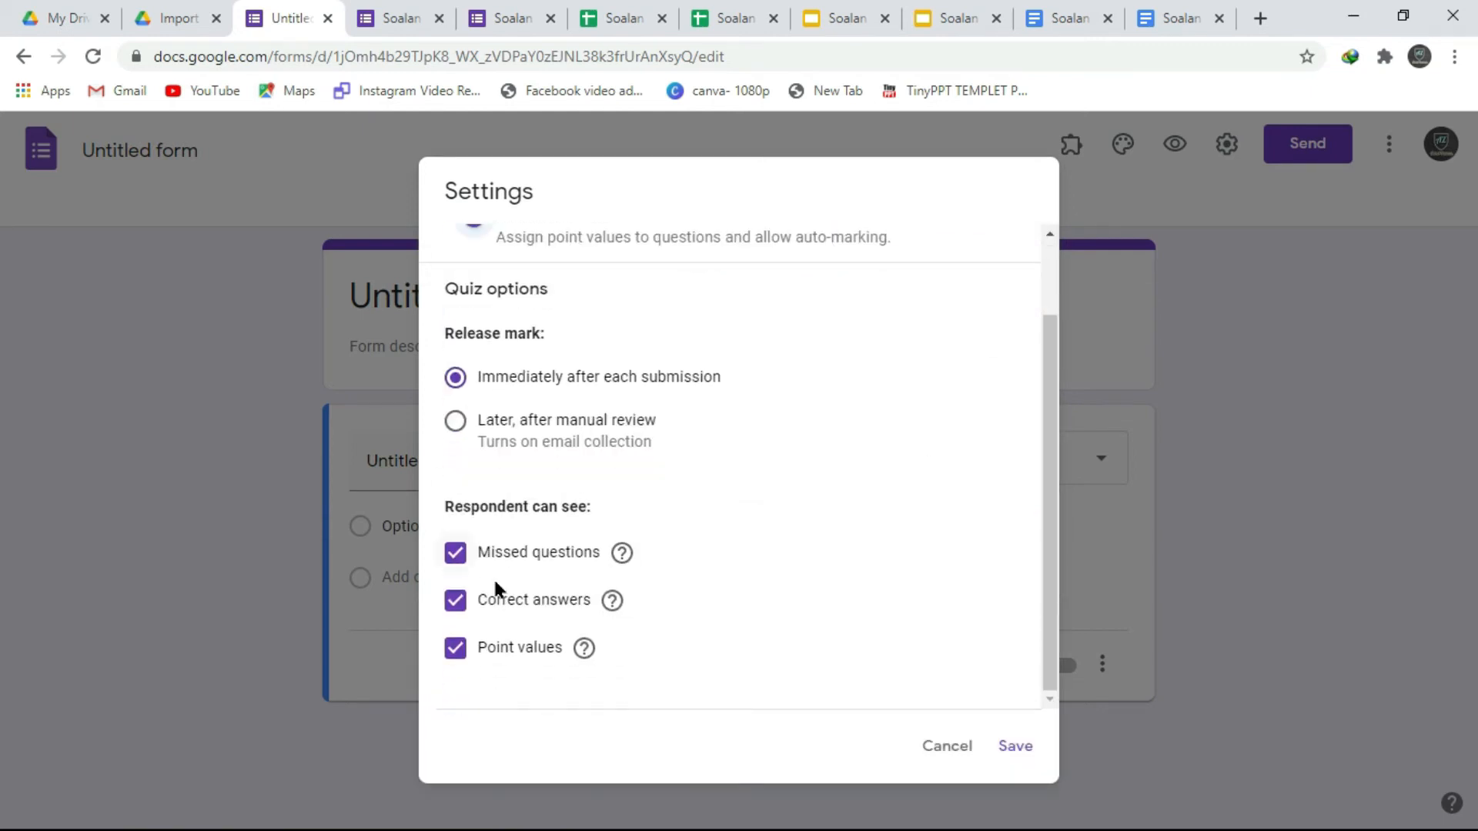
pyautogui.click(1038, 751)
# Apply the colourful candy picture as the form's header image and close the theme options
pyautogui.click(1121, 144)
pyautogui.click(1199, 367)
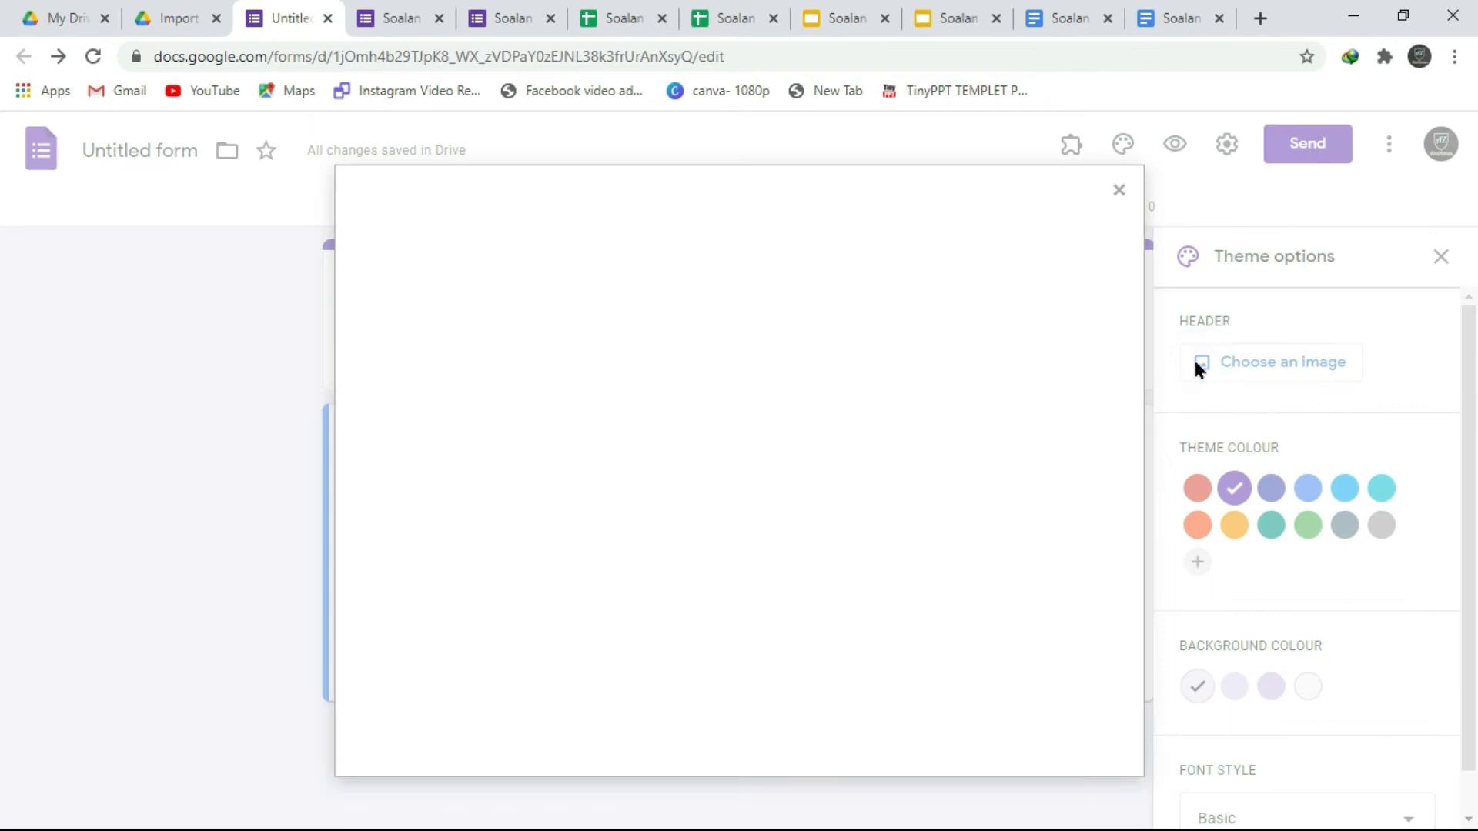
pyautogui.click(960, 482)
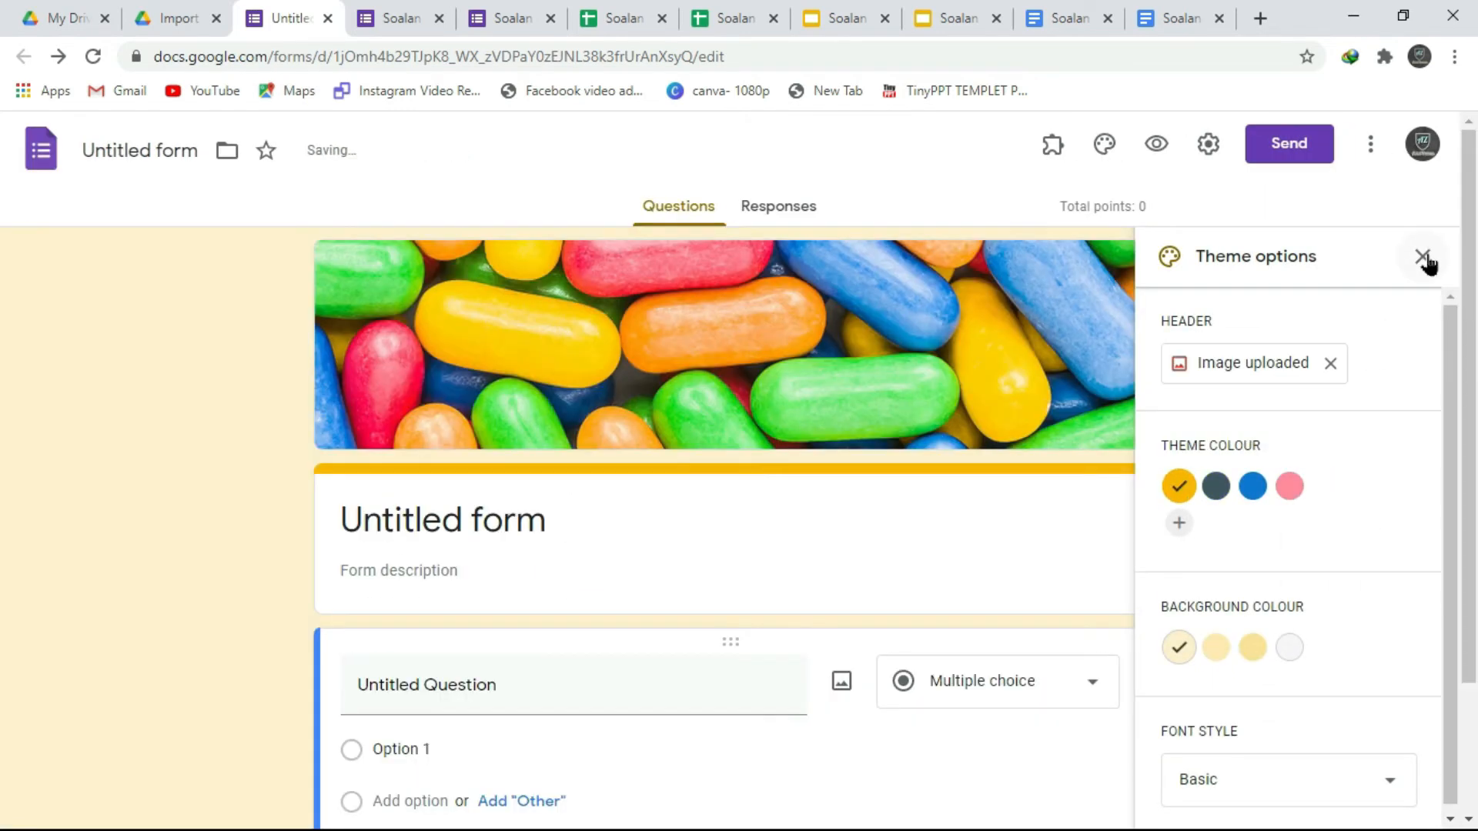
pyautogui.click(1439, 258)
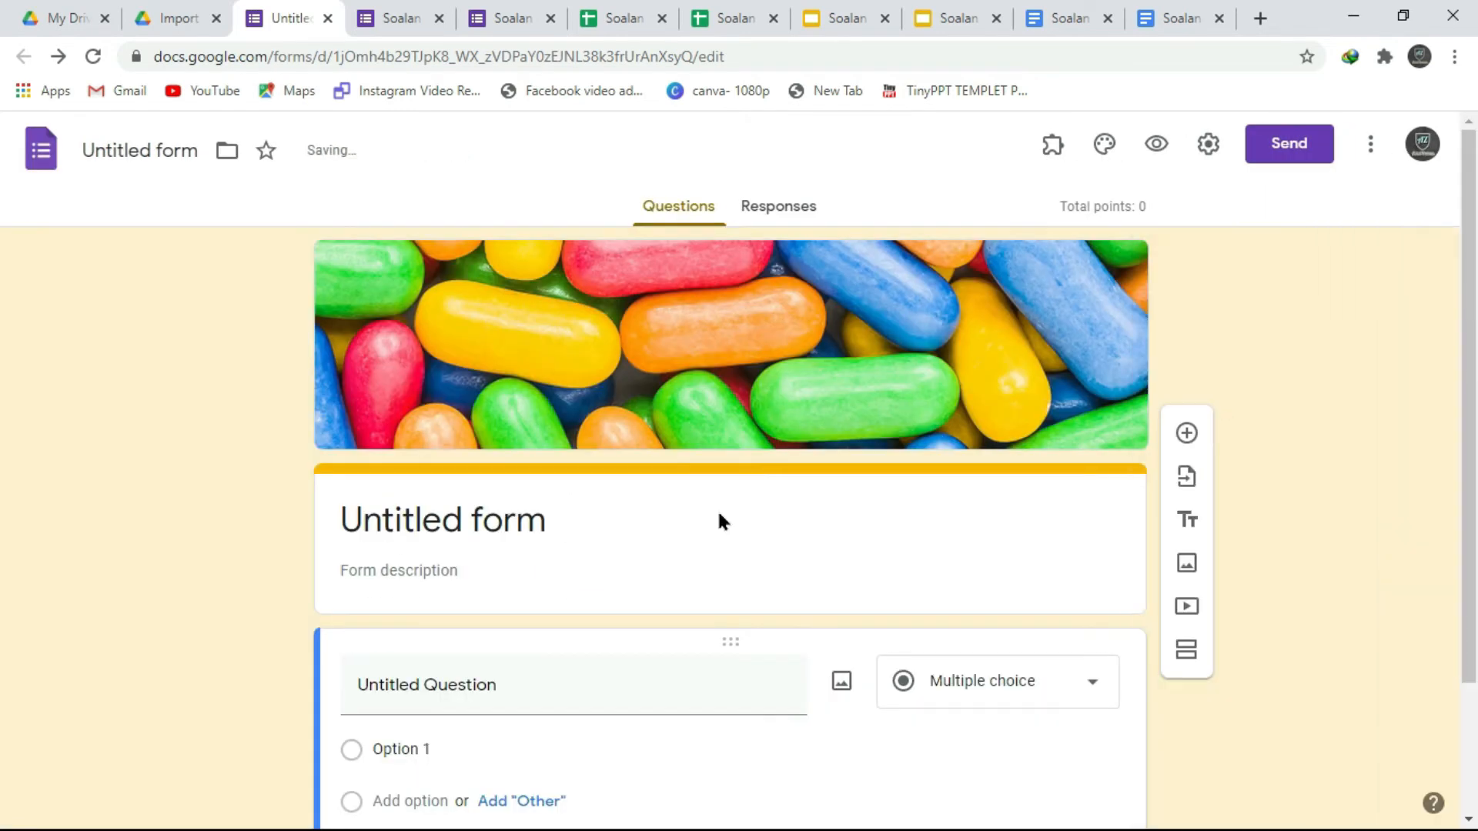
# Name the form "Soalan power point" and give it the description "Sila jawab semua soalan"
pyautogui.click(116, 150)
pyautogui.write('Soalan power point')
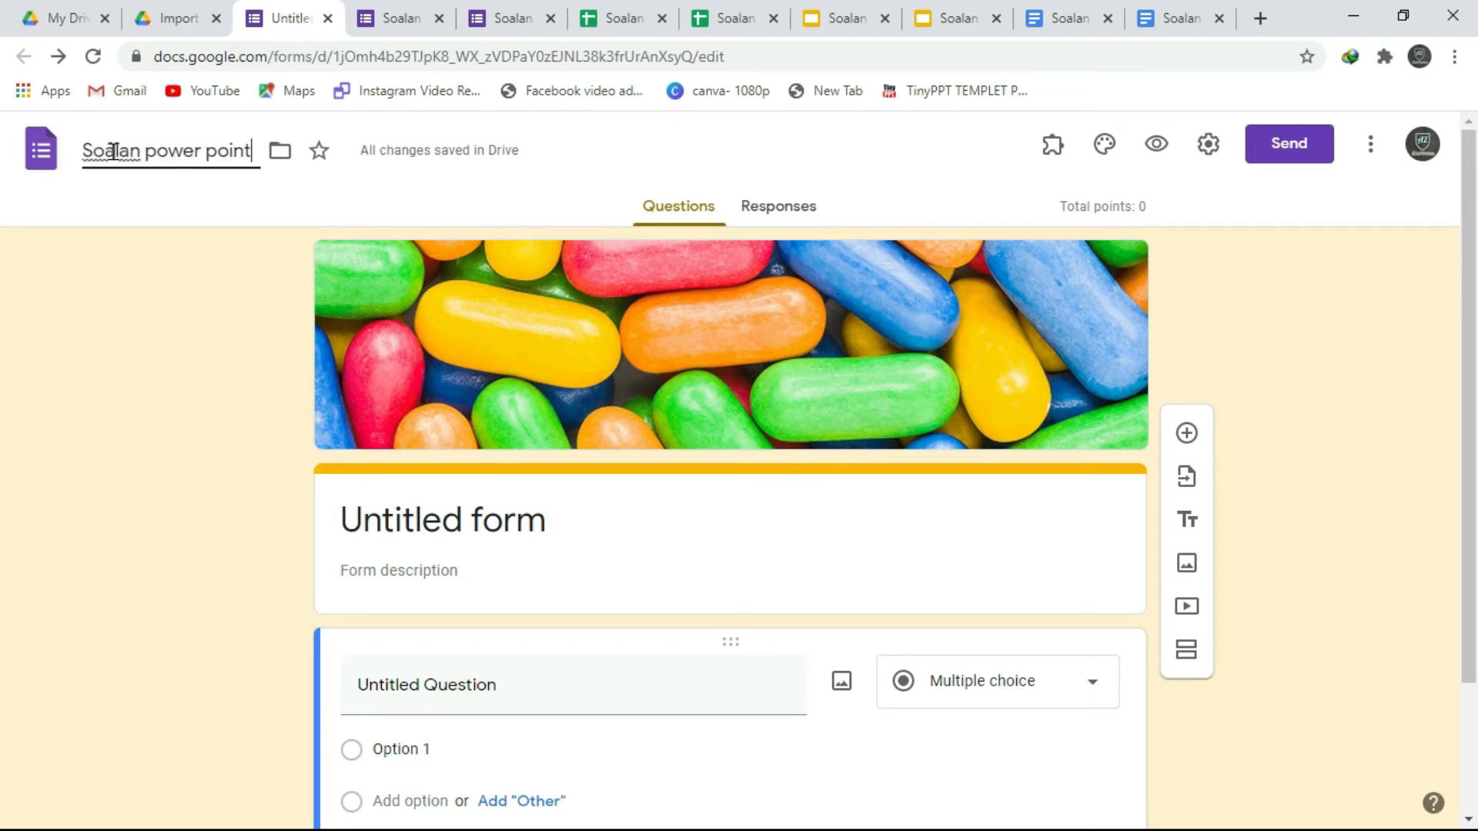
pyautogui.click(156, 194)
pyautogui.click(413, 574)
pyautogui.write('Sila')
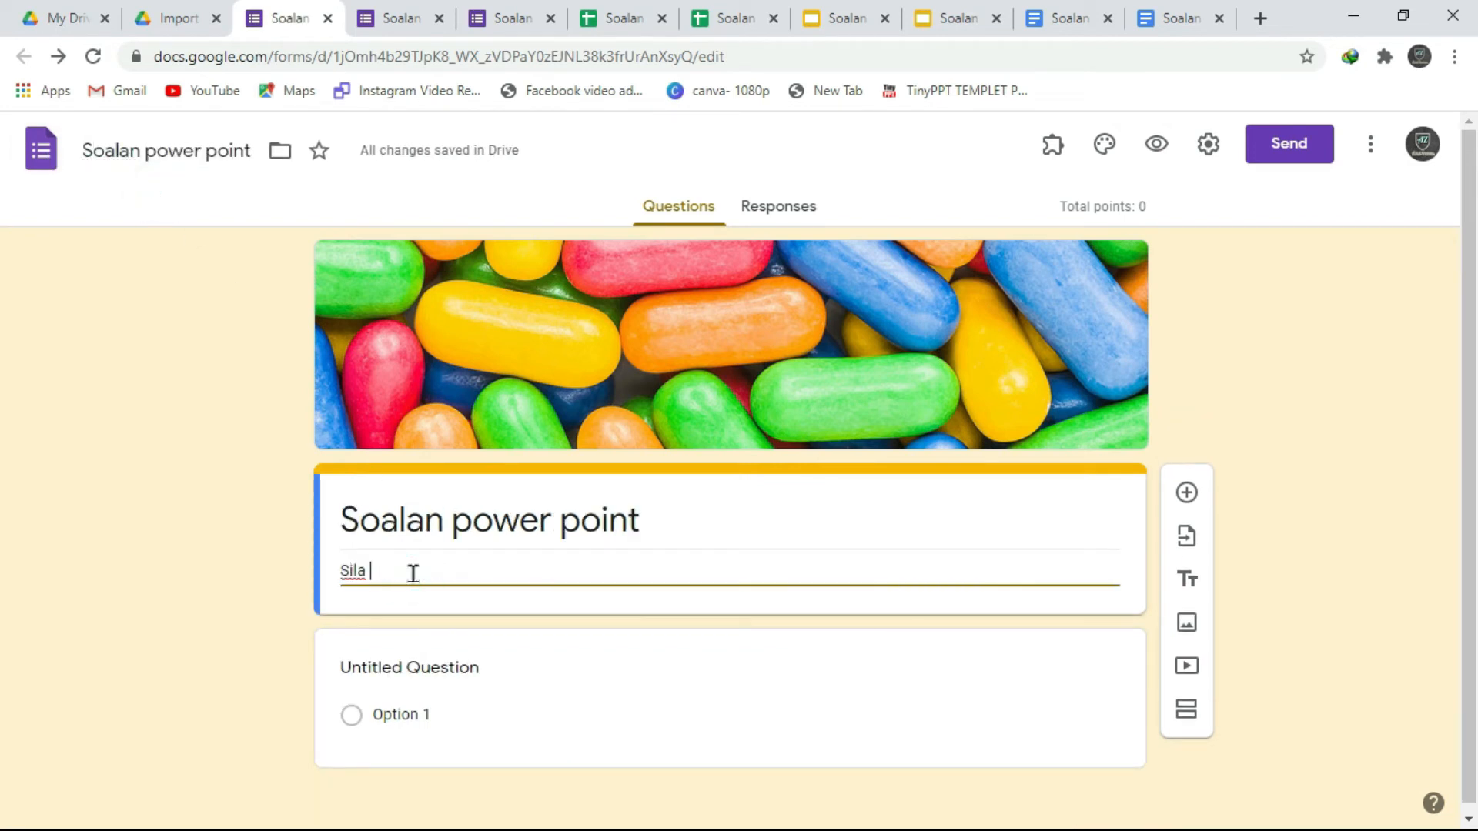
pyautogui.write(' jawab semua soalan')
pyautogui.click(281, 647)
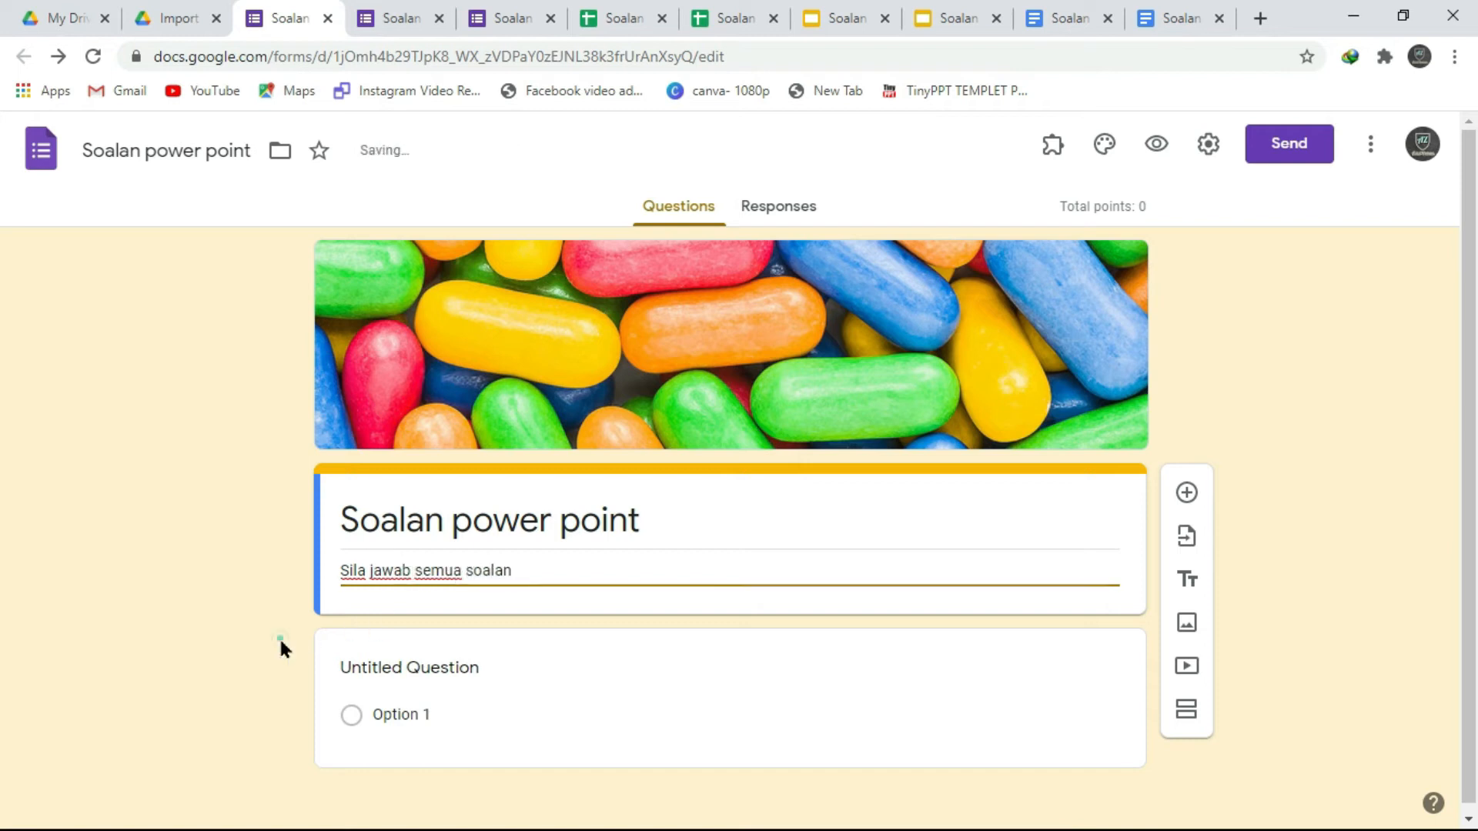
# Delete the default untitled question from the Soalan power point form
pyautogui.click(875, 699)
pyautogui.click(892, 724)
pyautogui.click(1283, 512)
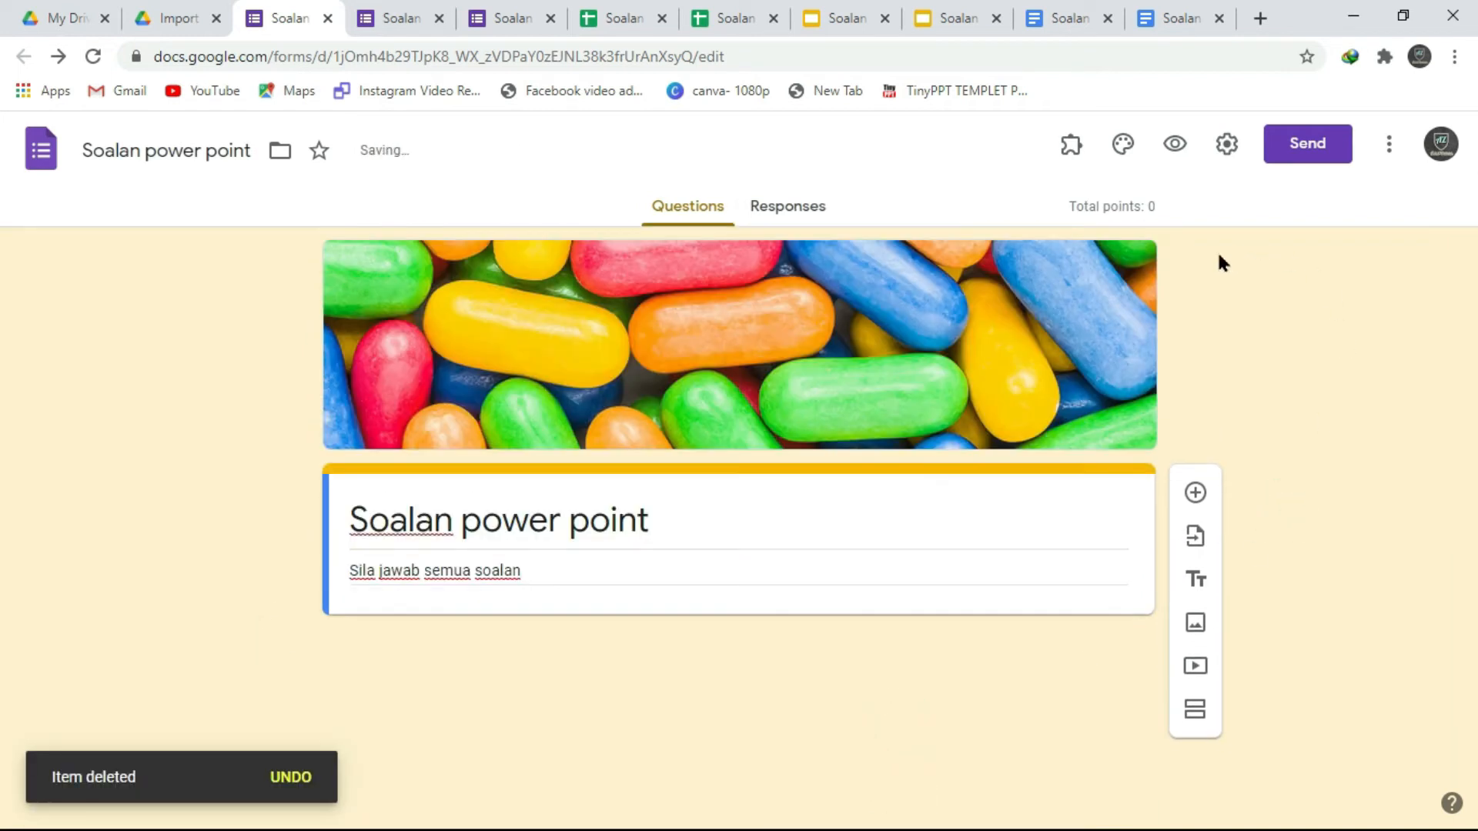
# Start the Form Builder add-on, choose Google Slides as the import source, and select the quiz presentation
pyautogui.click(1071, 144)
pyautogui.click(1067, 312)
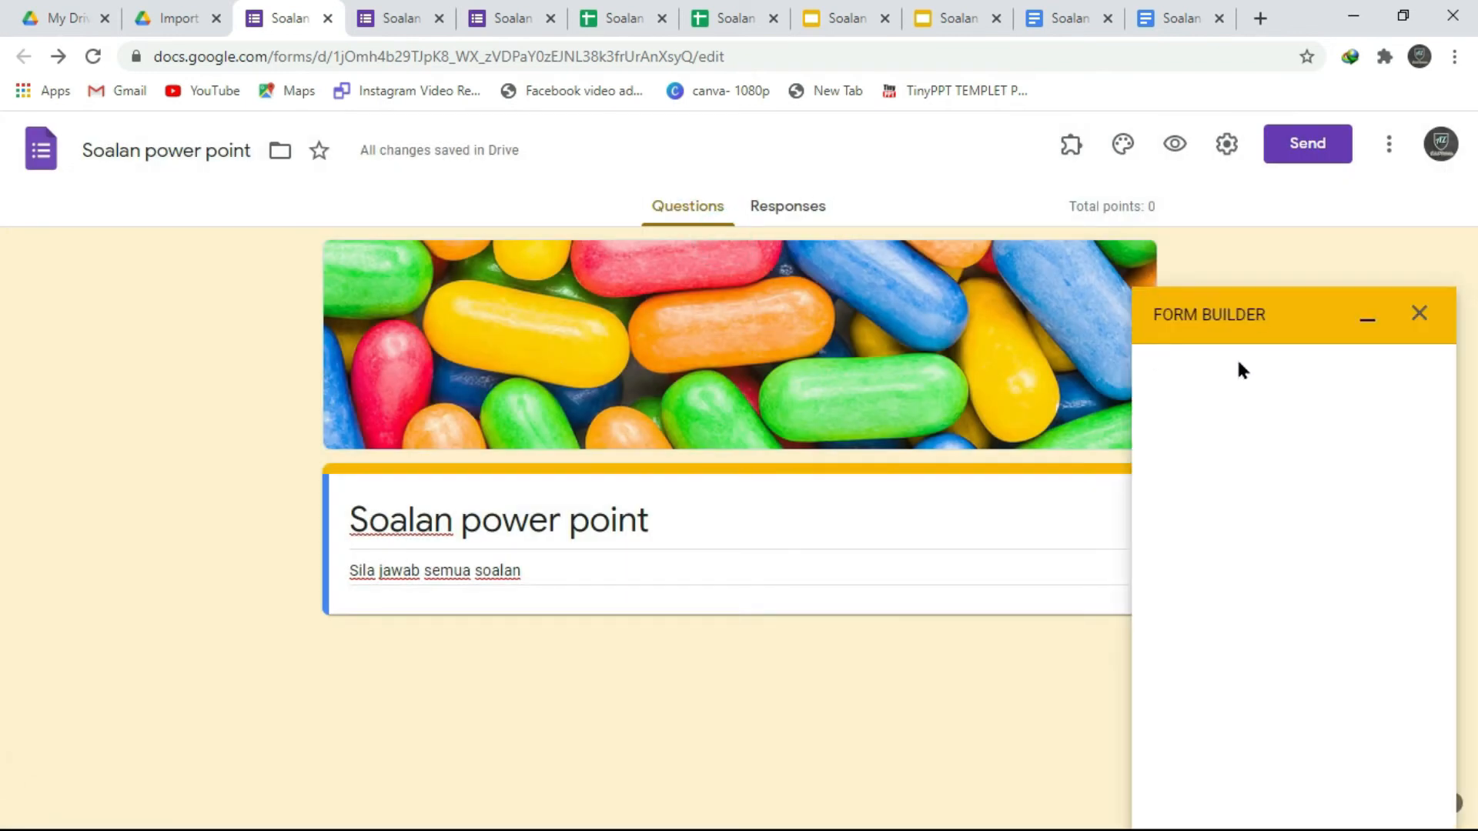
pyautogui.click(1363, 664)
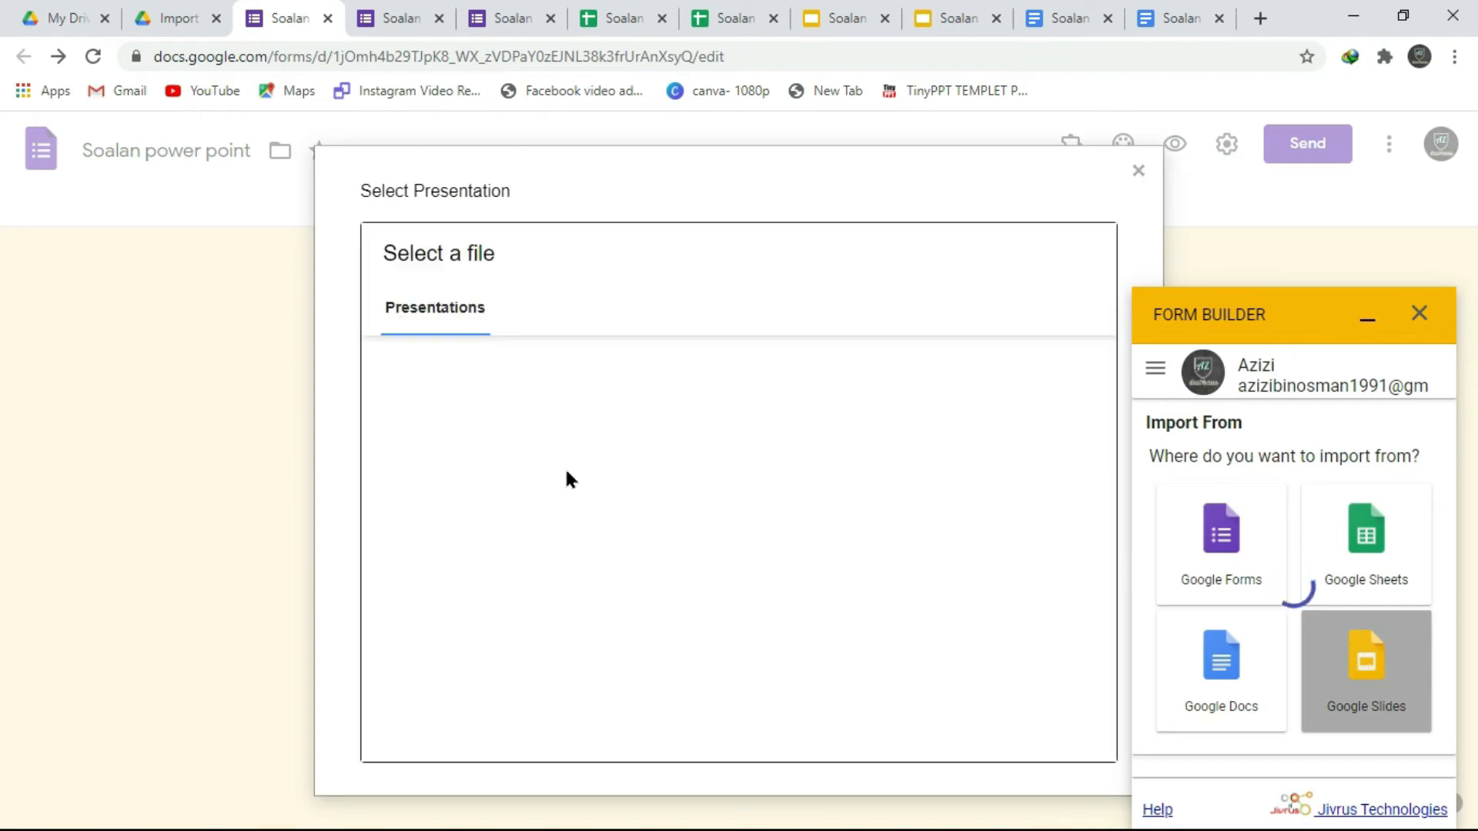
pyautogui.click(436, 544)
pyautogui.click(425, 724)
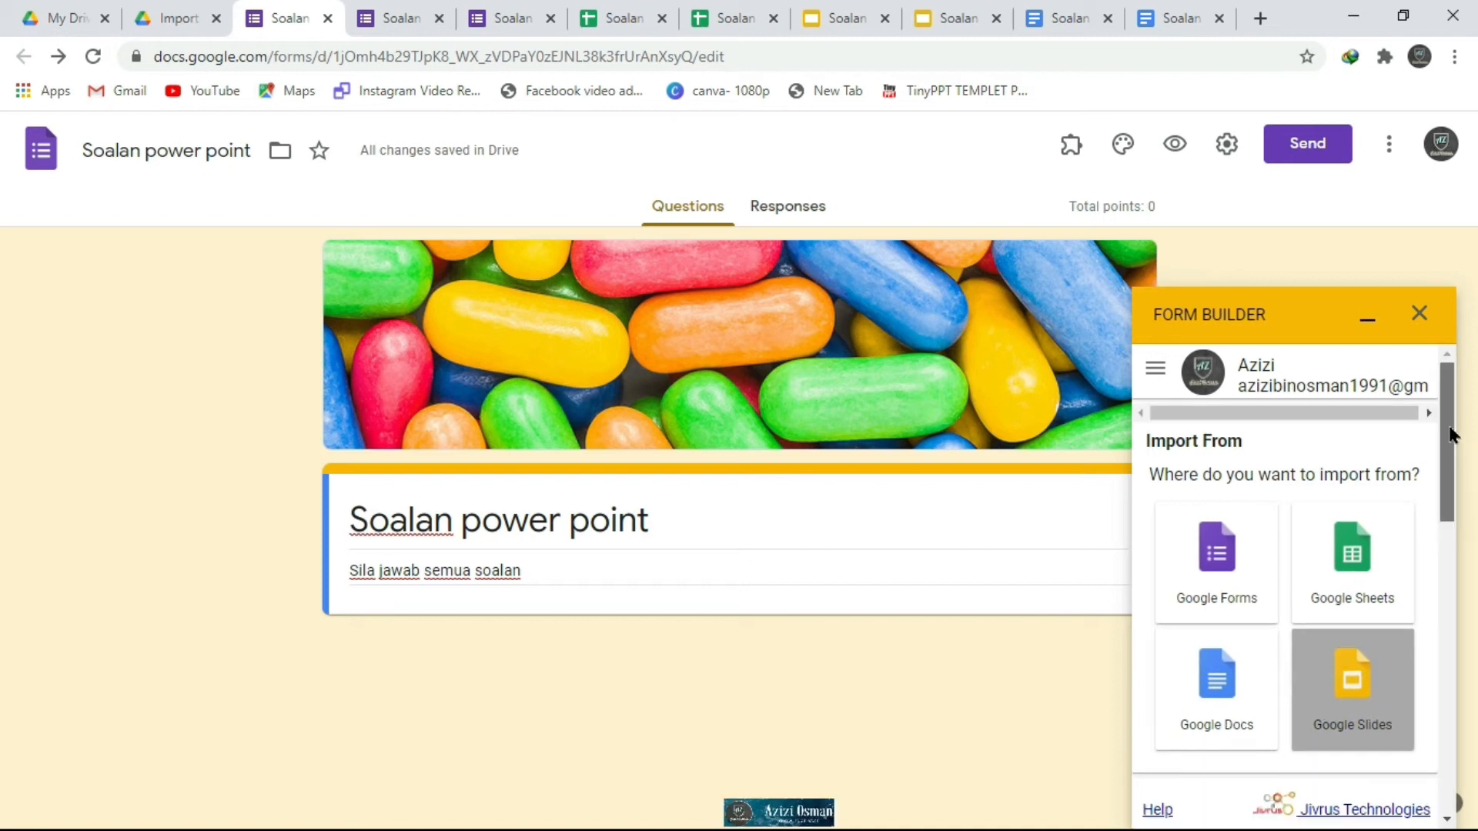
# Import only the two "Apakah" questions as multiple choice, excluding the INI AD item, and minimize the add-on
pyautogui.click(1160, 469)
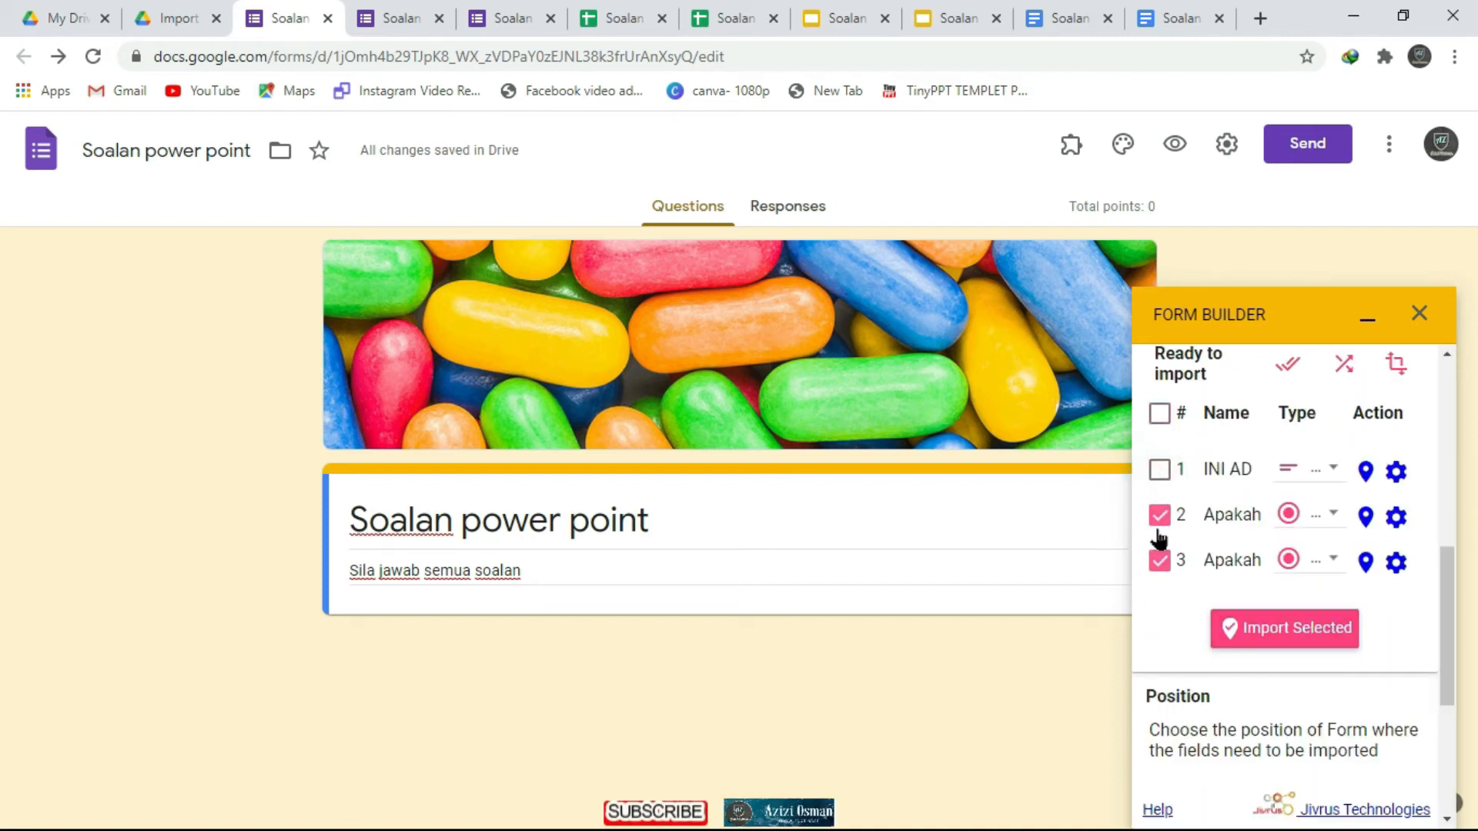
pyautogui.click(1340, 518)
pyautogui.click(1283, 511)
pyautogui.click(1337, 560)
pyautogui.click(1337, 562)
pyautogui.click(1281, 636)
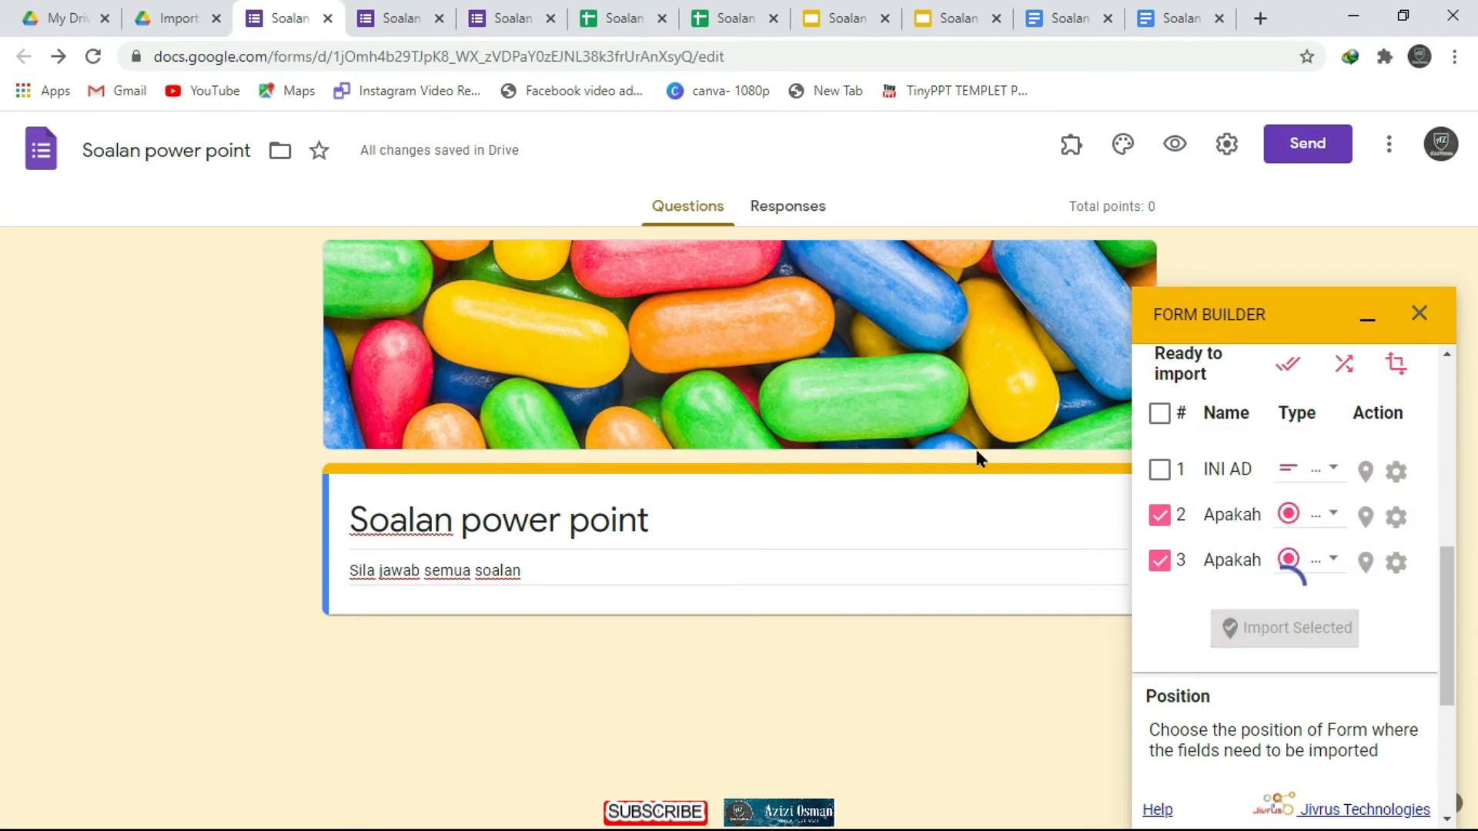
pyautogui.scroll(-4, 931, 531)
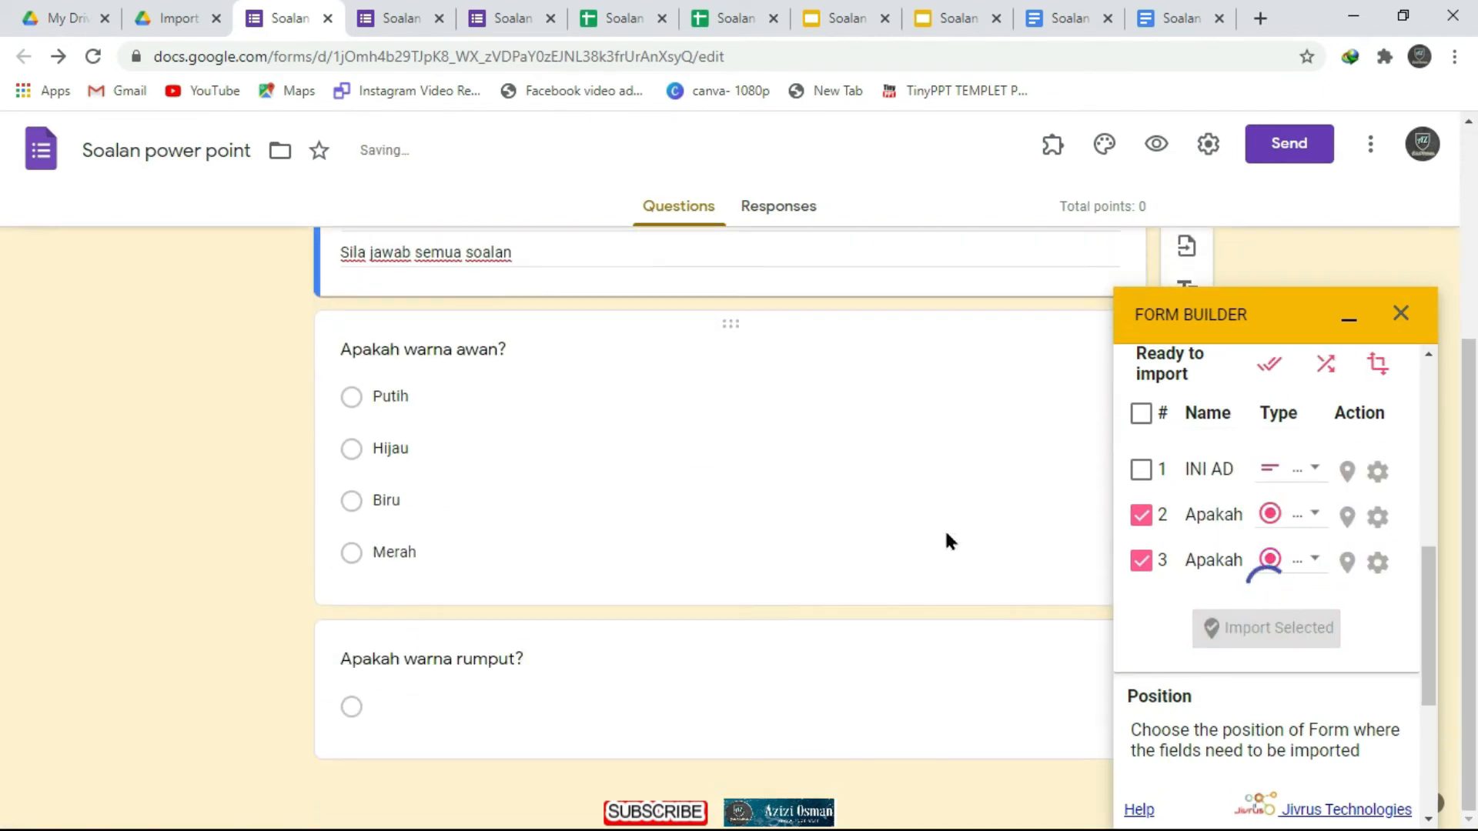
pyautogui.click(1352, 319)
pyautogui.scroll(-2, 832, 485)
pyautogui.scroll(2, 793, 447)
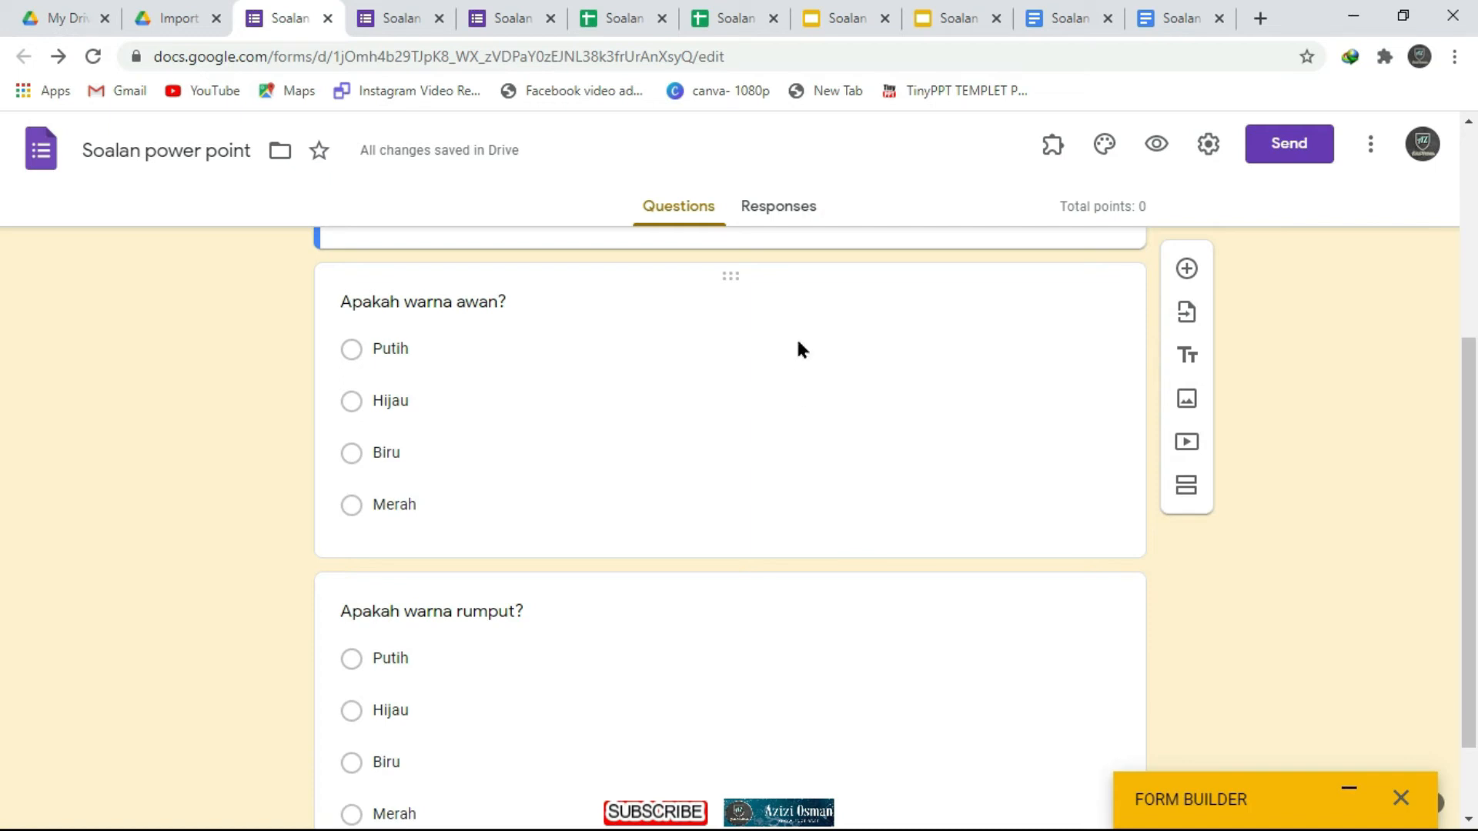
pyautogui.scroll(3, 825, 410)
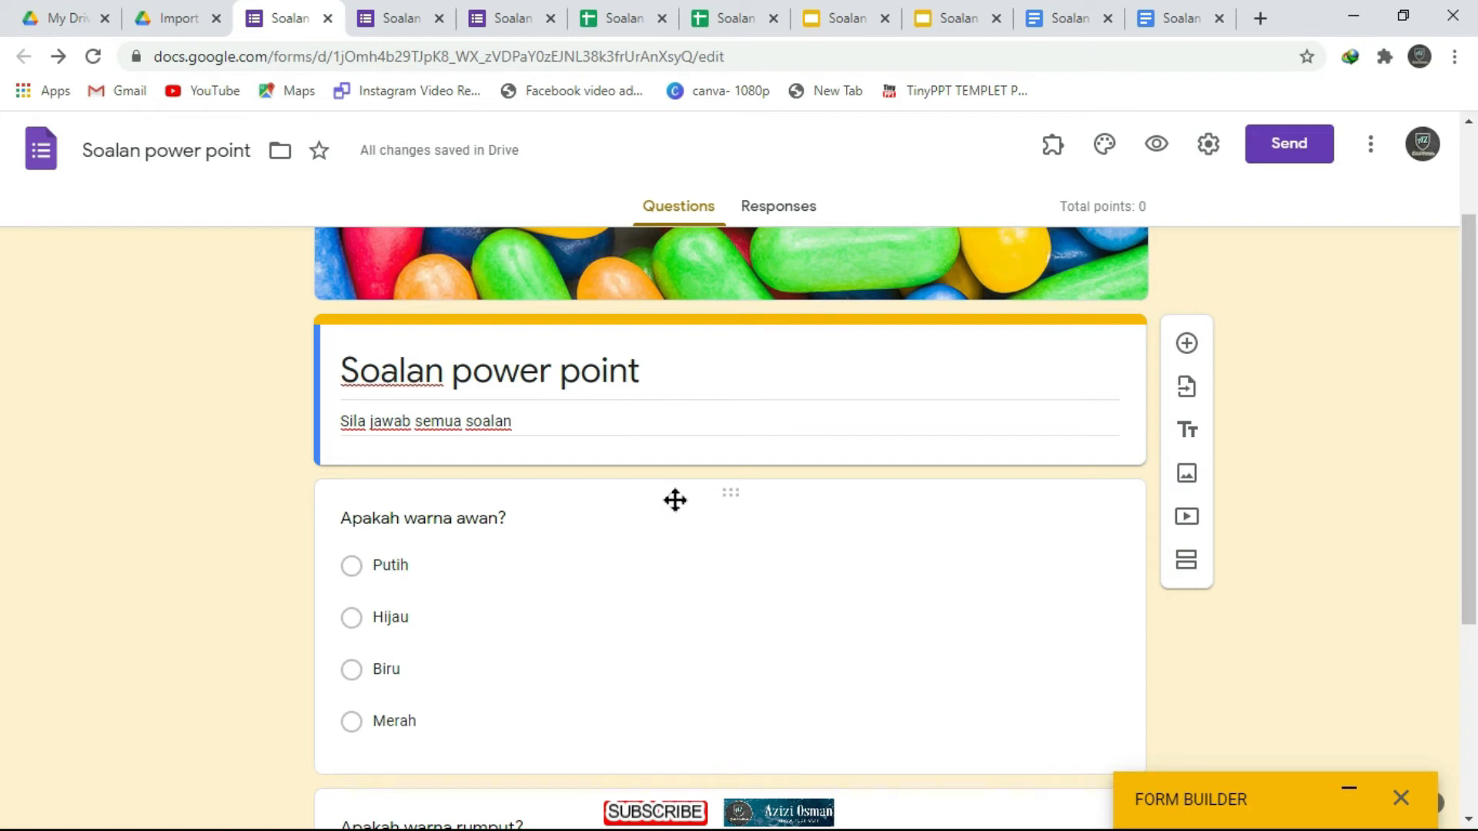
pyautogui.scroll(-3, 676, 502)
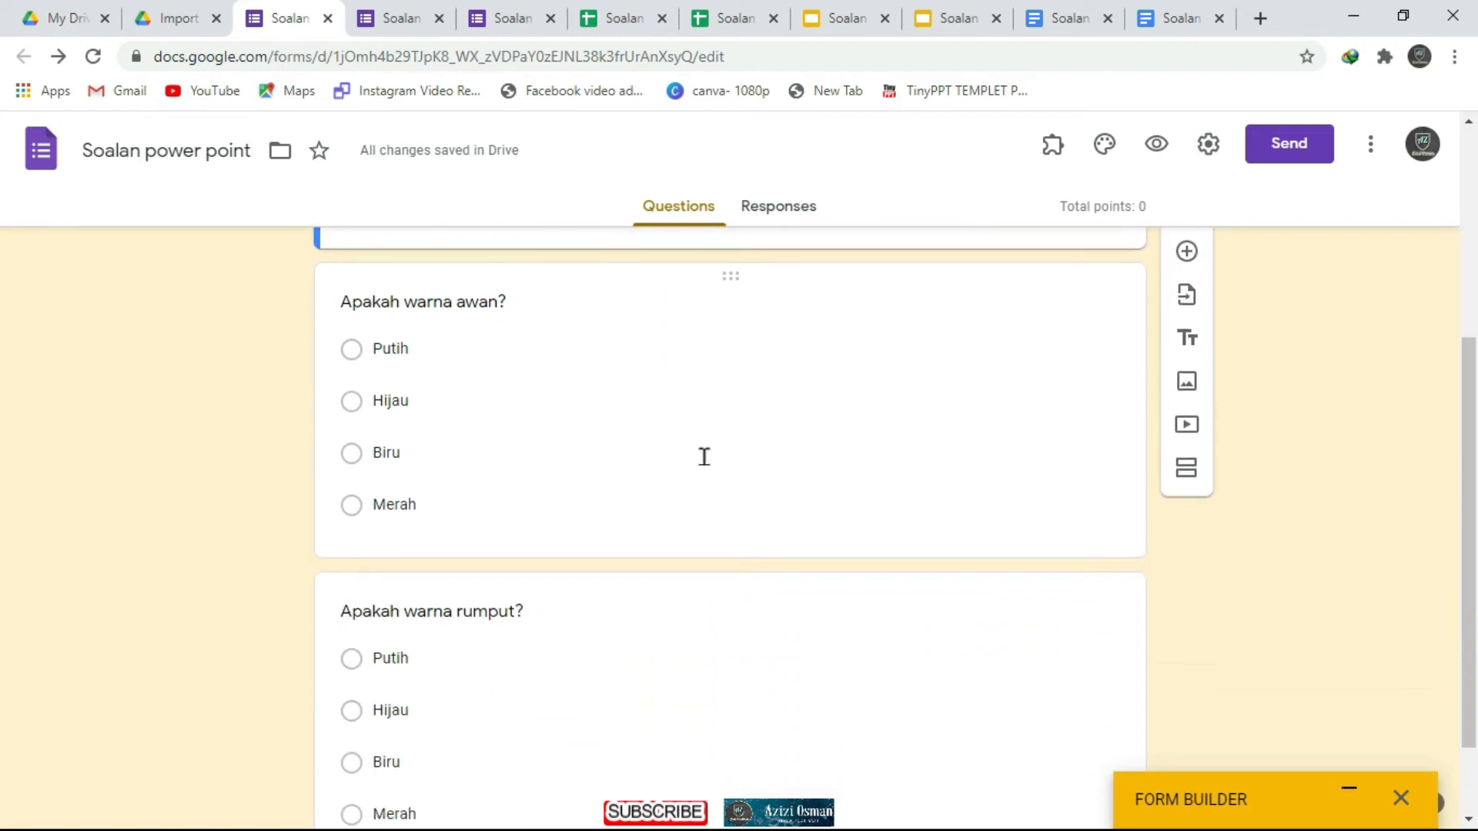
# Set Putih as the correct answer to "Apakah warna awan?" worth 1 point, and make the question required
pyautogui.click(822, 287)
pyautogui.scroll(-1, 473, 659)
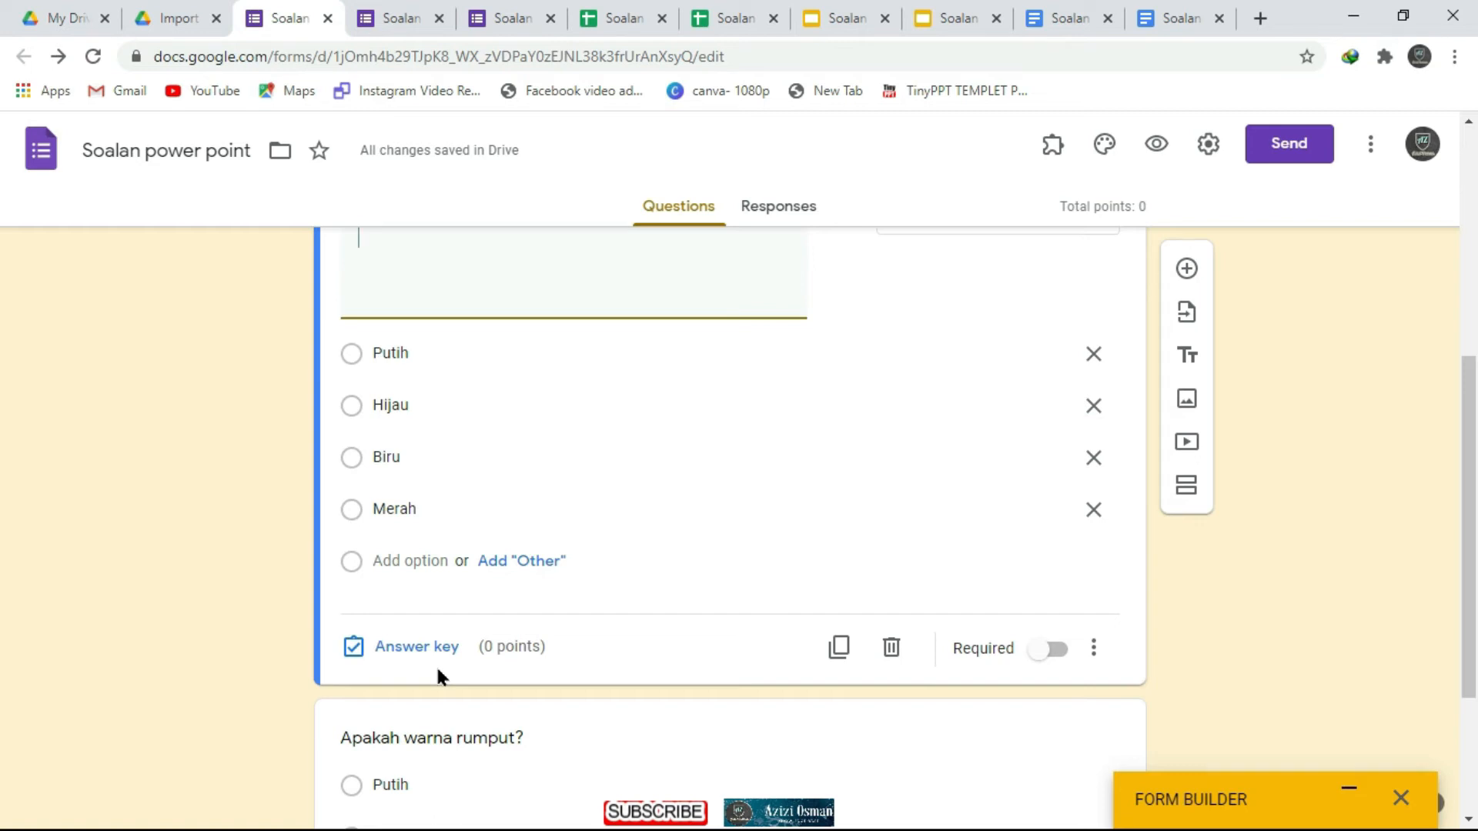
pyautogui.click(363, 662)
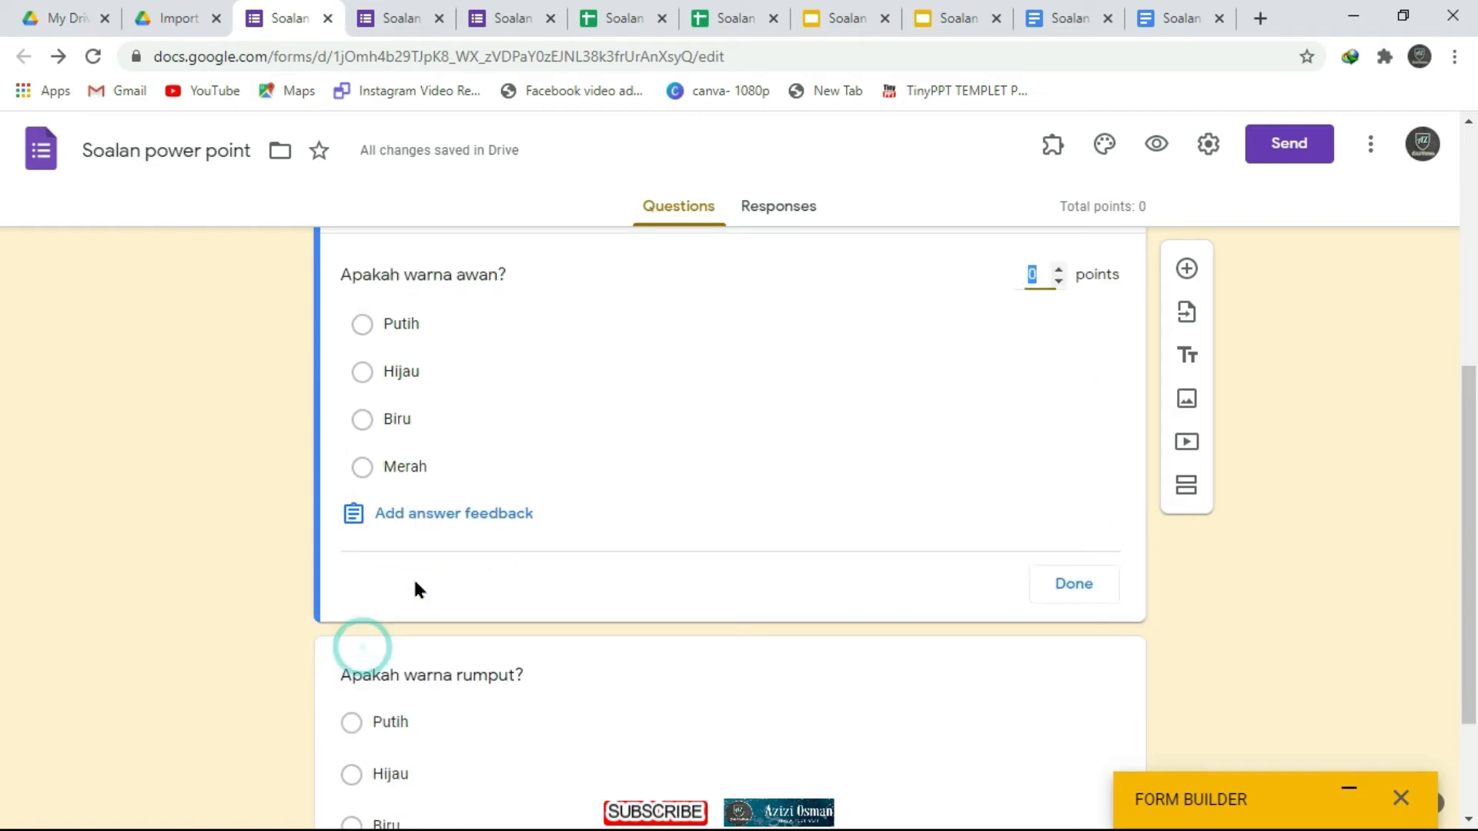
pyautogui.click(362, 333)
pyautogui.click(1059, 269)
pyautogui.click(1081, 594)
pyautogui.click(1060, 577)
# Set Hijau as the correct answer to "Apakah warna rumput?" worth 1 point, and make the question required
pyautogui.scroll(-2, 801, 554)
pyautogui.click(635, 538)
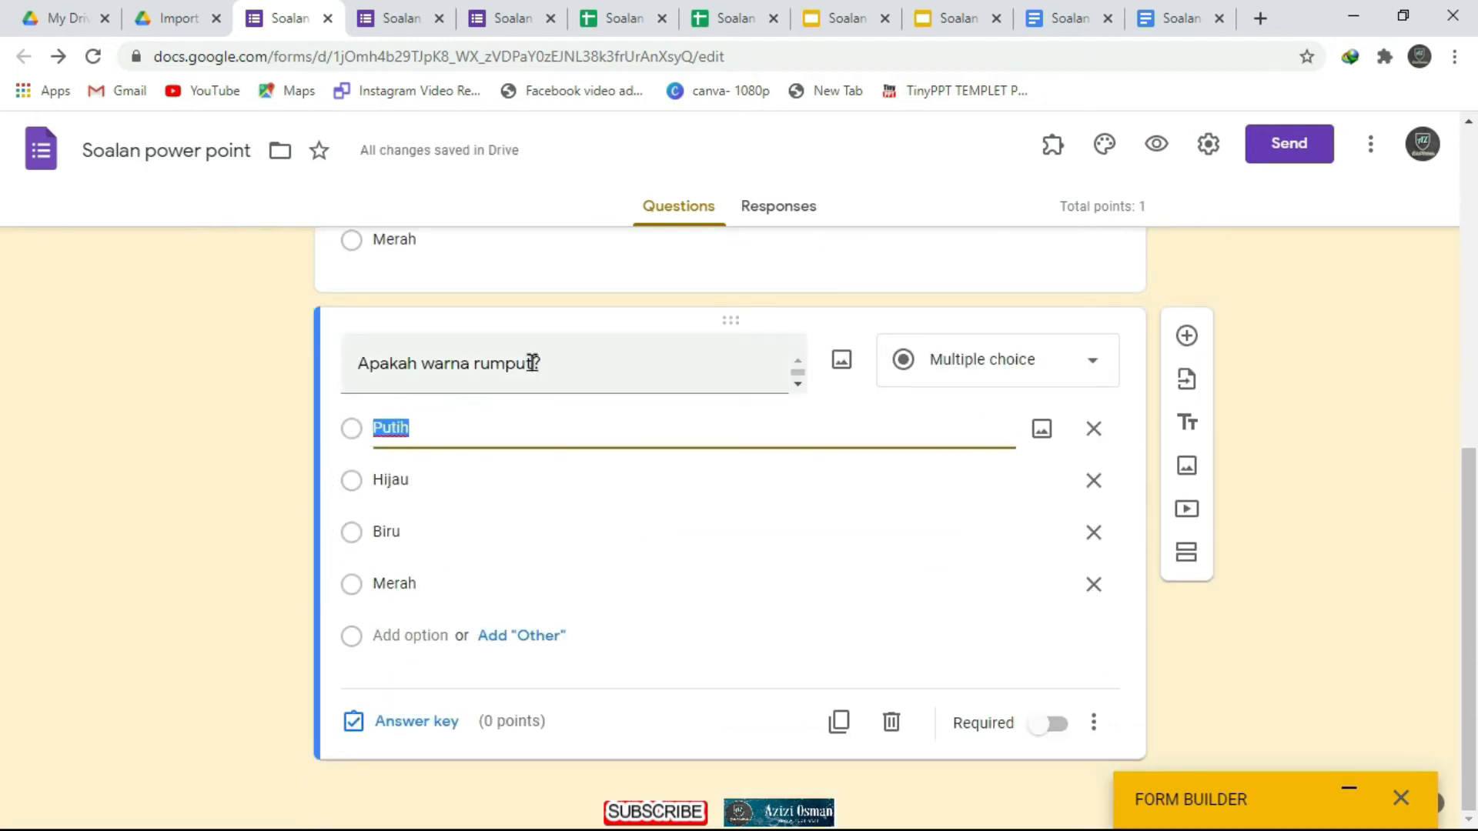
pyautogui.click(354, 480)
pyautogui.click(363, 723)
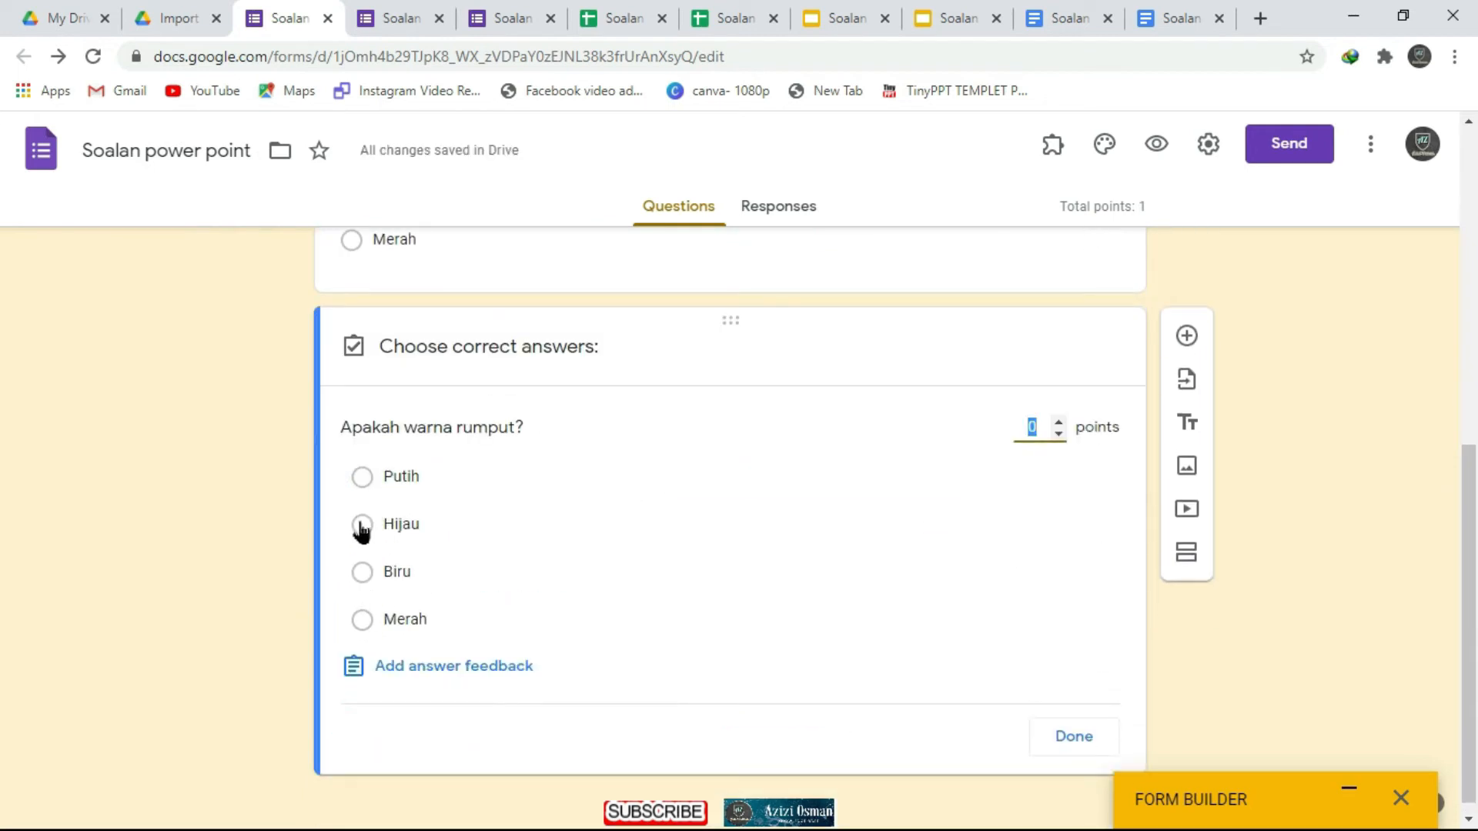
pyautogui.click(362, 525)
pyautogui.click(1060, 421)
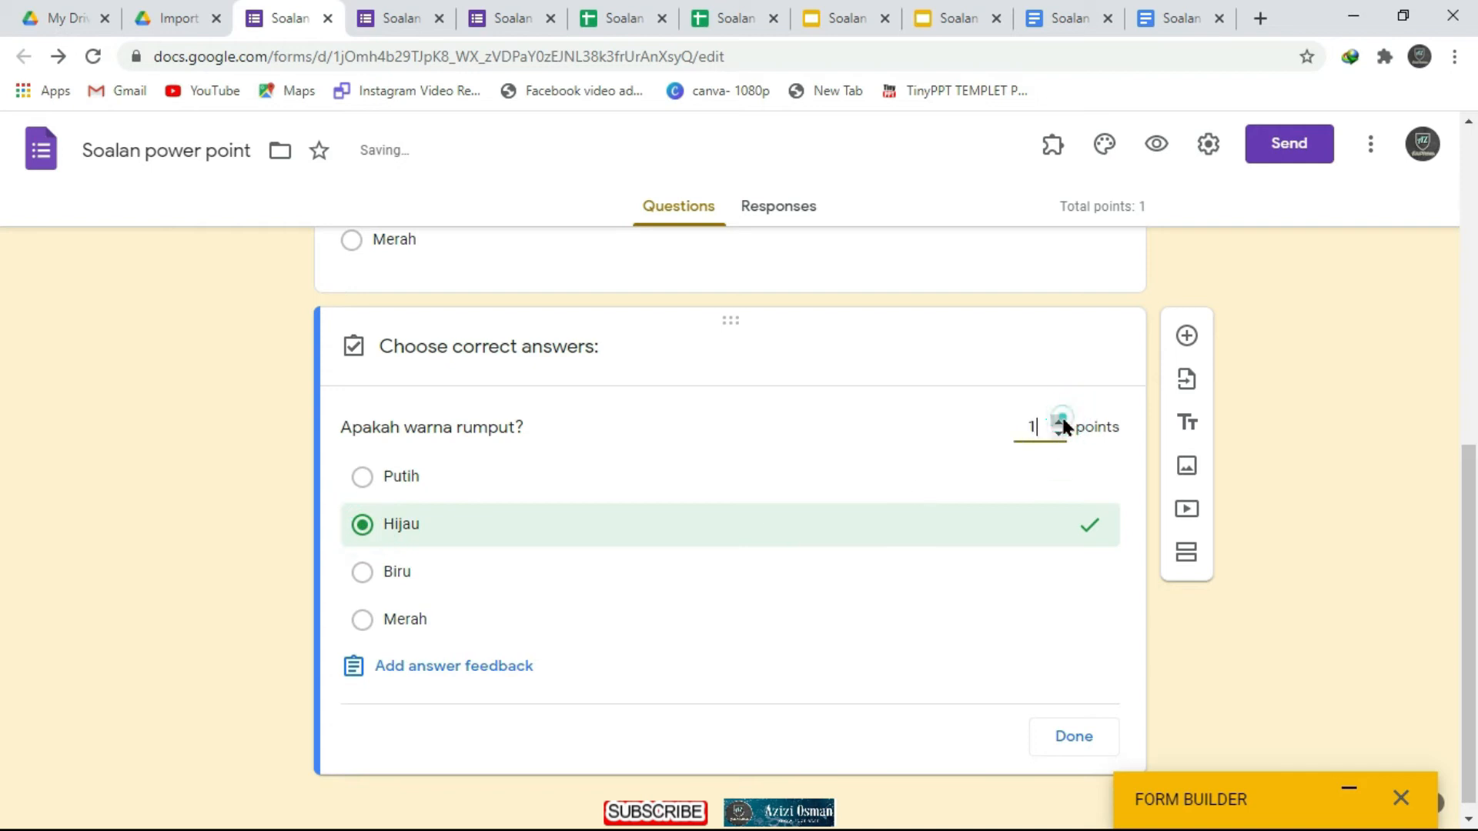
pyautogui.click(1074, 736)
pyautogui.click(1093, 722)
pyautogui.click(1026, 680)
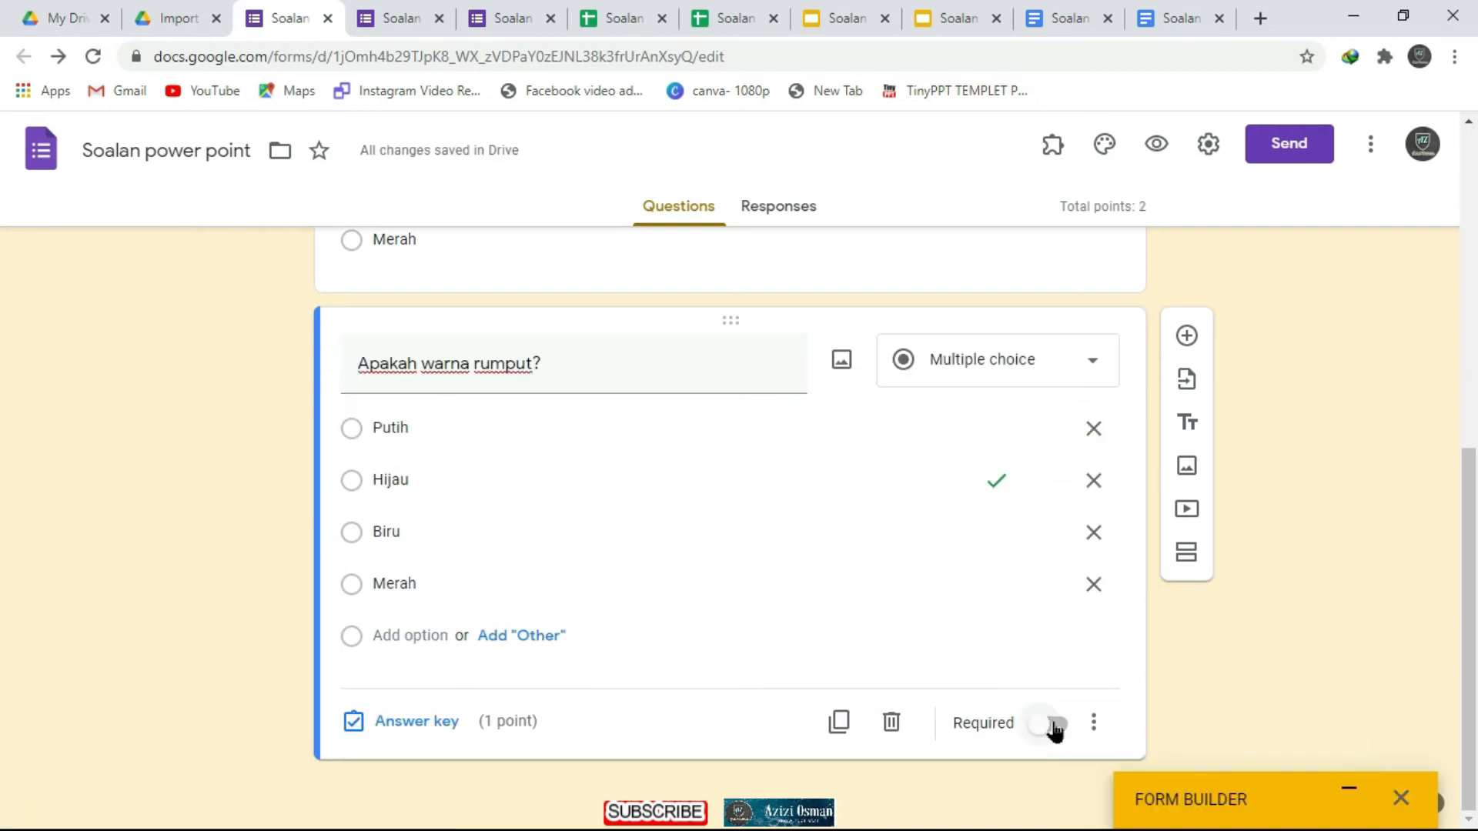
pyautogui.click(1055, 725)
# Preview the Soalan power point form as a respondent and look through its questions
pyautogui.scroll(10, 1232, 424)
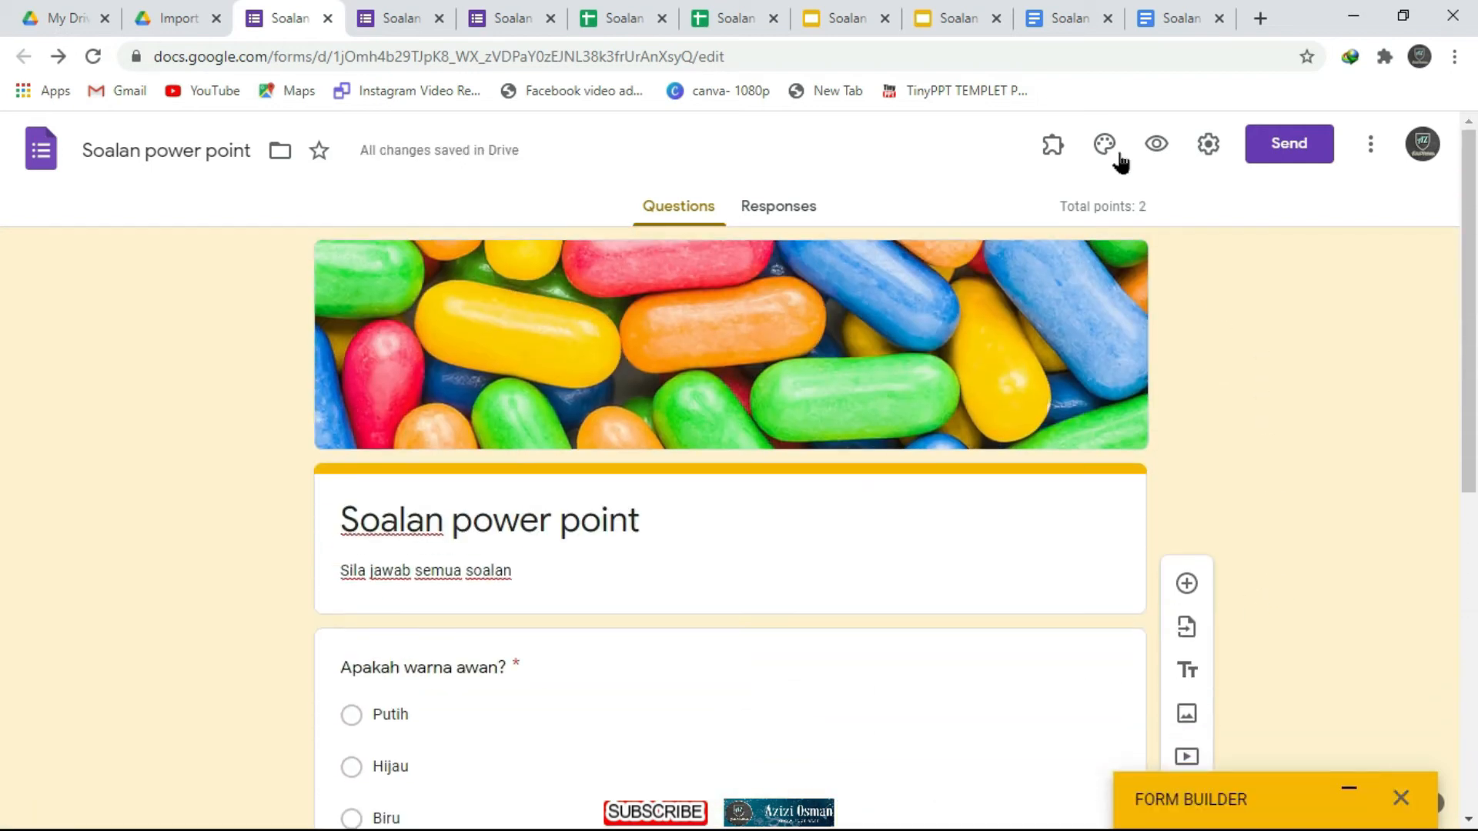
pyautogui.click(1156, 145)
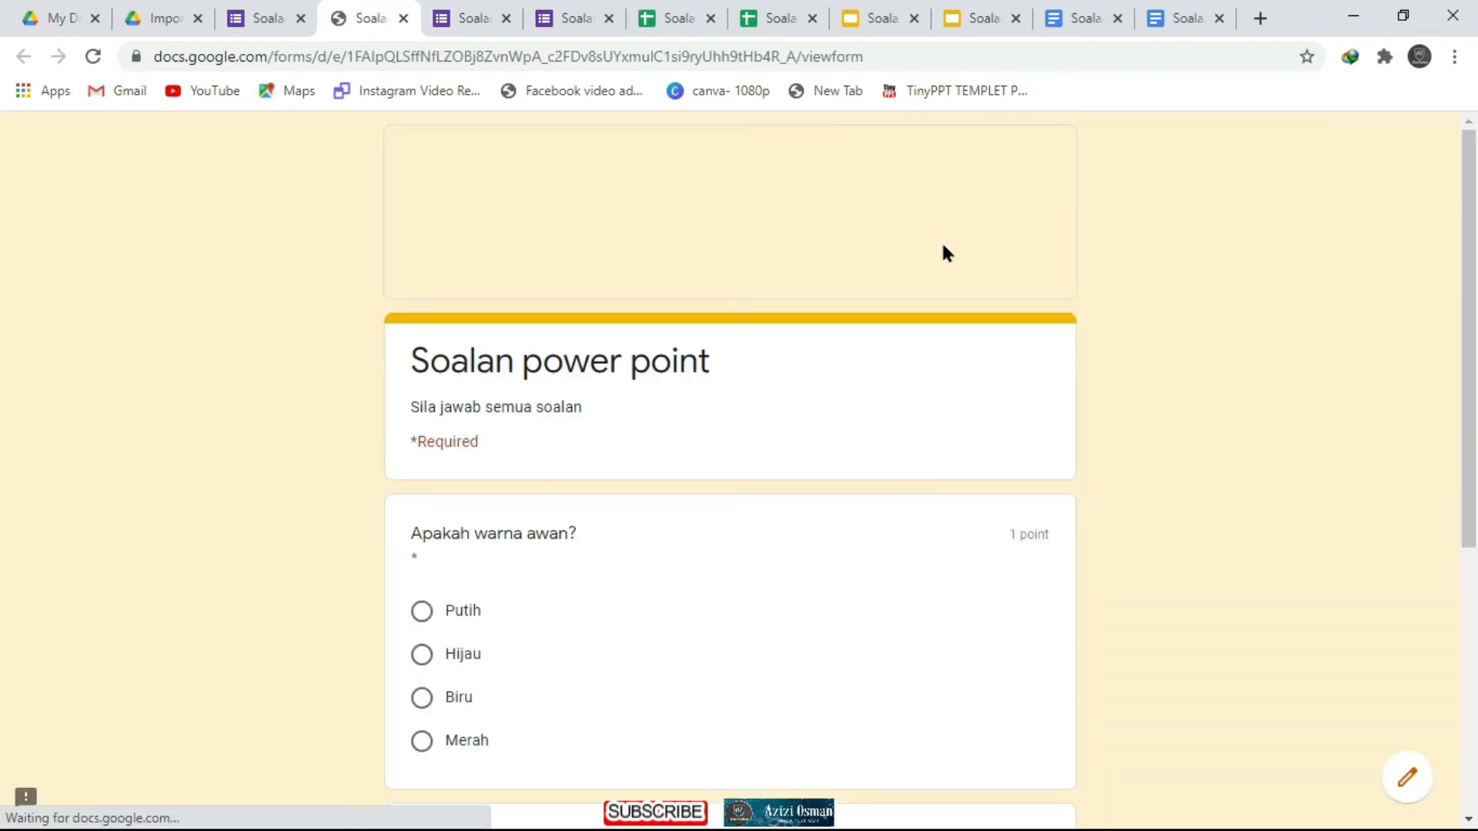
pyautogui.scroll(-4, 1032, 311)
pyautogui.scroll(4, 1031, 311)
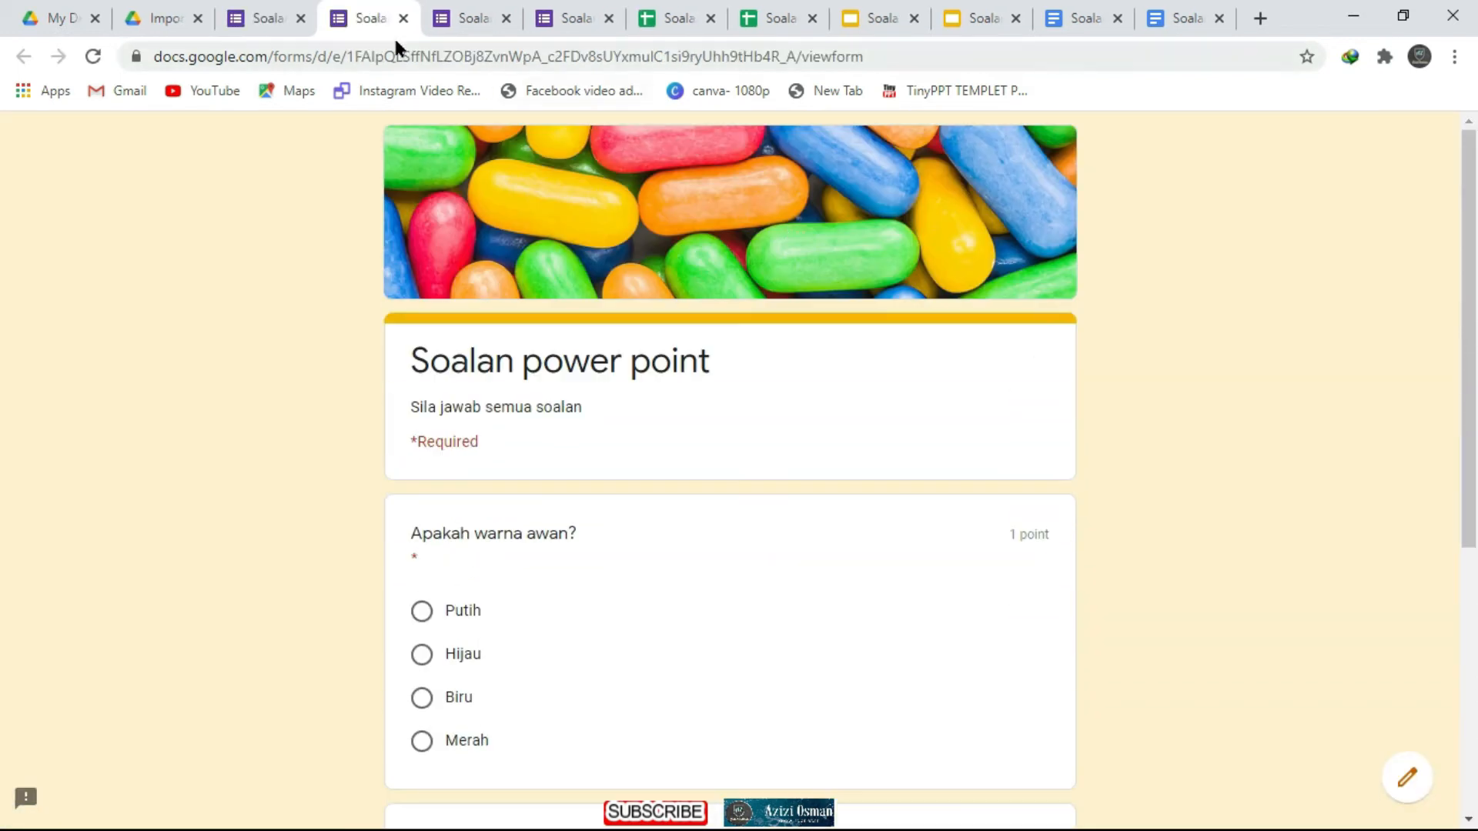
# Return to editing the Soalan power point form and copy its shortened share link
pyautogui.click(265, 18)
pyautogui.click(1289, 144)
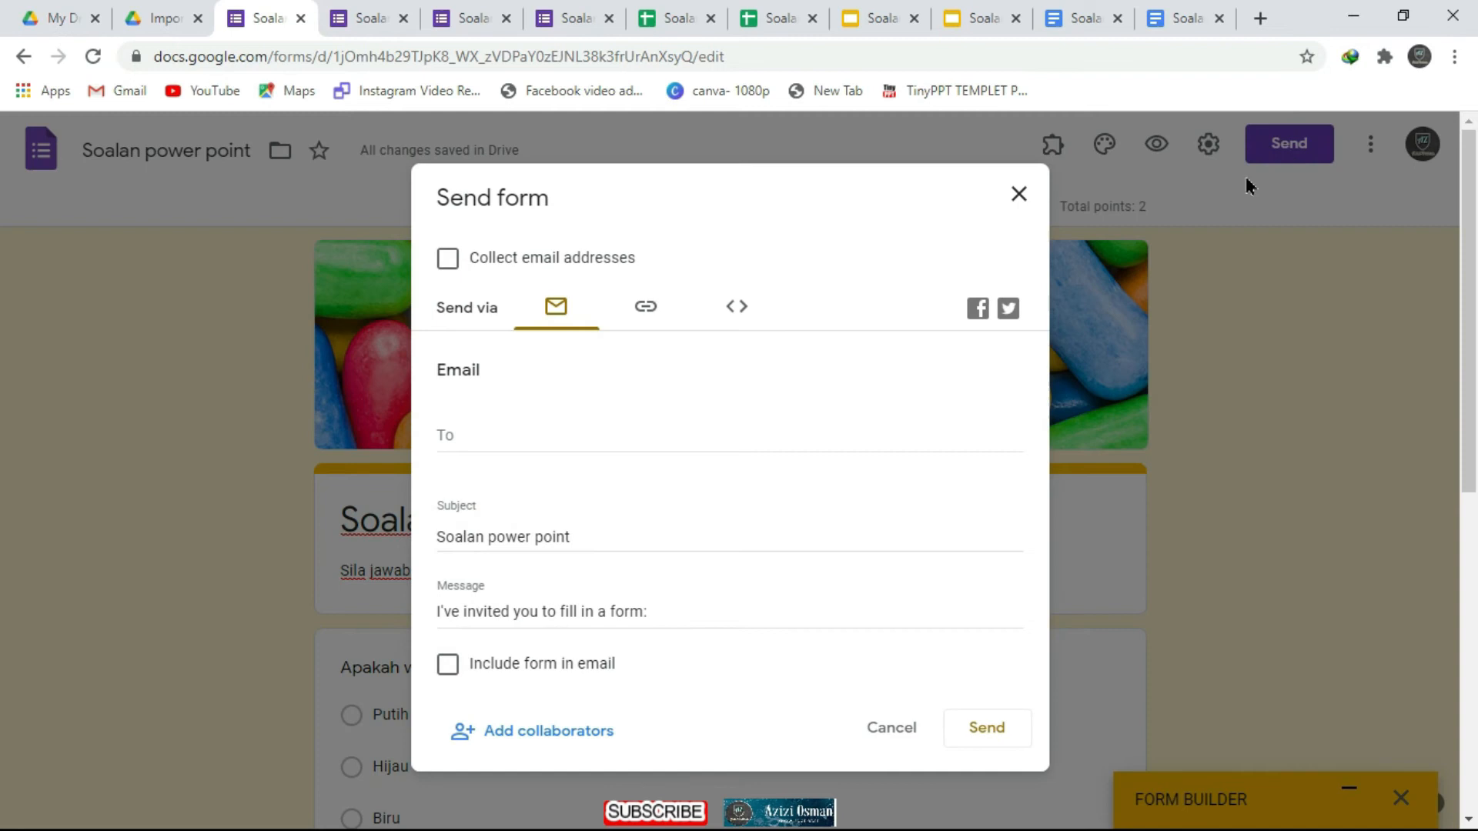
pyautogui.click(644, 312)
pyautogui.click(492, 440)
pyautogui.click(975, 483)
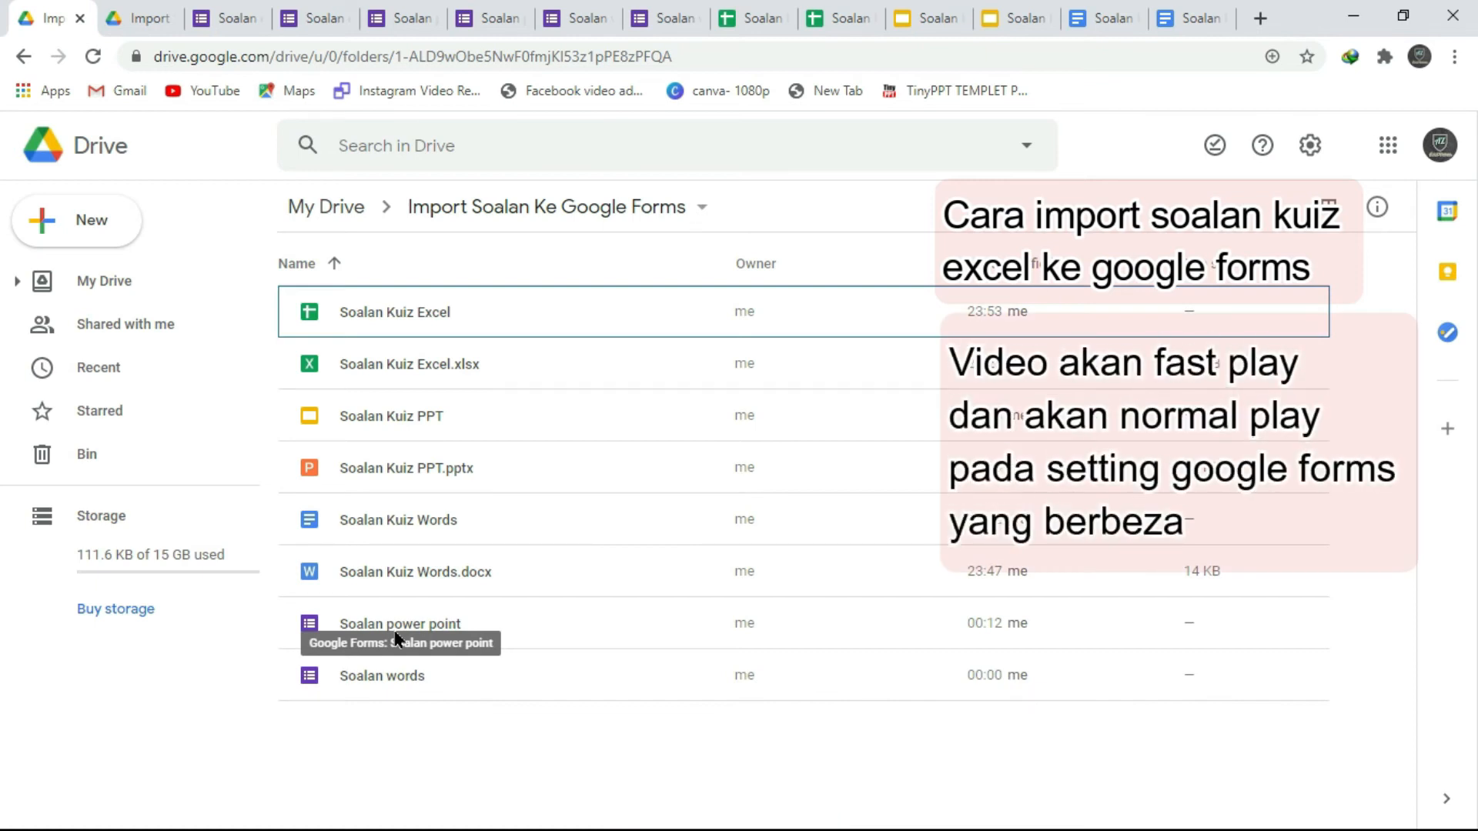
# Create a blank form in the Import Soalan Ke Google Forms folder and let respondents see summary charts and text responses
pyautogui.click(121, 240)
pyautogui.click(158, 473)
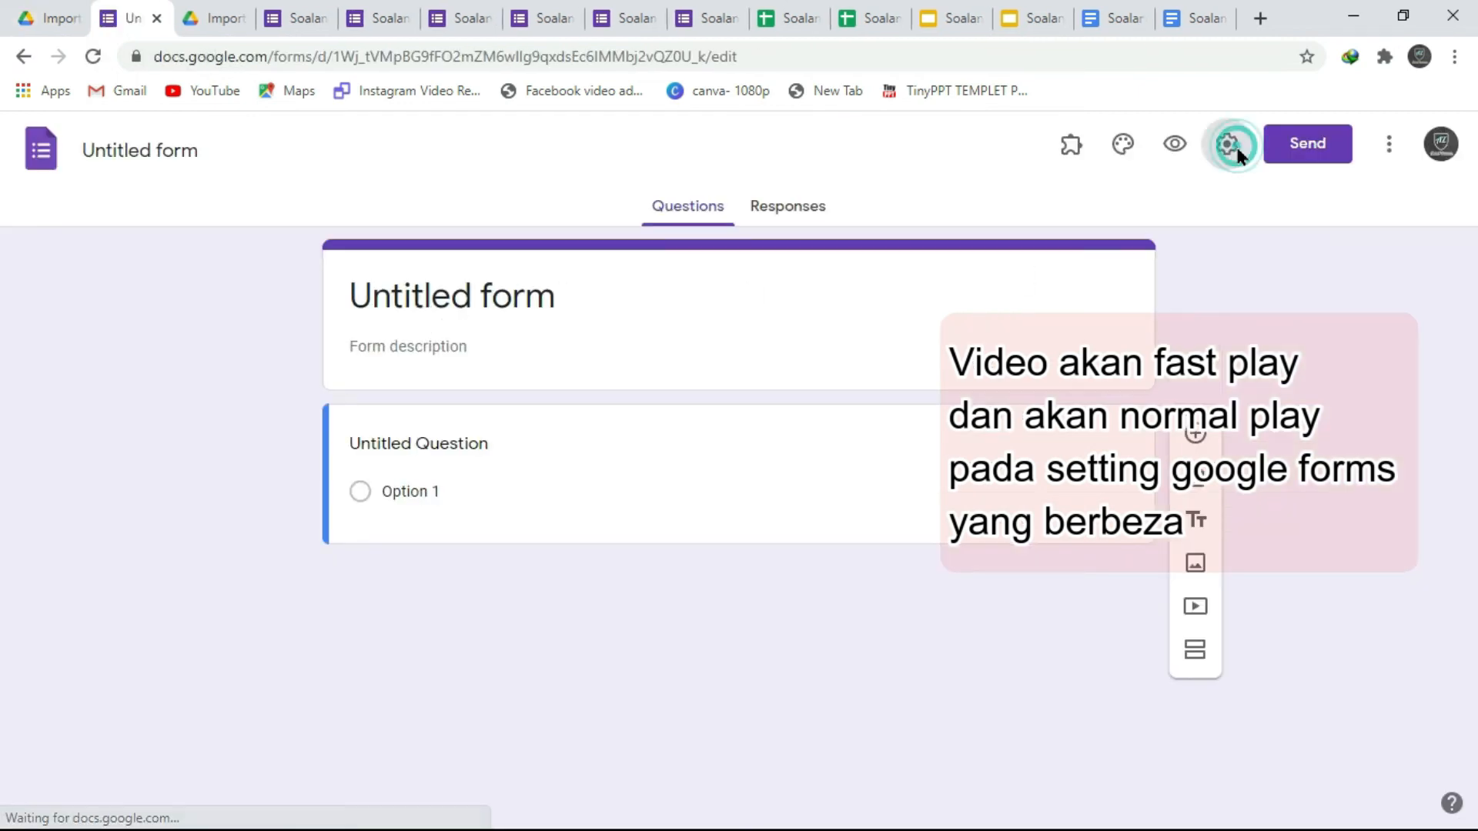
pyautogui.click(1226, 144)
pyautogui.click(456, 636)
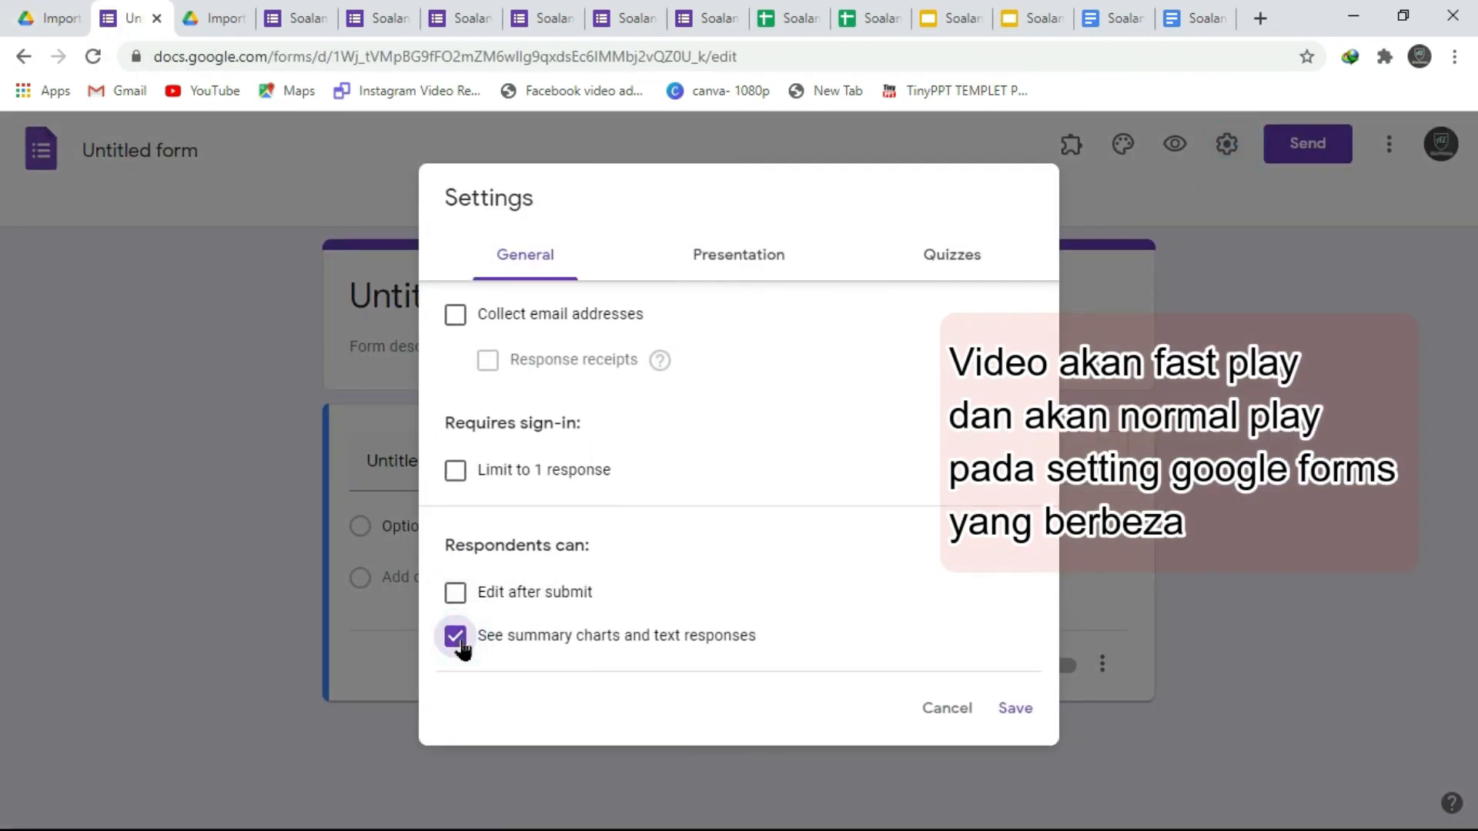
# Show the progress bar, turn off the link to submit another response, and set the confirmation message to "Tahniah keranan menjawab soalan"
pyautogui.click(727, 265)
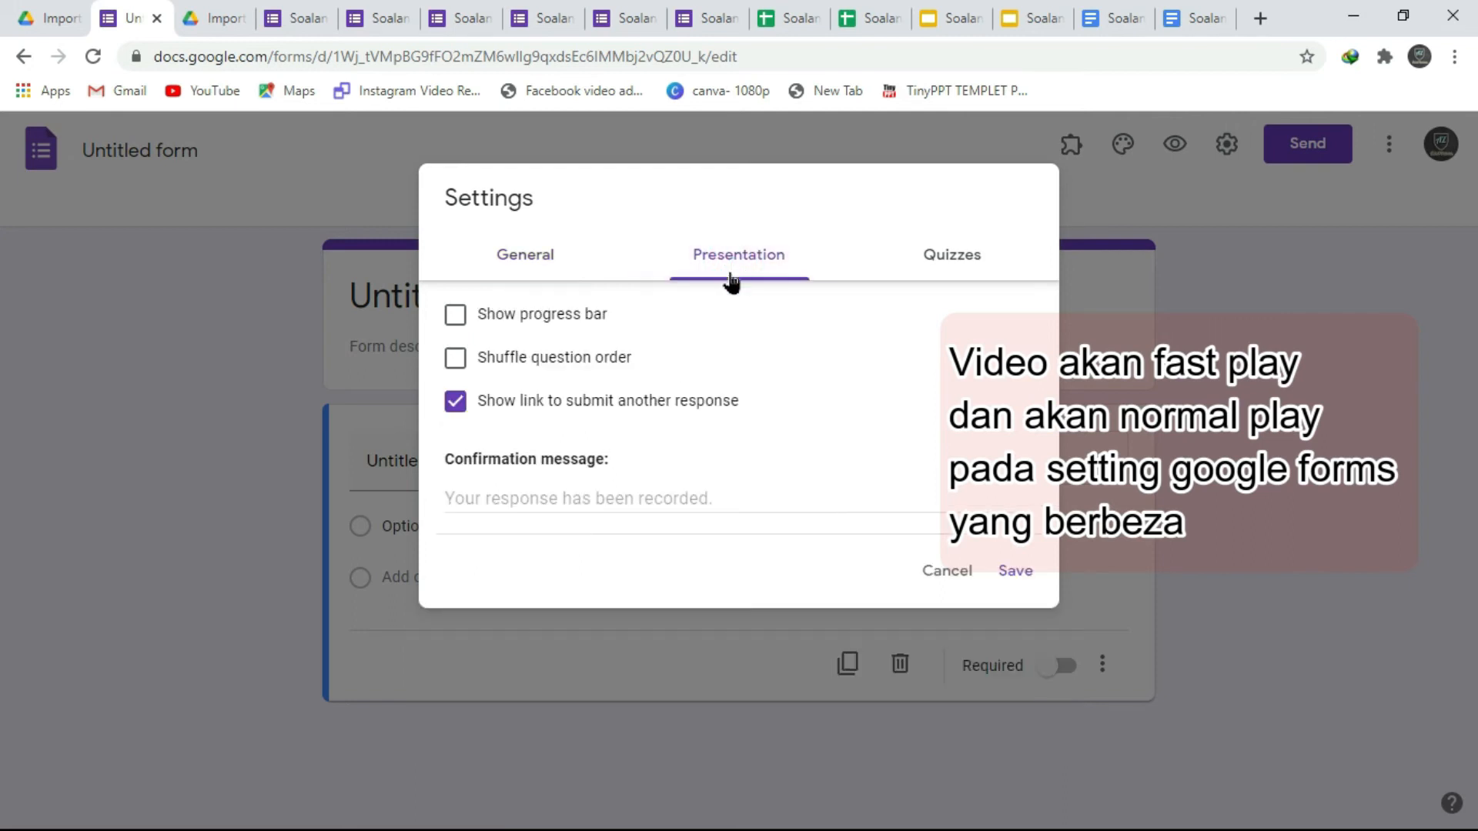
pyautogui.click(456, 315)
pyautogui.click(455, 401)
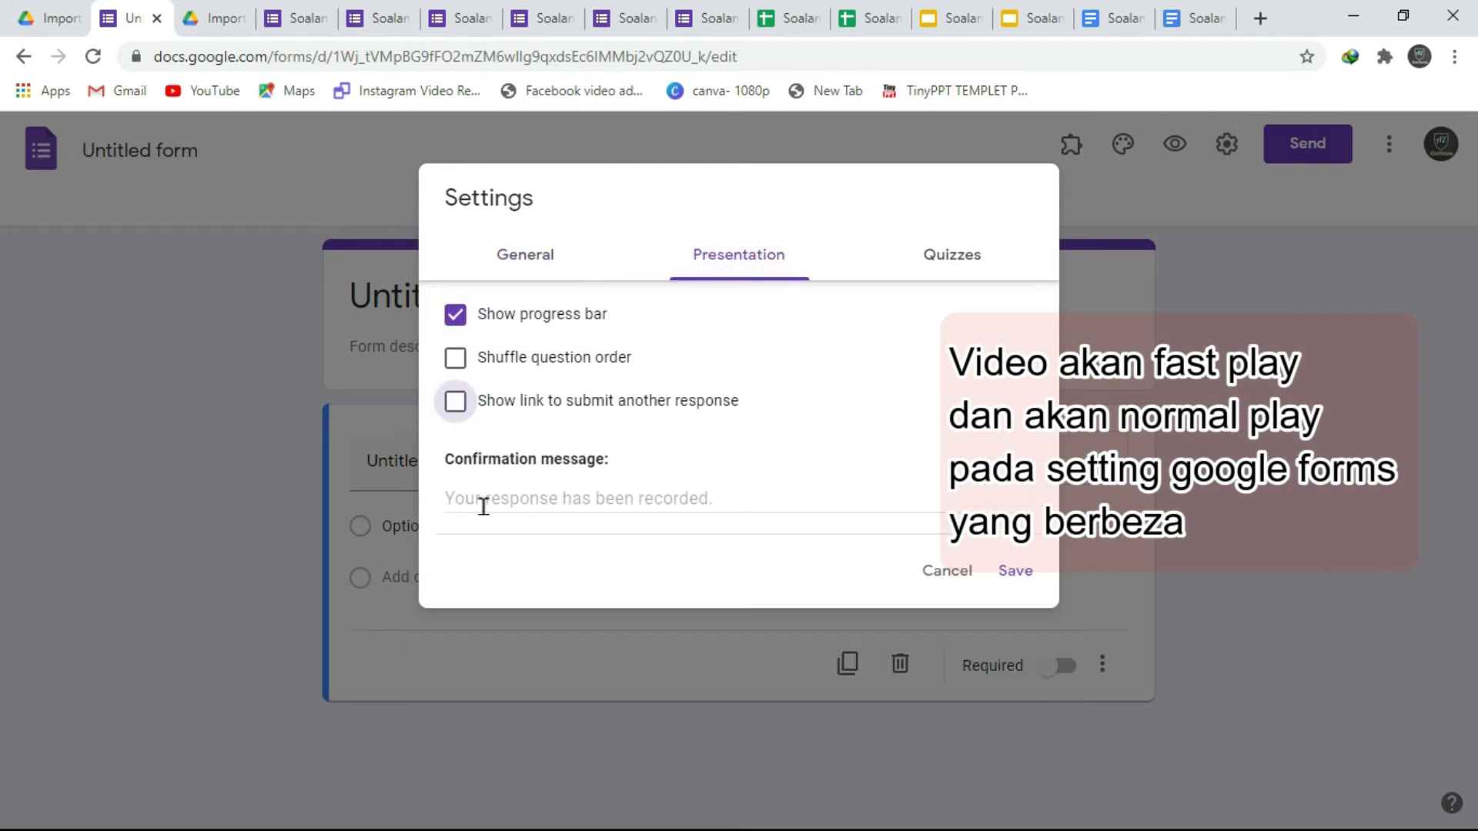
pyautogui.click(488, 501)
pyautogui.write('Tahniah keranan menjawab soalan')
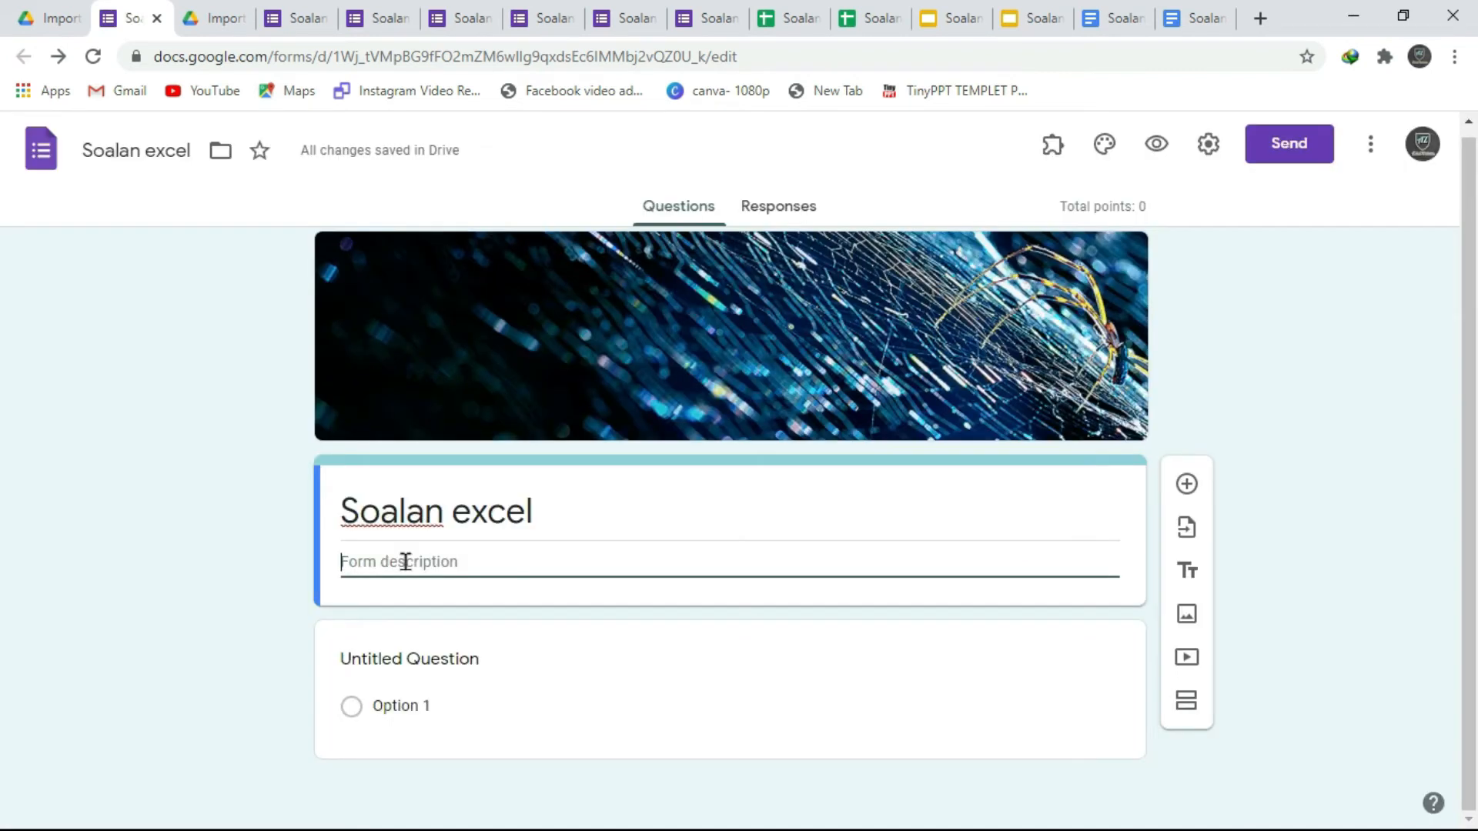
# Give the Soalan excel form the description "Sila jawab semua soalan" and delete its default untitled question
pyautogui.write('Sila jawab semua soalan')
pyautogui.click(1002, 639)
pyautogui.click(895, 726)
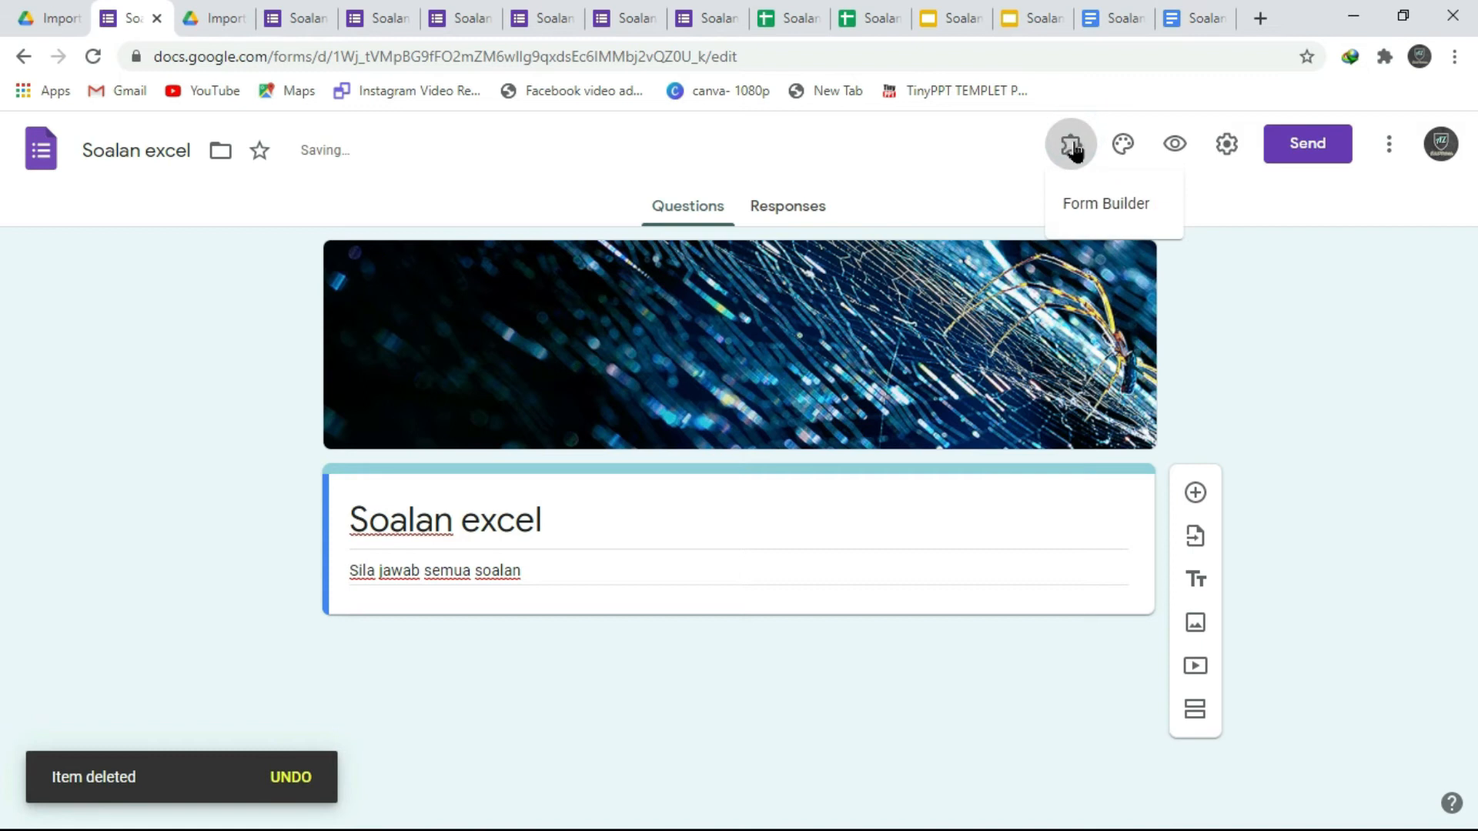
# Start the Form Builder add-on and select Sheet1 of the Soalan Kuiz Excel Google Sheet as the import source
pyautogui.click(1081, 206)
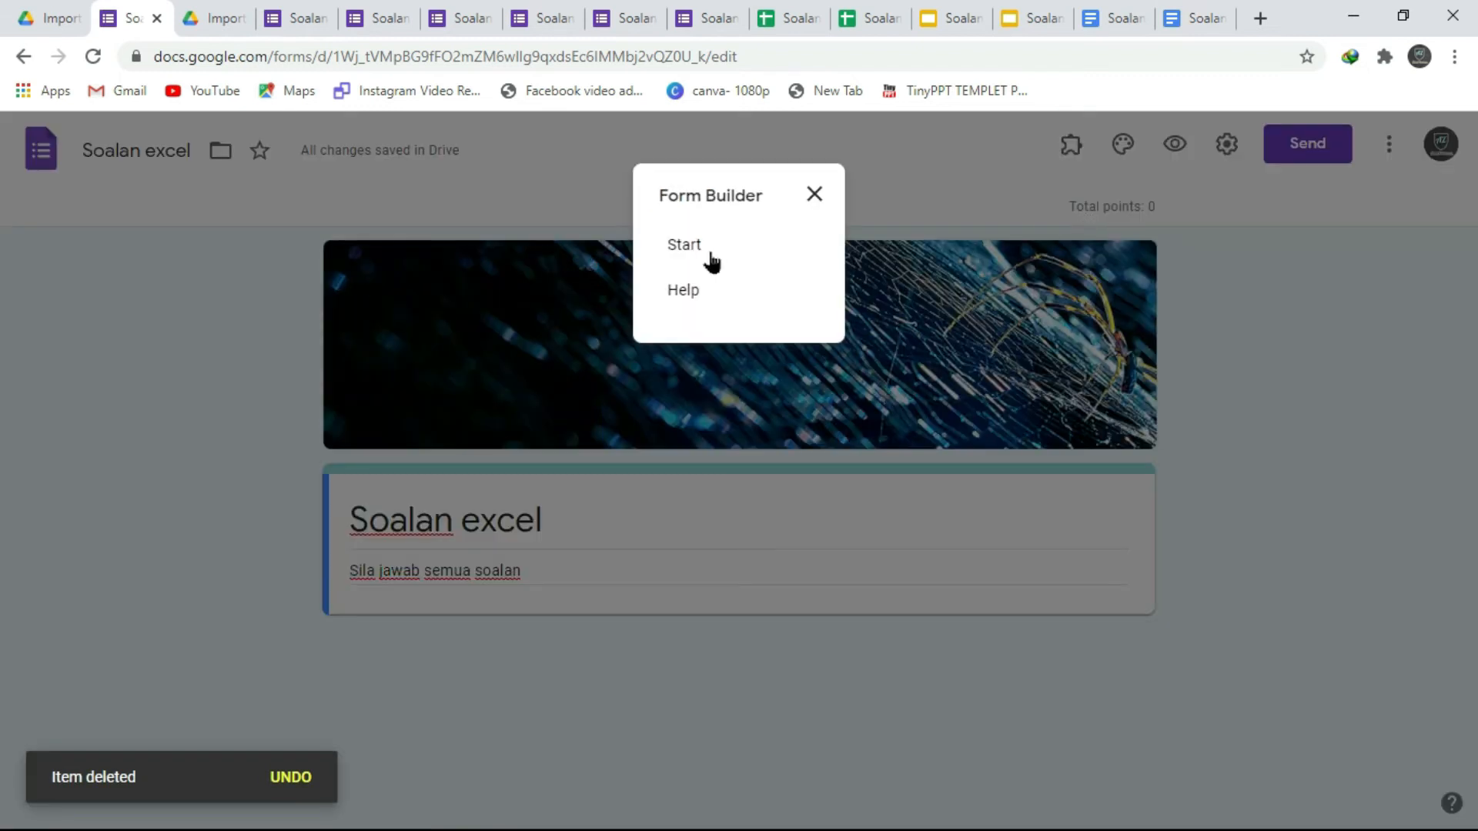
pyautogui.click(711, 254)
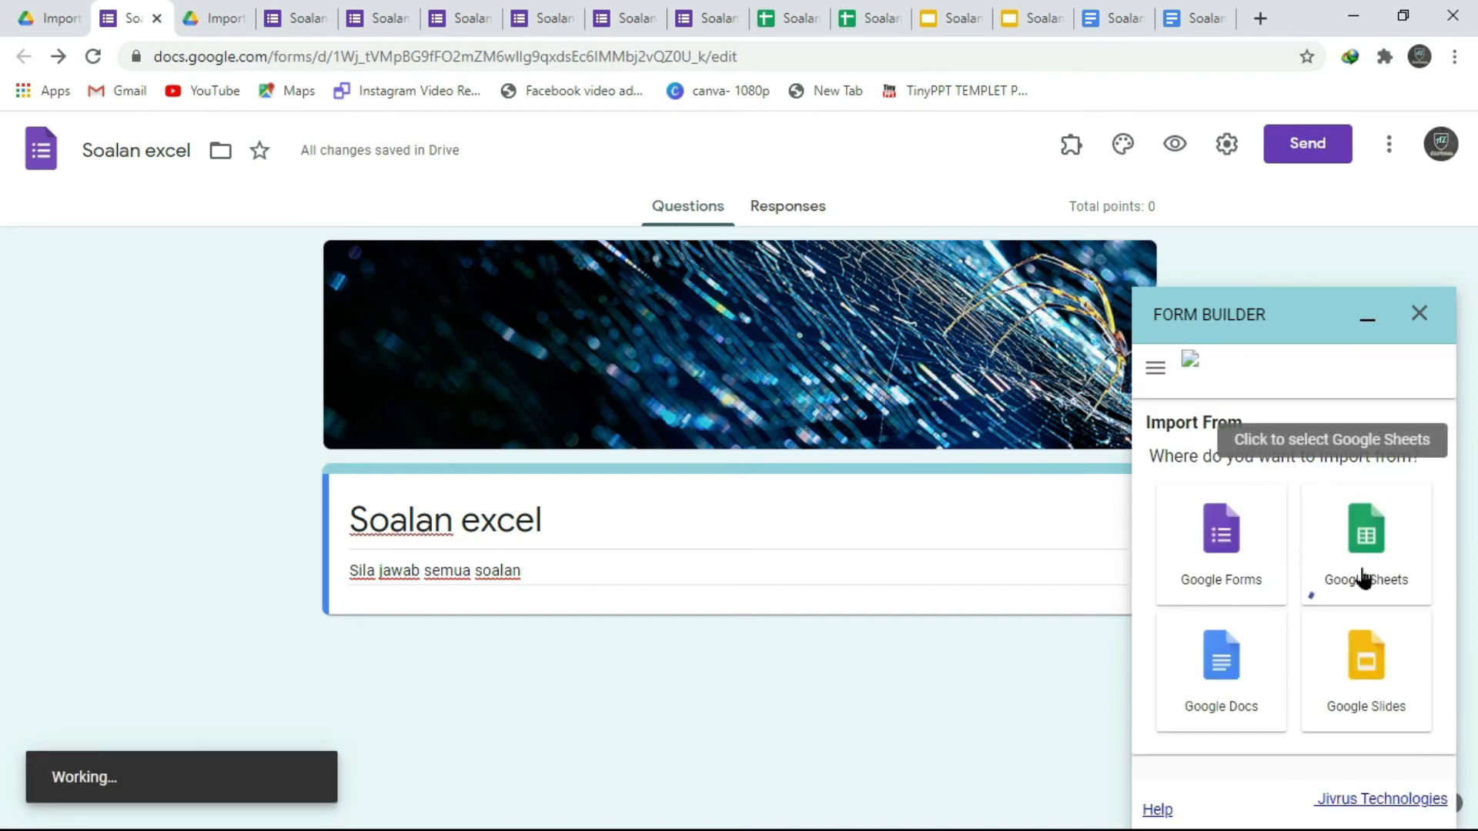
pyautogui.click(1374, 552)
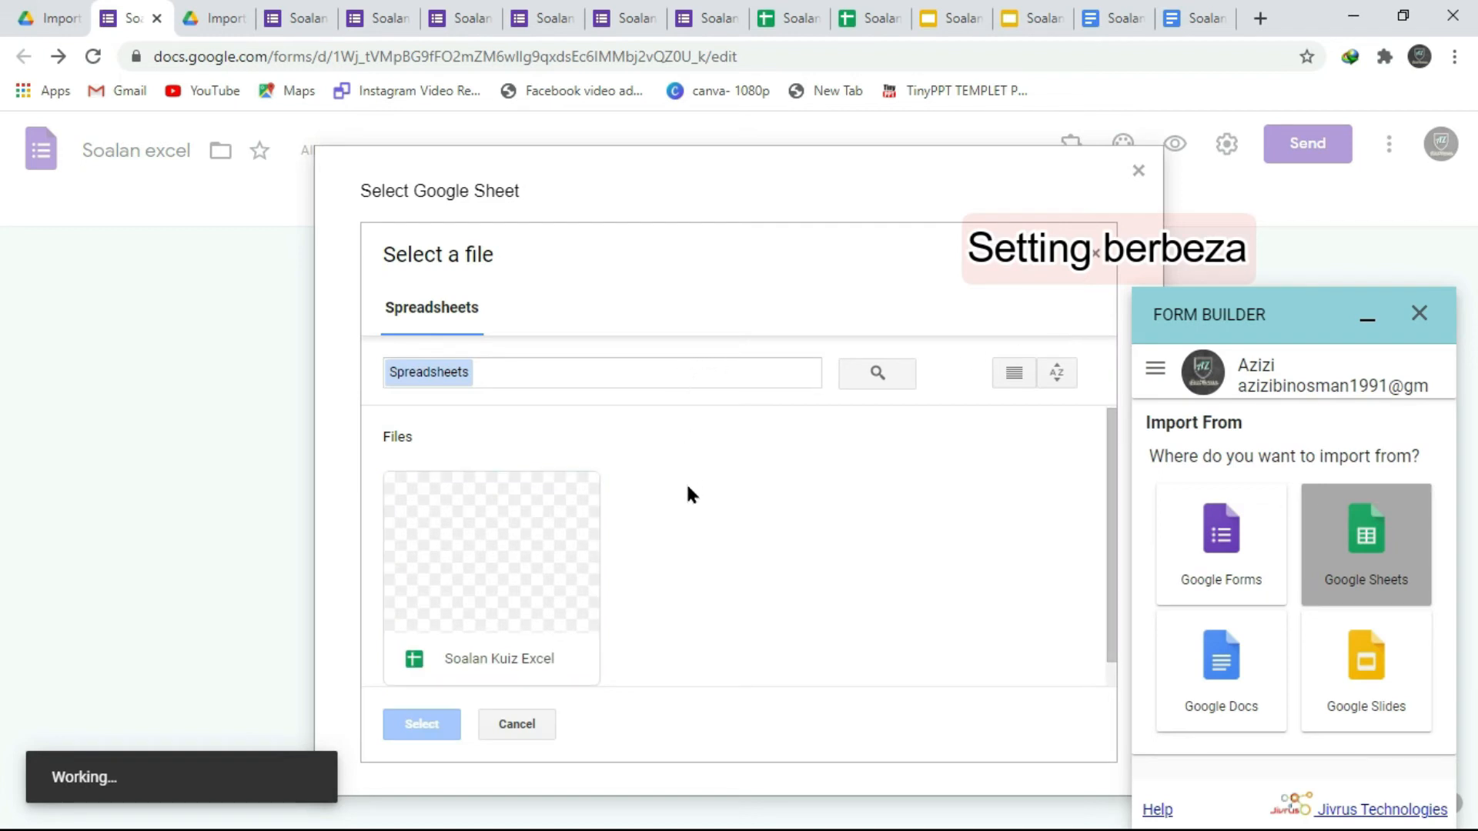
pyautogui.click(470, 593)
pyautogui.click(424, 725)
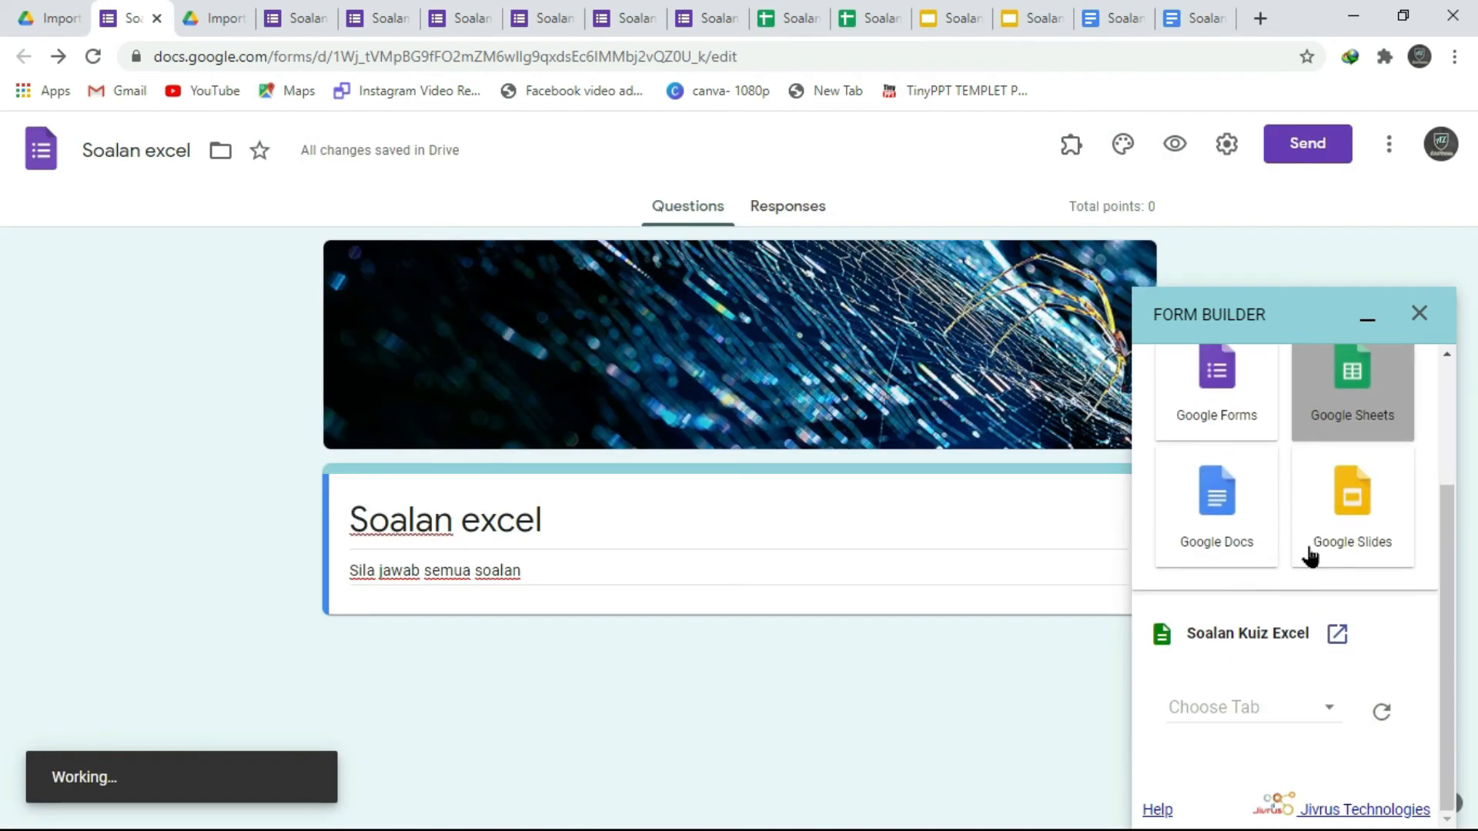
pyautogui.click(1329, 716)
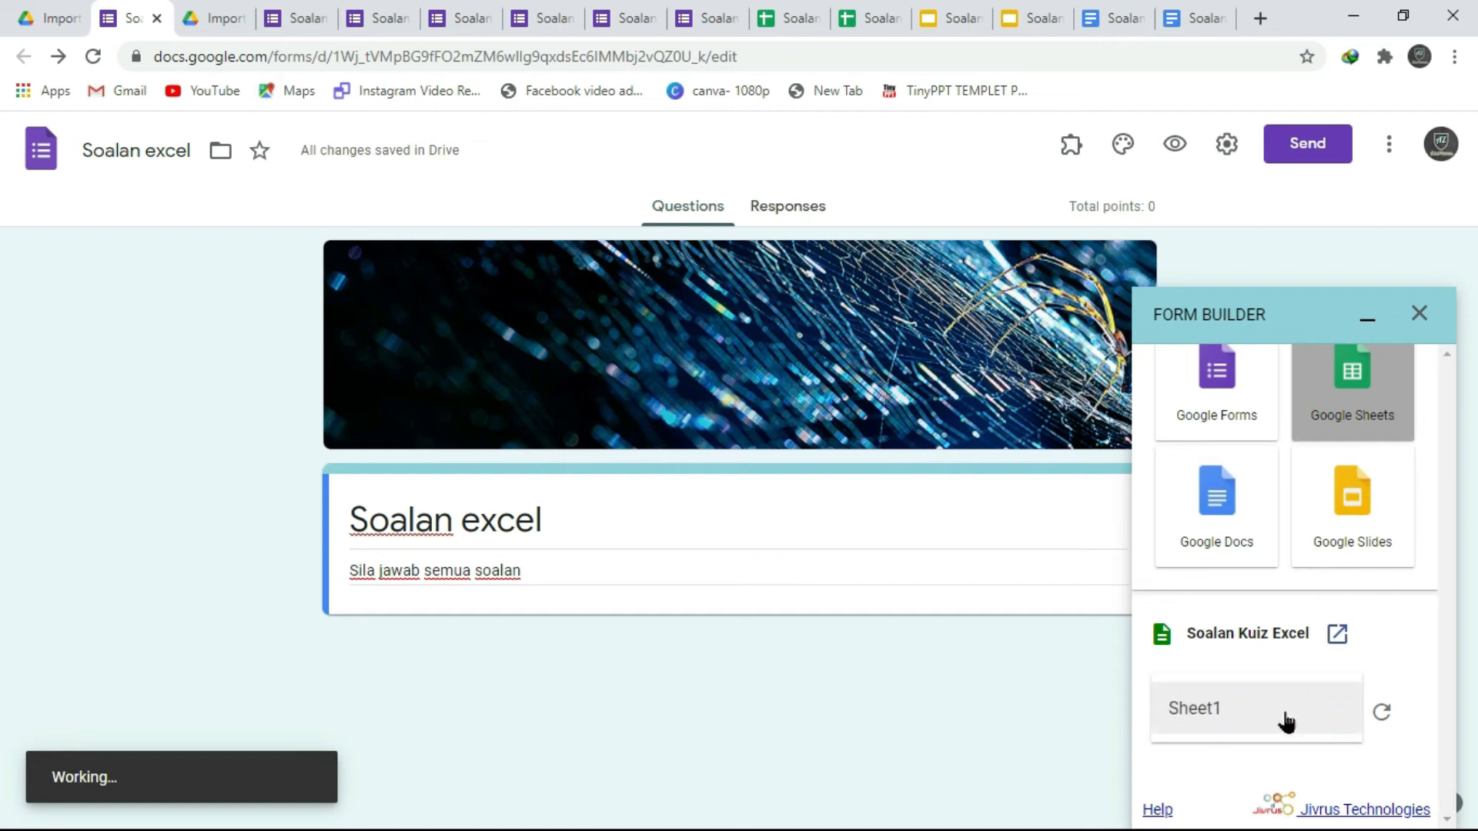
pyautogui.click(1194, 722)
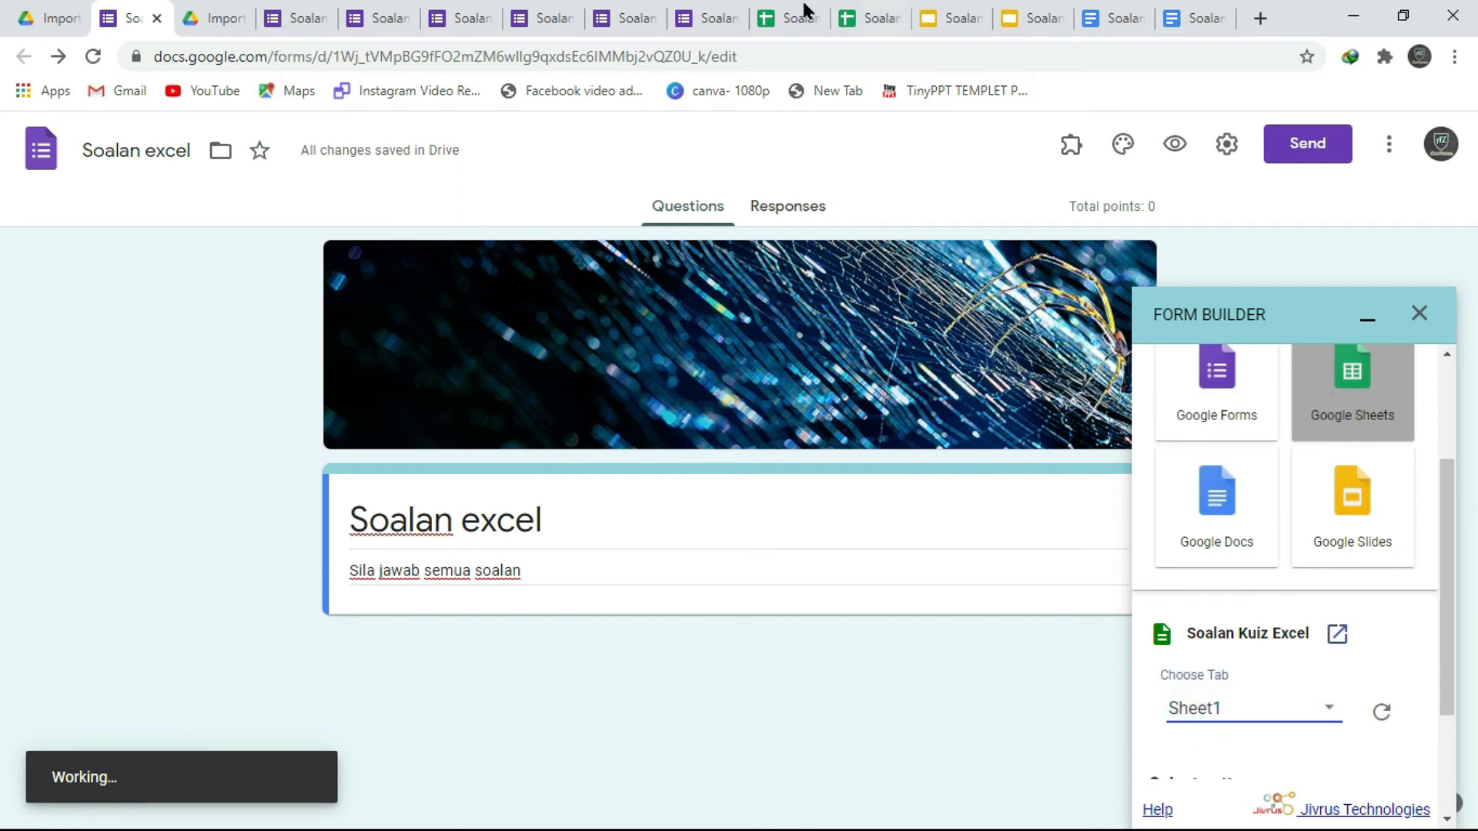
# Check the question layout in the Soalan Kuiz Excel sheet and set the import pattern to Quiz
pyautogui.click(859, 17)
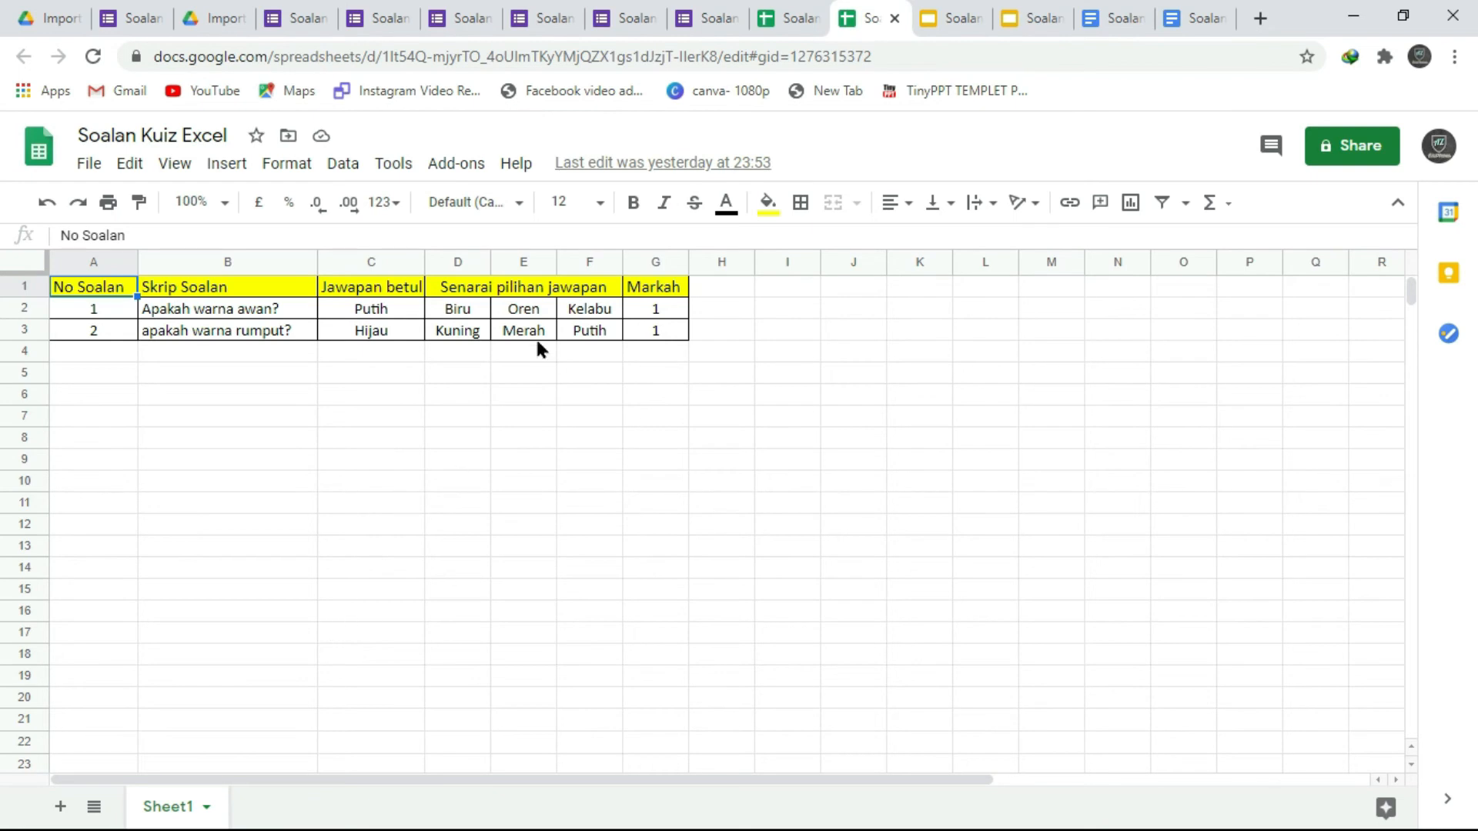
pyautogui.hotkey('ctrl', '2')
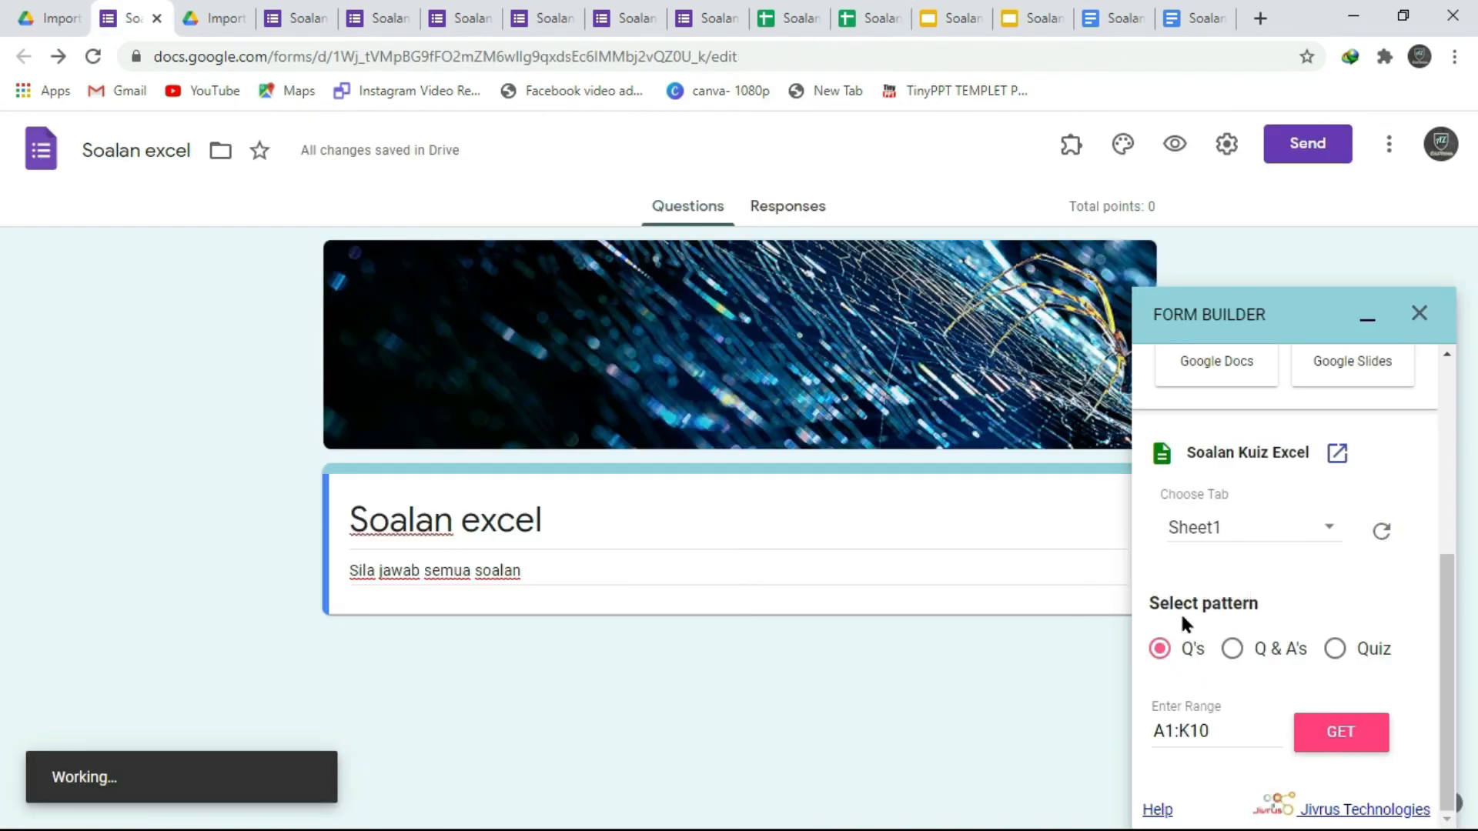
pyautogui.click(1336, 649)
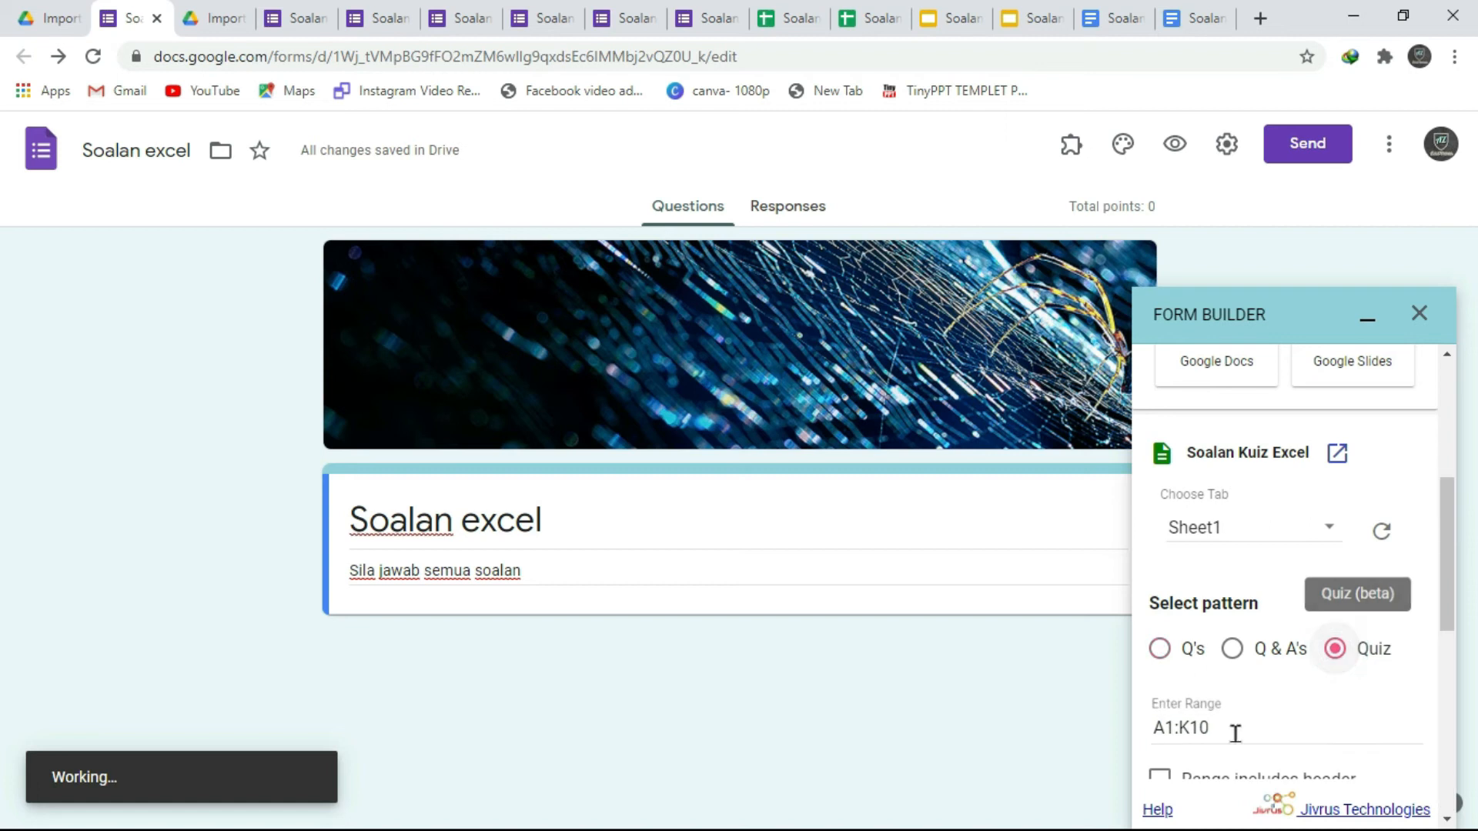
pyautogui.scroll(-3, 1233, 728)
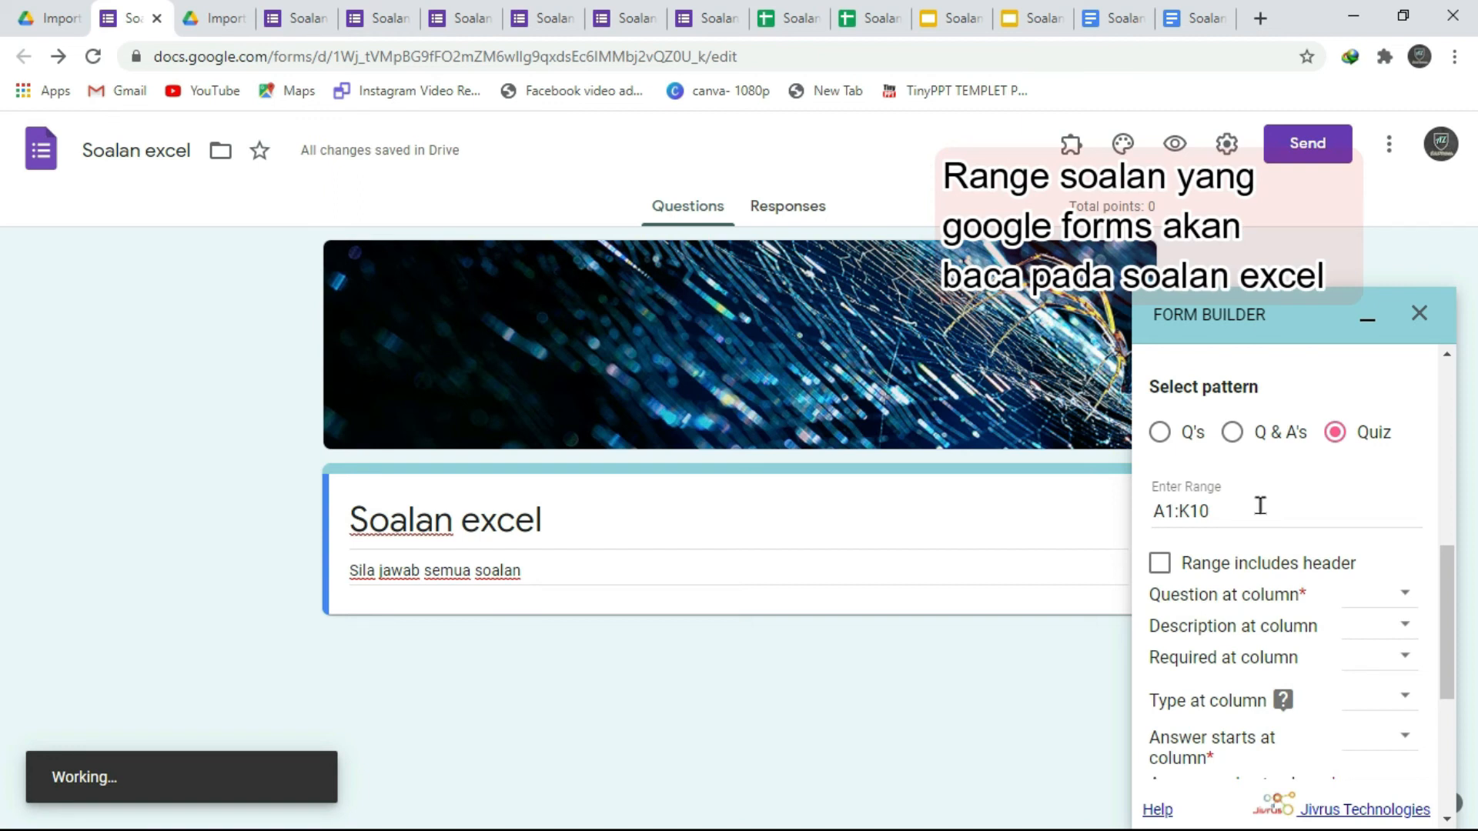
# Examine the question rows in the Soalan Kuiz Excel sheet to identify the first cell of the import range
pyautogui.click(872, 23)
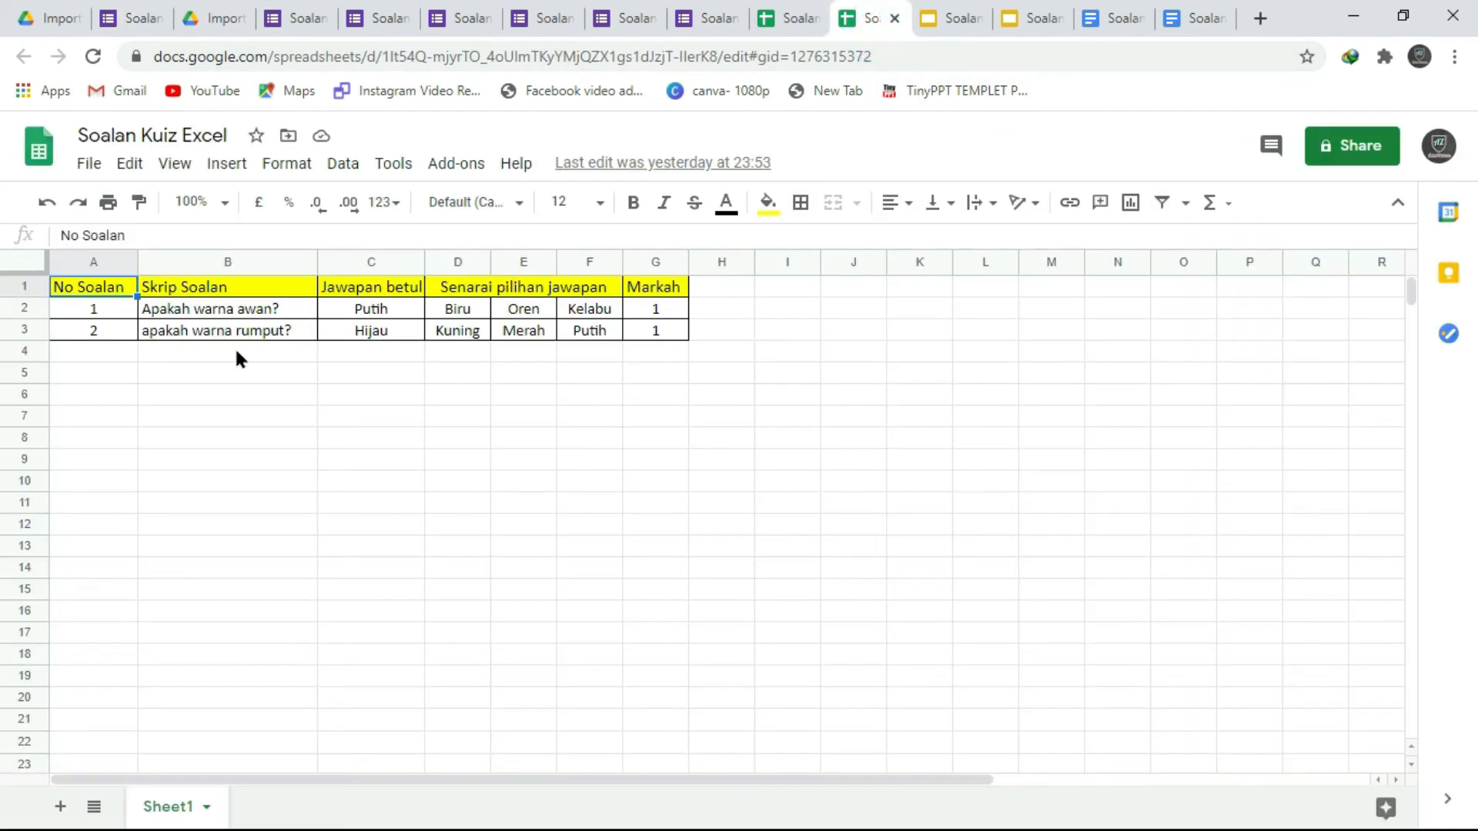
pyautogui.click(209, 377)
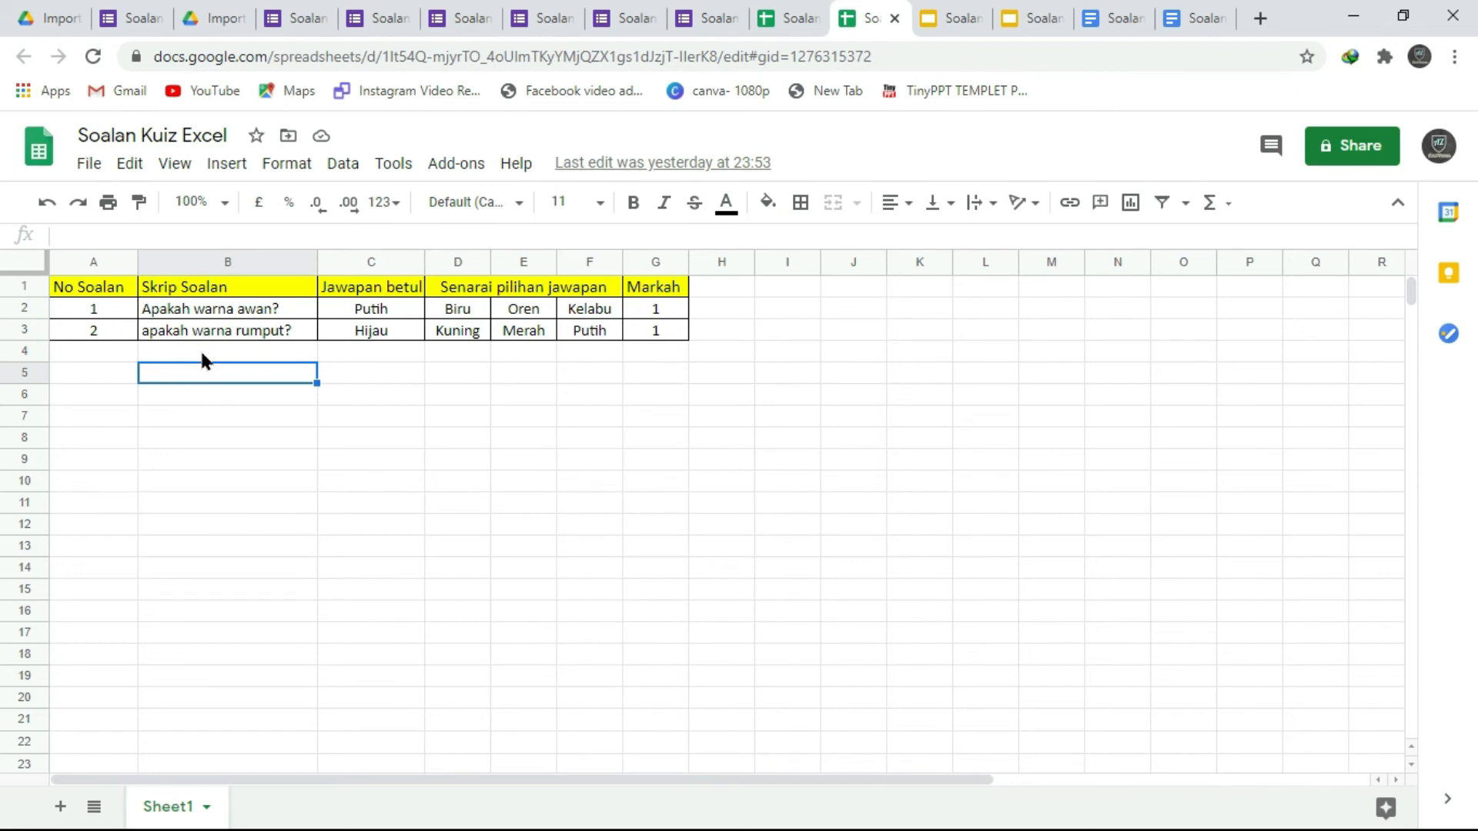
pyautogui.click(201, 436)
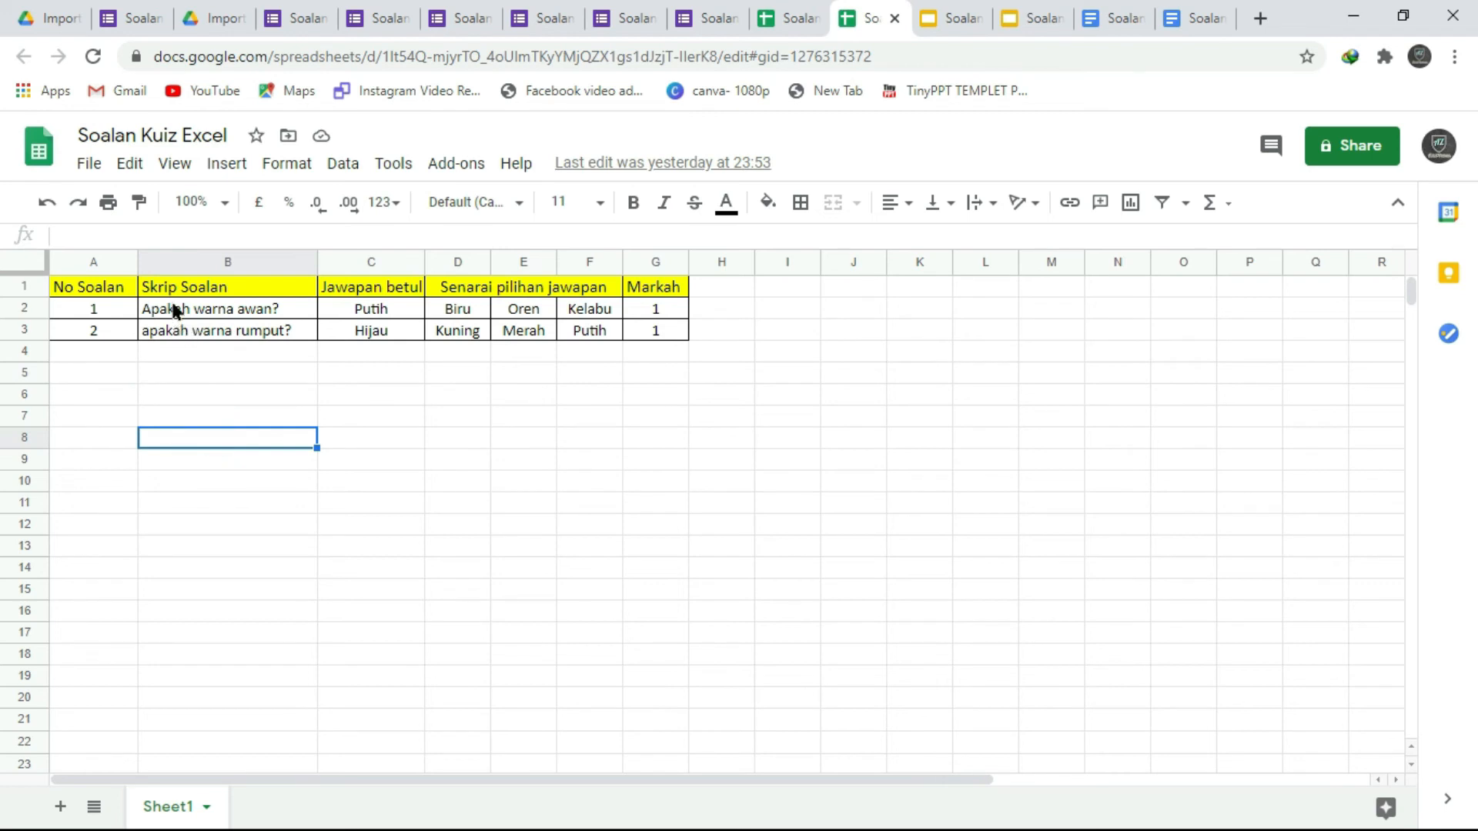
pyautogui.moveTo(176, 311); pyautogui.dragTo(662, 331)
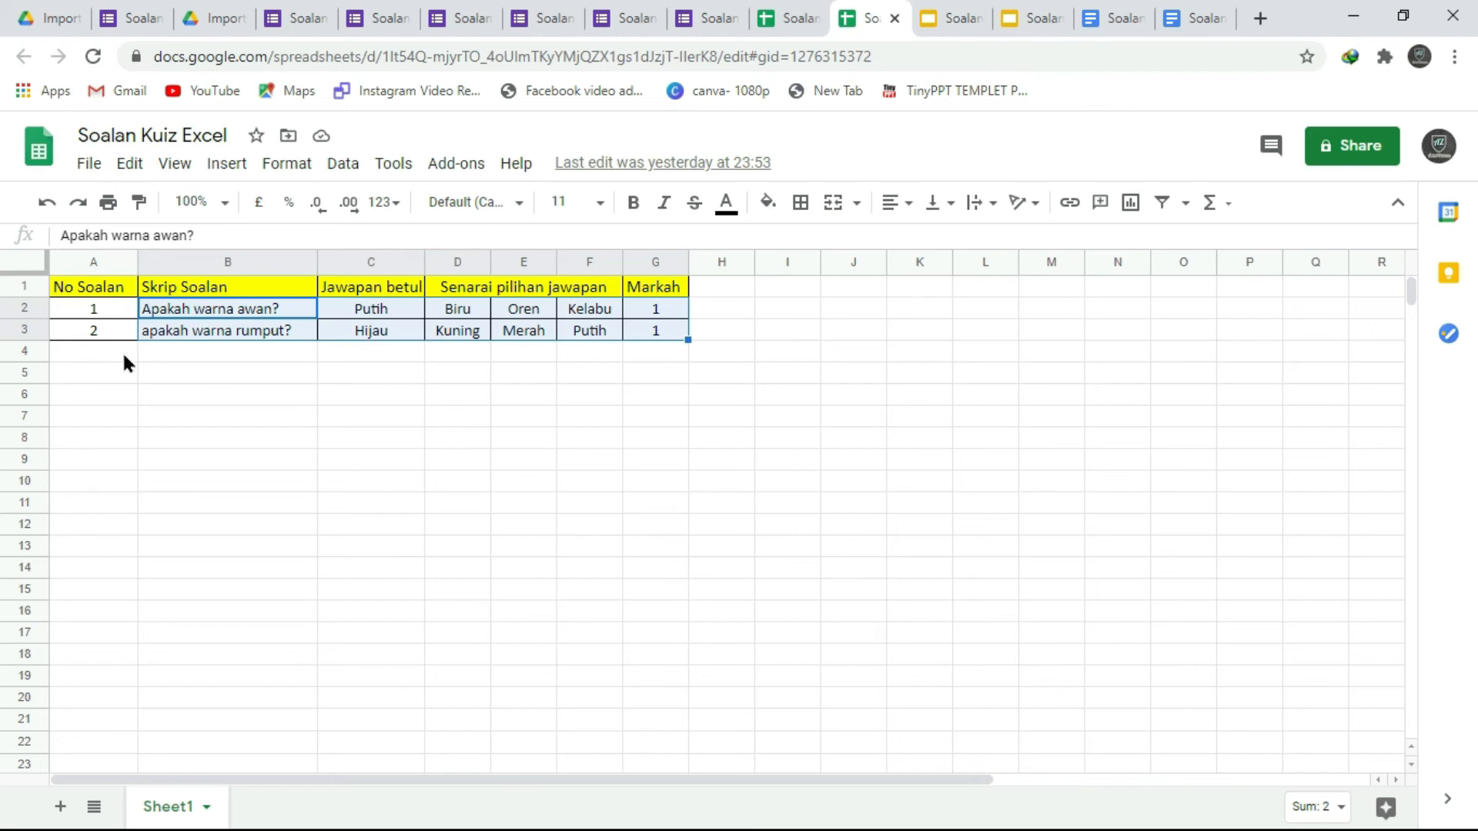
pyautogui.click(208, 398)
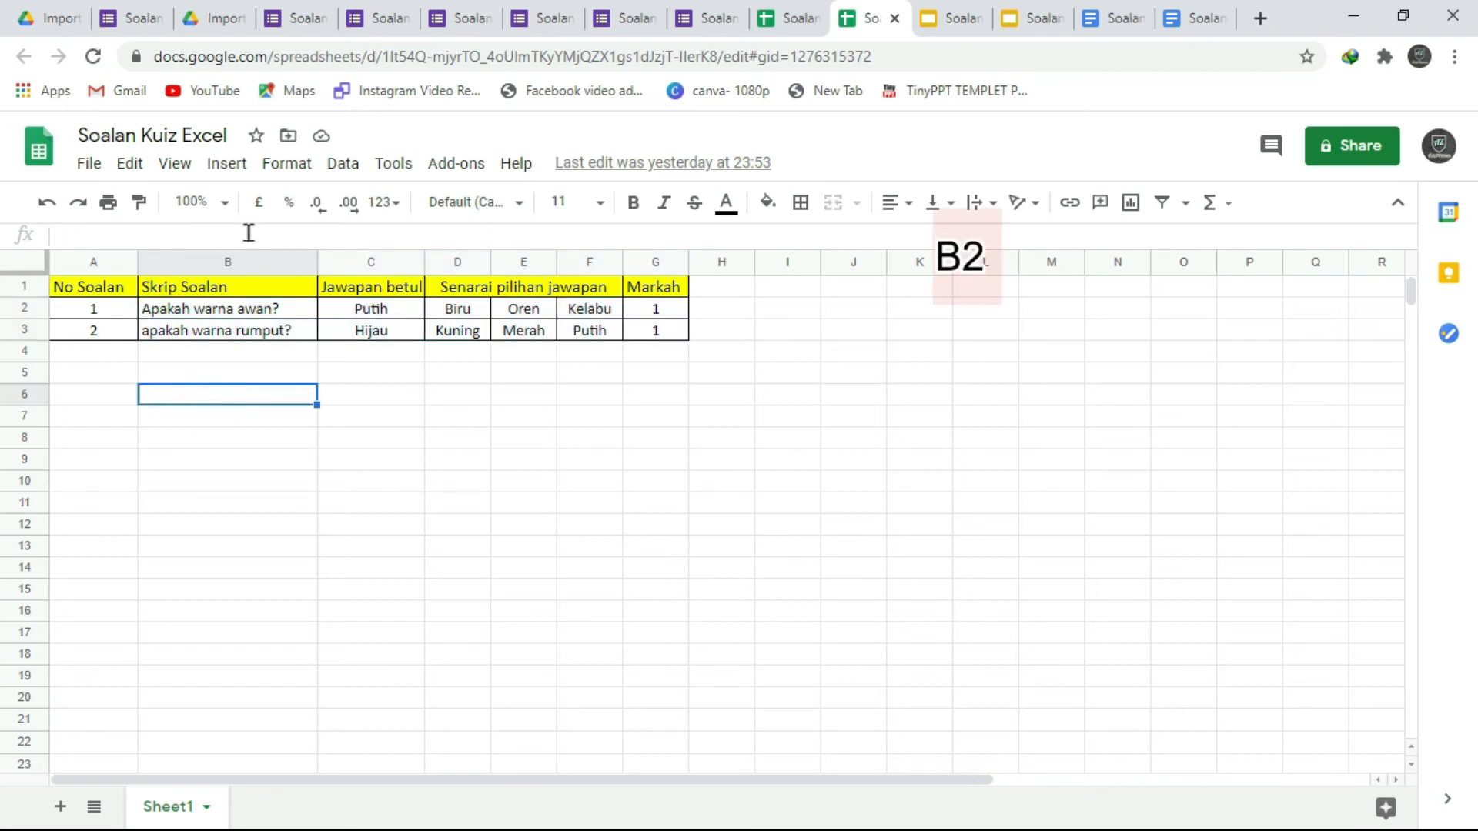
pyautogui.click(228, 262)
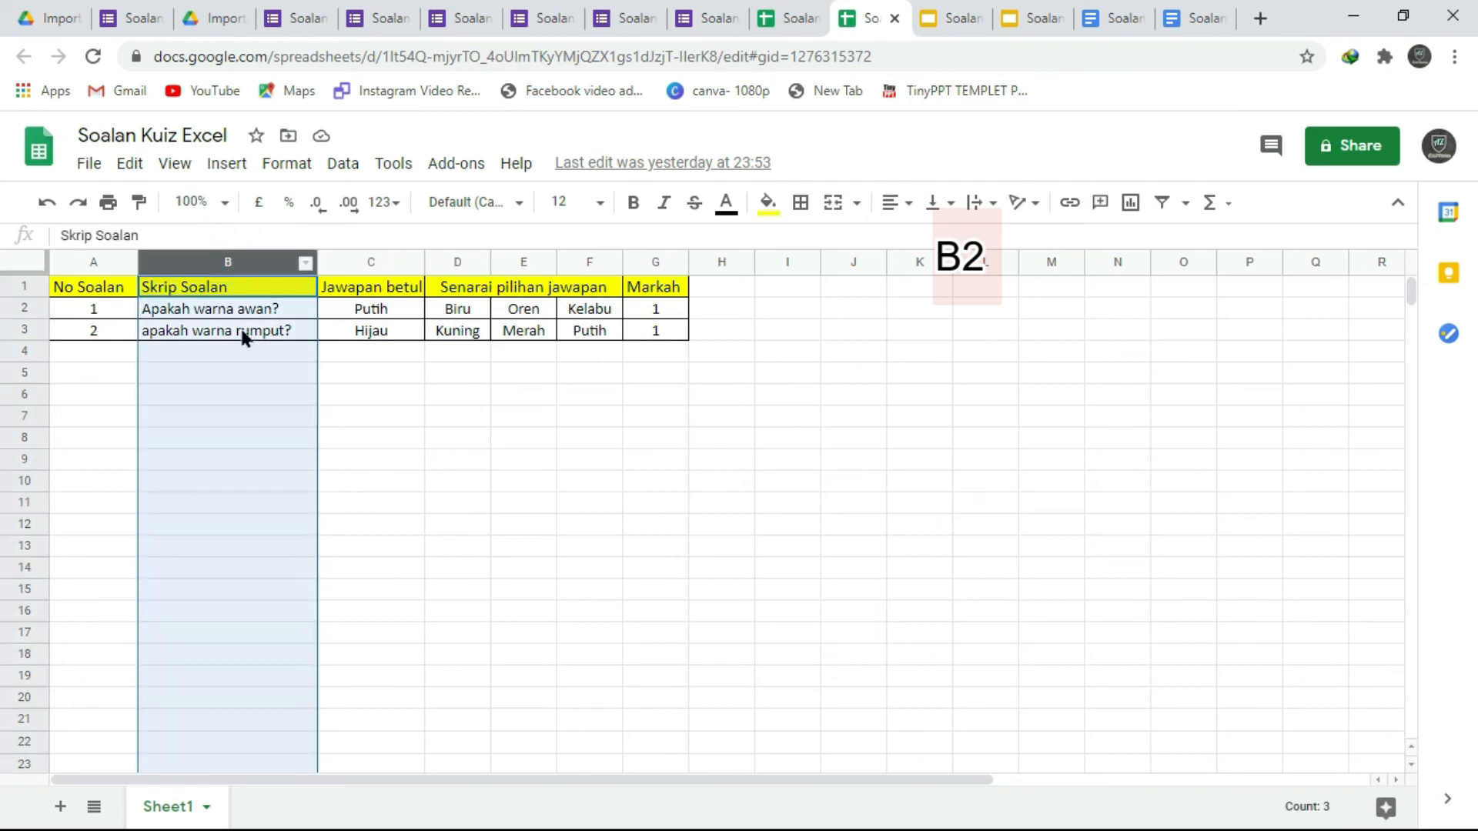
pyautogui.click(23, 307)
pyautogui.click(247, 260)
pyautogui.click(23, 308)
pyautogui.click(157, 312)
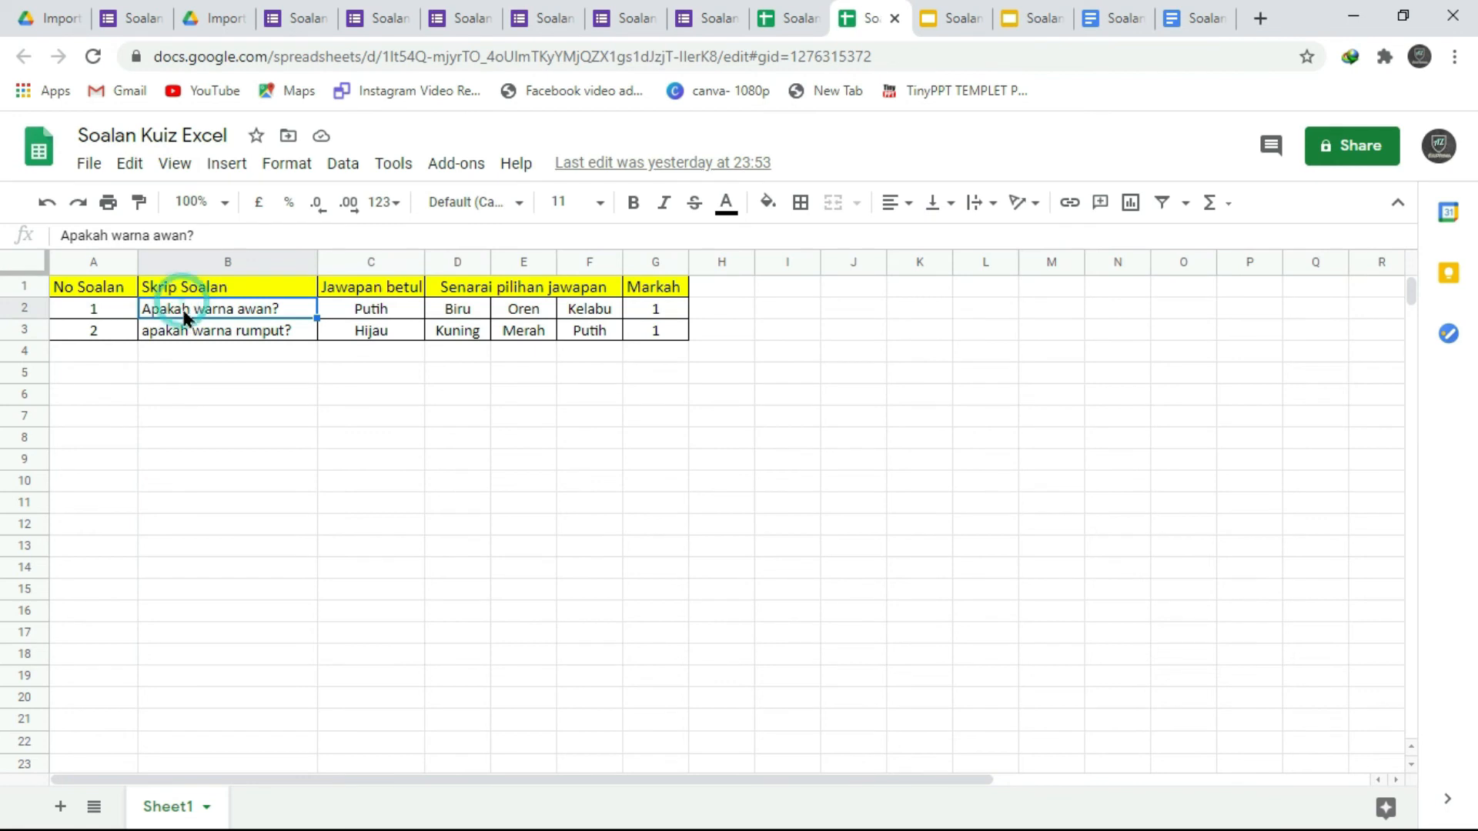
# Set the start of the Form Builder import range to B2 in the Soalan excel form
pyautogui.click(139, 17)
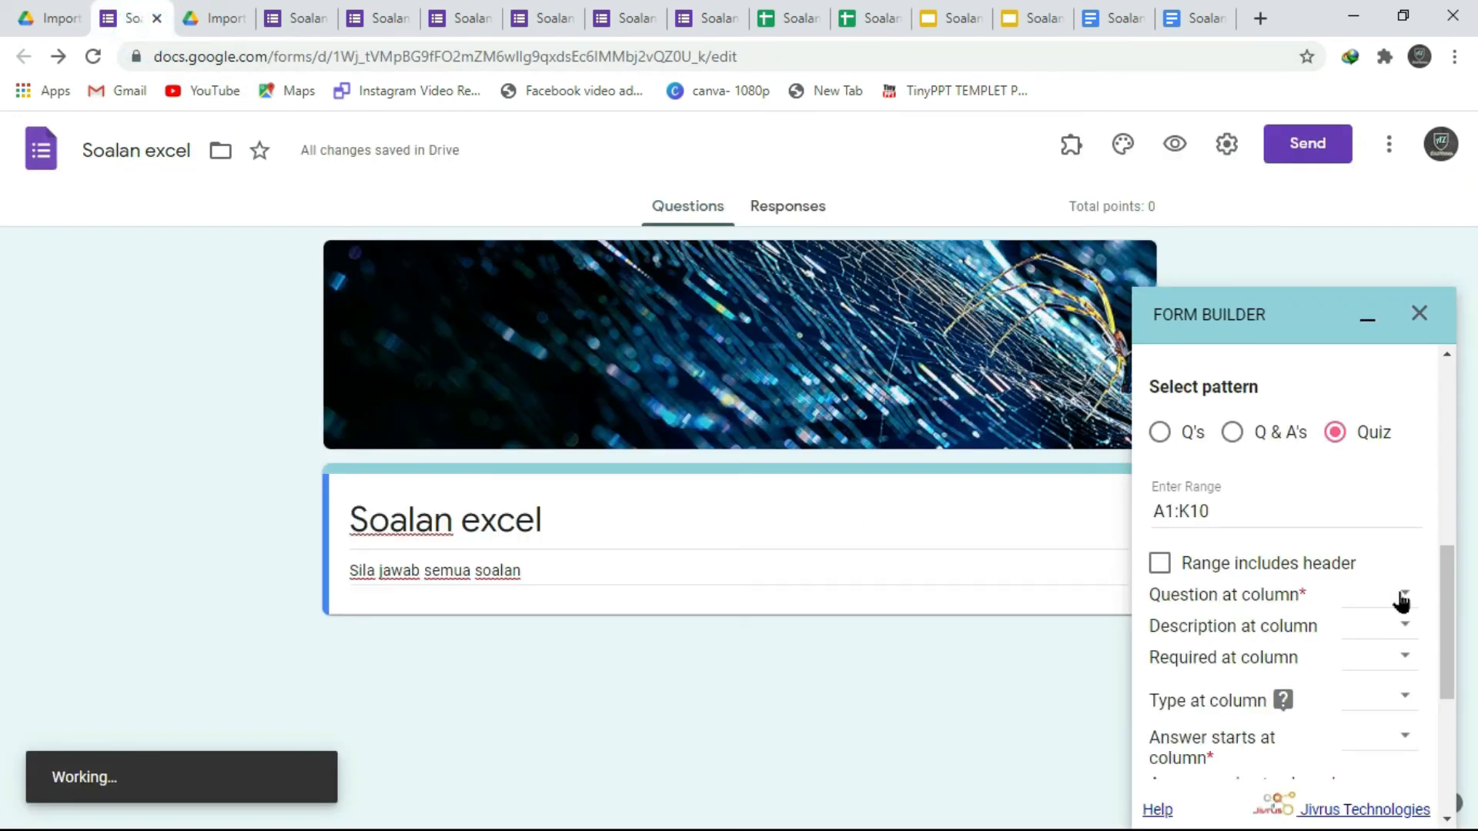
pyautogui.moveTo(1174, 512); pyautogui.dragTo(1124, 511)
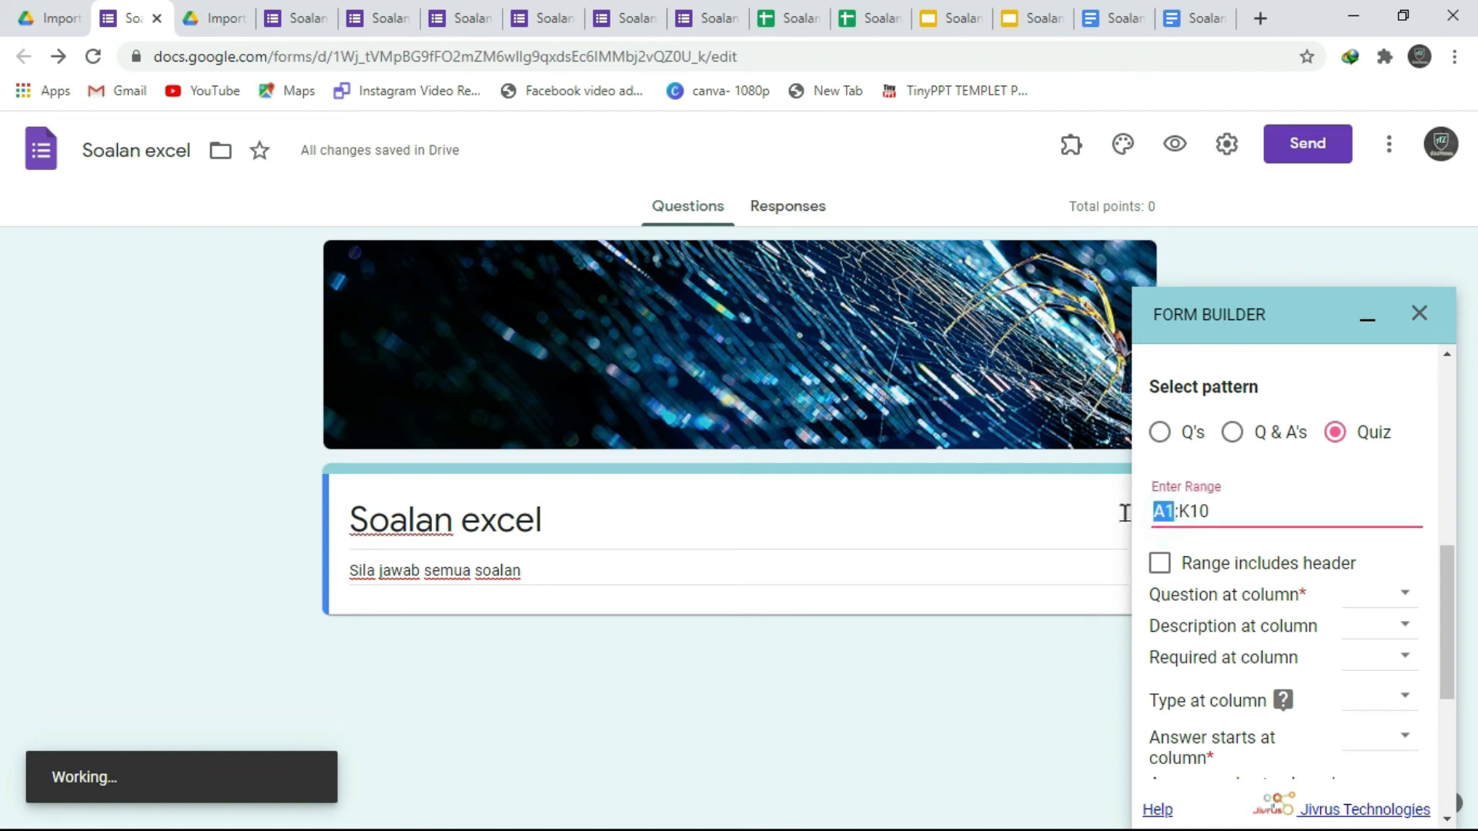
pyautogui.write('B2')
# Check the last Markah cell in the Soalan Kuiz Excel sheet and set the end of the import range to G3
pyautogui.click(875, 17)
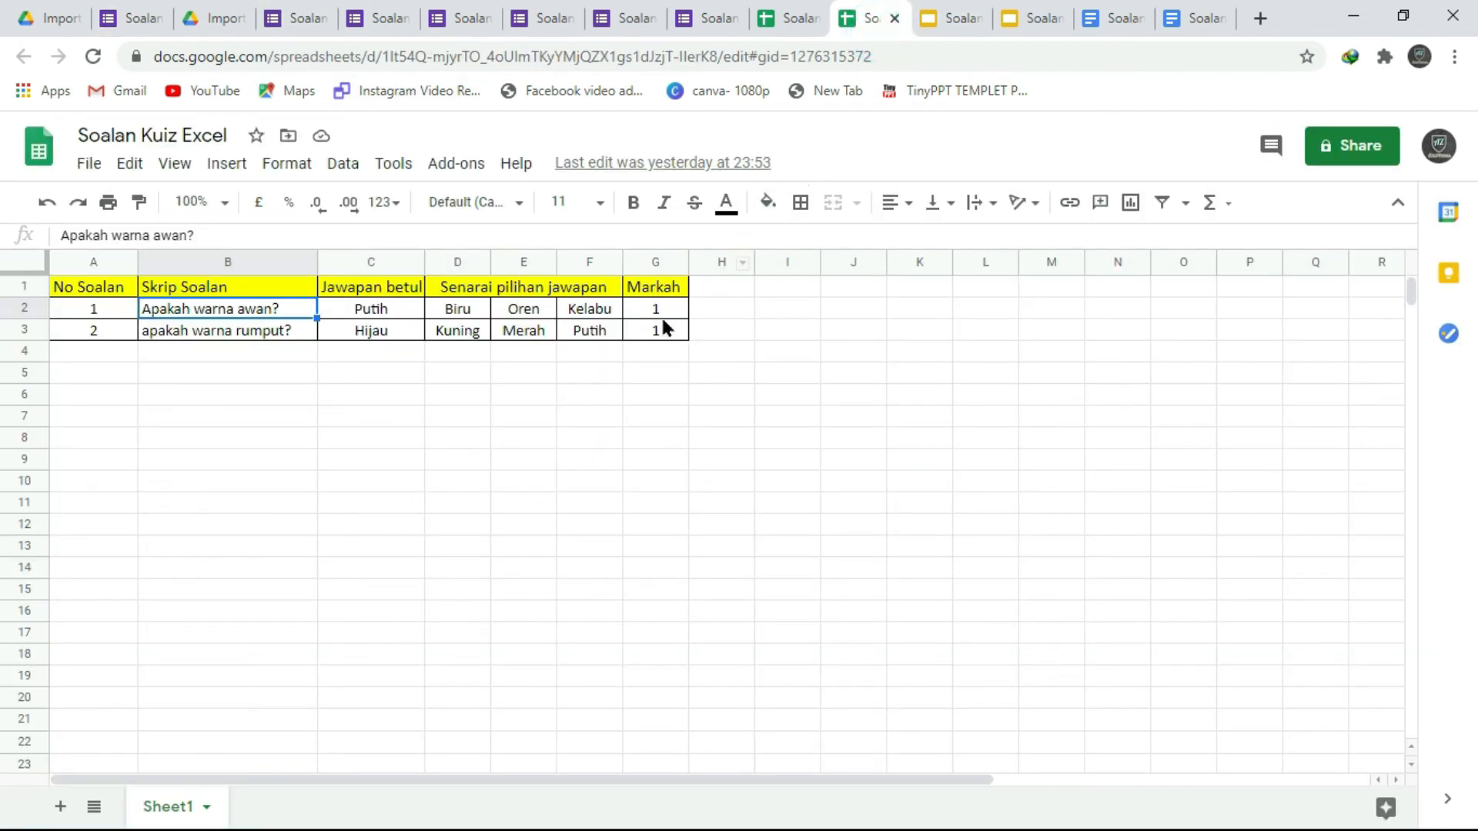
pyautogui.click(658, 262)
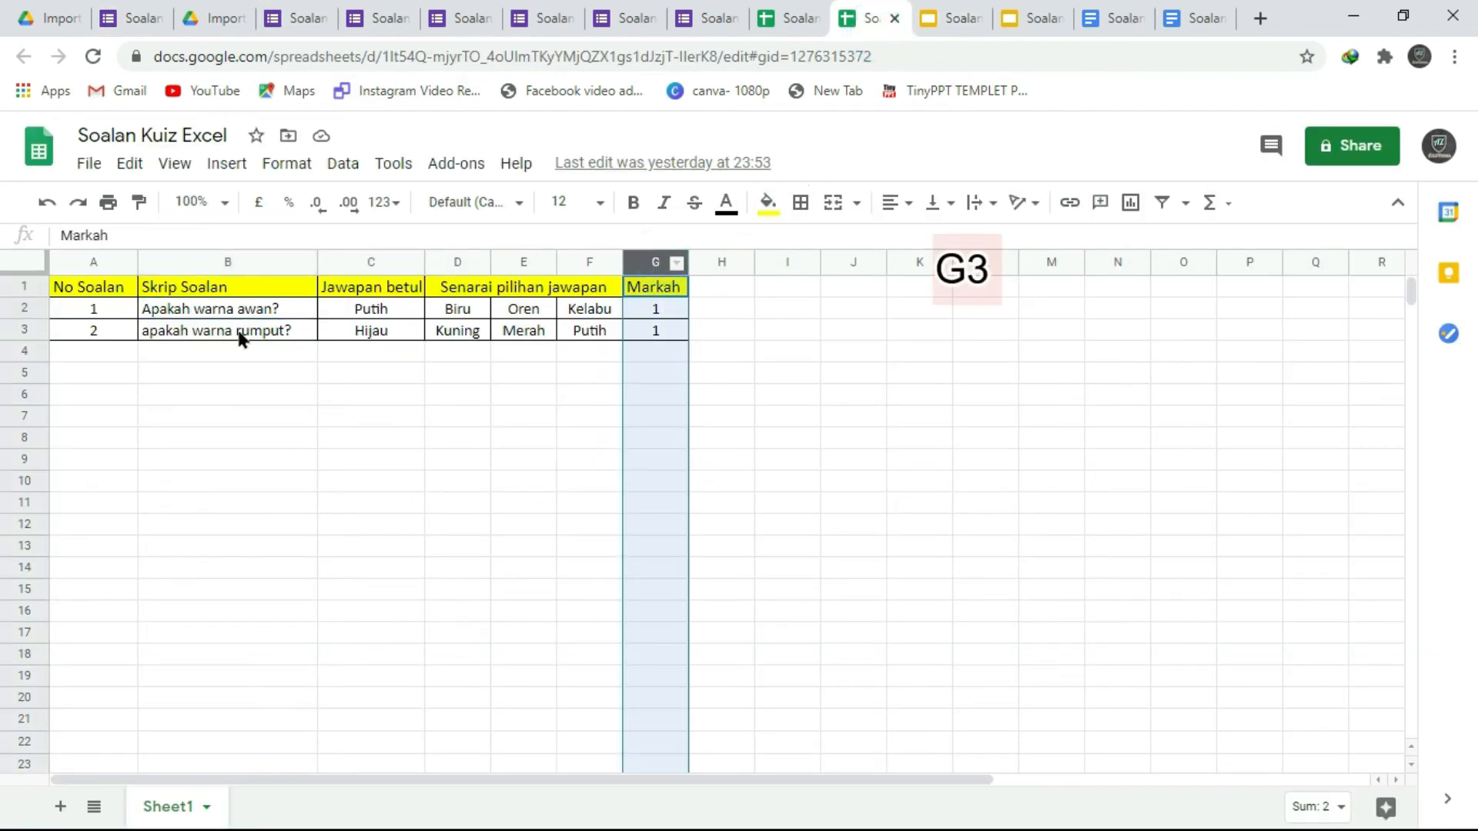
pyautogui.click(10, 331)
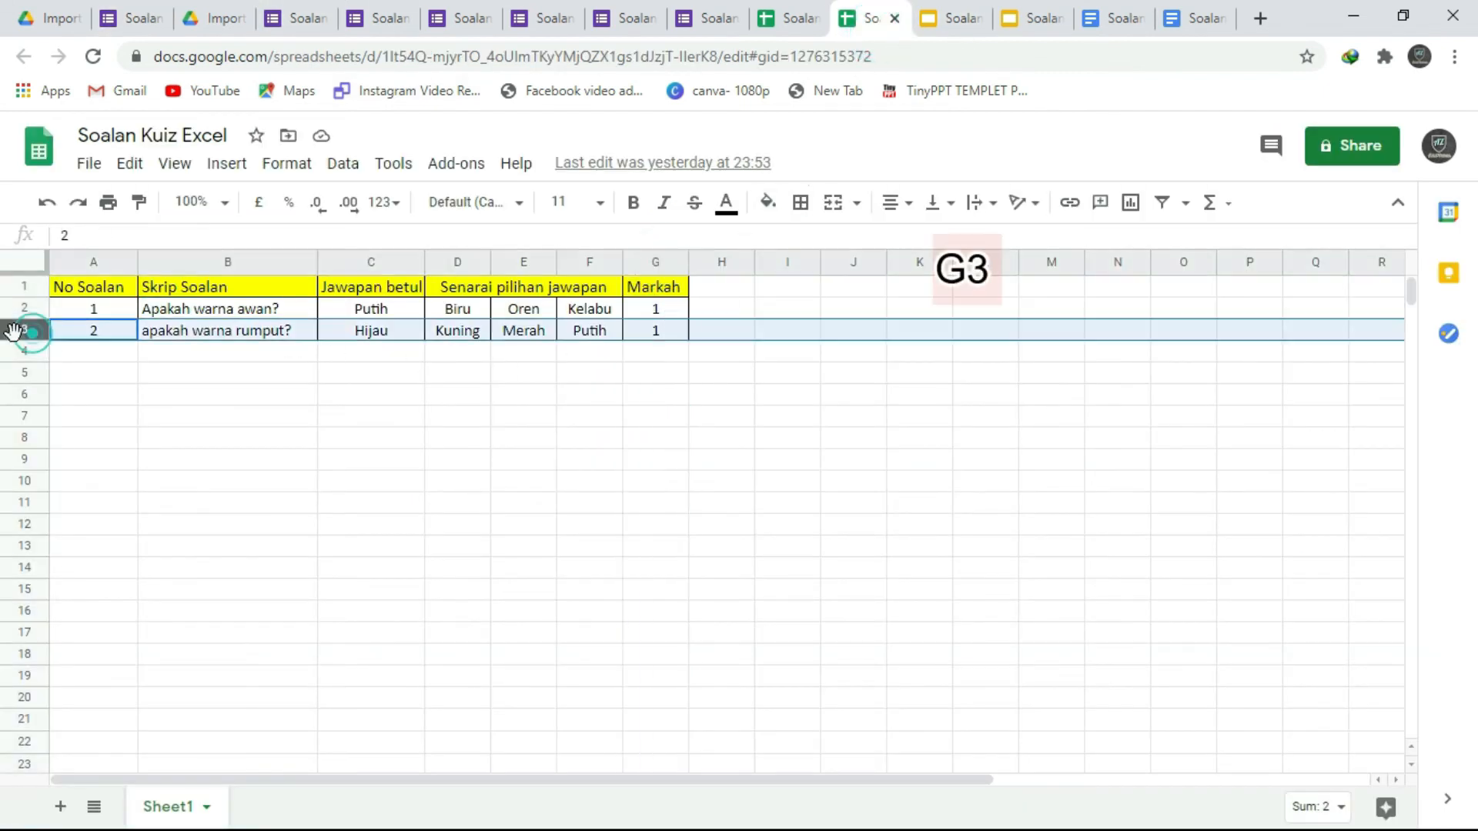
pyautogui.click(653, 339)
pyautogui.click(121, 28)
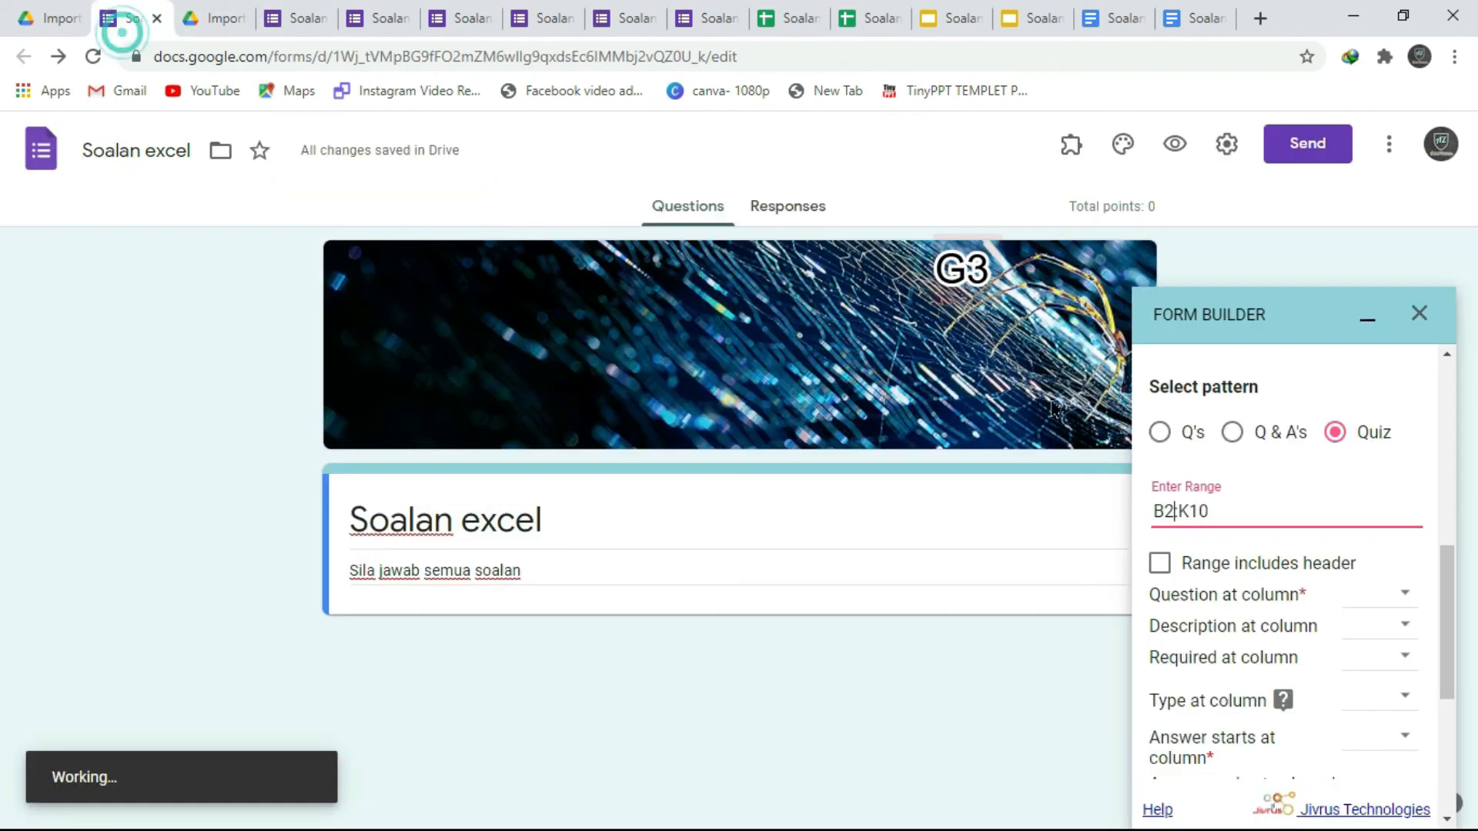
pyautogui.moveTo(1234, 514); pyautogui.dragTo(1179, 512)
pyautogui.write('G3')
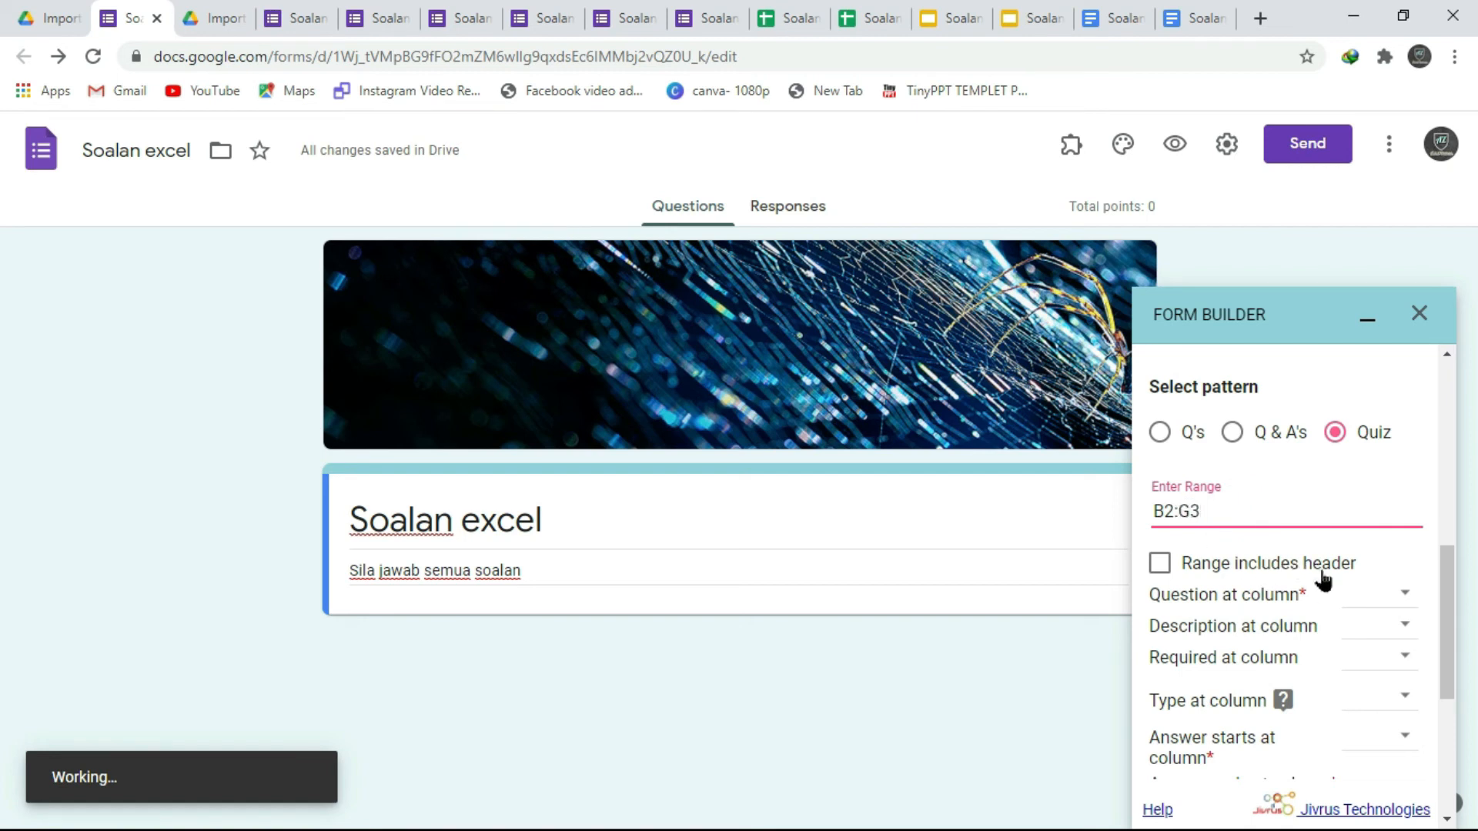
# Check the Skrip Soalan column in the sheet and set the import's question column to B
pyautogui.scroll(-1, 1370, 525)
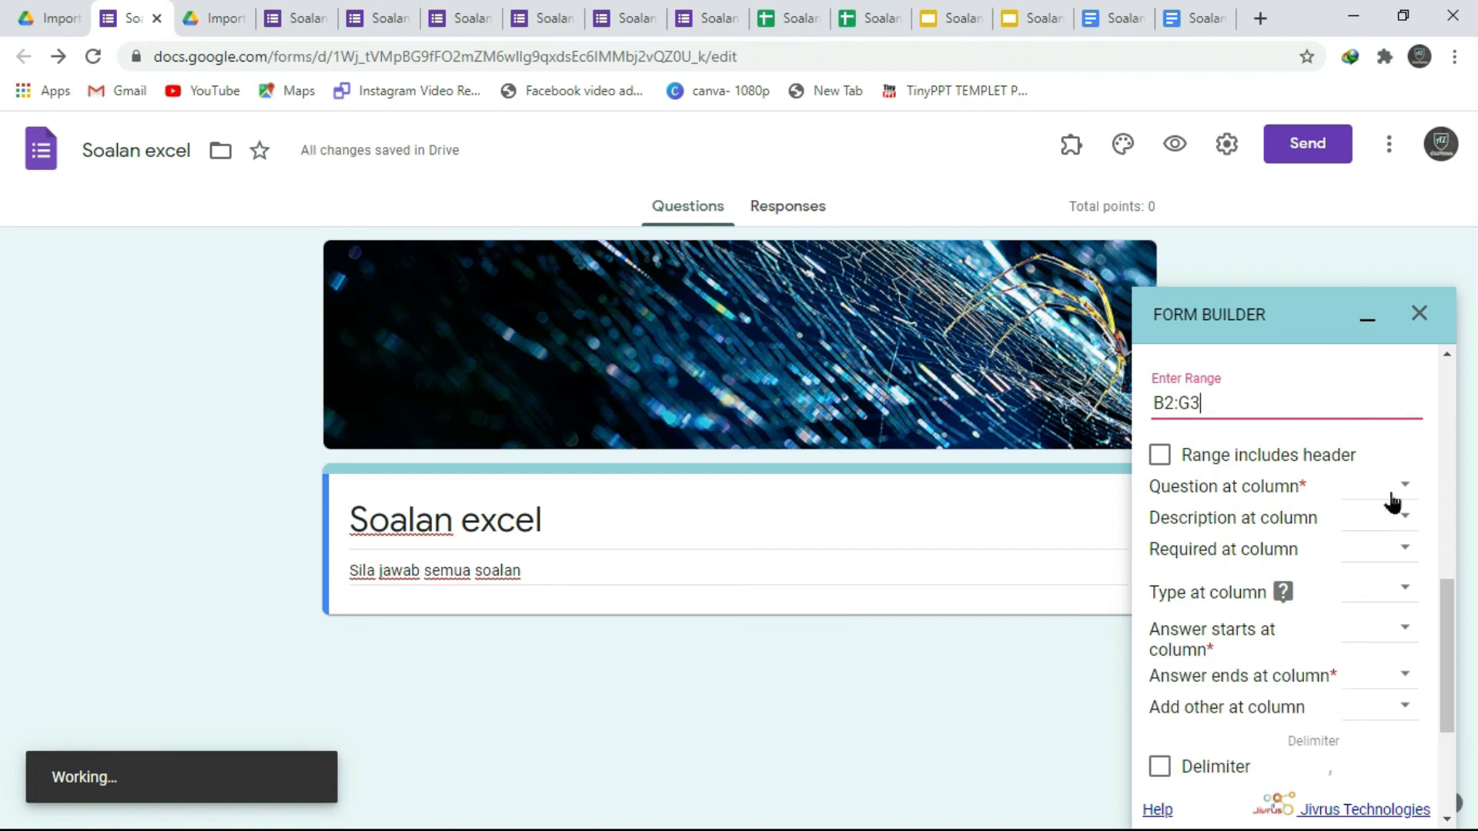
pyautogui.click(853, 15)
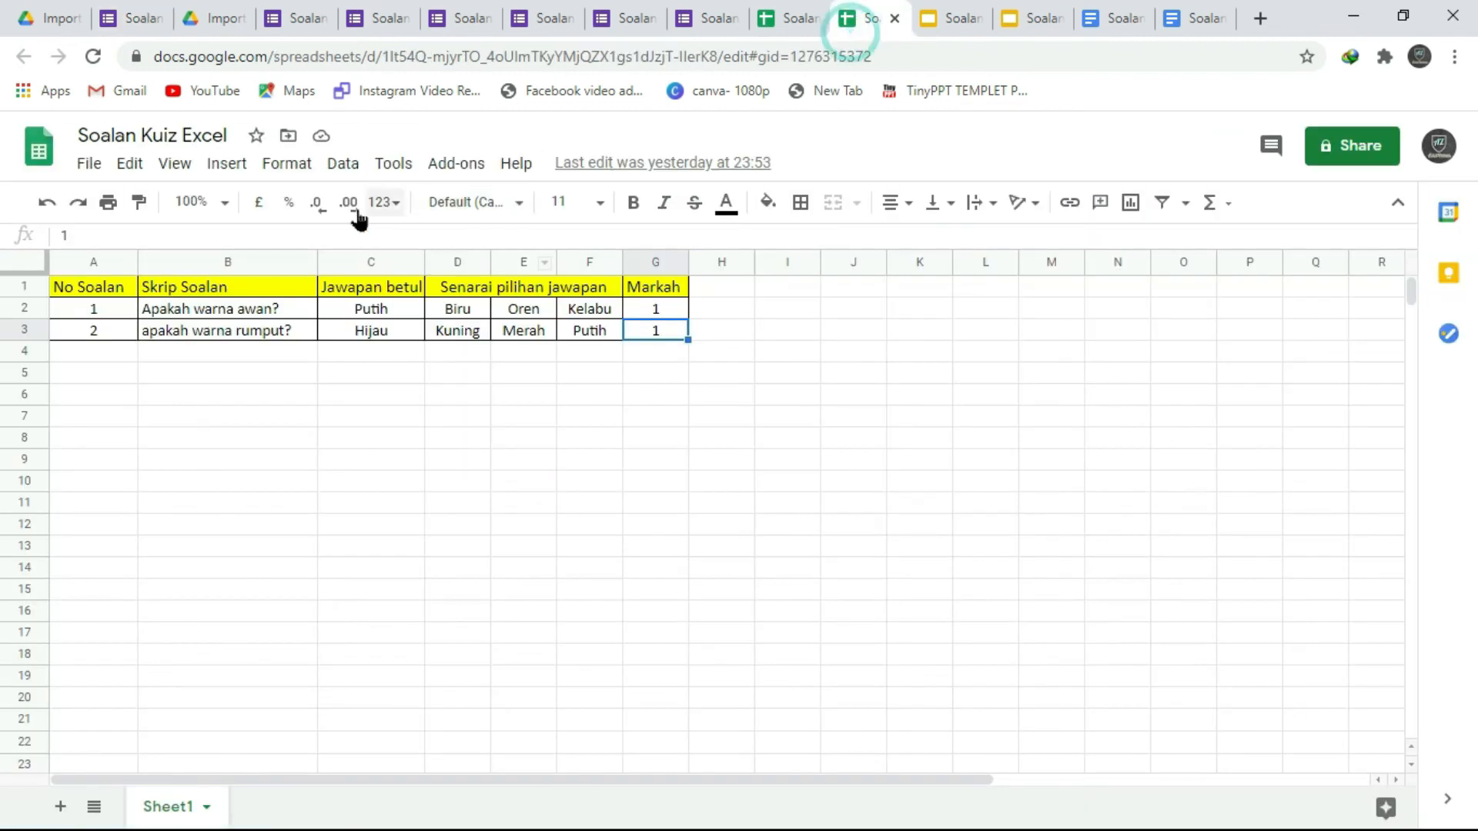
pyautogui.click(249, 264)
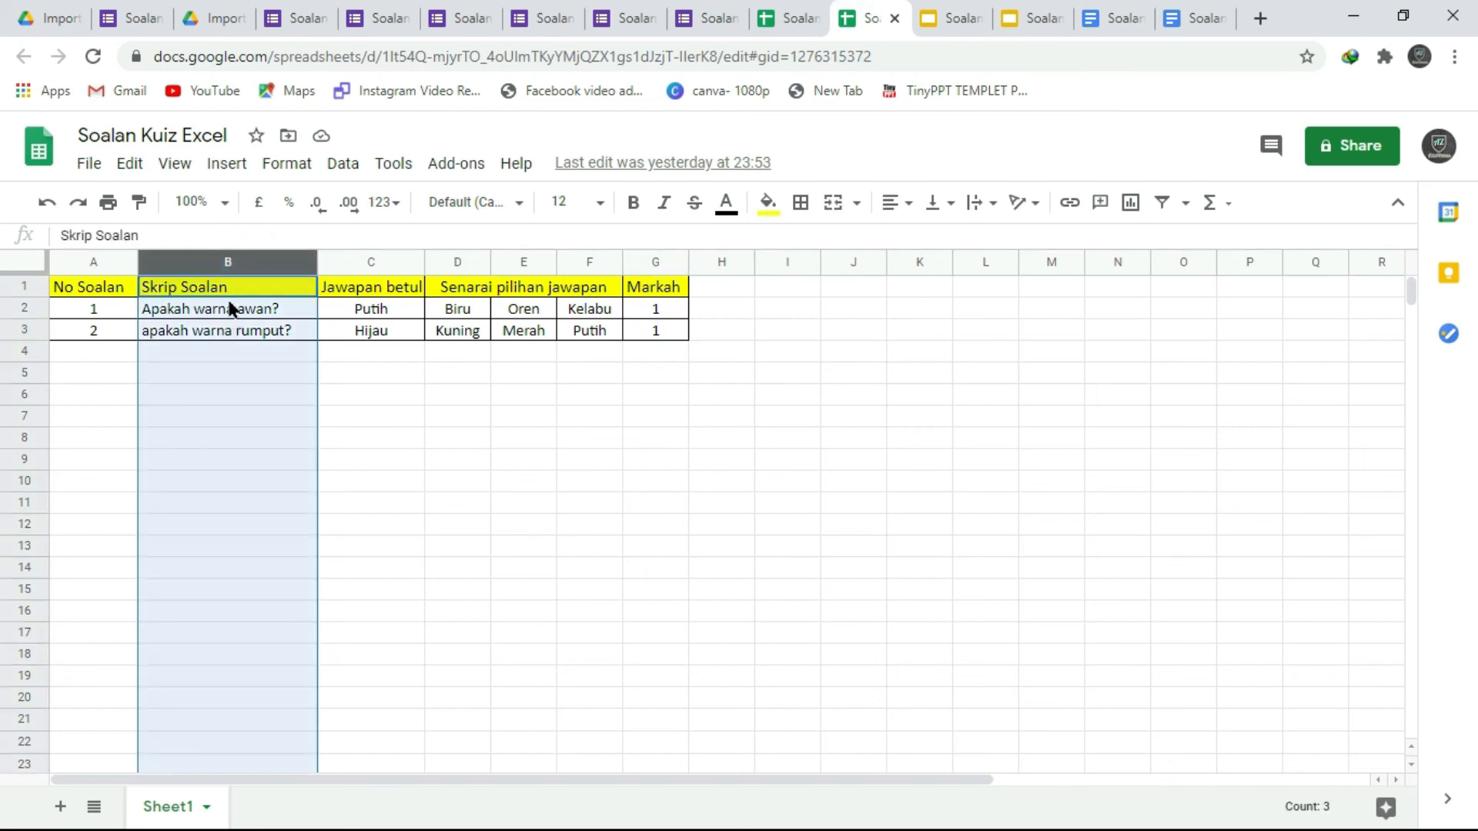
pyautogui.click(168, 23)
pyautogui.click(1406, 489)
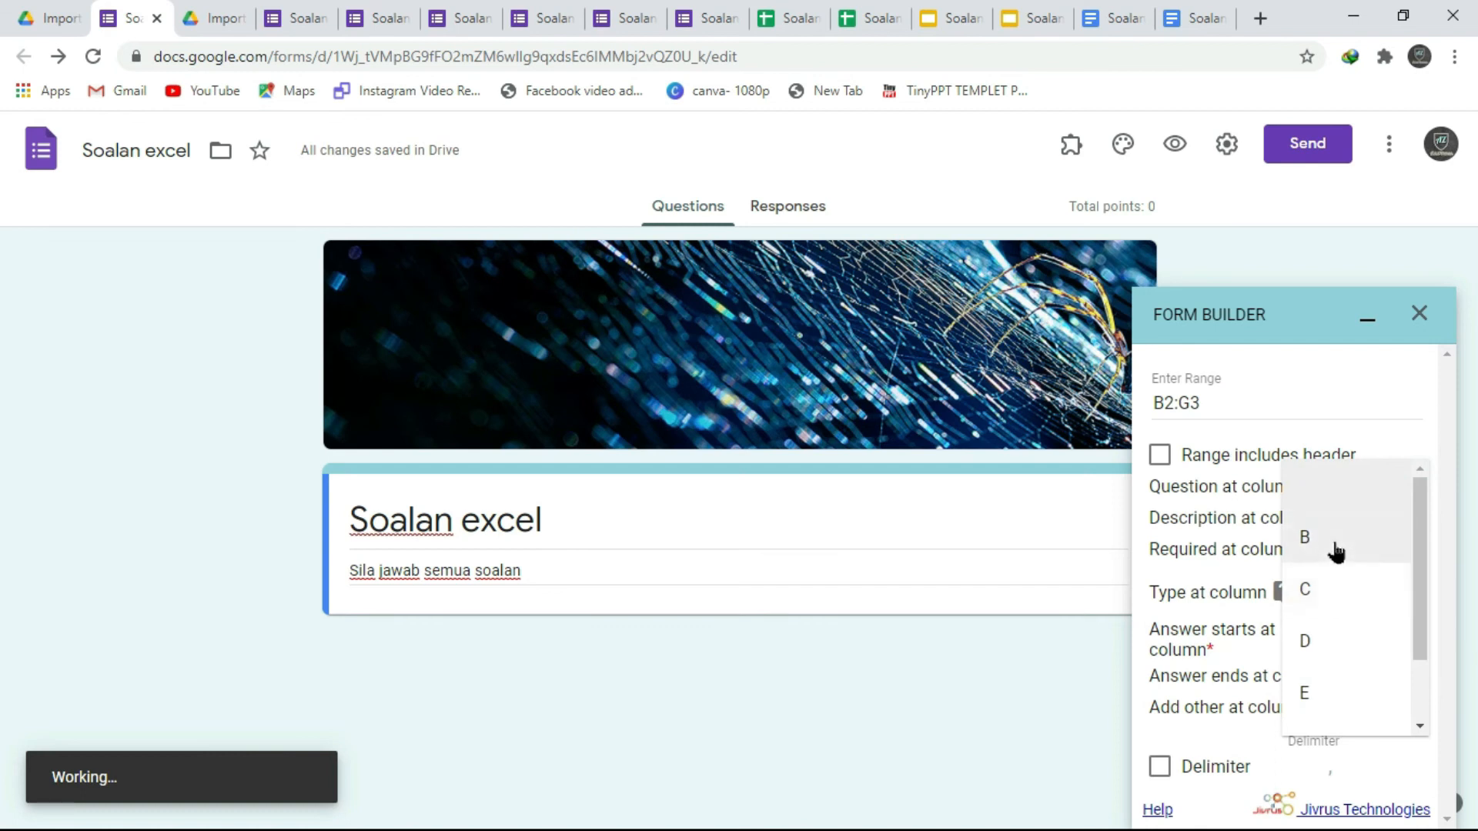
pyautogui.click(1337, 549)
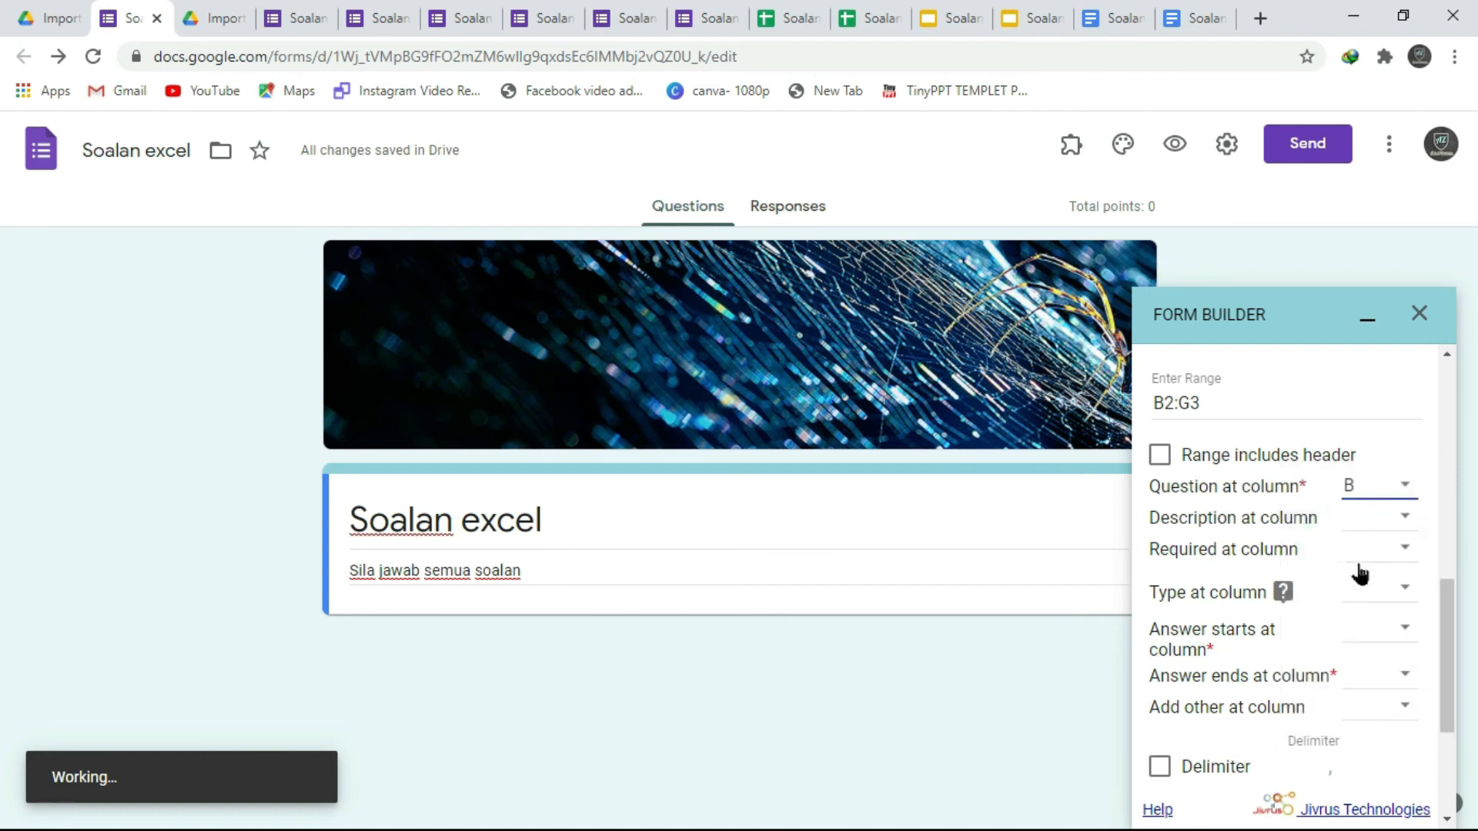
# Check the answer columns in the sheet and set the import's answers to start at column C and end at column F
pyautogui.scroll(-2, 1226, 545)
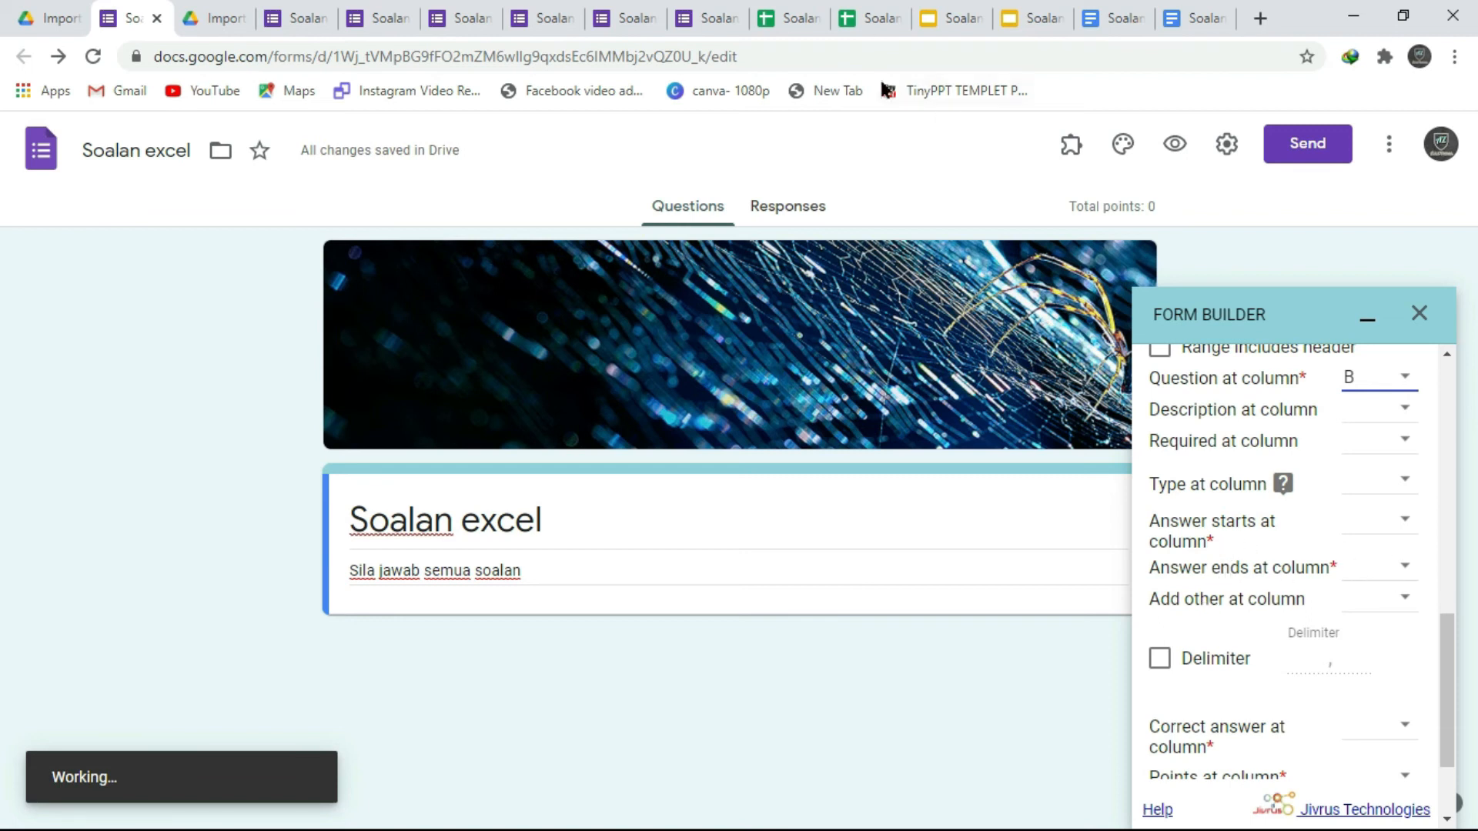
pyautogui.click(861, 28)
pyautogui.click(373, 262)
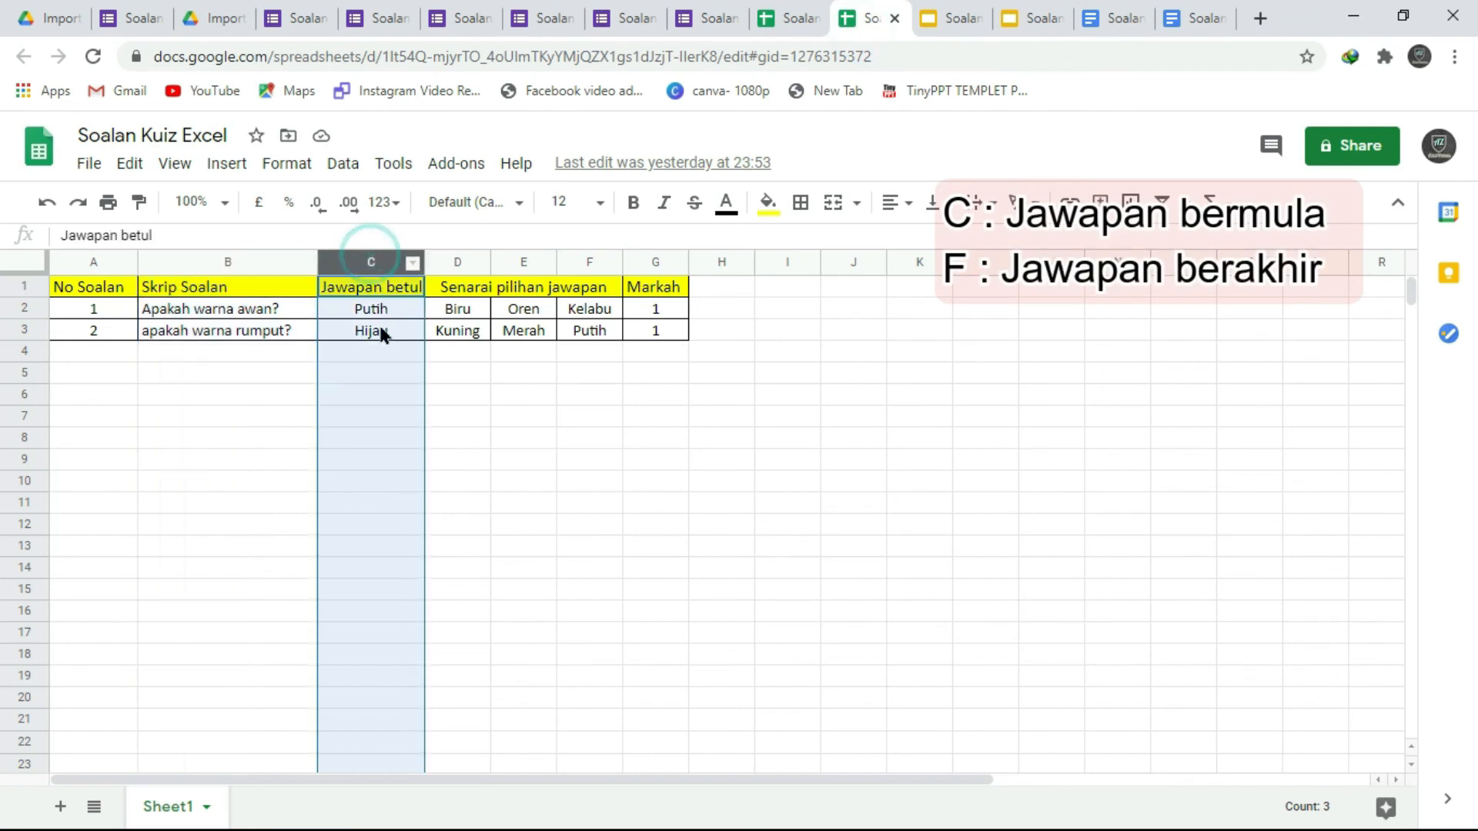
pyautogui.click(602, 264)
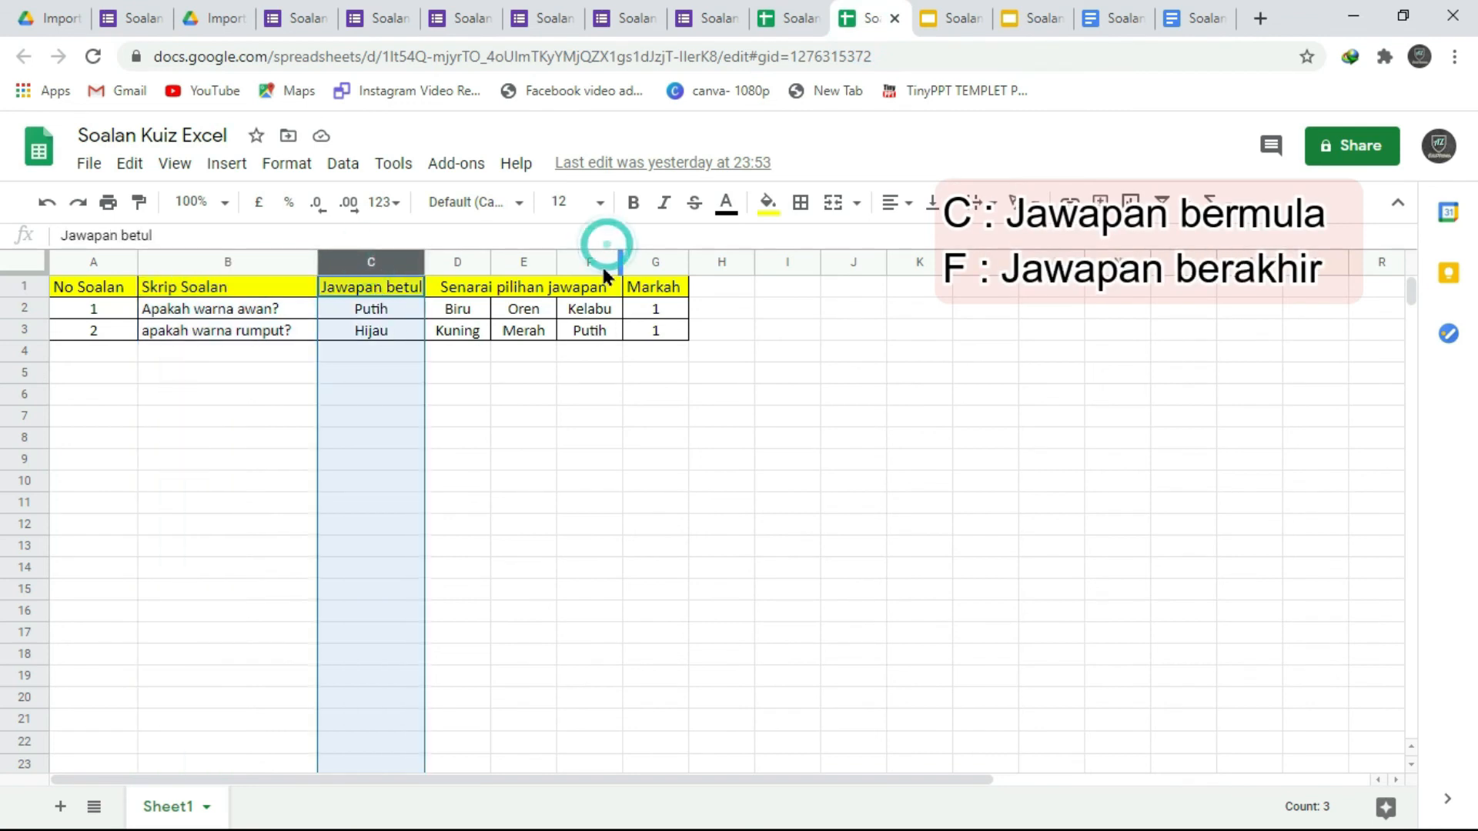
pyautogui.click(598, 356)
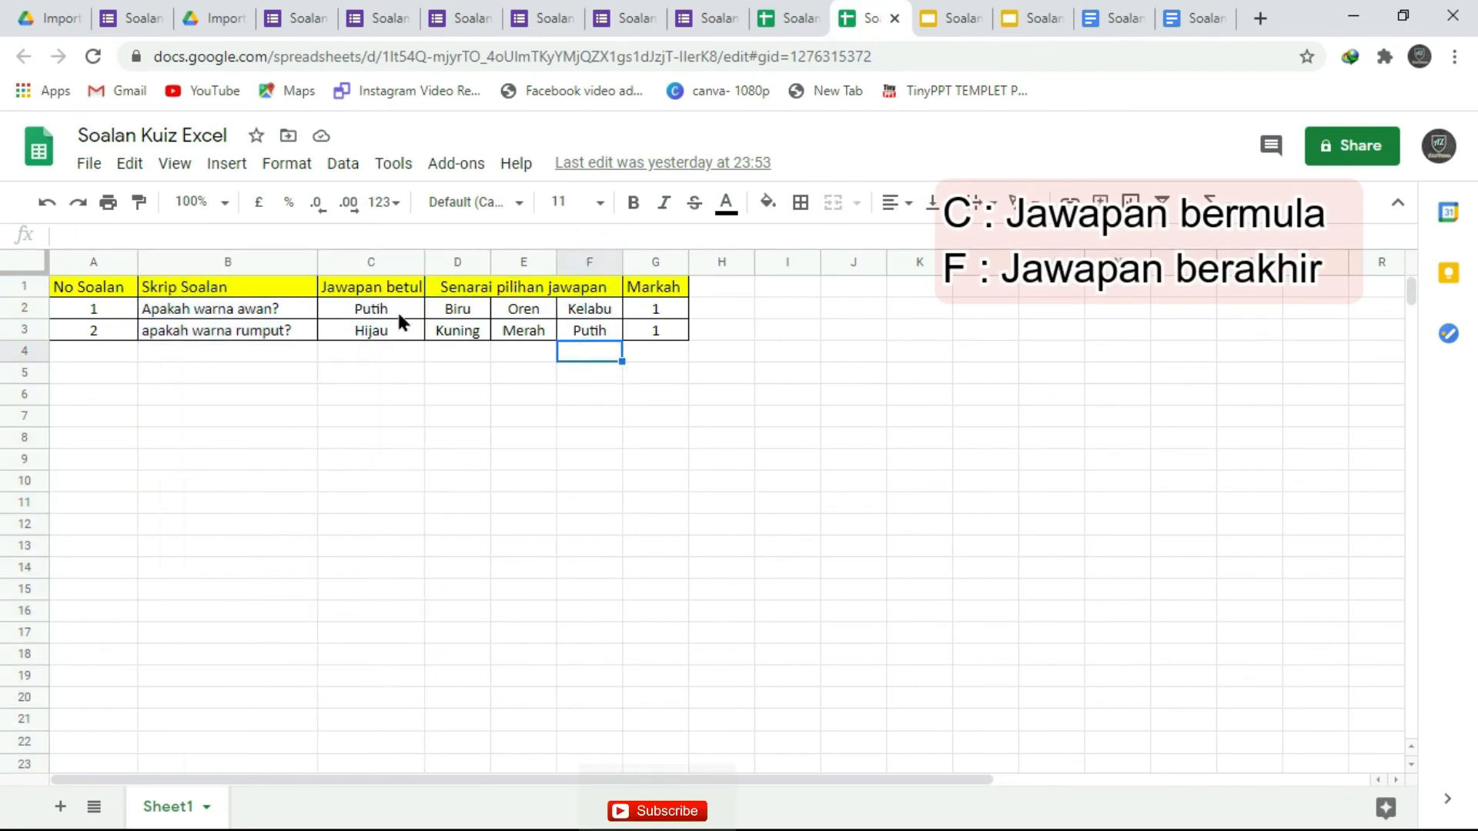
pyautogui.moveTo(394, 307); pyautogui.dragTo(603, 332)
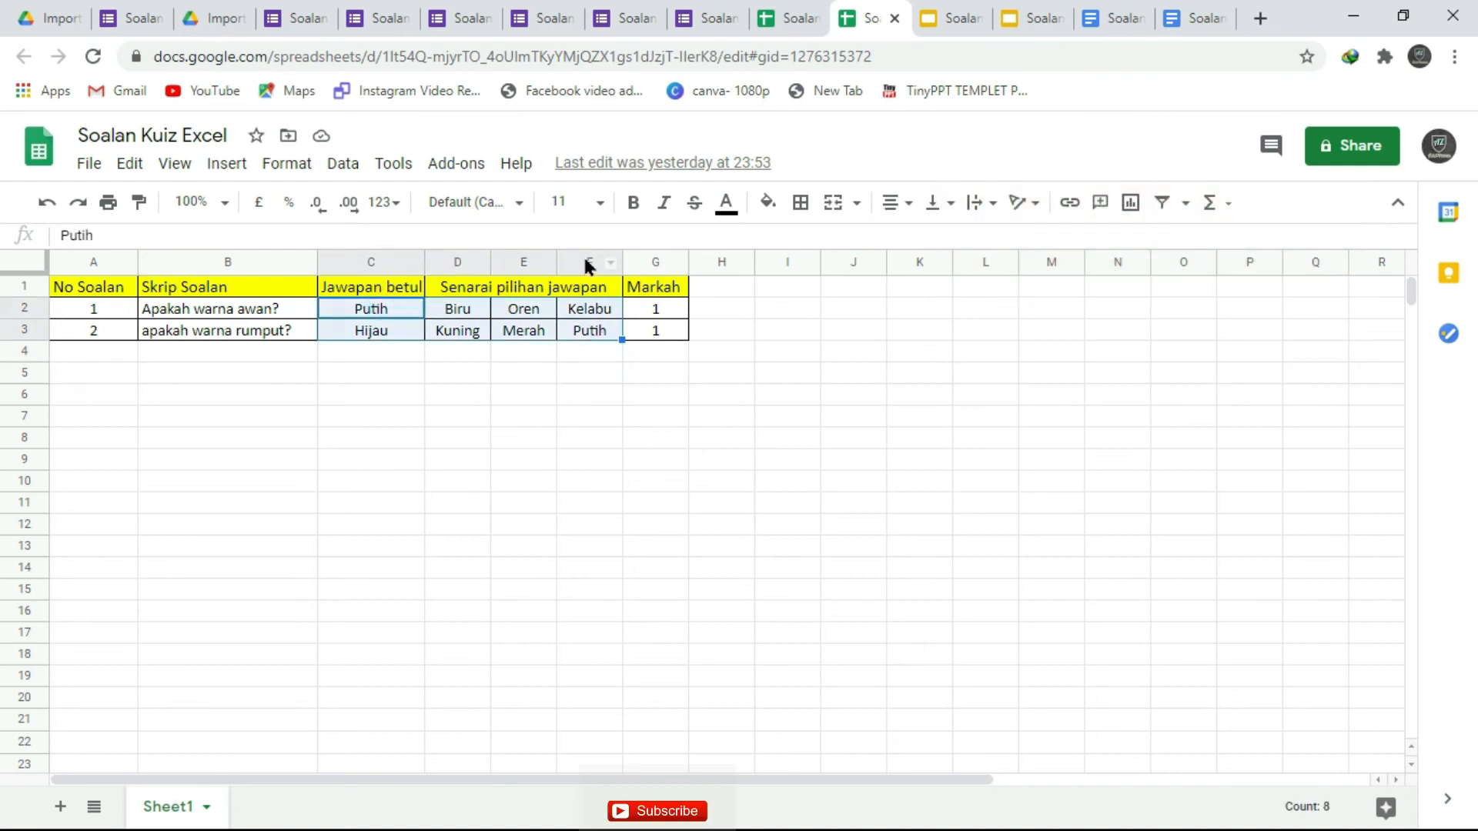
pyautogui.click(161, 23)
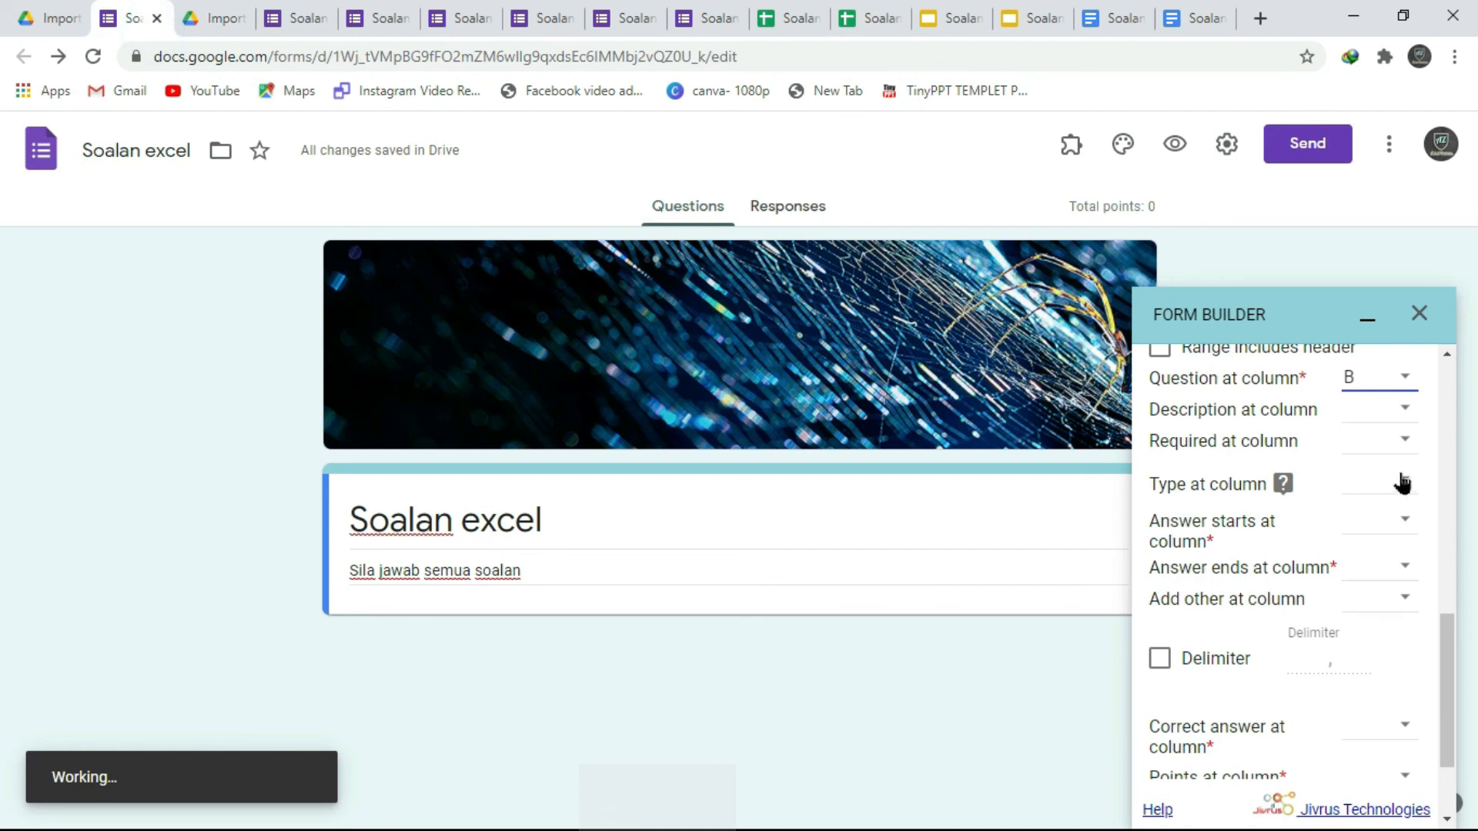
pyautogui.click(1406, 527)
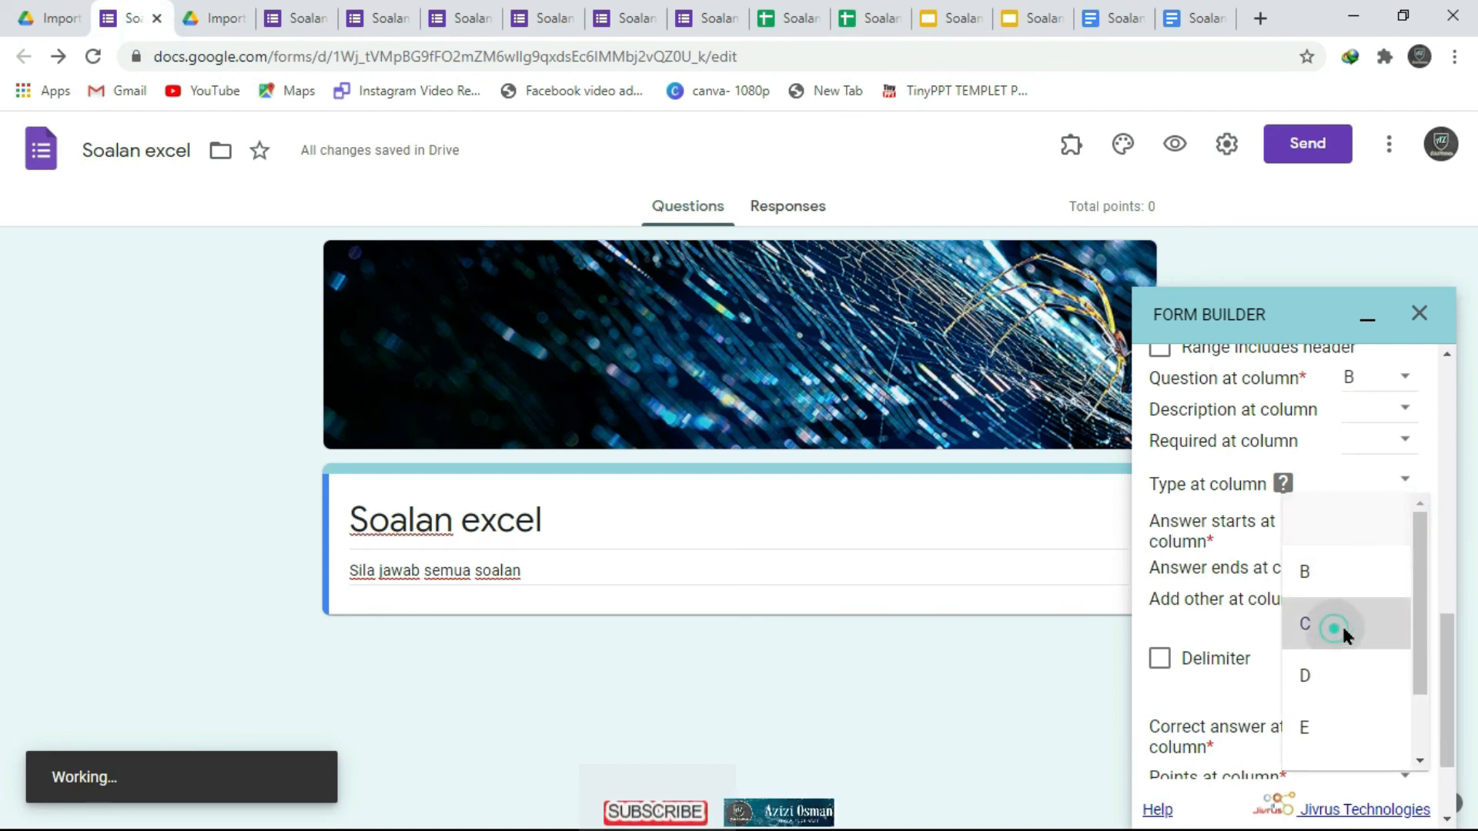
pyautogui.click(1339, 620)
pyautogui.click(1409, 573)
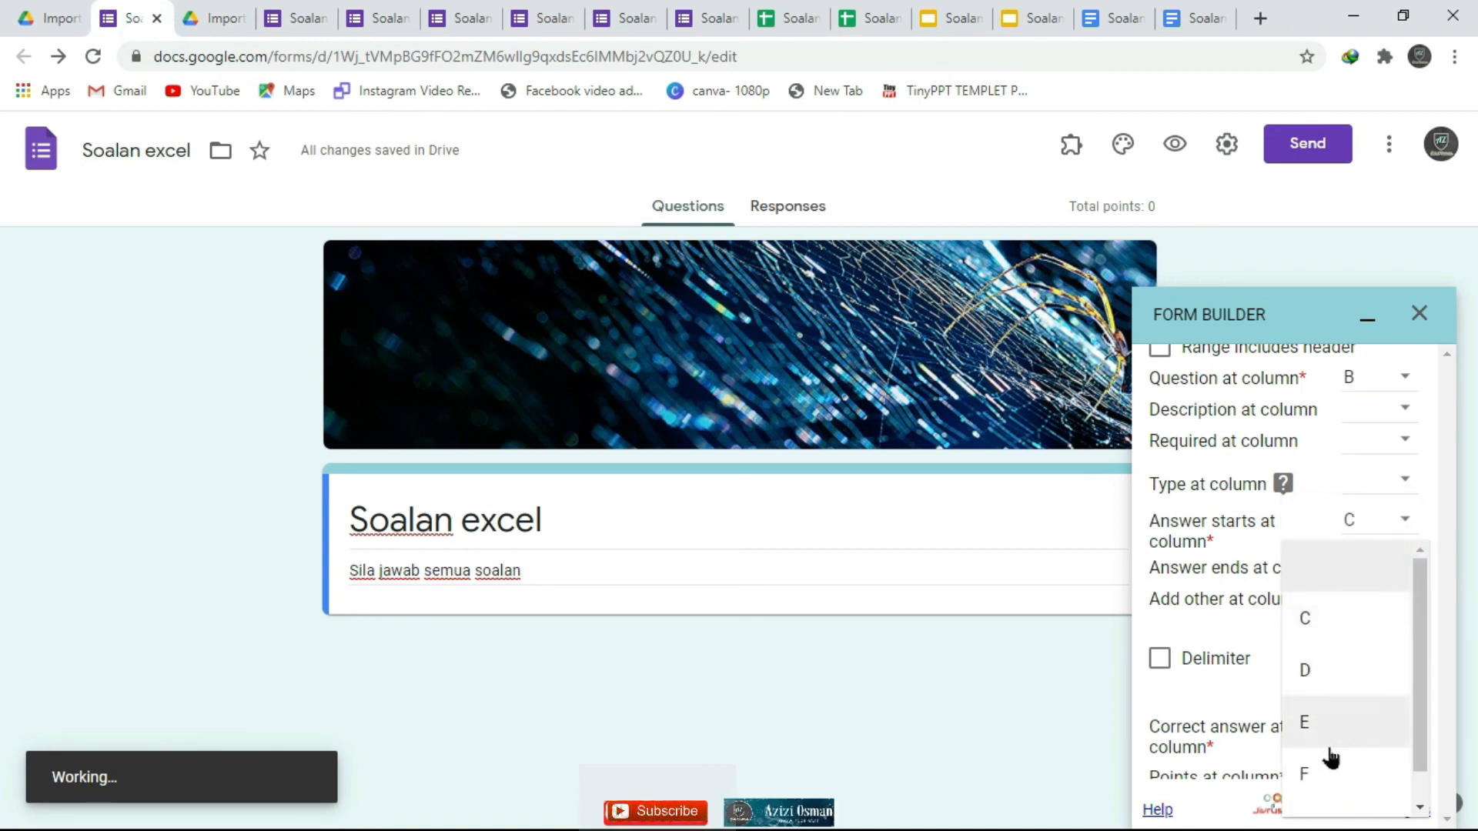
pyautogui.click(1326, 764)
# Check the Jawapan betul and Markah columns in the sheet, and set the correct answer column to C and the points column to G
pyautogui.scroll(-2, 1374, 609)
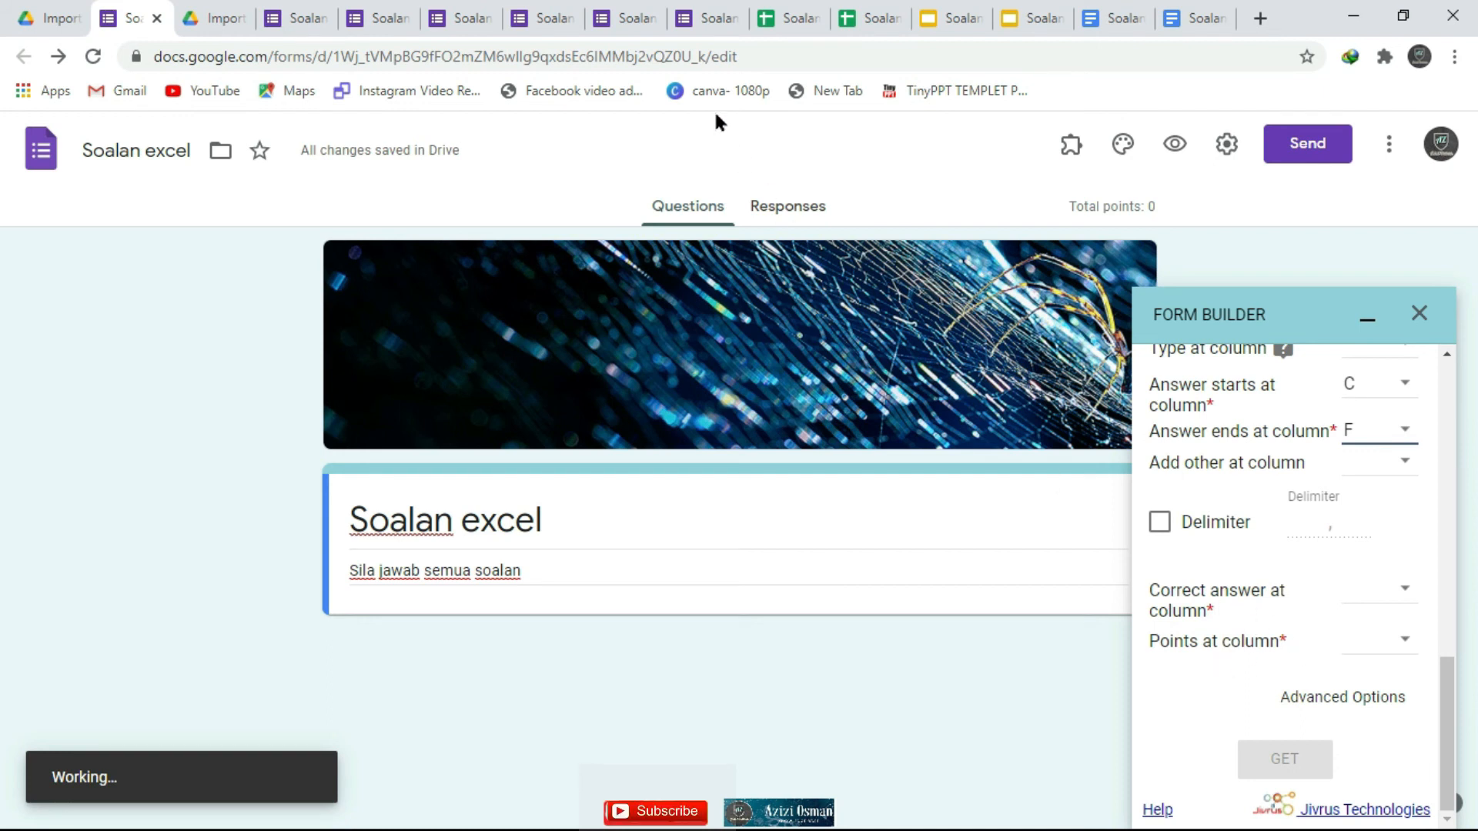
pyautogui.click(873, 18)
pyautogui.click(377, 262)
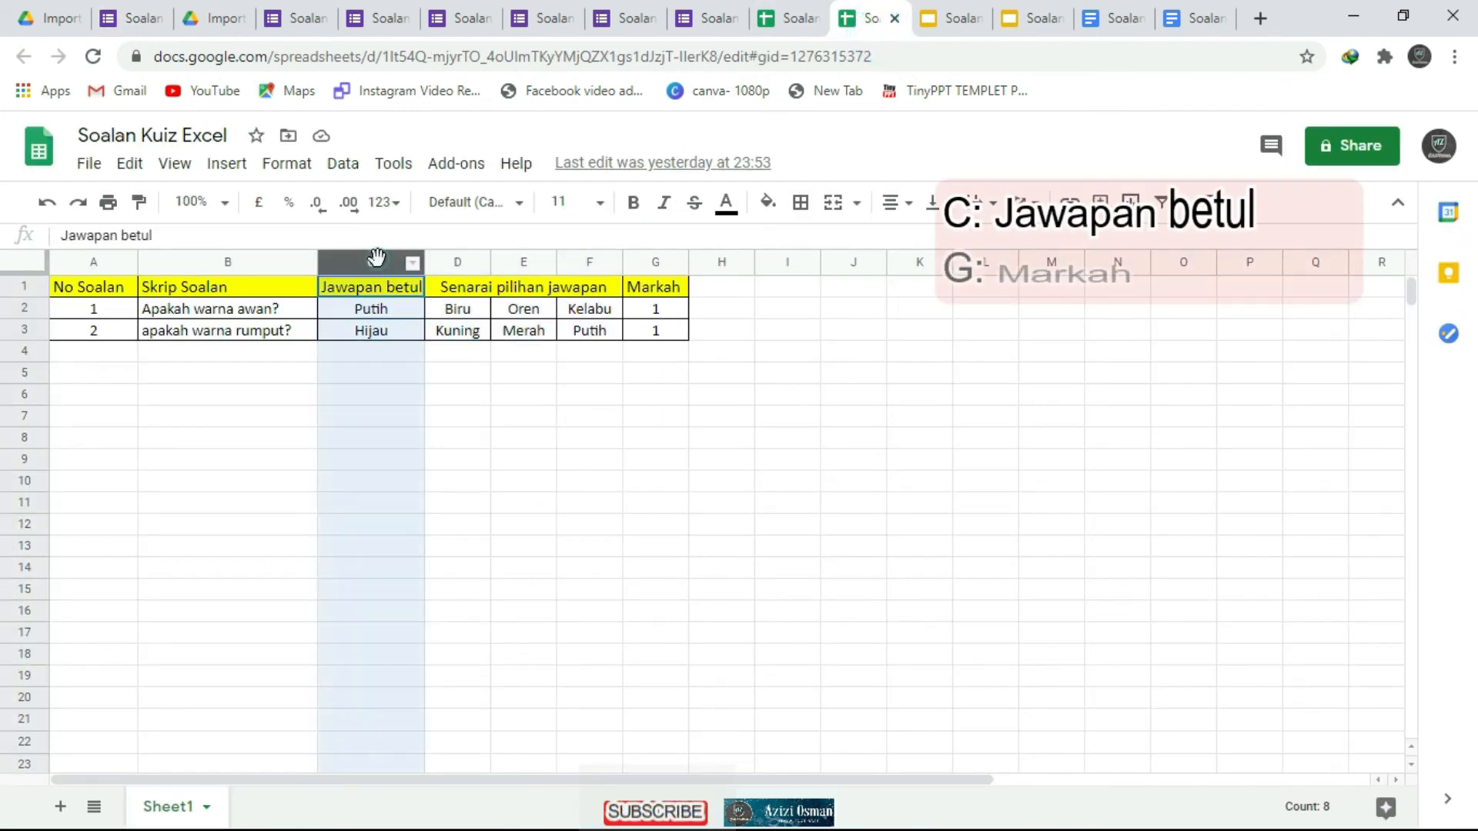
pyautogui.click(655, 262)
pyautogui.click(143, 20)
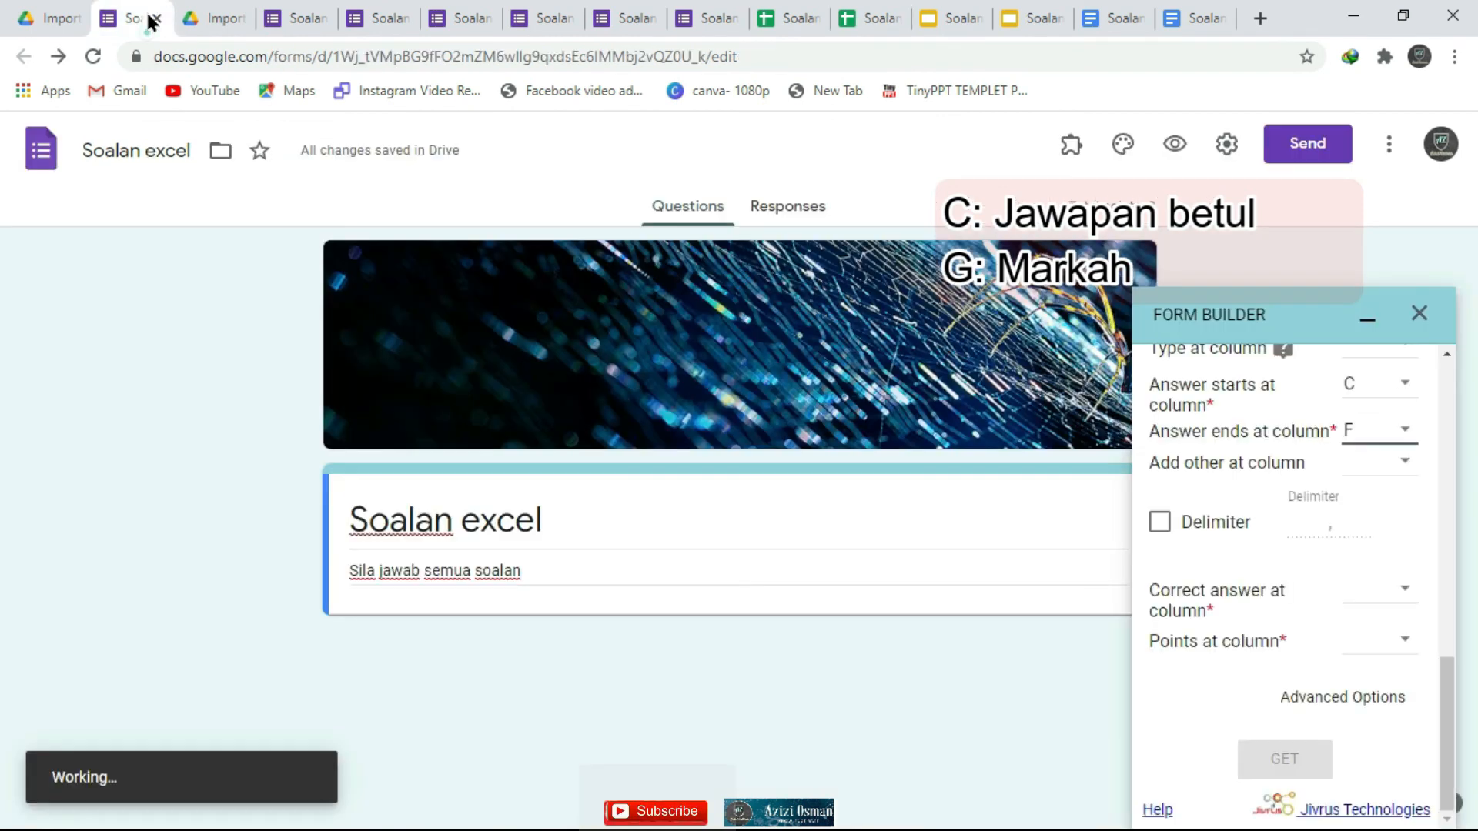
pyautogui.click(1403, 591)
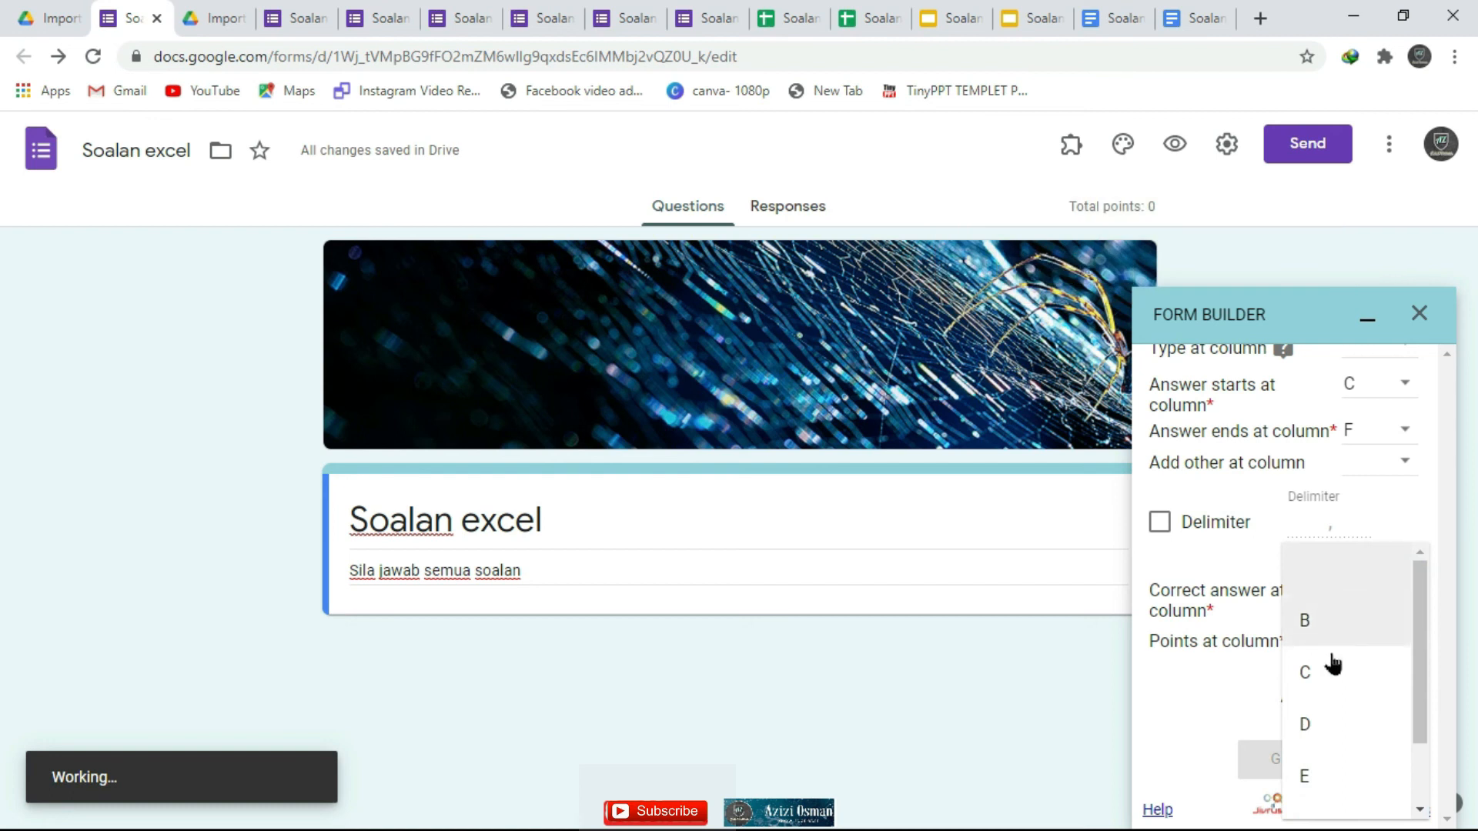
pyautogui.click(1336, 670)
pyautogui.click(1404, 642)
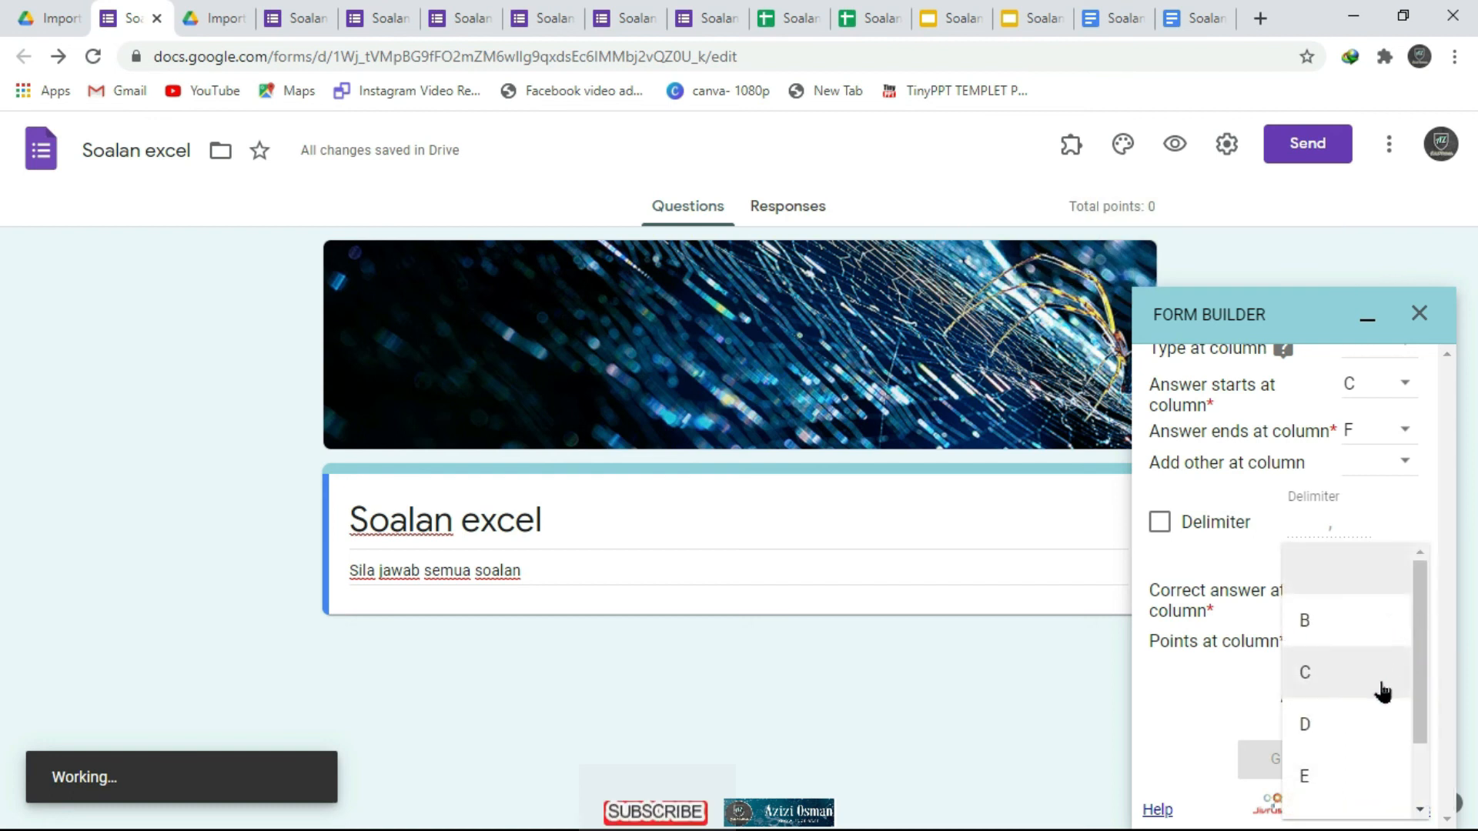
pyautogui.scroll(-1, 1394, 712)
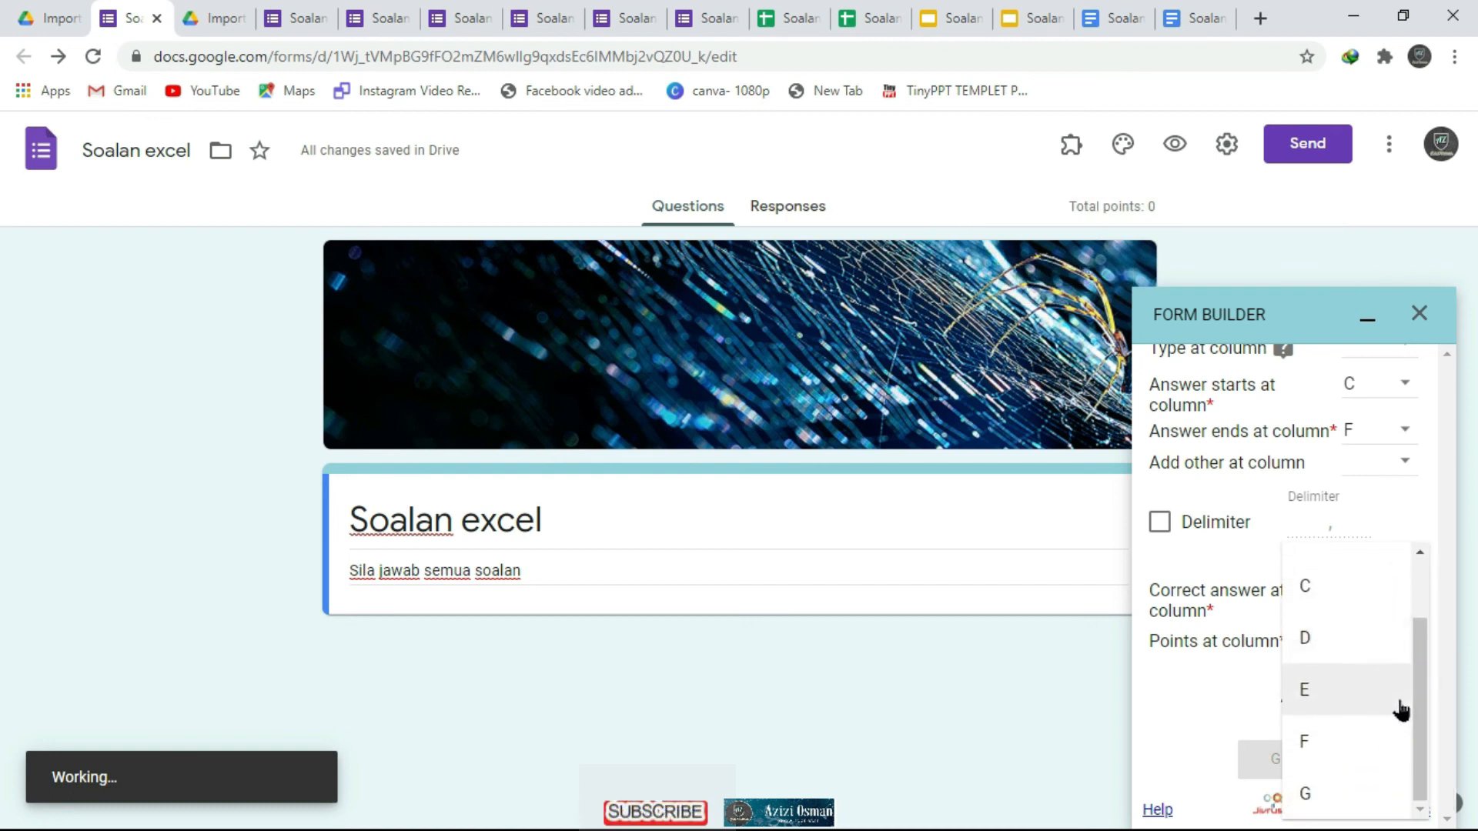
pyautogui.click(1306, 793)
# Load the quiz questions from the sheet with the chosen settings and bring up the list of fields to import
pyautogui.click(1296, 738)
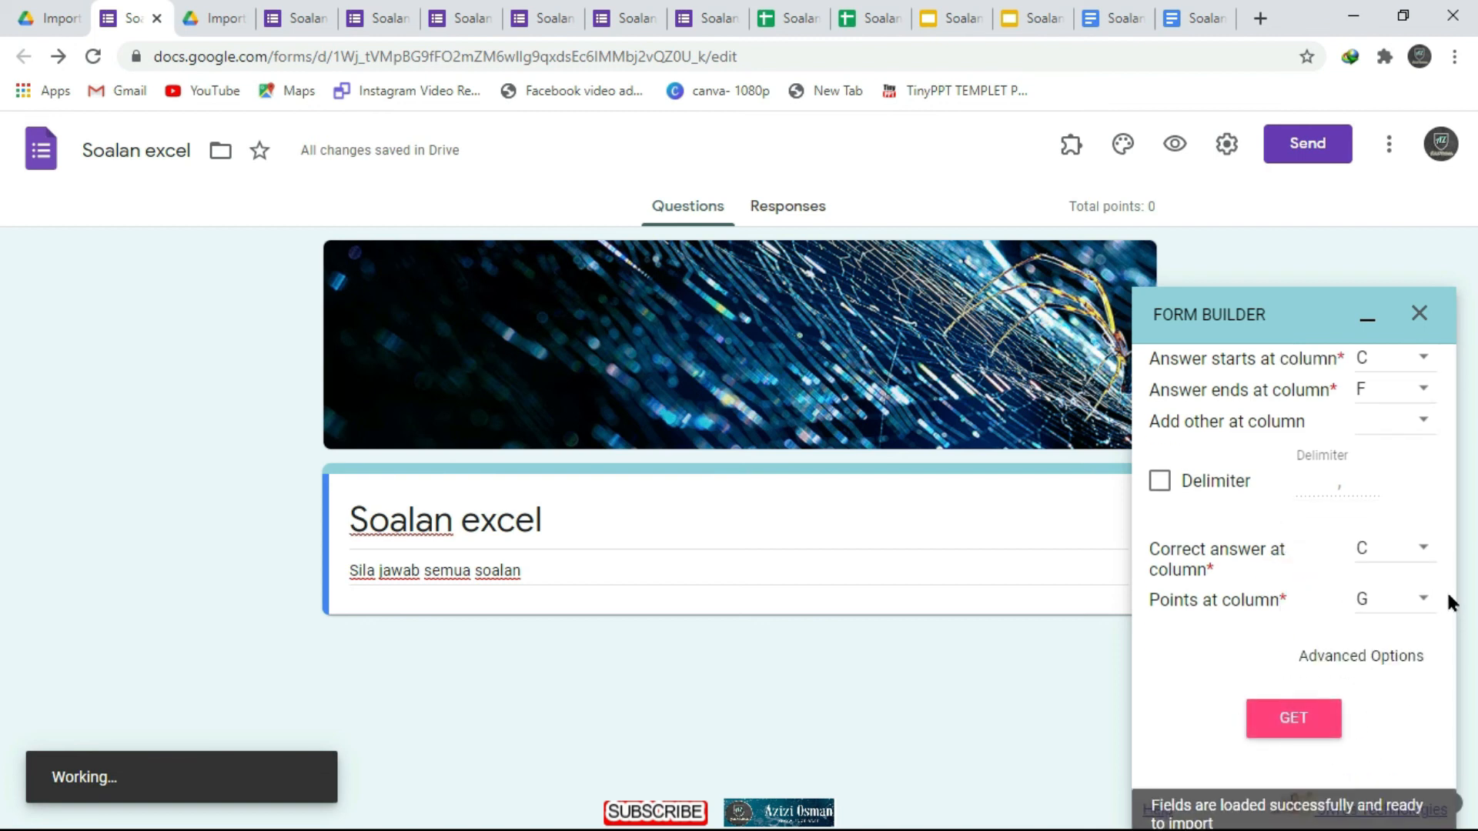
pyautogui.scroll(-3, 1446, 595)
pyautogui.scroll(-3, 1448, 608)
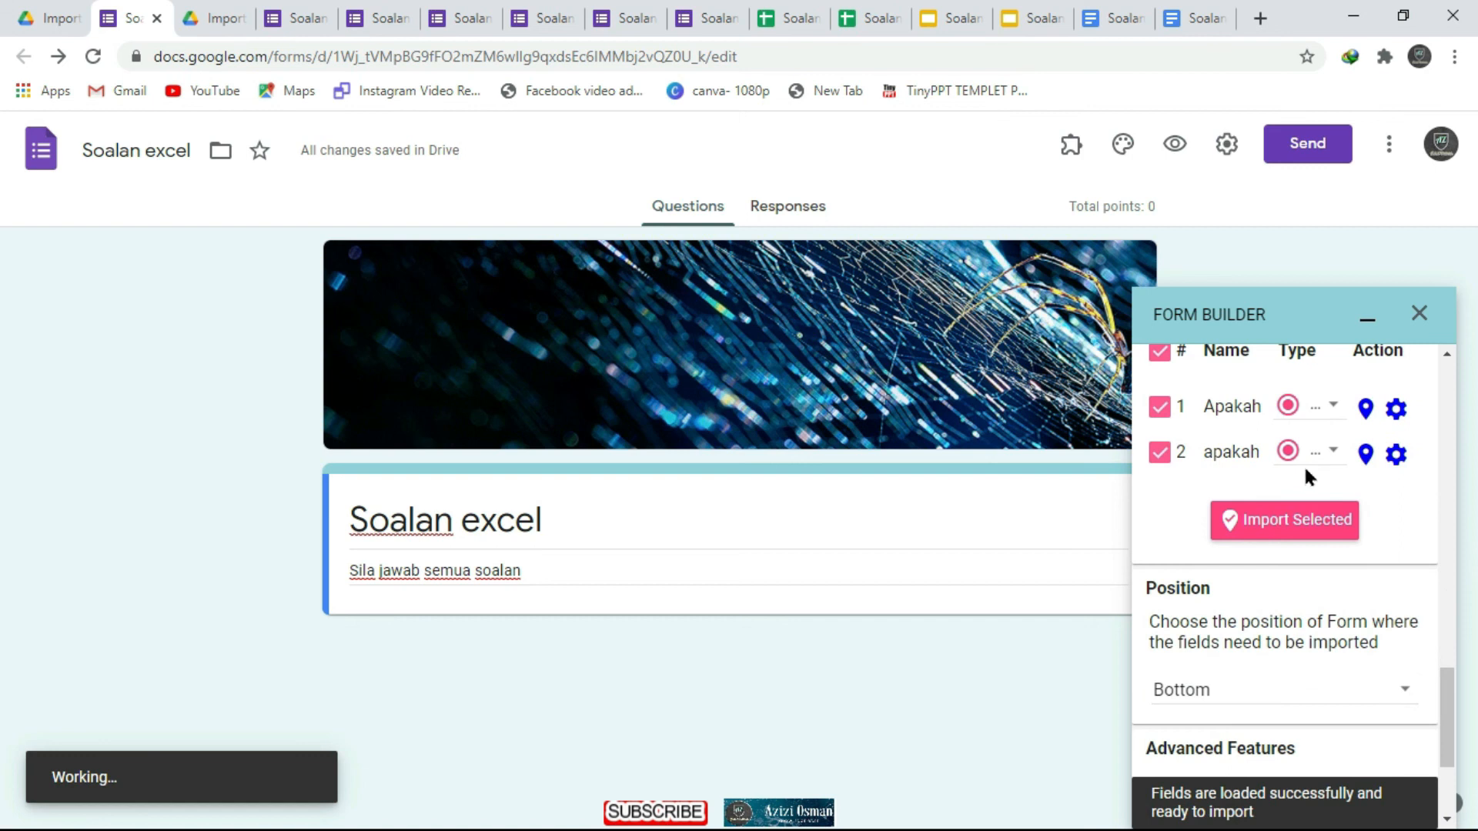
# Import the two selected quiz questions into the Soalan excel form and minimise Form Builder
pyautogui.click(1293, 530)
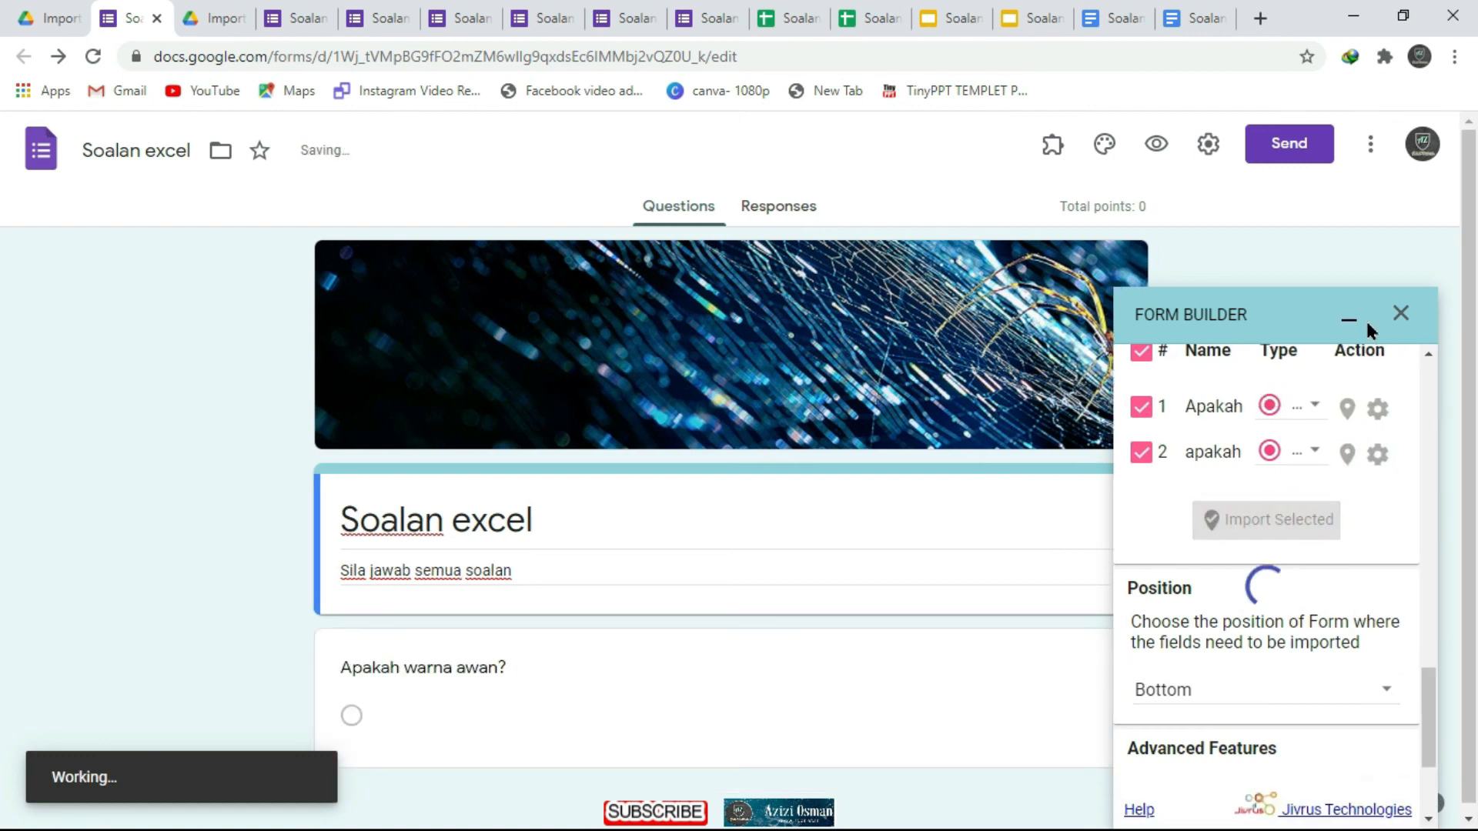
pyautogui.click(1349, 320)
pyautogui.scroll(-3, 823, 535)
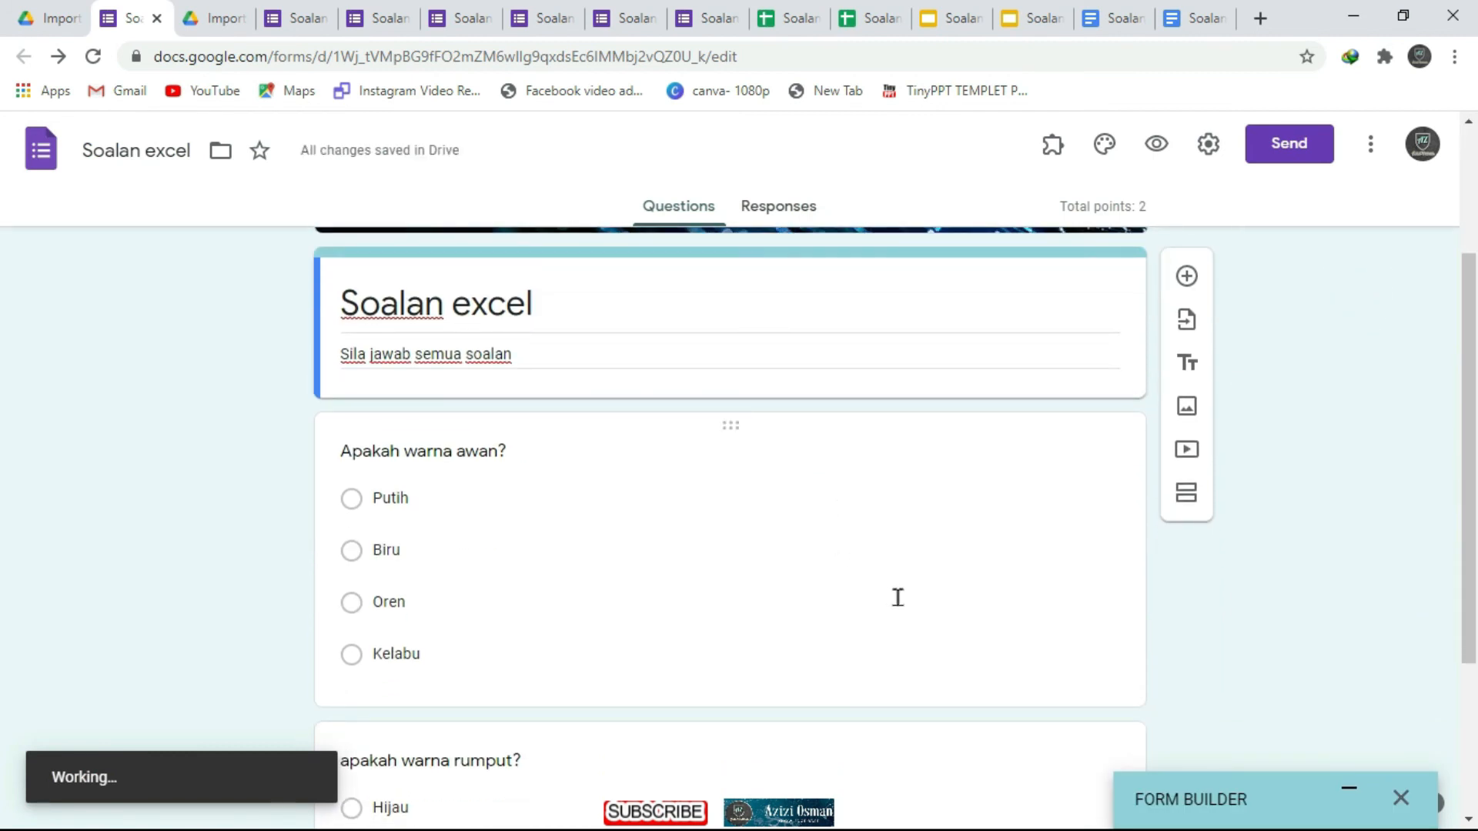
# Check the answer keys of the imported questions on cloud colour and grass colour, and make both questions required
pyautogui.click(729, 533)
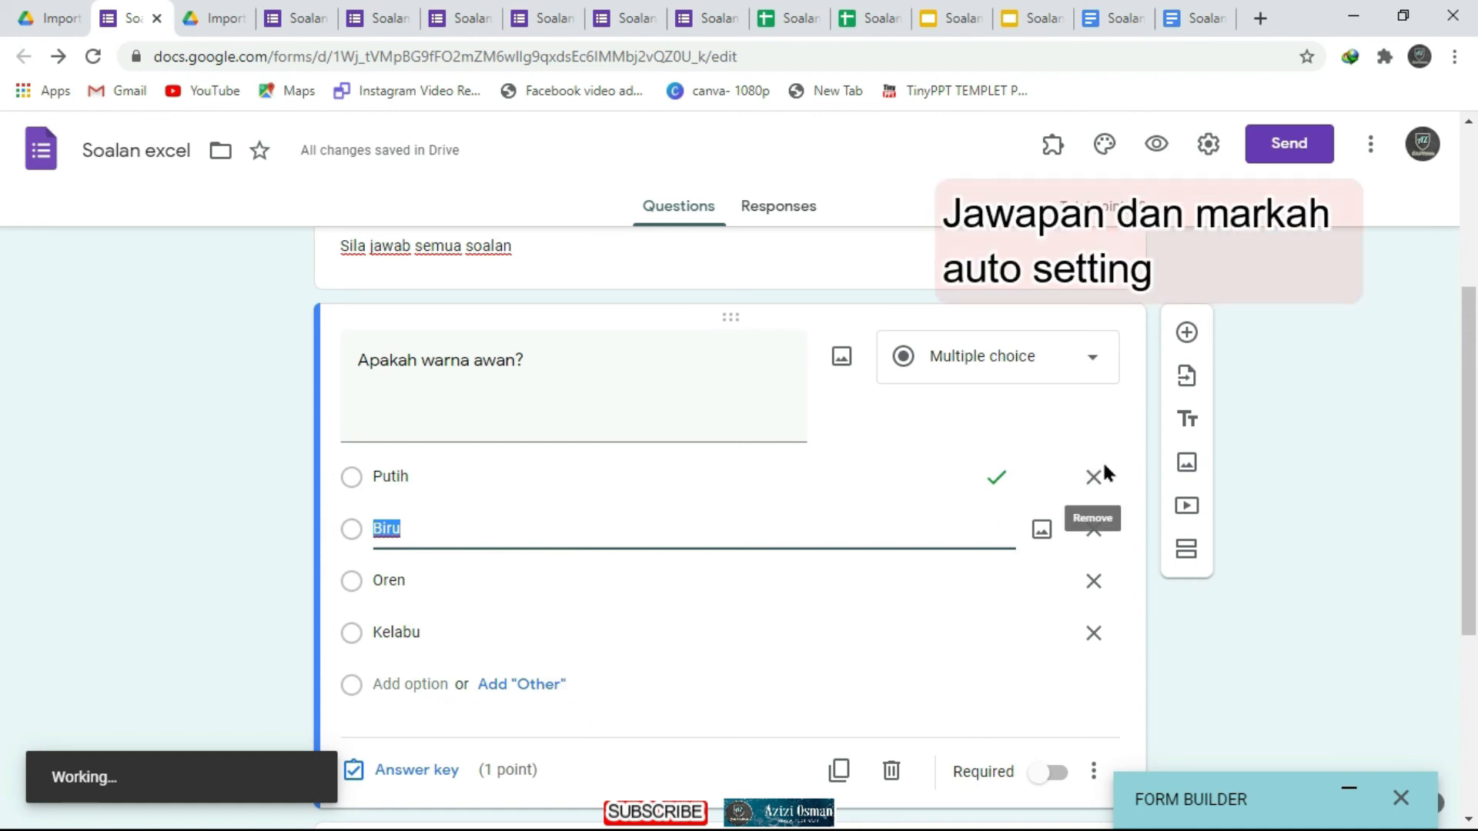
pyautogui.scroll(-1, 504, 762)
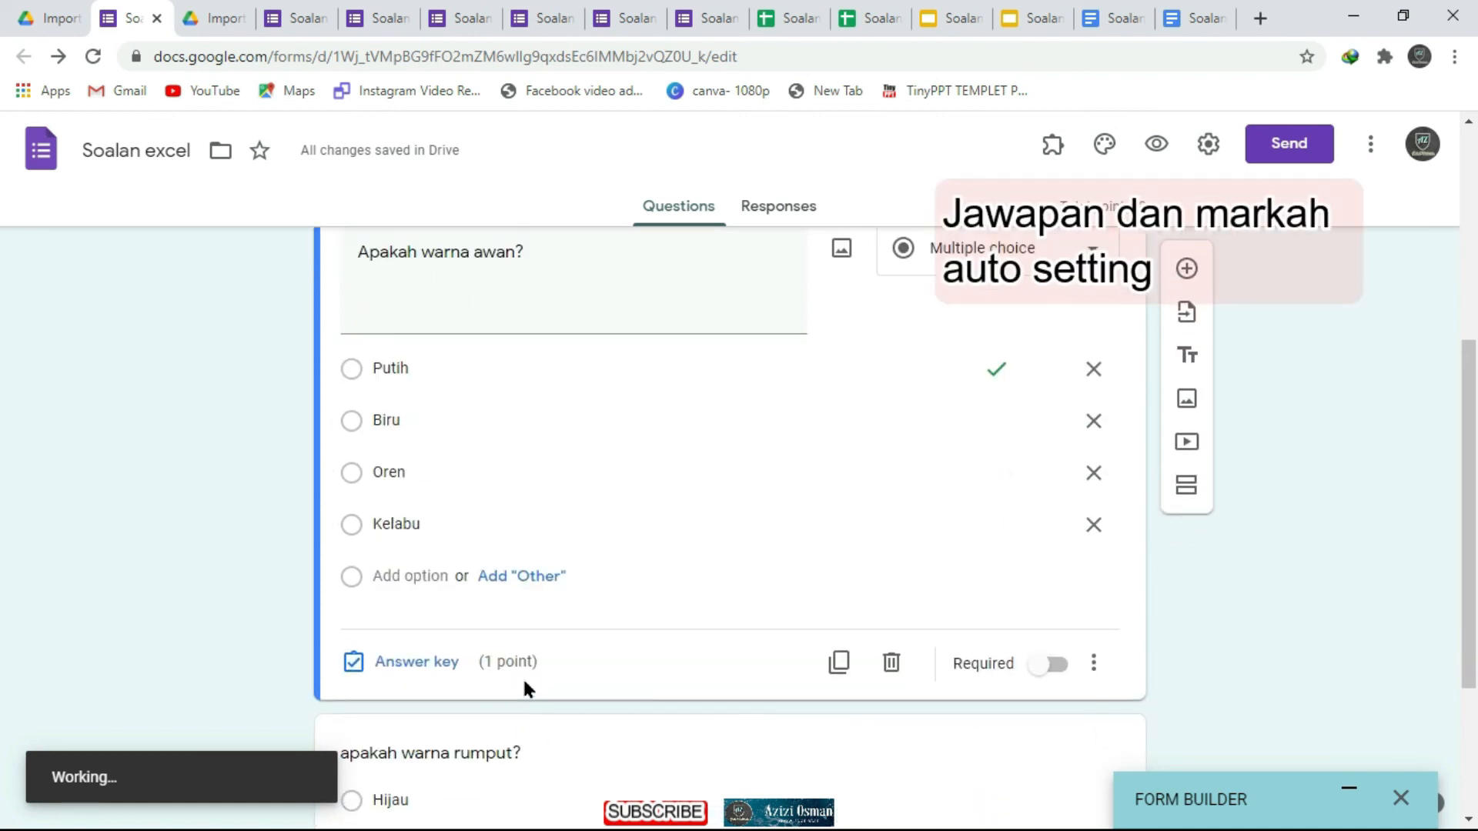
pyautogui.click(1053, 666)
pyautogui.scroll(-3, 1047, 693)
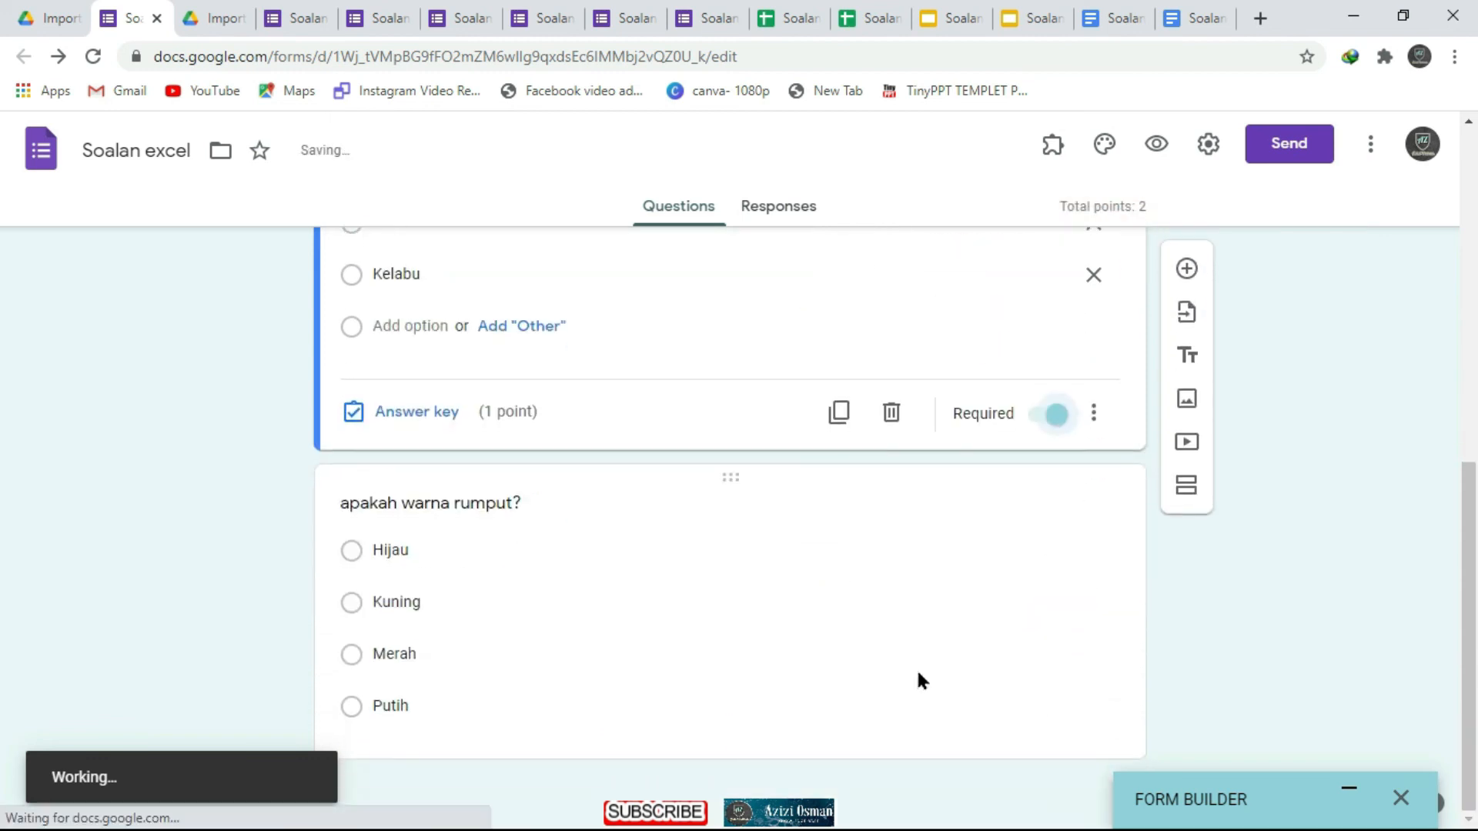
pyautogui.click(919, 675)
pyautogui.click(1056, 776)
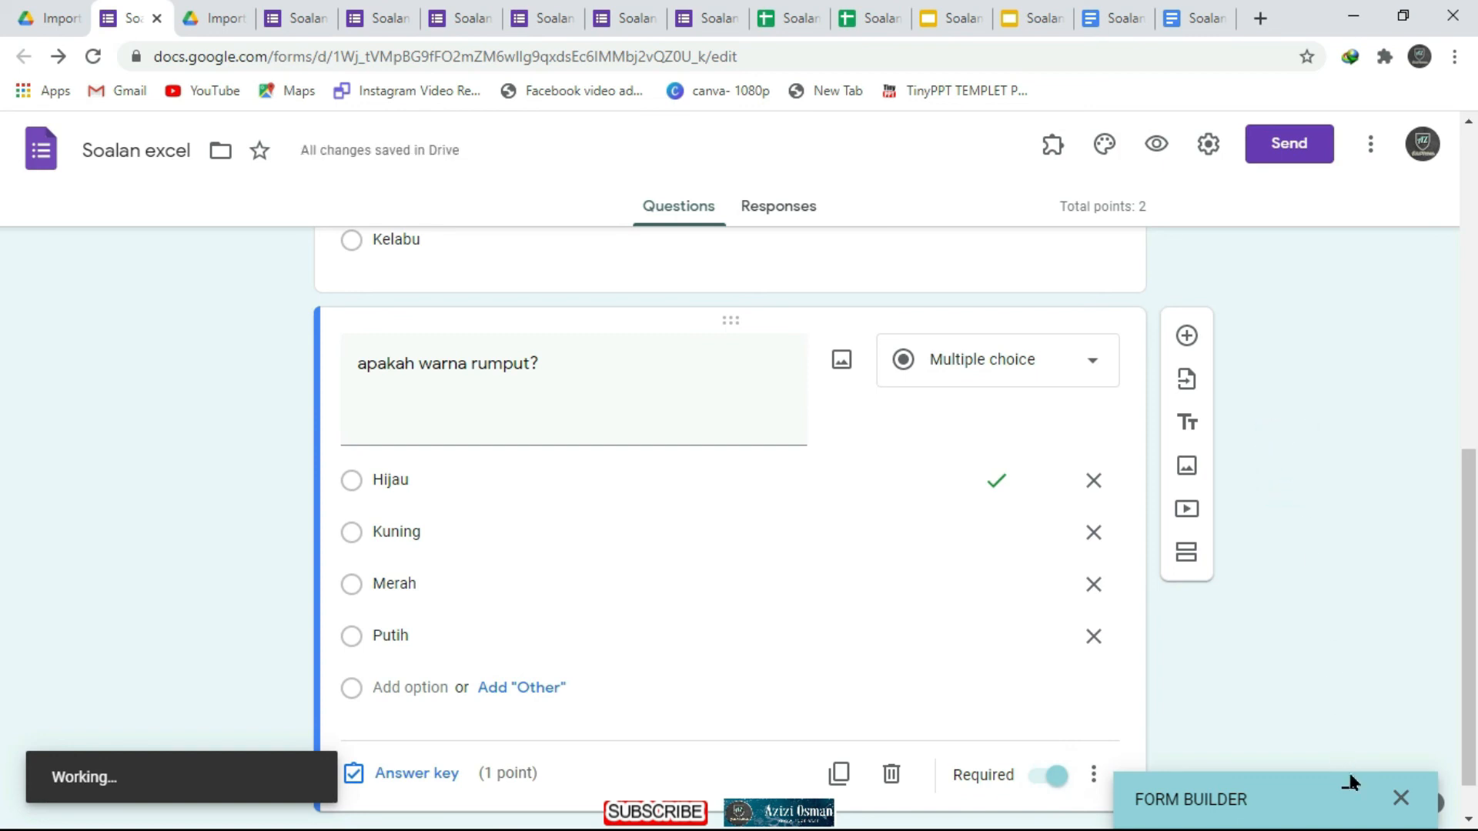
# Preview the Soalan excel form as respondents see it, and return to the form editor to review the questions
pyautogui.click(1155, 145)
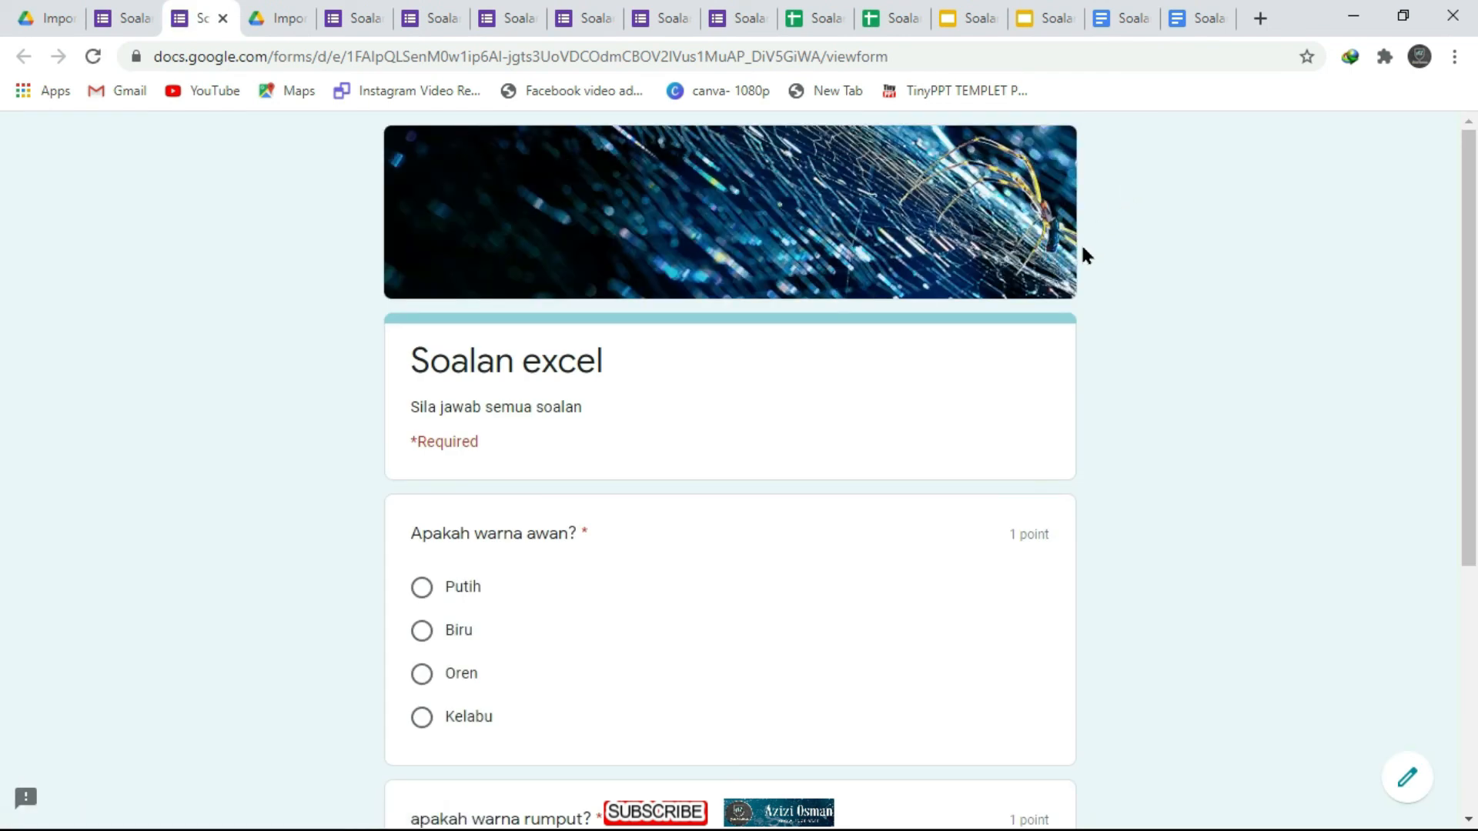
pyautogui.click(115, 27)
pyautogui.click(1370, 422)
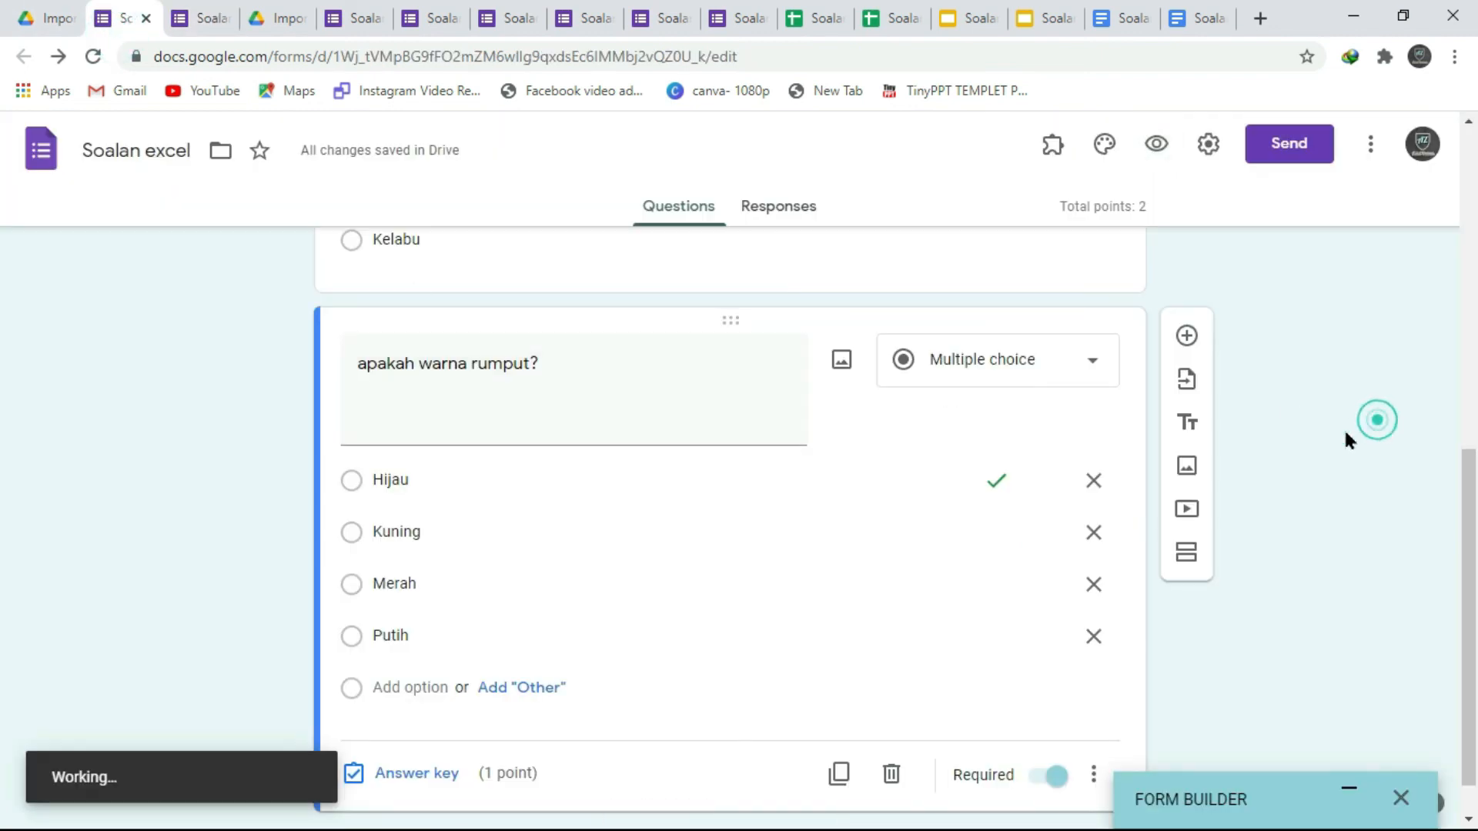
pyautogui.scroll(5, 1309, 447)
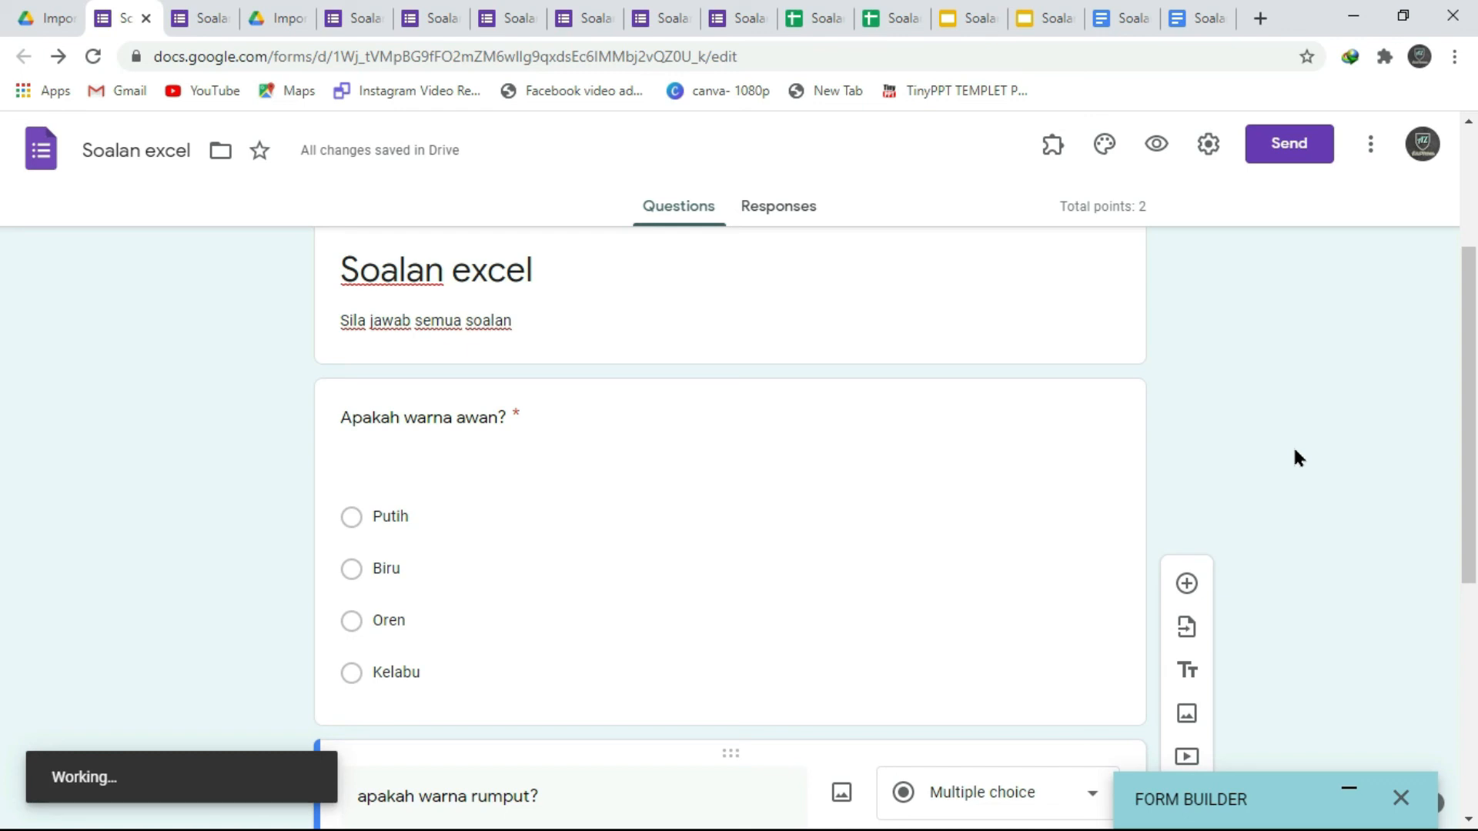
# Generate a shortened share link for the Soalan excel form and copy it
pyautogui.click(1287, 145)
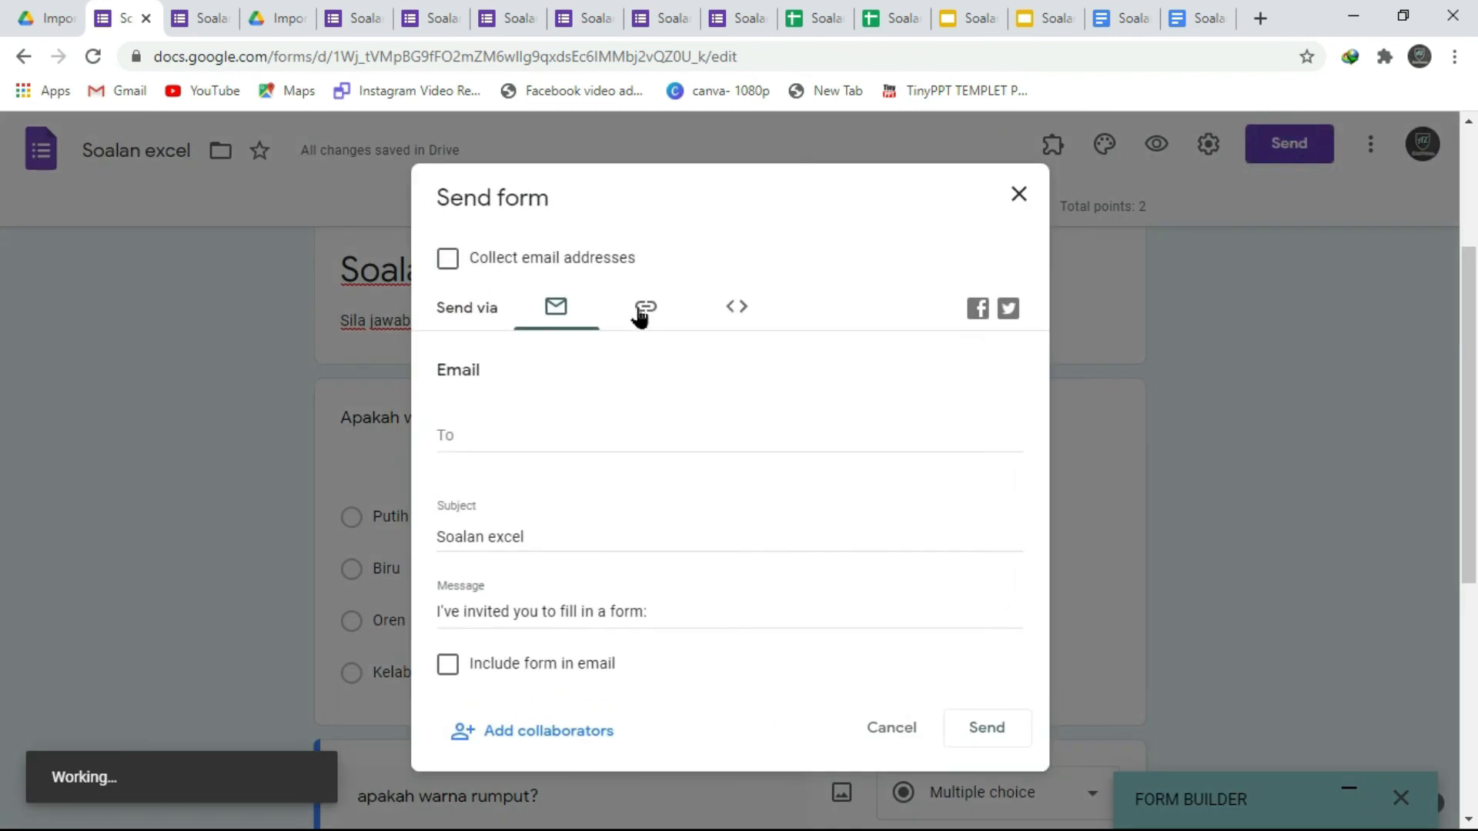
pyautogui.click(641, 312)
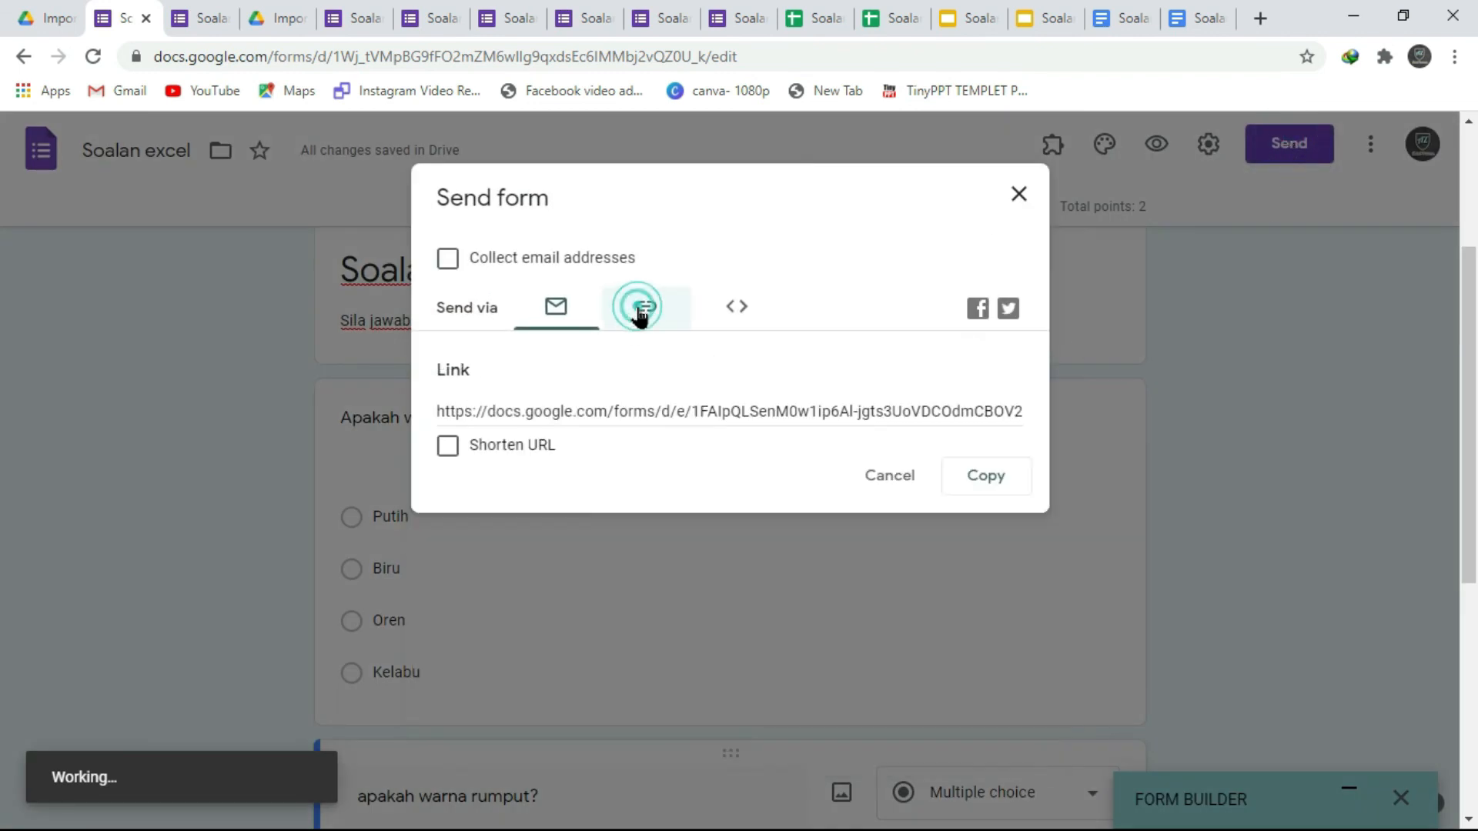
pyautogui.click(448, 448)
pyautogui.click(1003, 482)
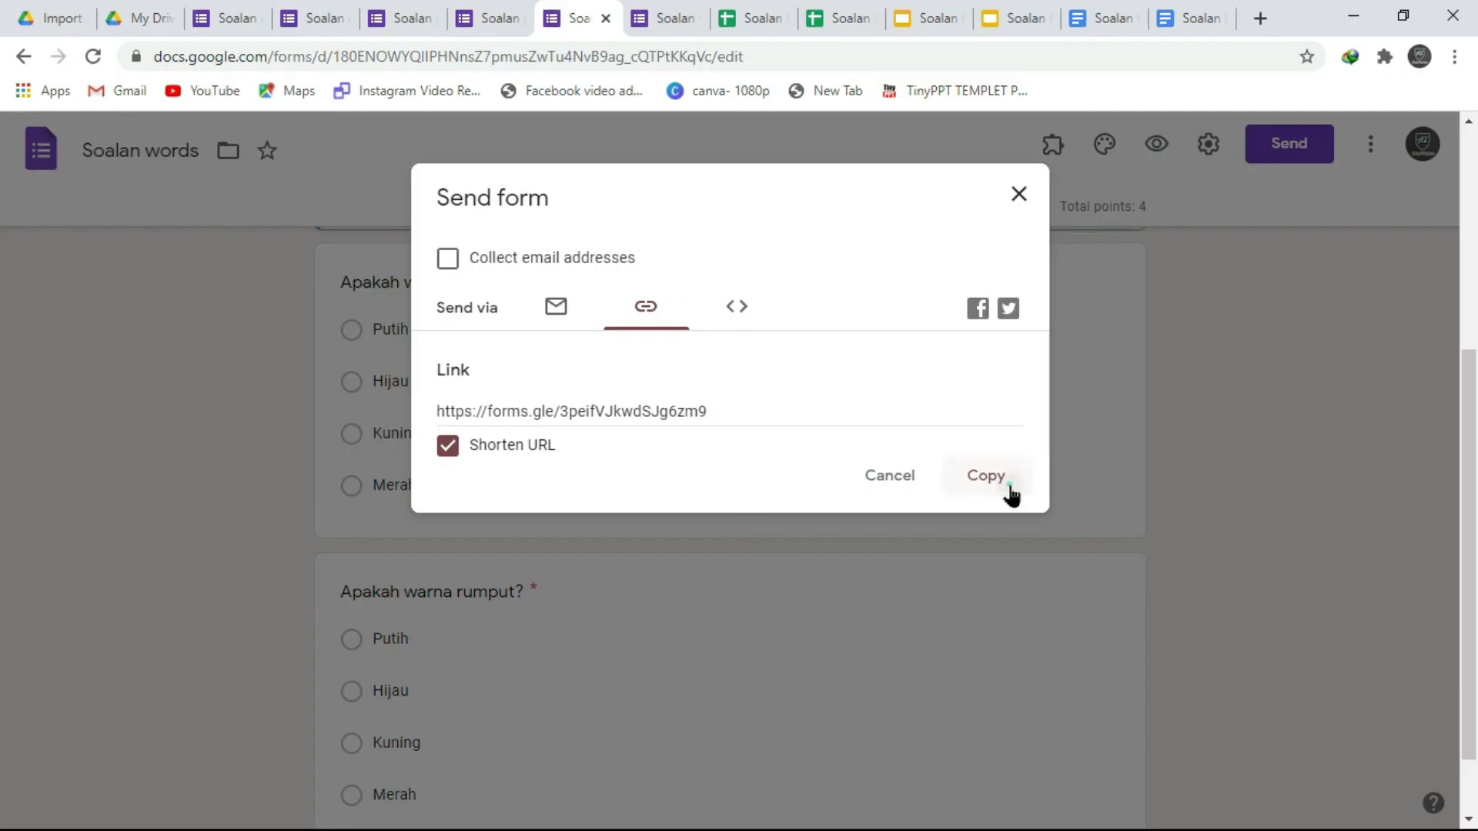
# Copy the shortened link of the Soalan words form and switch to Google Classroom through Google Drive
pyautogui.click(1010, 493)
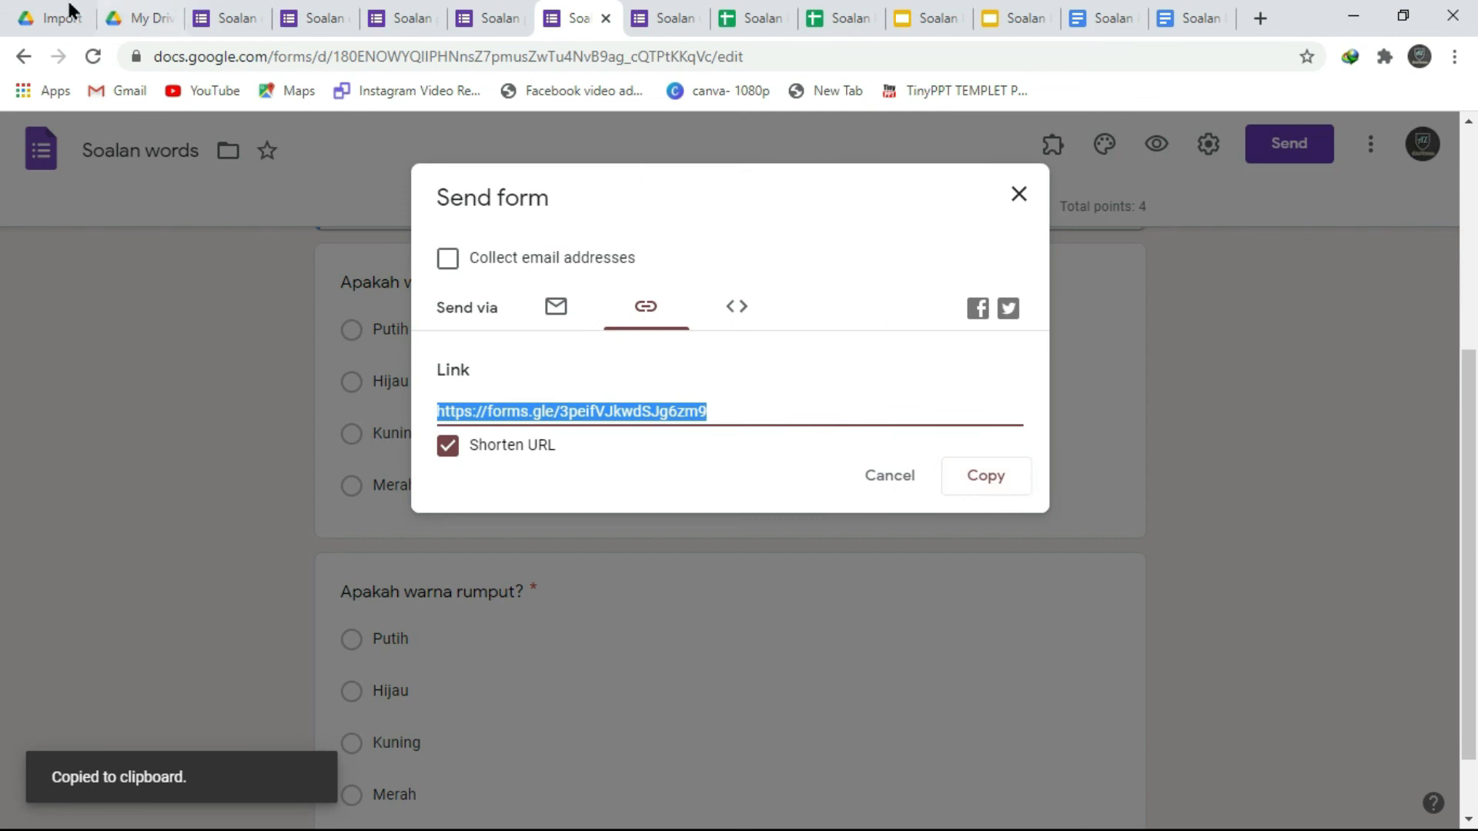
pyautogui.click(127, 17)
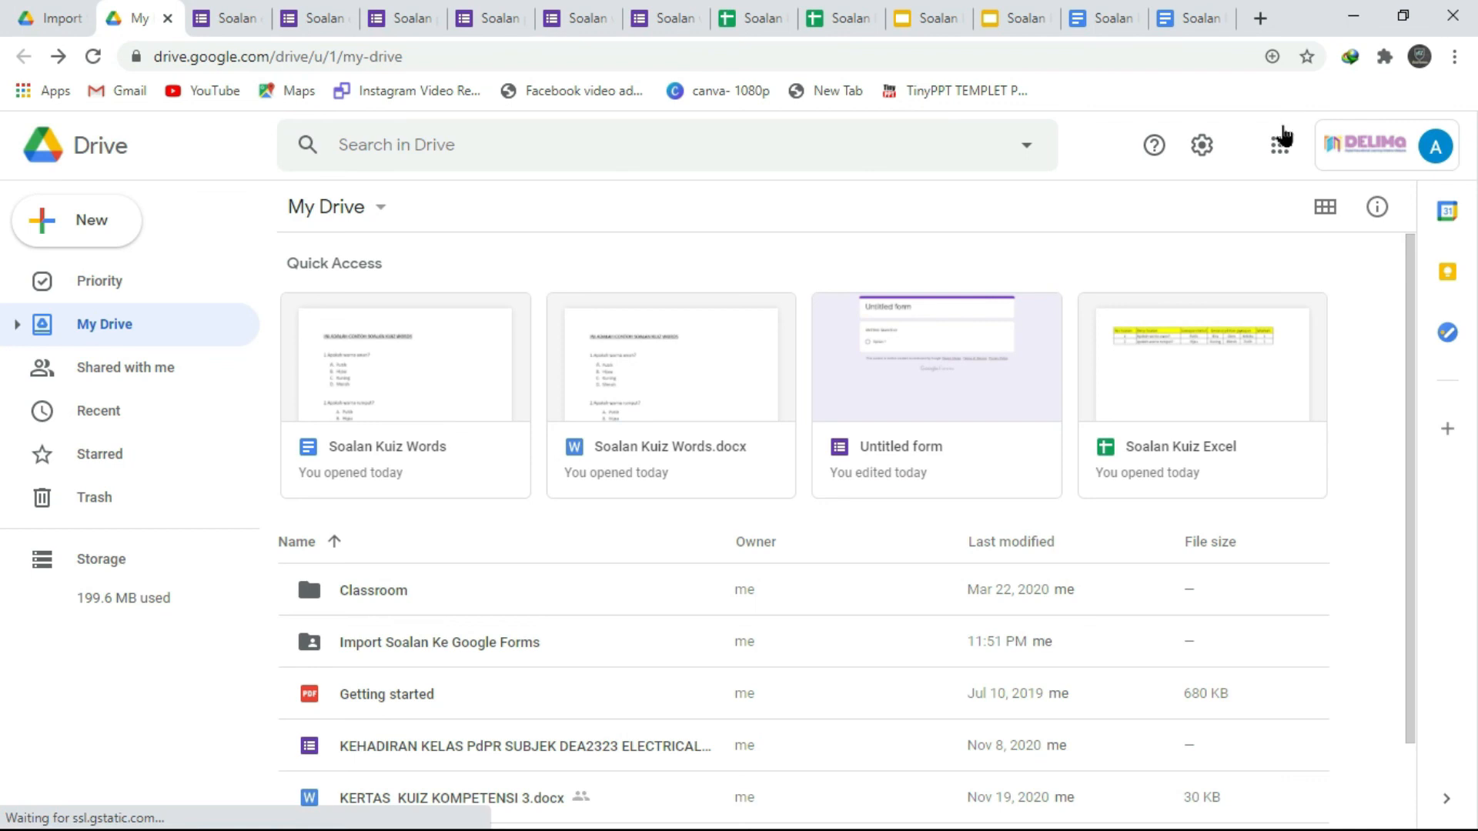
pyautogui.click(1280, 167)
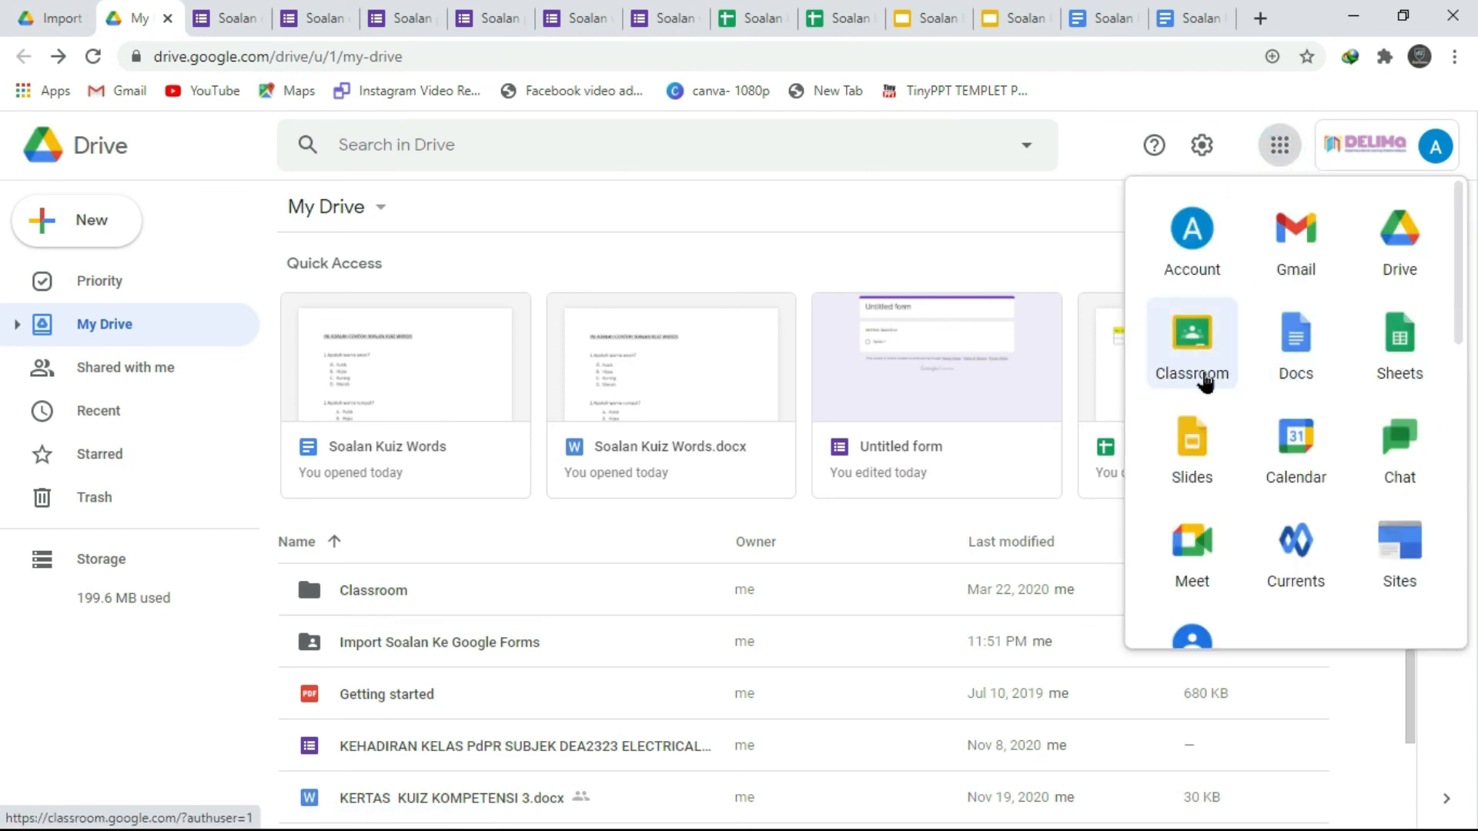
pyautogui.click(1206, 380)
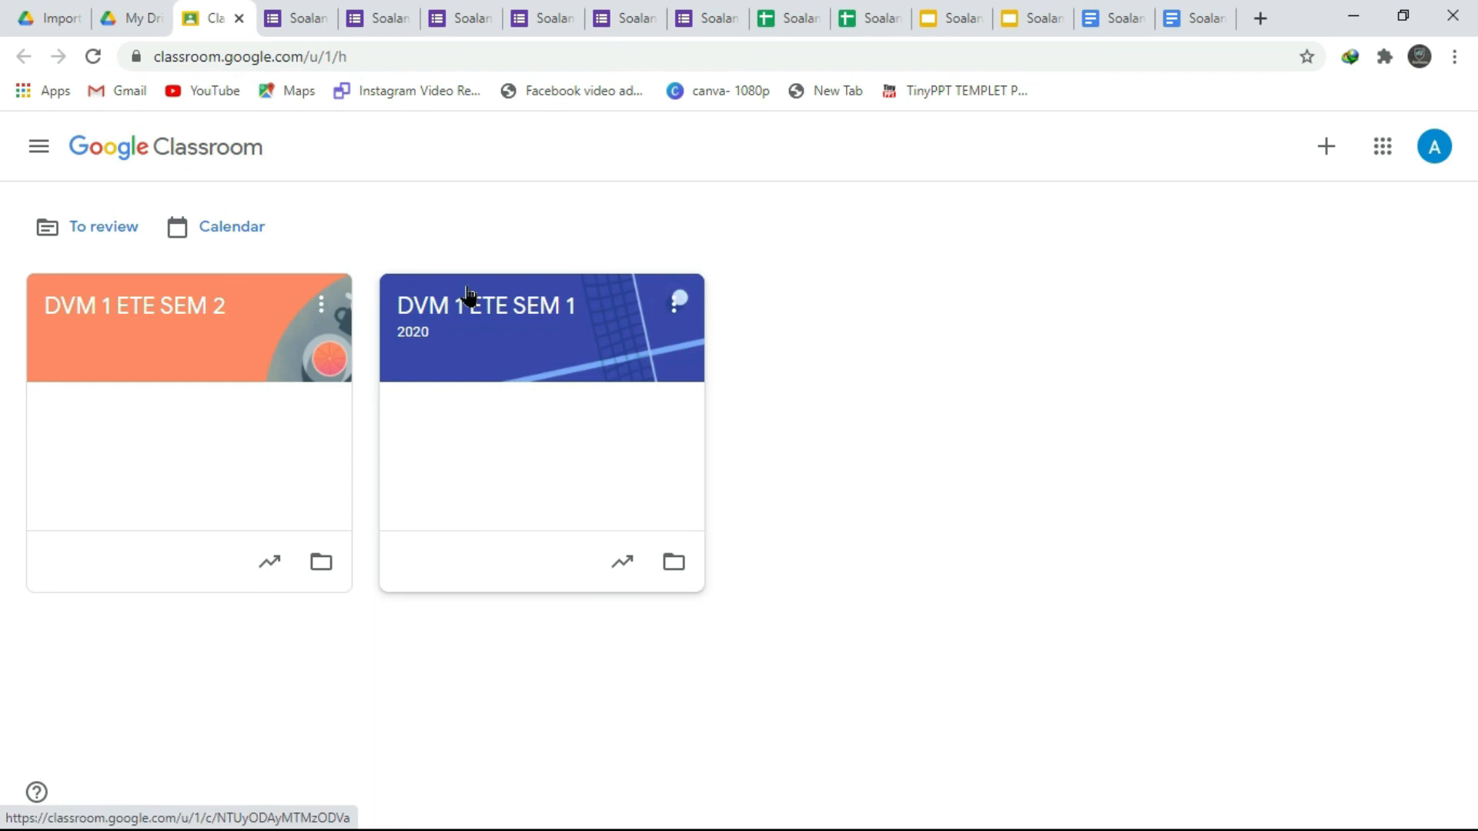
# Start a new quiz assignment in the classwork of the DVM 1 ETE SEM 2 class
pyautogui.click(197, 323)
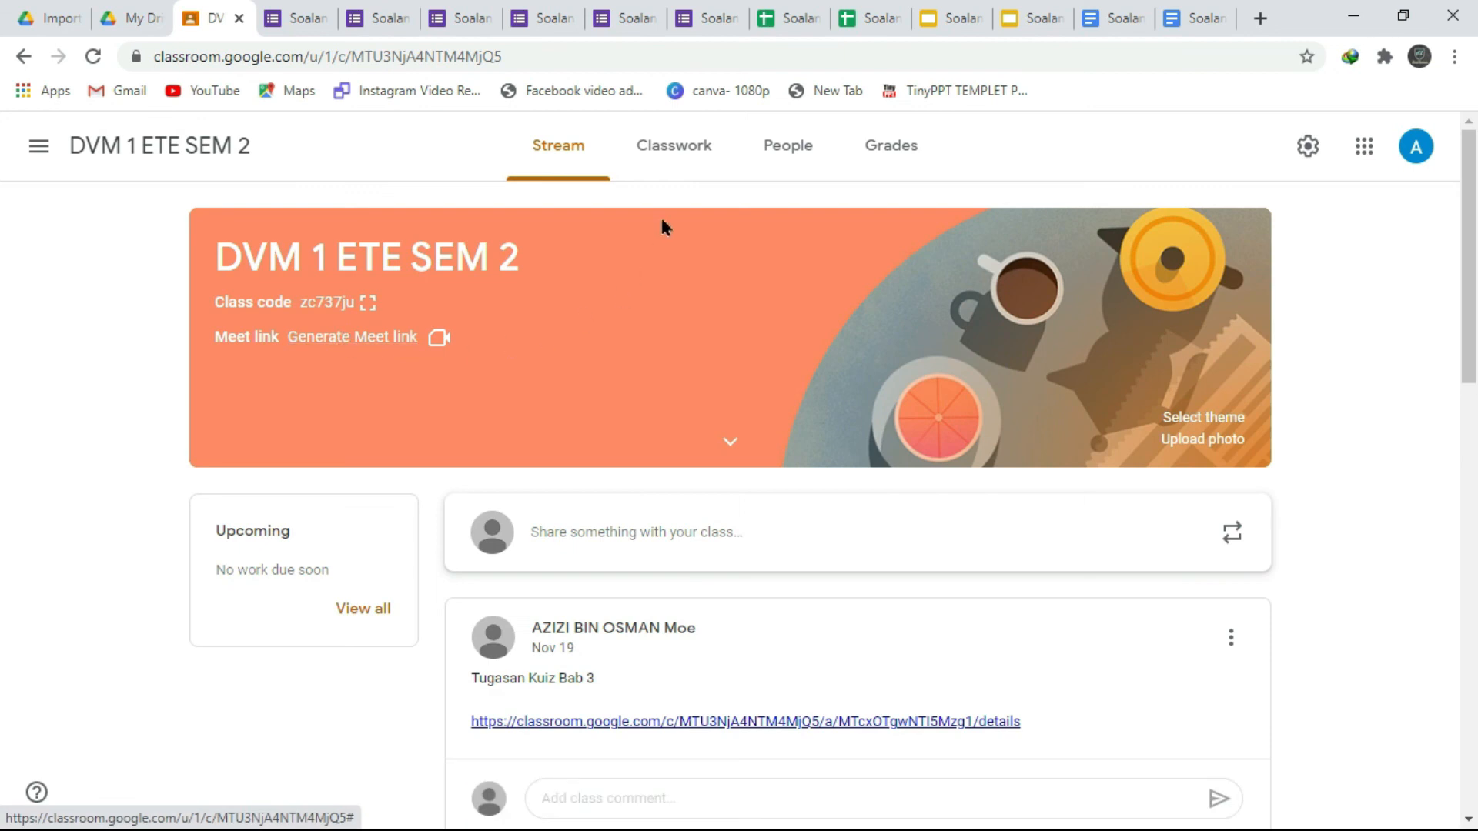
pyautogui.click(686, 172)
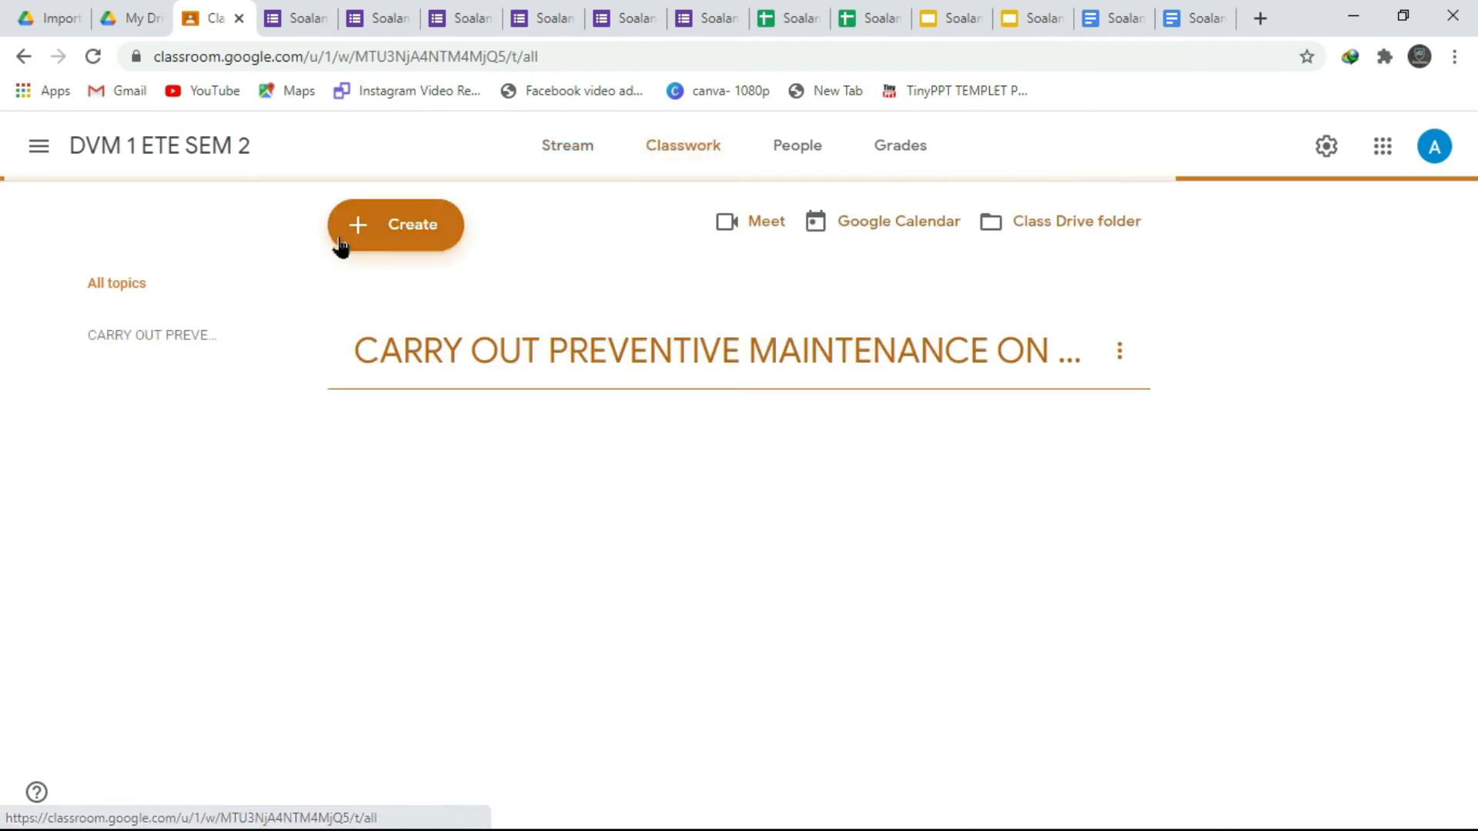
pyautogui.click(415, 233)
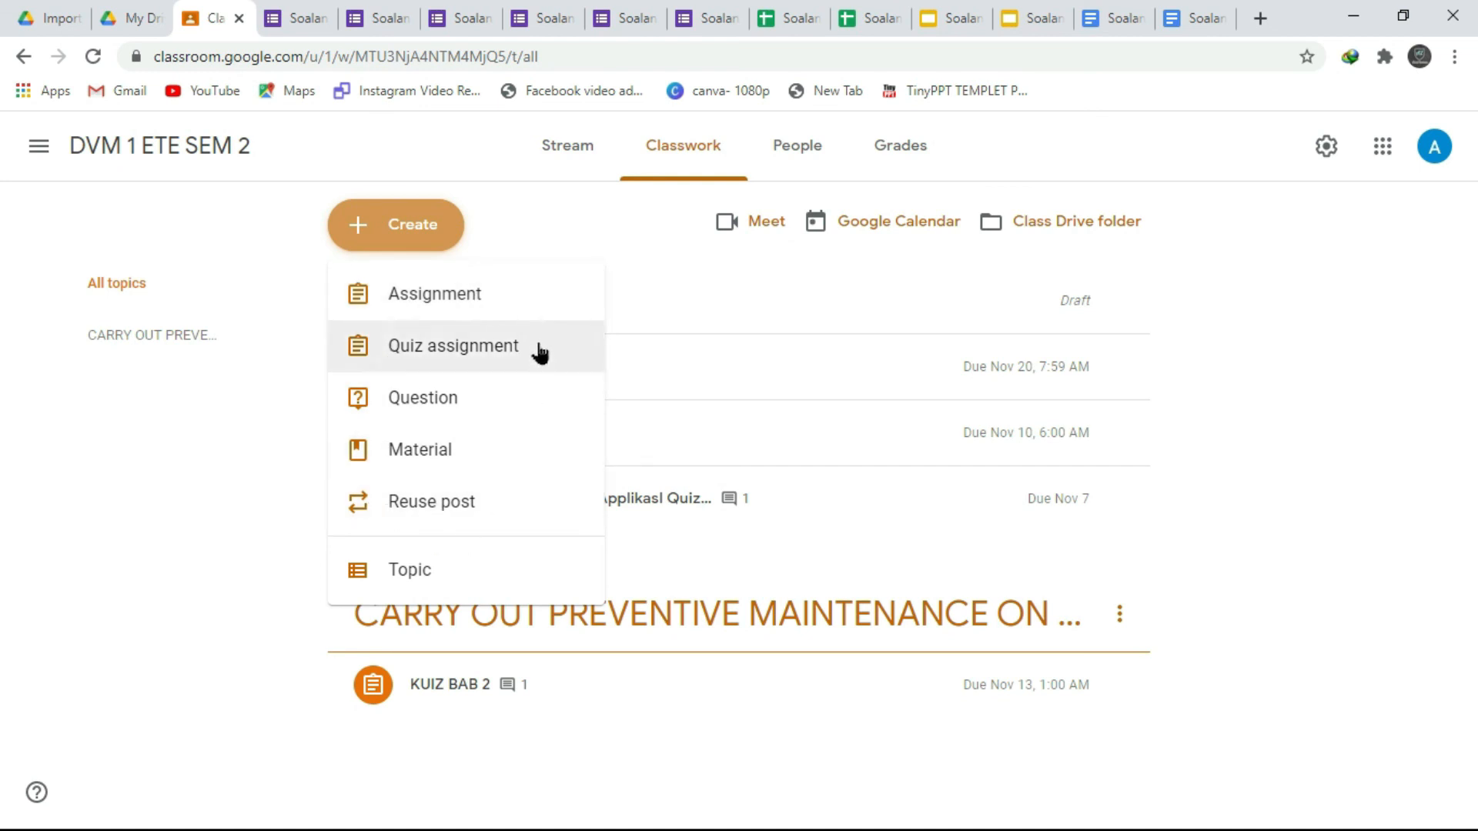
pyautogui.click(516, 343)
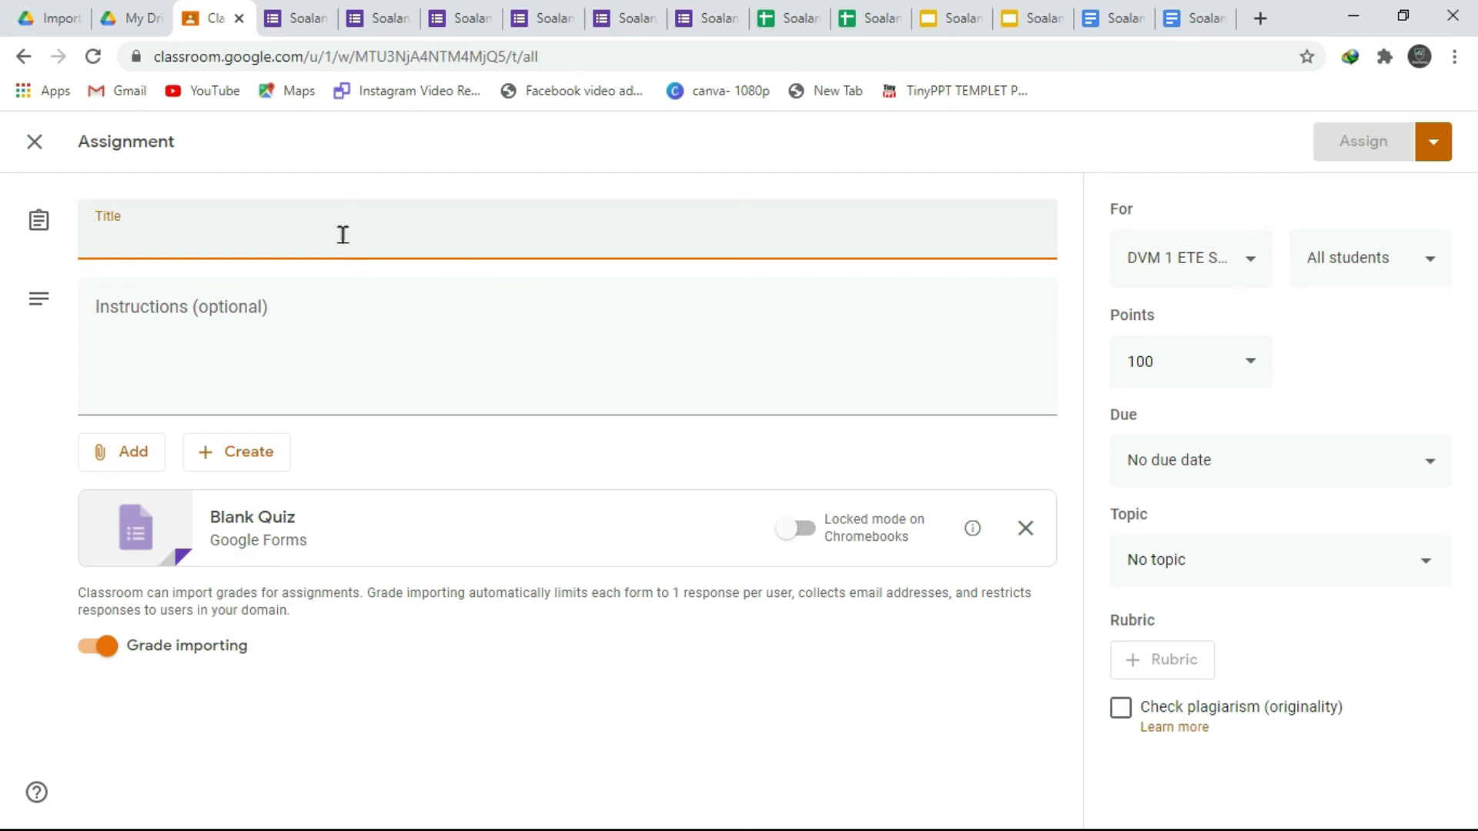
# Title the assignment "soalan kuiz" and enter the instructions "Sila jawab semua soalan"
pyautogui.write('soalan kuiz')
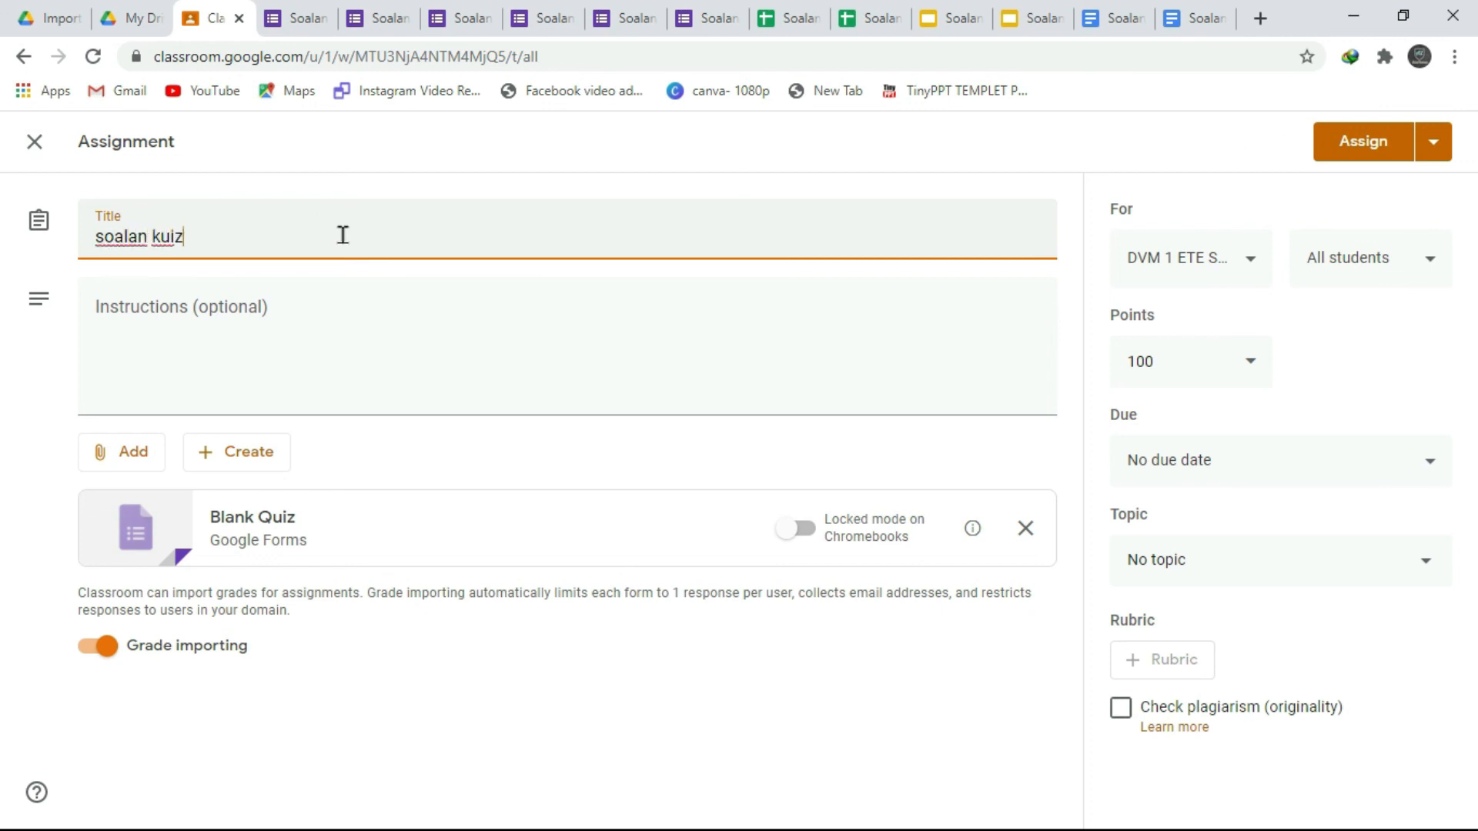
pyautogui.click(293, 286)
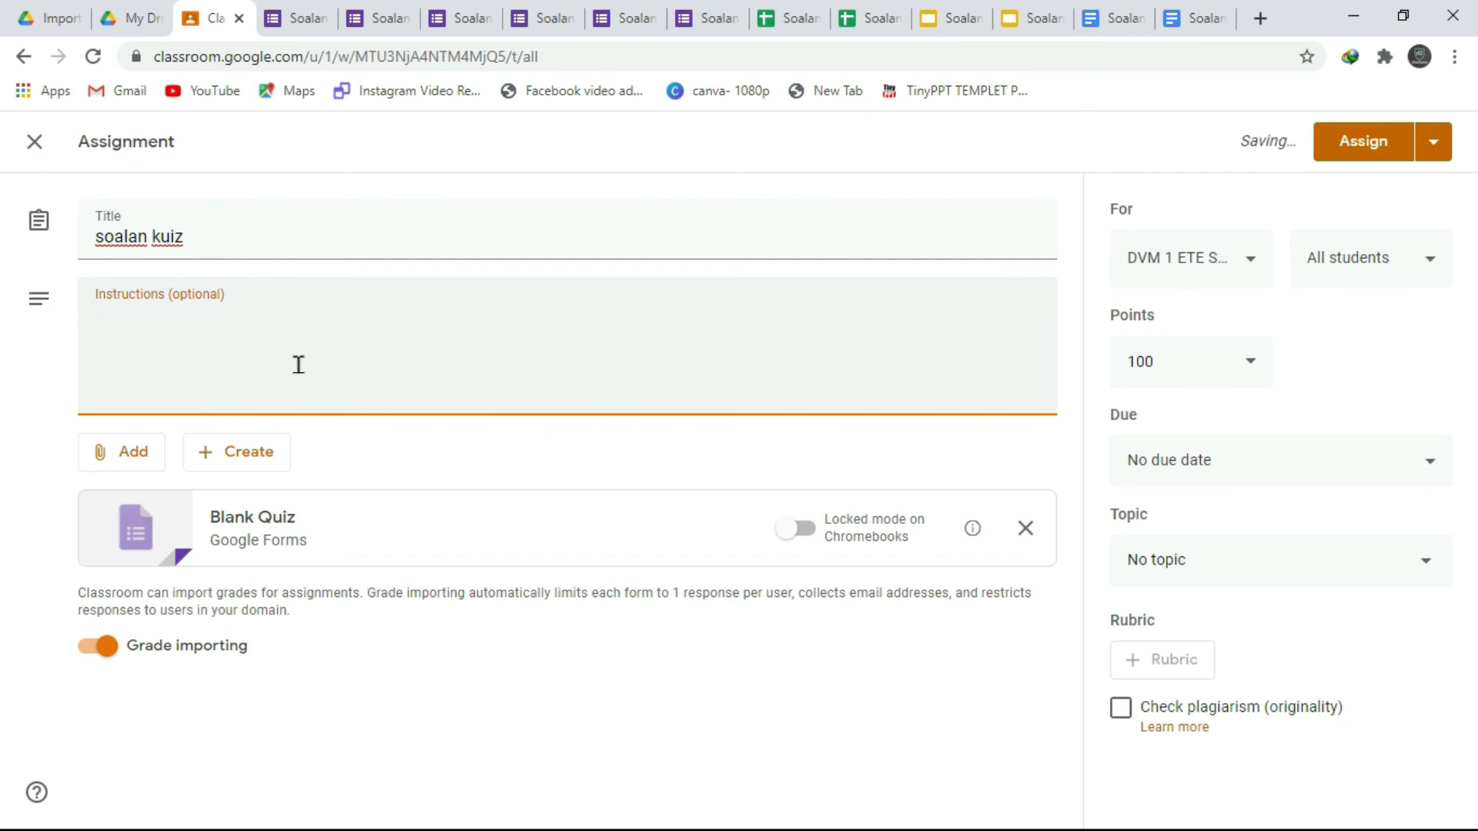
pyautogui.write('sila')
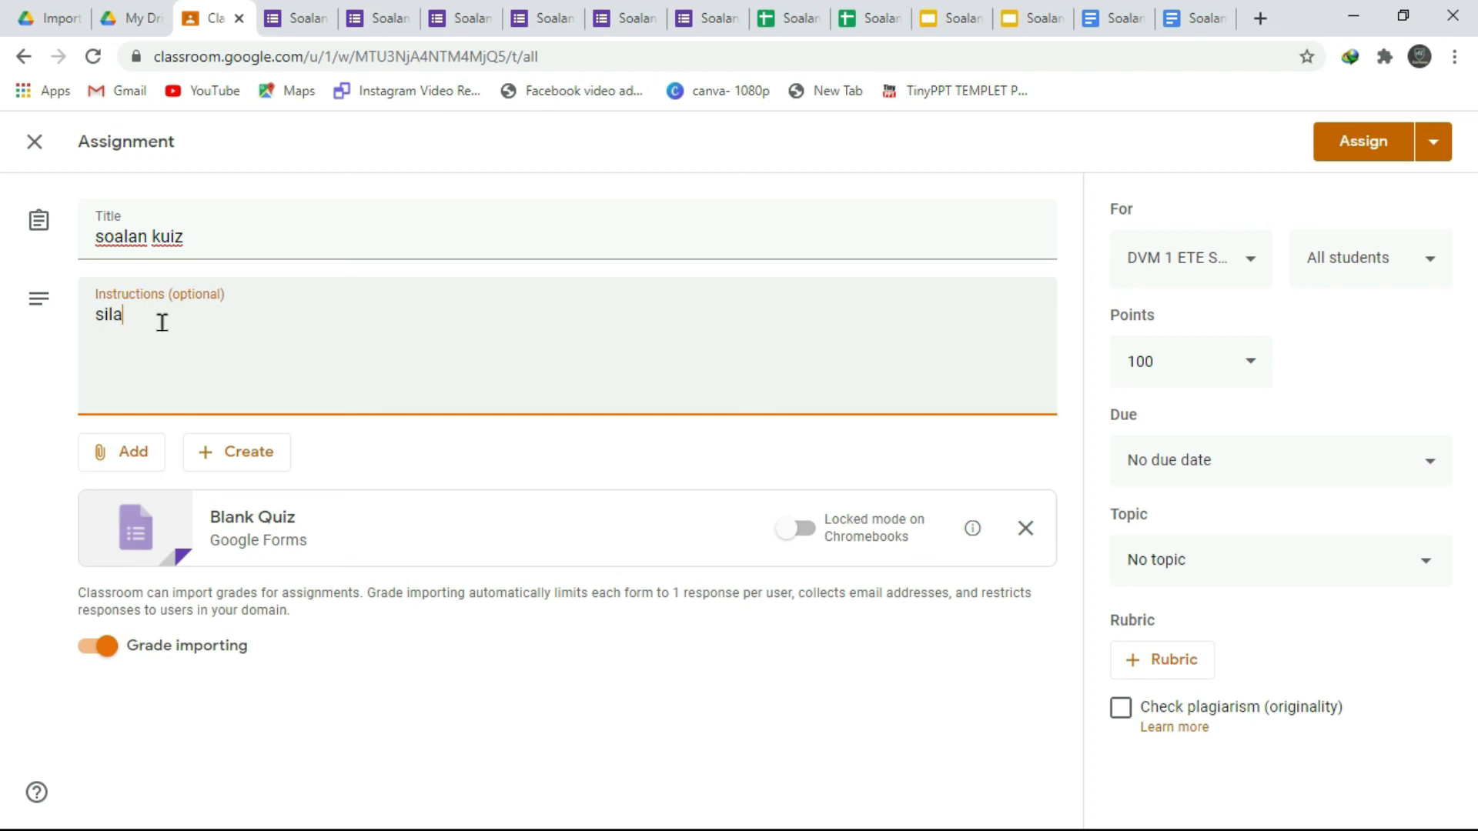
pyautogui.write(' jawawb semua soalan')
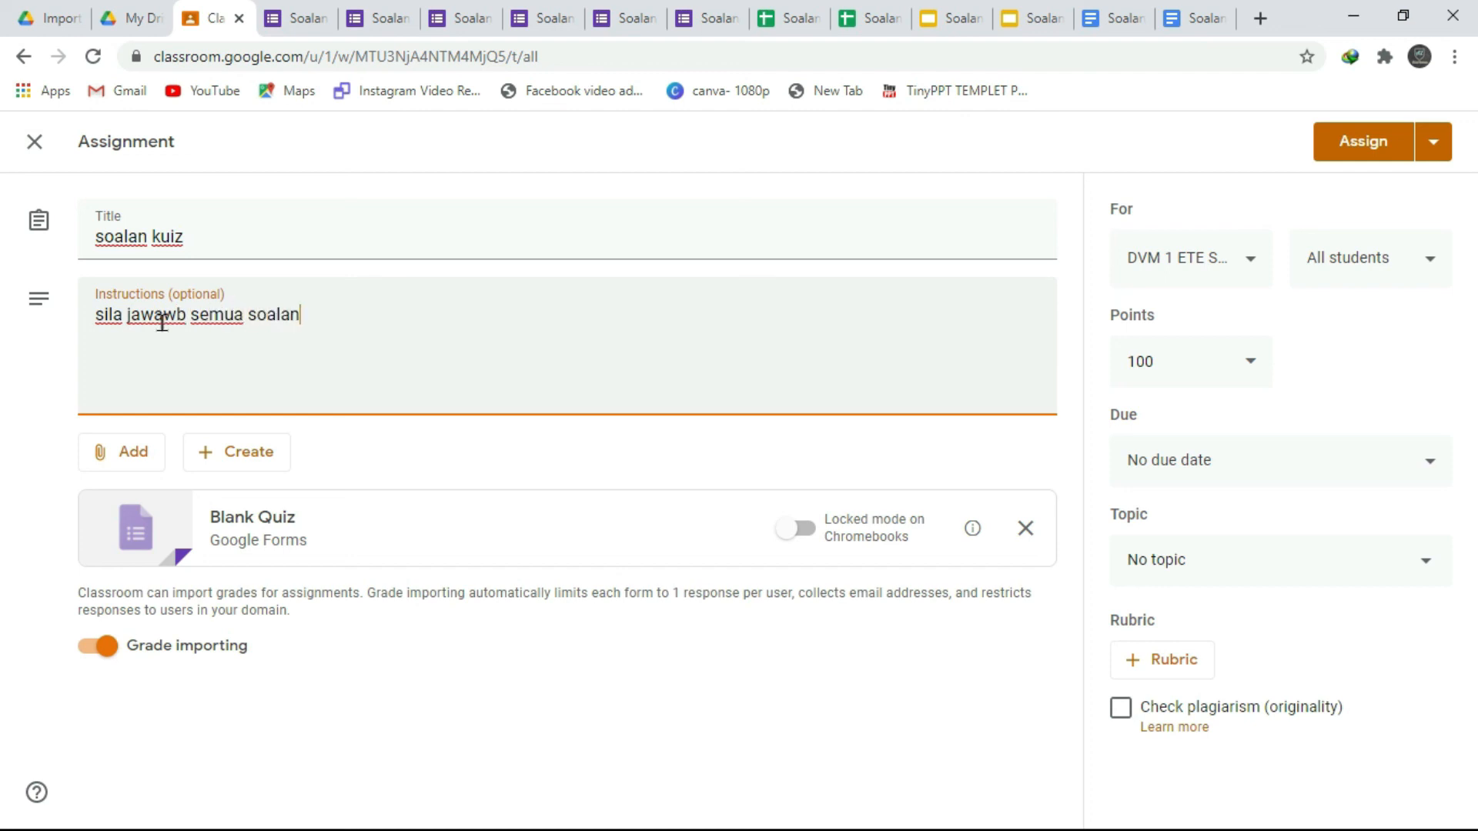
pyautogui.click(178, 315)
pyautogui.press('BackSpace')
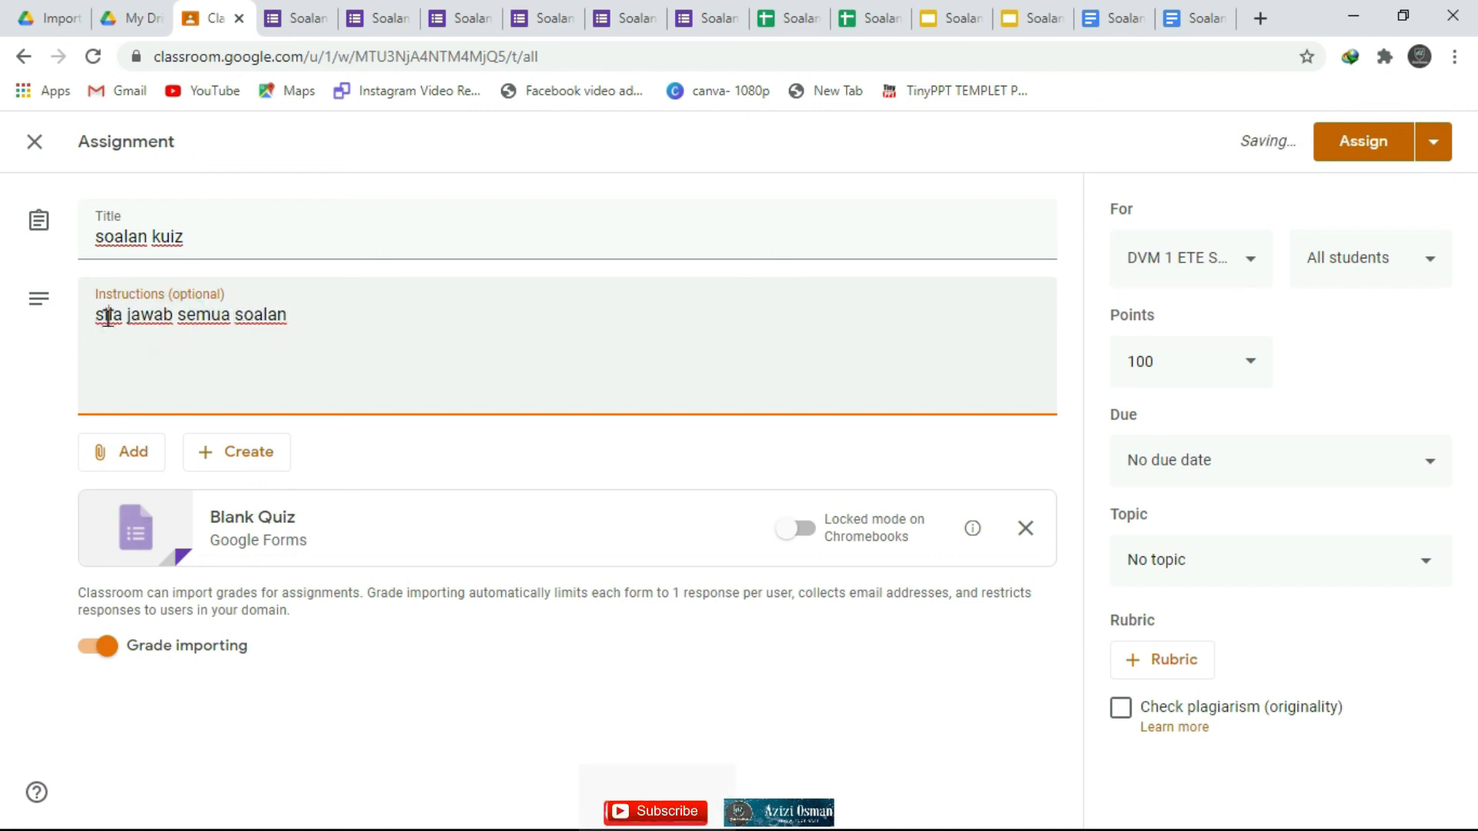
pyautogui.press('Home')
pyautogui.press('Delete')
pyautogui.write('S')
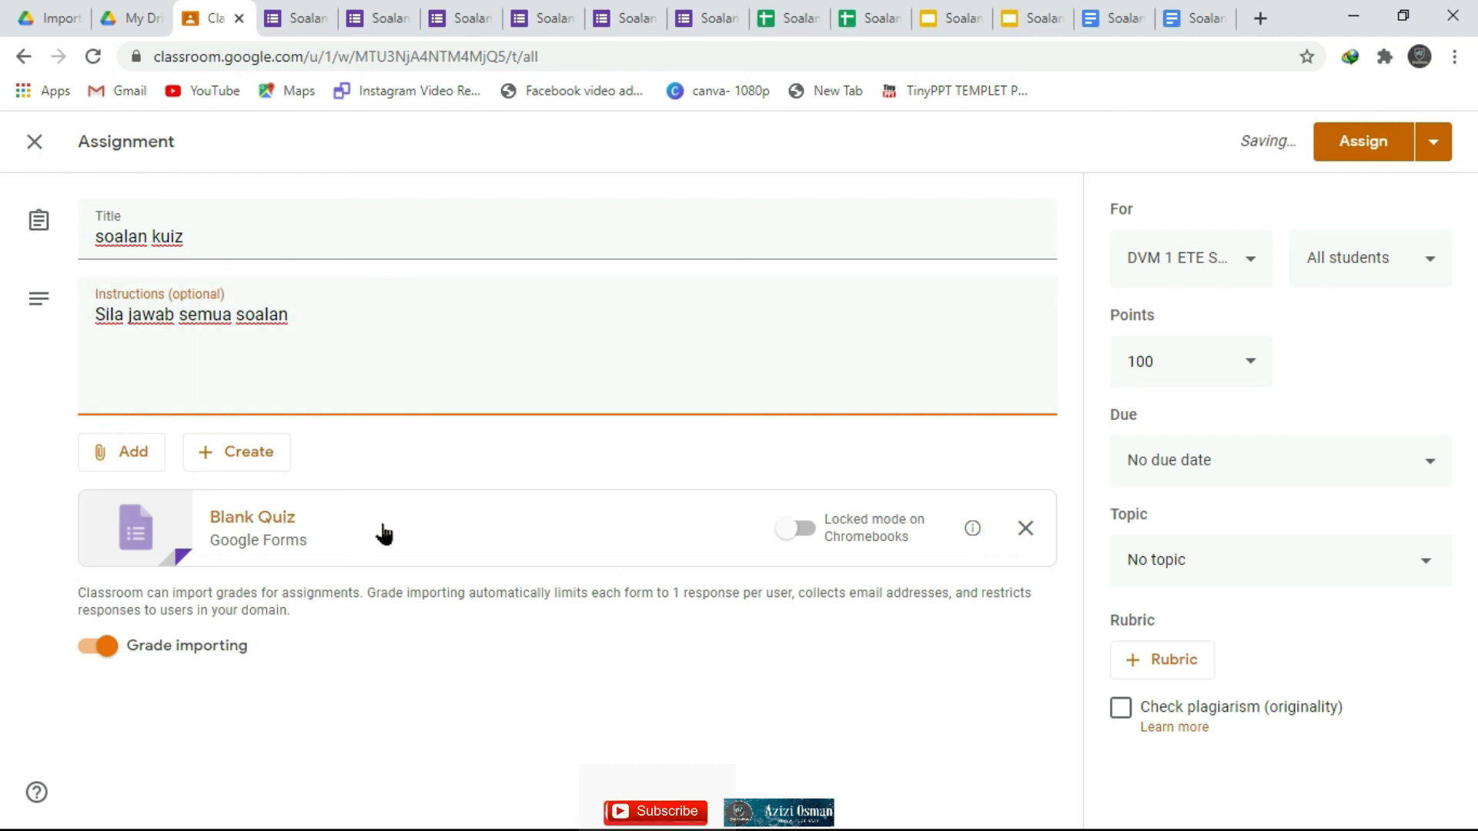
# Remove the Blank Quiz attachment and attach the copied Soalan words form link to the assignment instead
pyautogui.click(1025, 528)
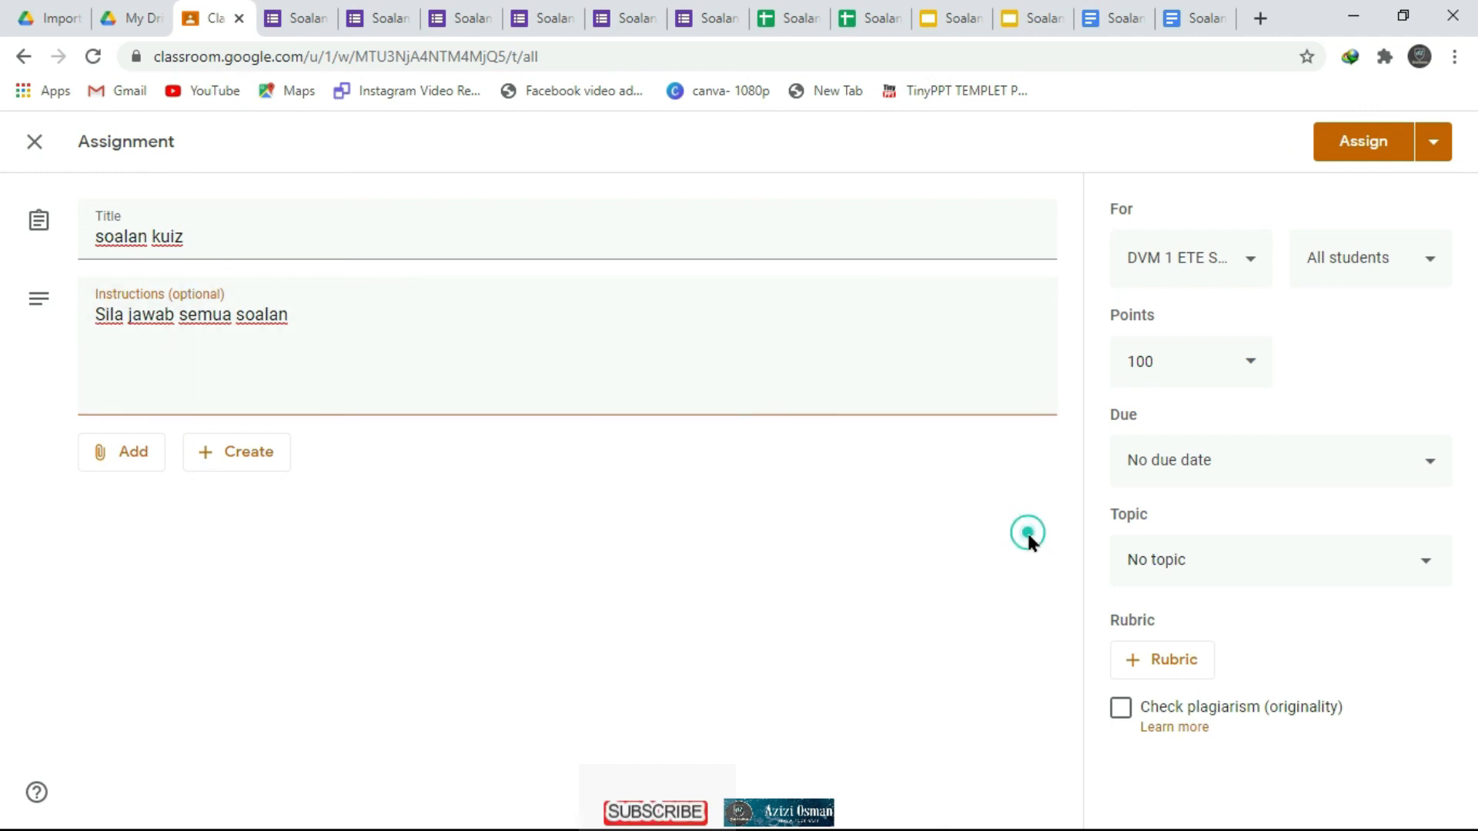
pyautogui.click(109, 460)
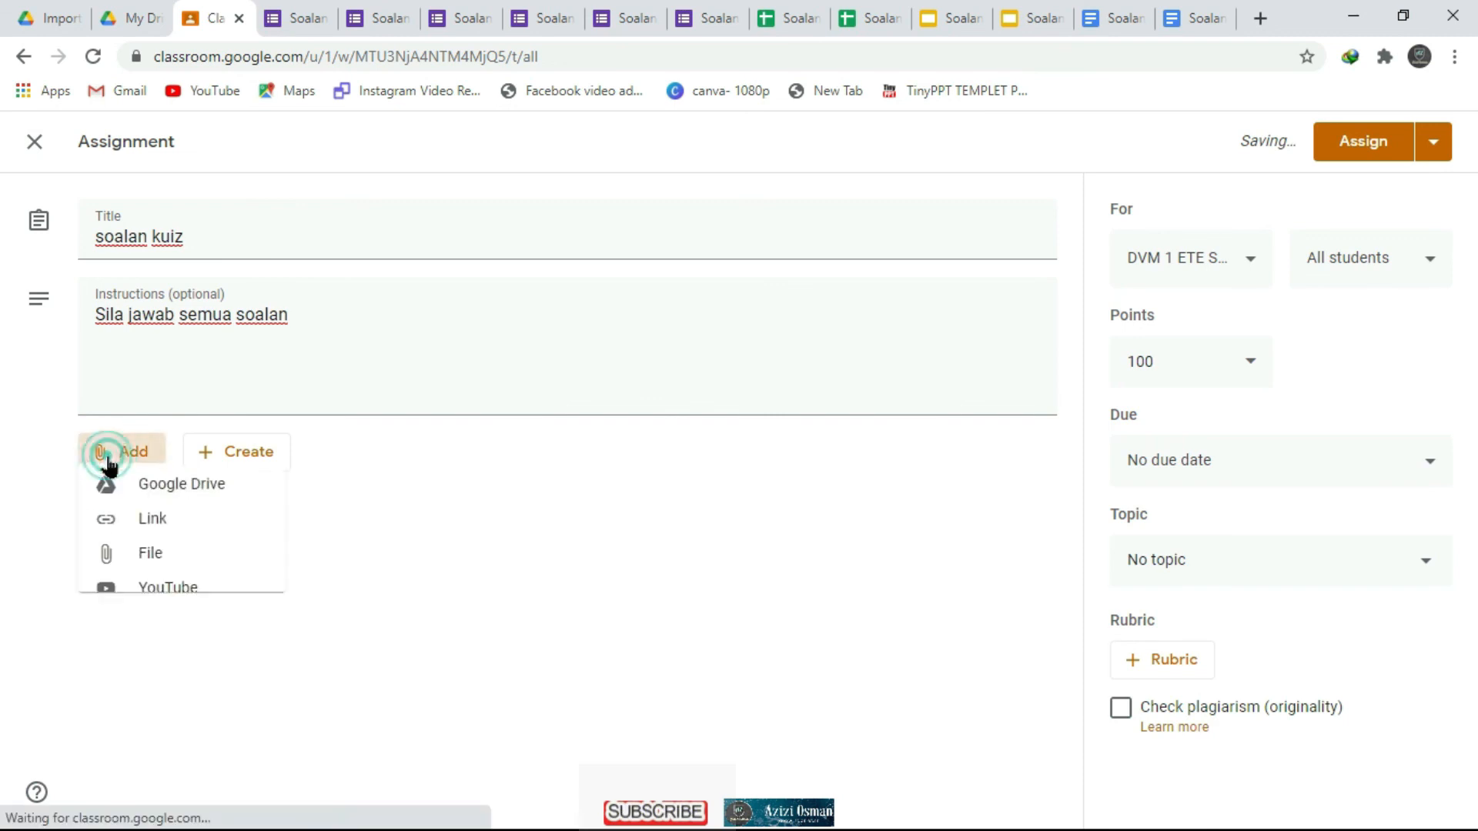
pyautogui.click(143, 532)
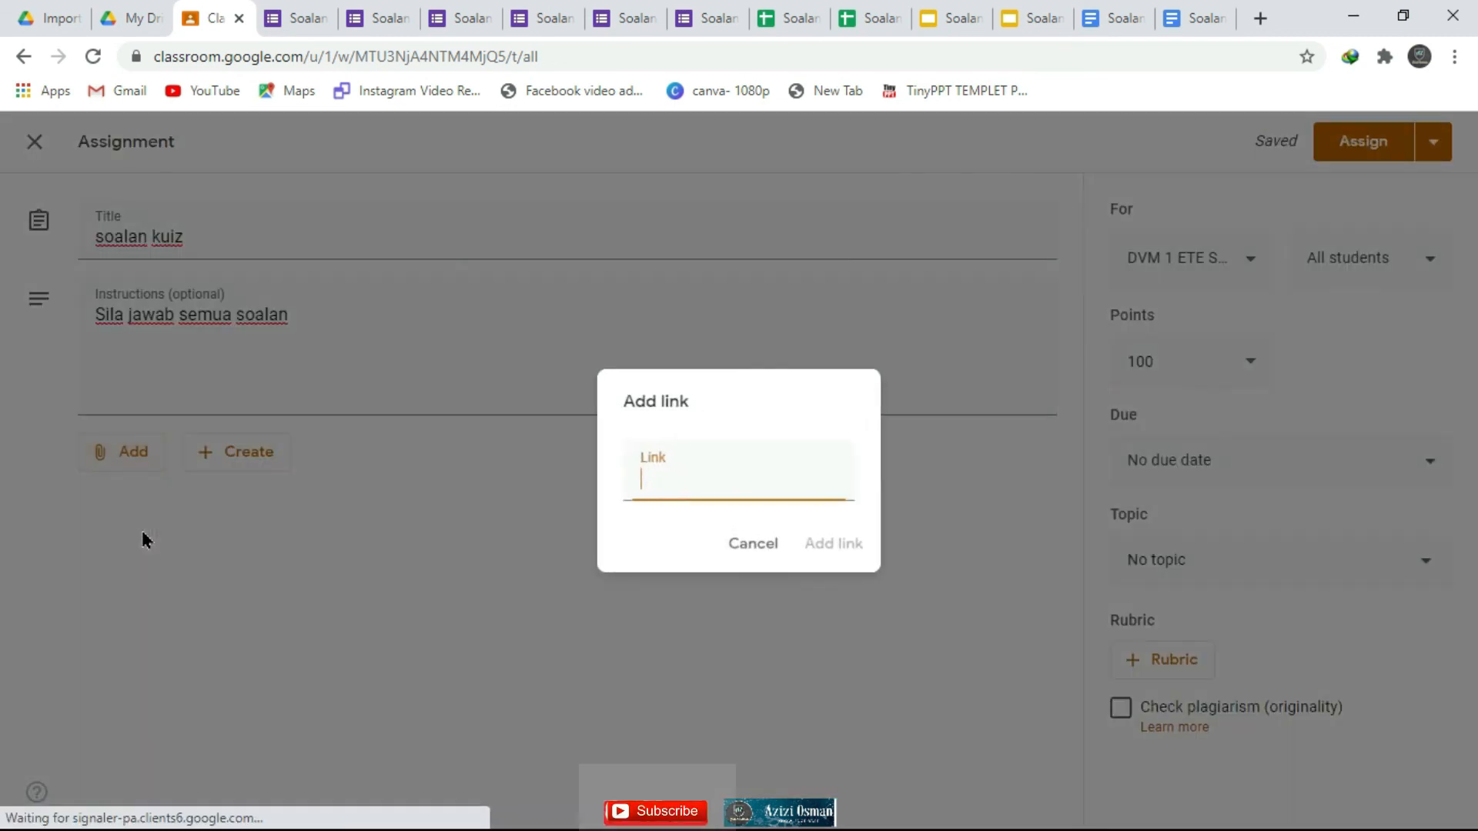
pyautogui.rightClick(742, 475)
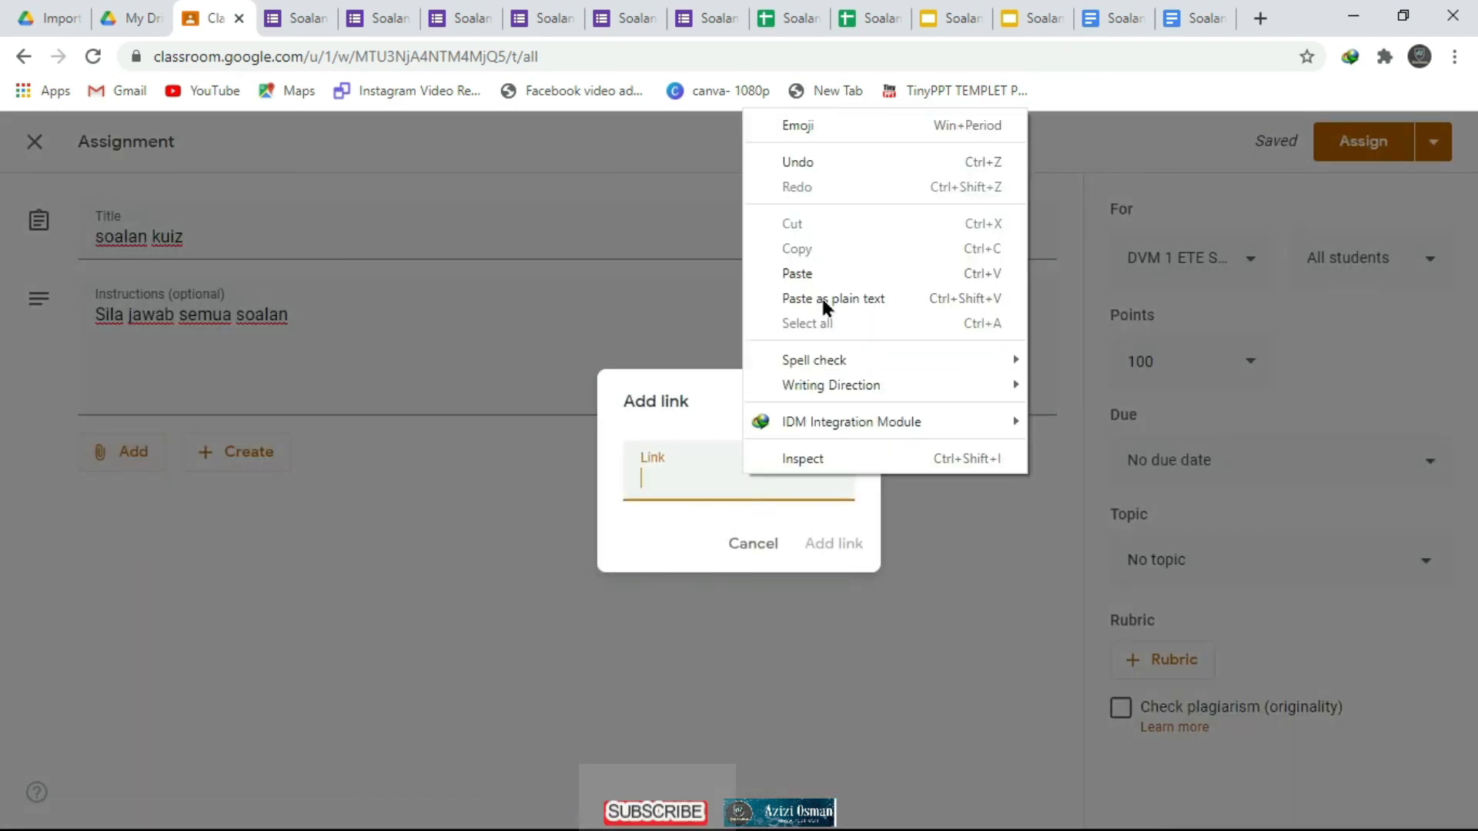
pyautogui.click(825, 272)
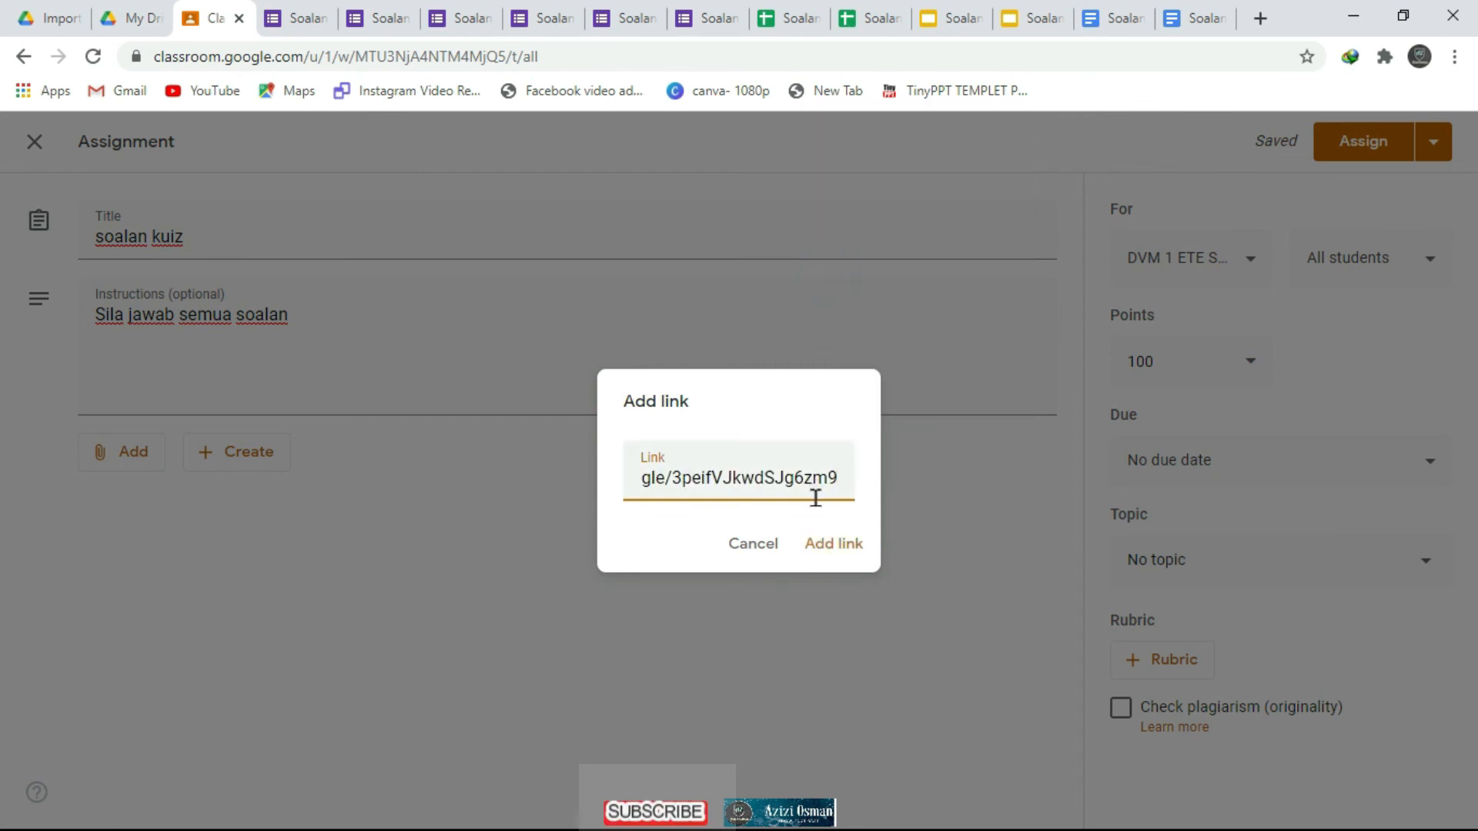
pyautogui.click(822, 547)
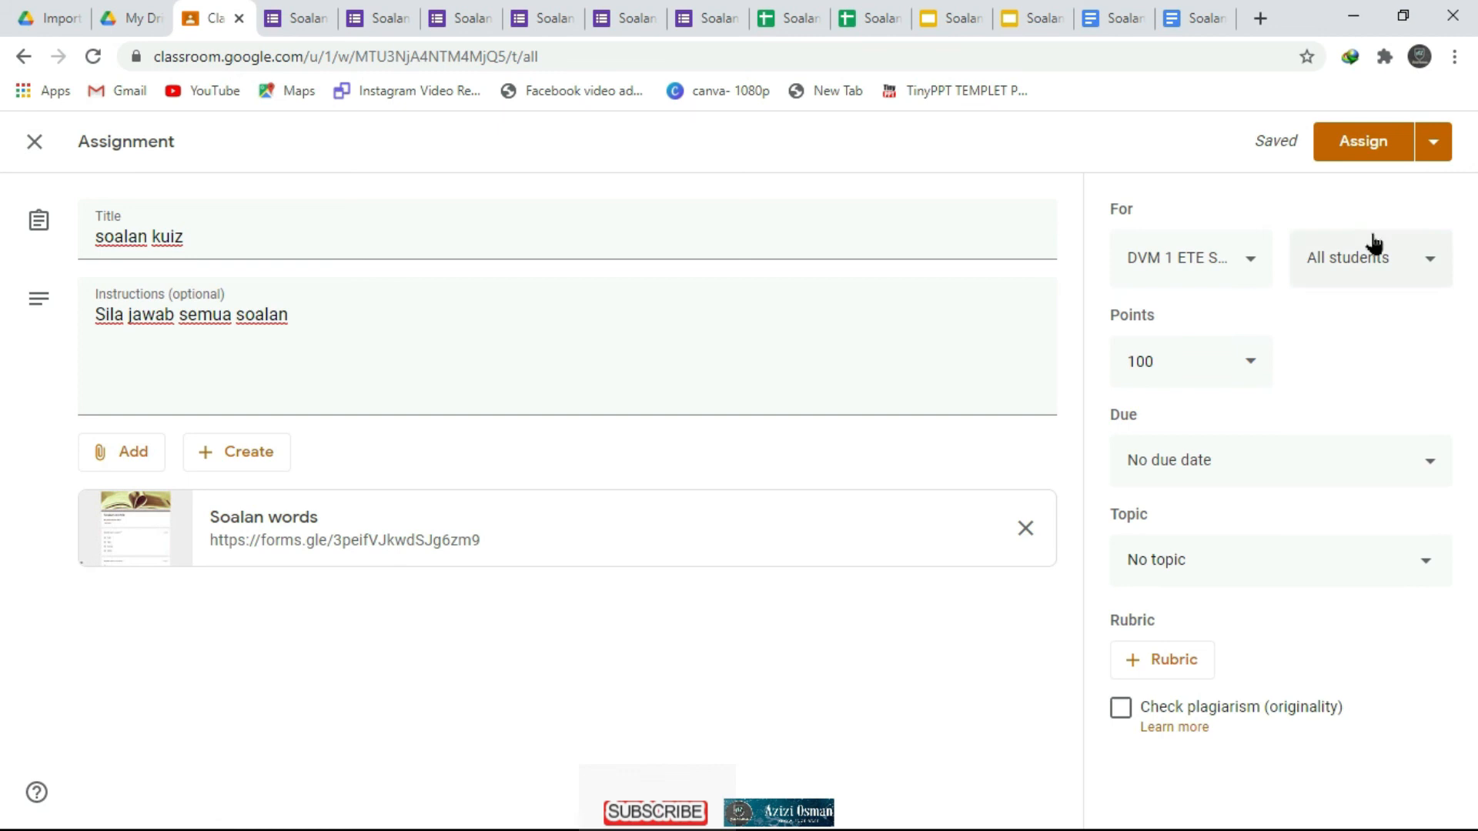
# Make the assignment ungraded and set its due date to Nov 23, 2020 at 11:59 PM
pyautogui.click(1250, 361)
pyautogui.click(1158, 416)
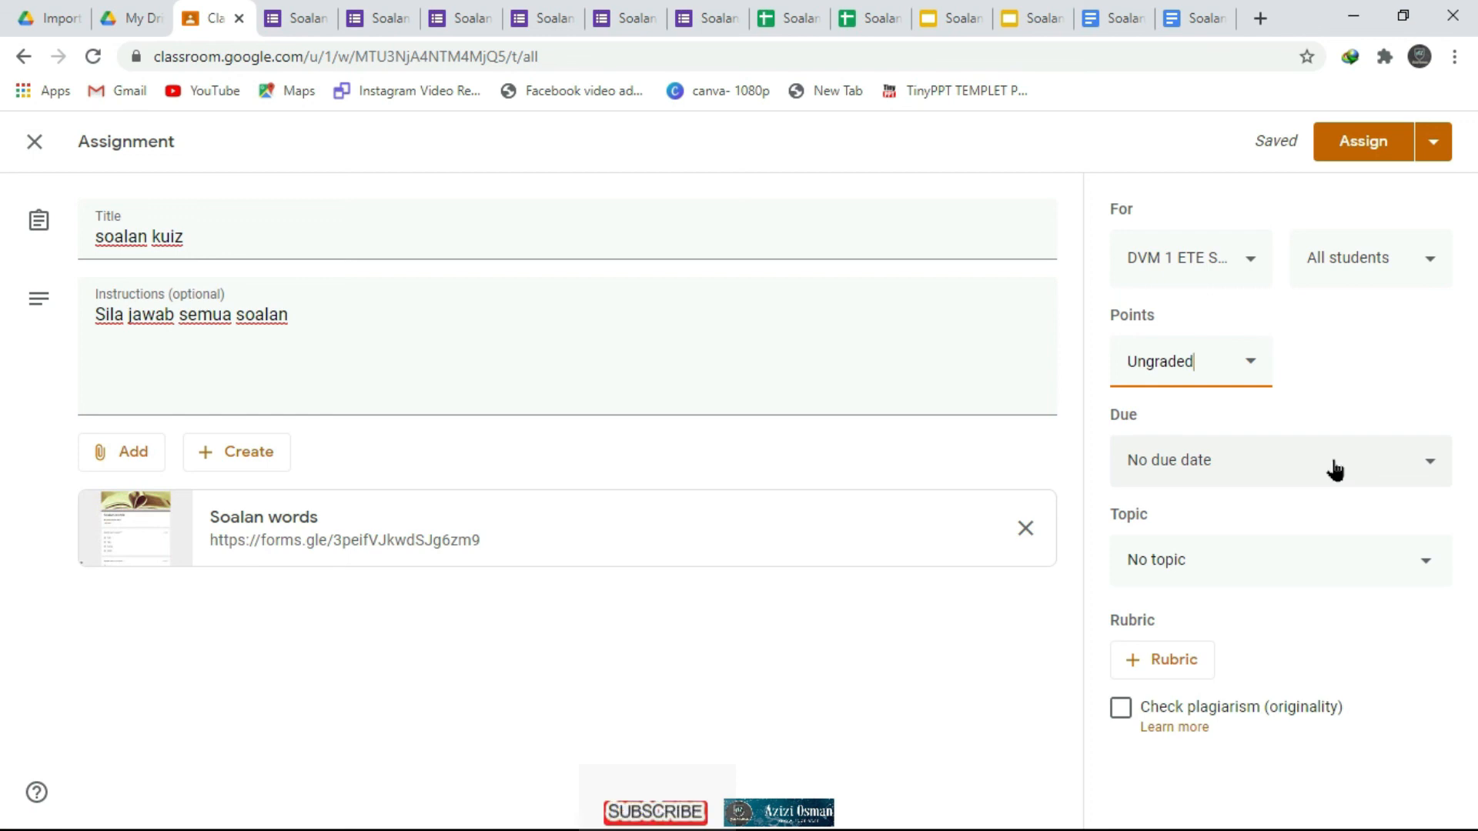
pyautogui.click(1437, 464)
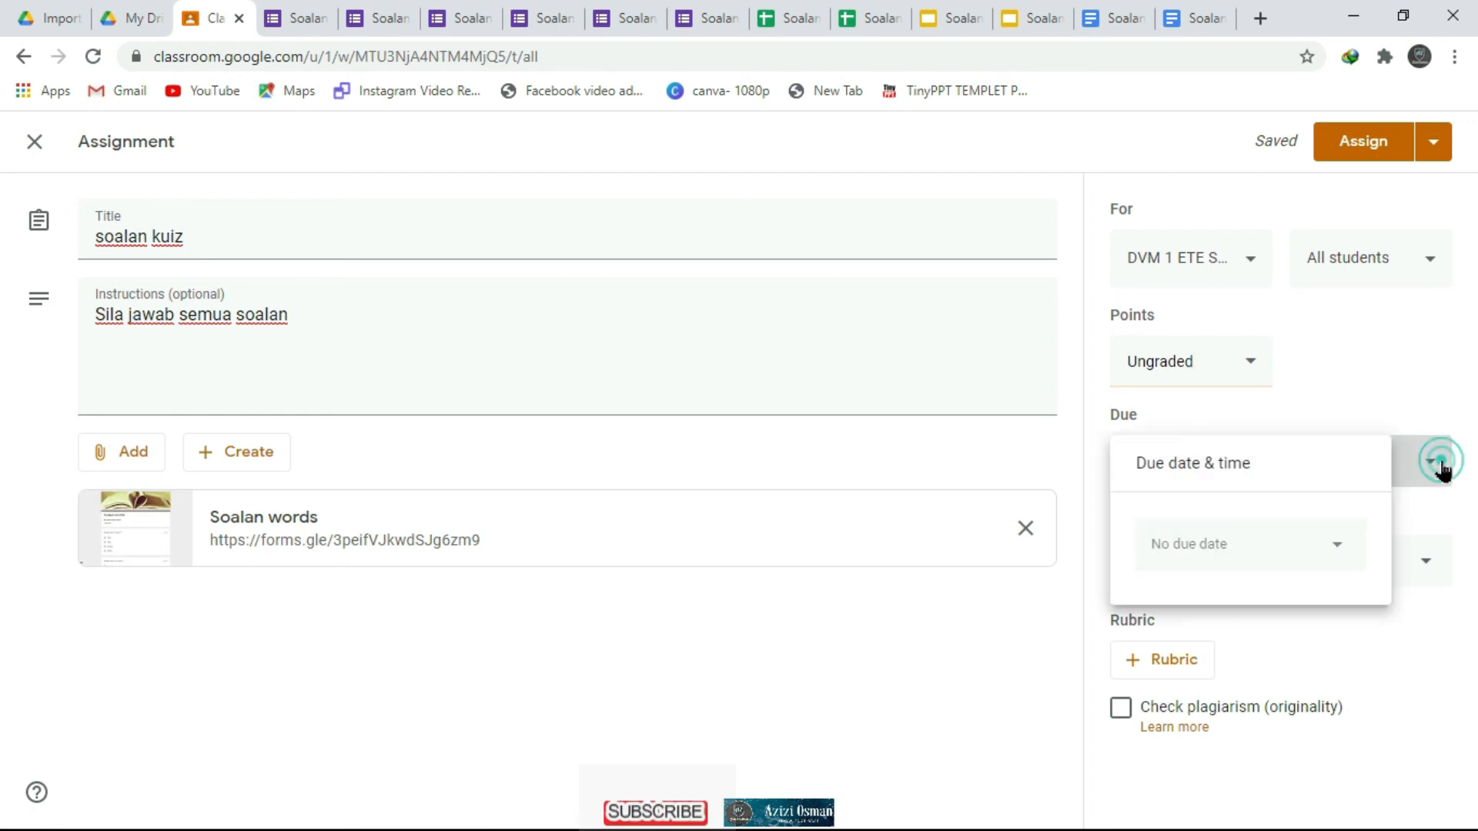
pyautogui.click(1349, 549)
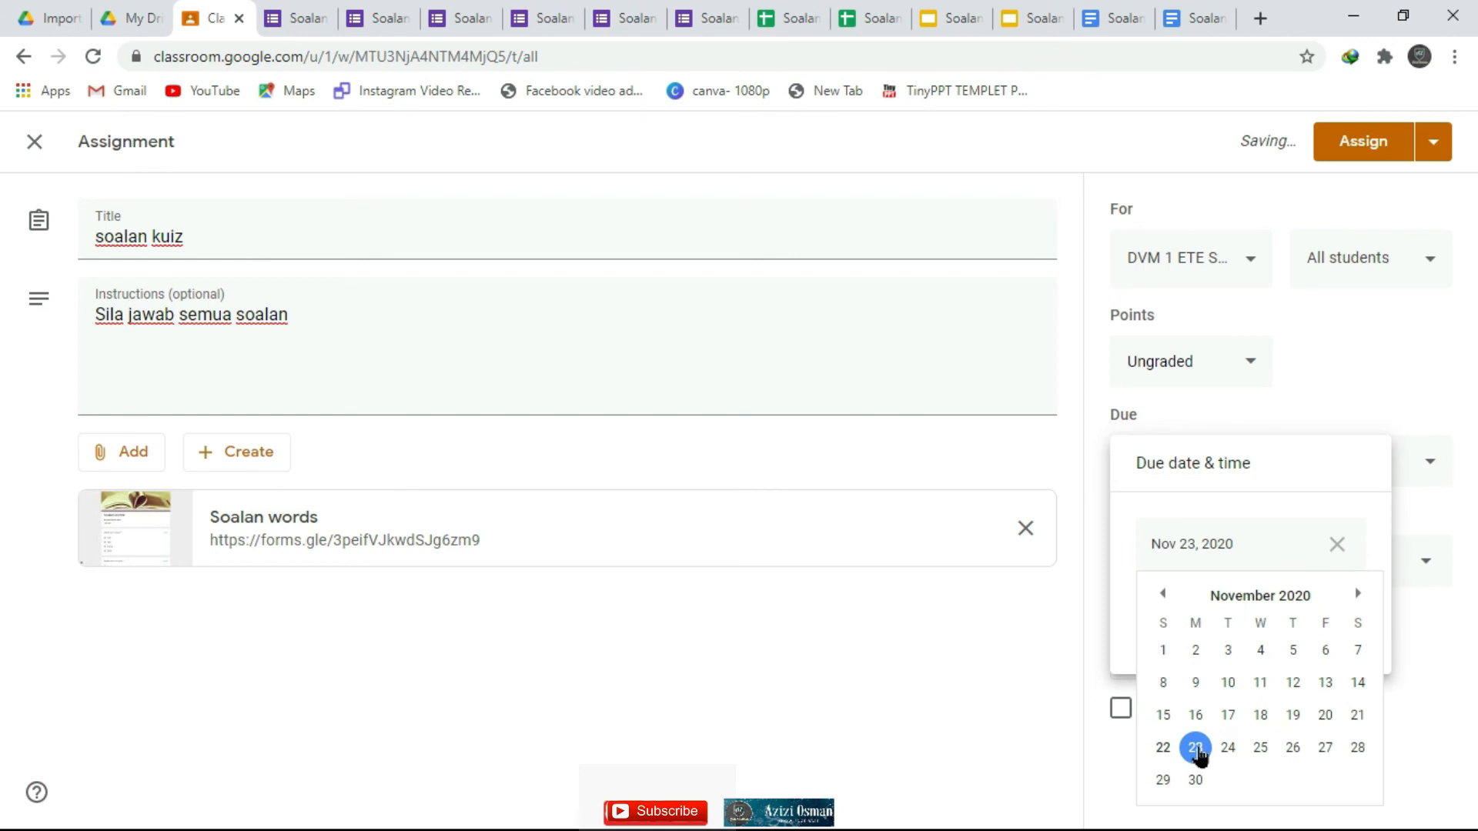
pyautogui.click(1197, 748)
pyautogui.click(1240, 605)
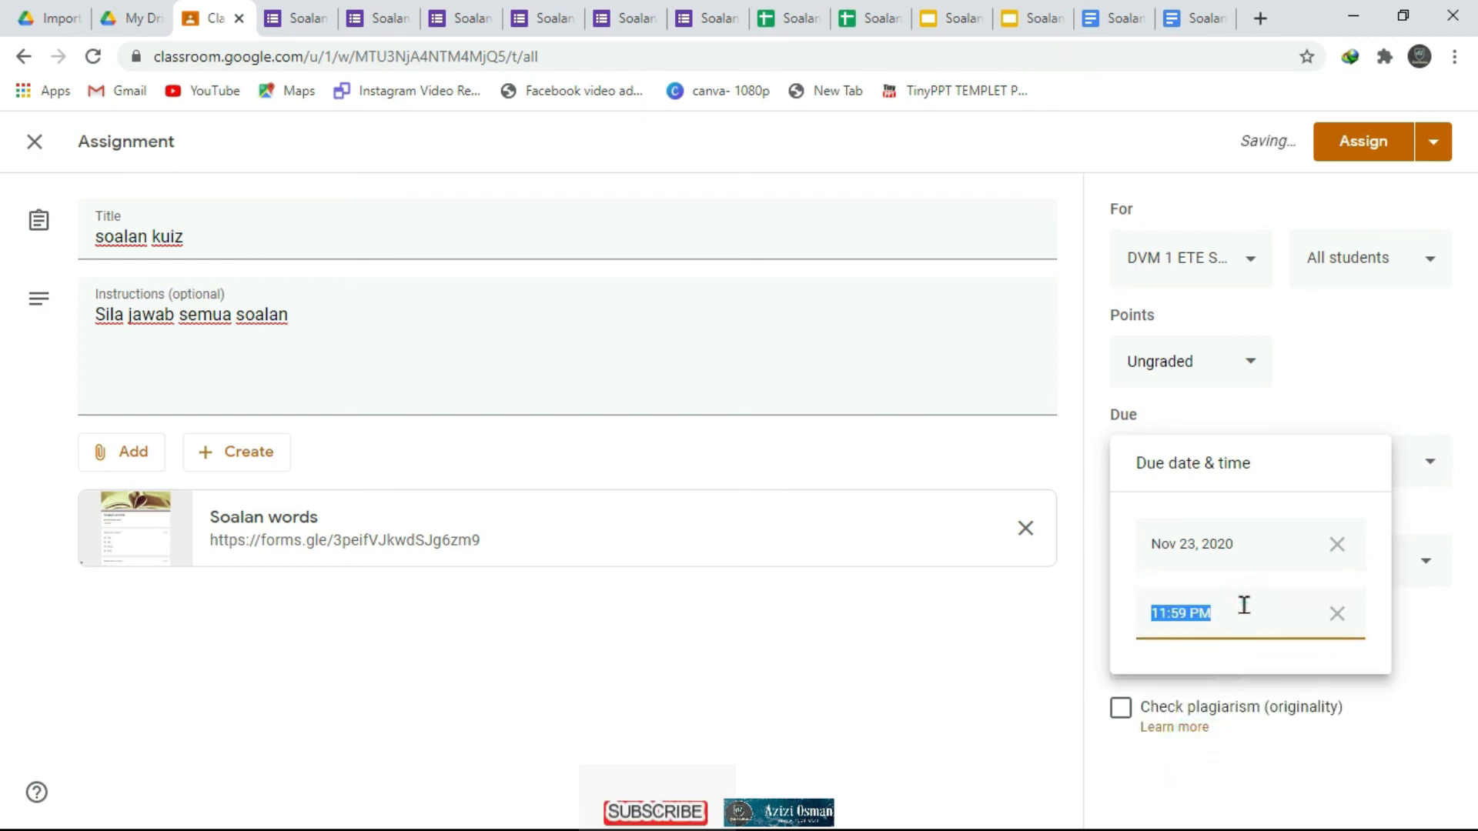
pyautogui.click(1449, 624)
# Create the topic "bab 1" for the assignment and assign it to all students of the class
pyautogui.click(1291, 568)
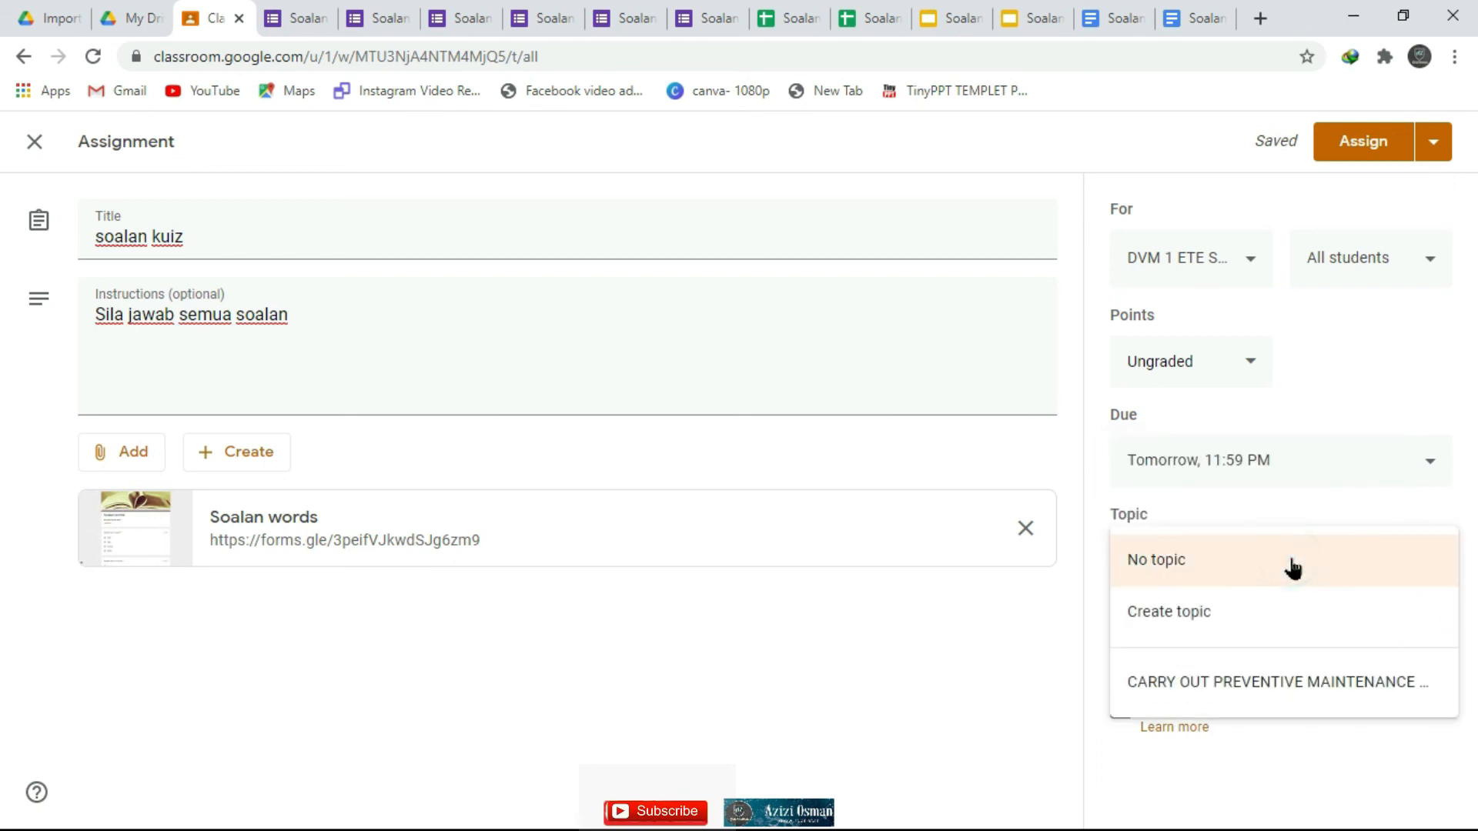
pyautogui.click(1254, 613)
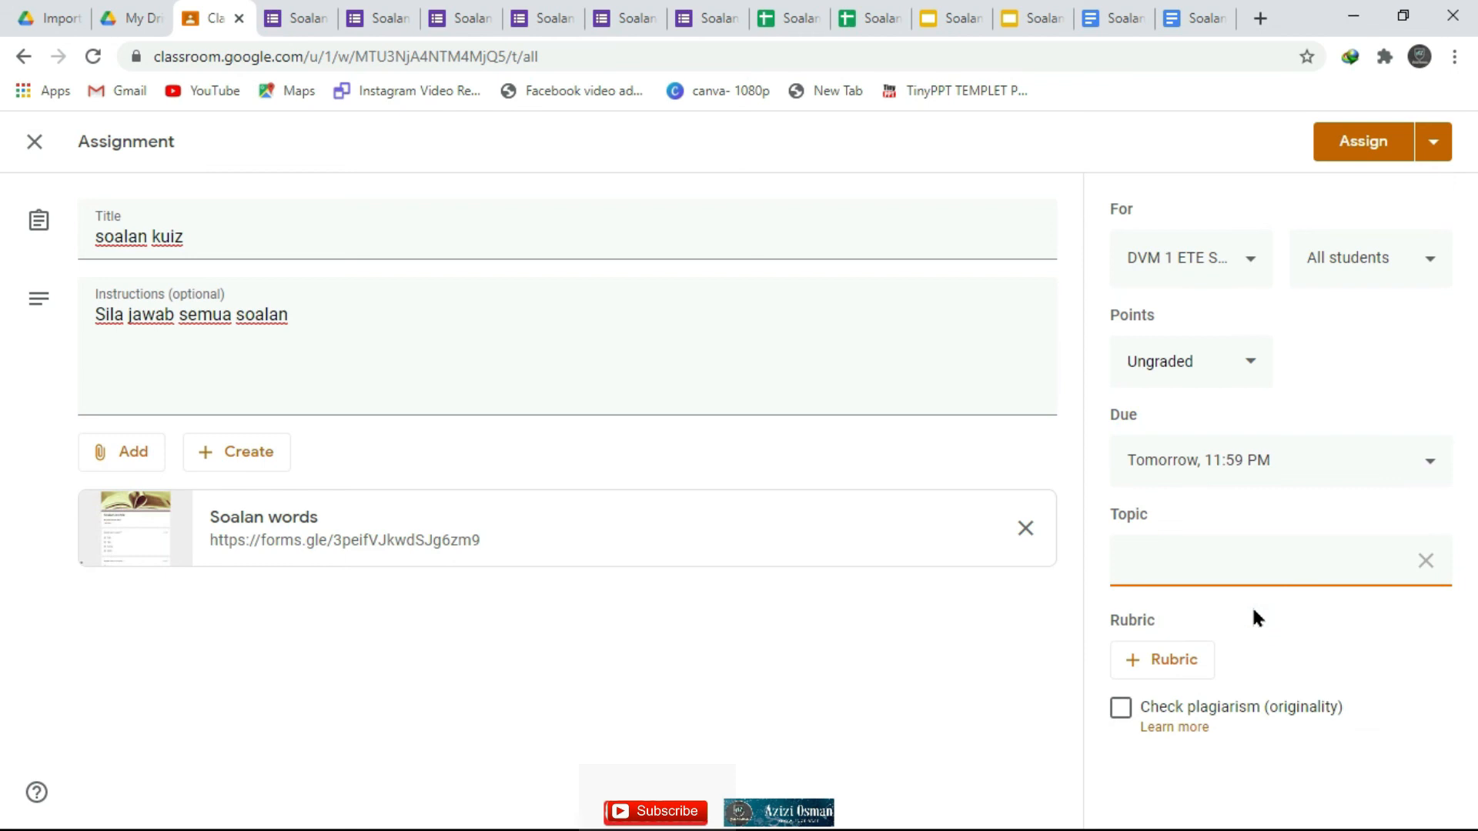
pyautogui.write('bab 1')
pyautogui.click(1255, 607)
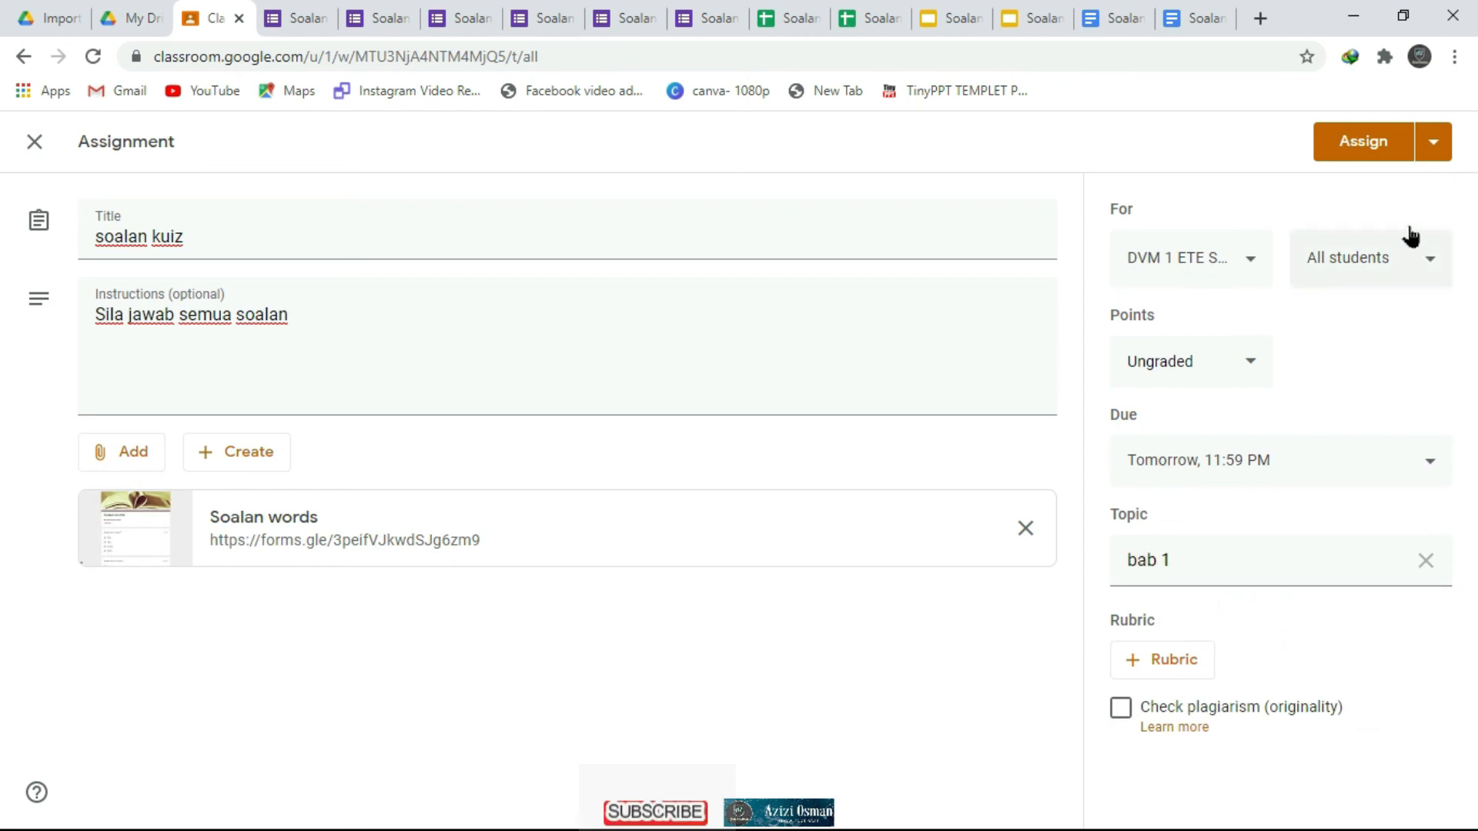
pyautogui.click(1366, 151)
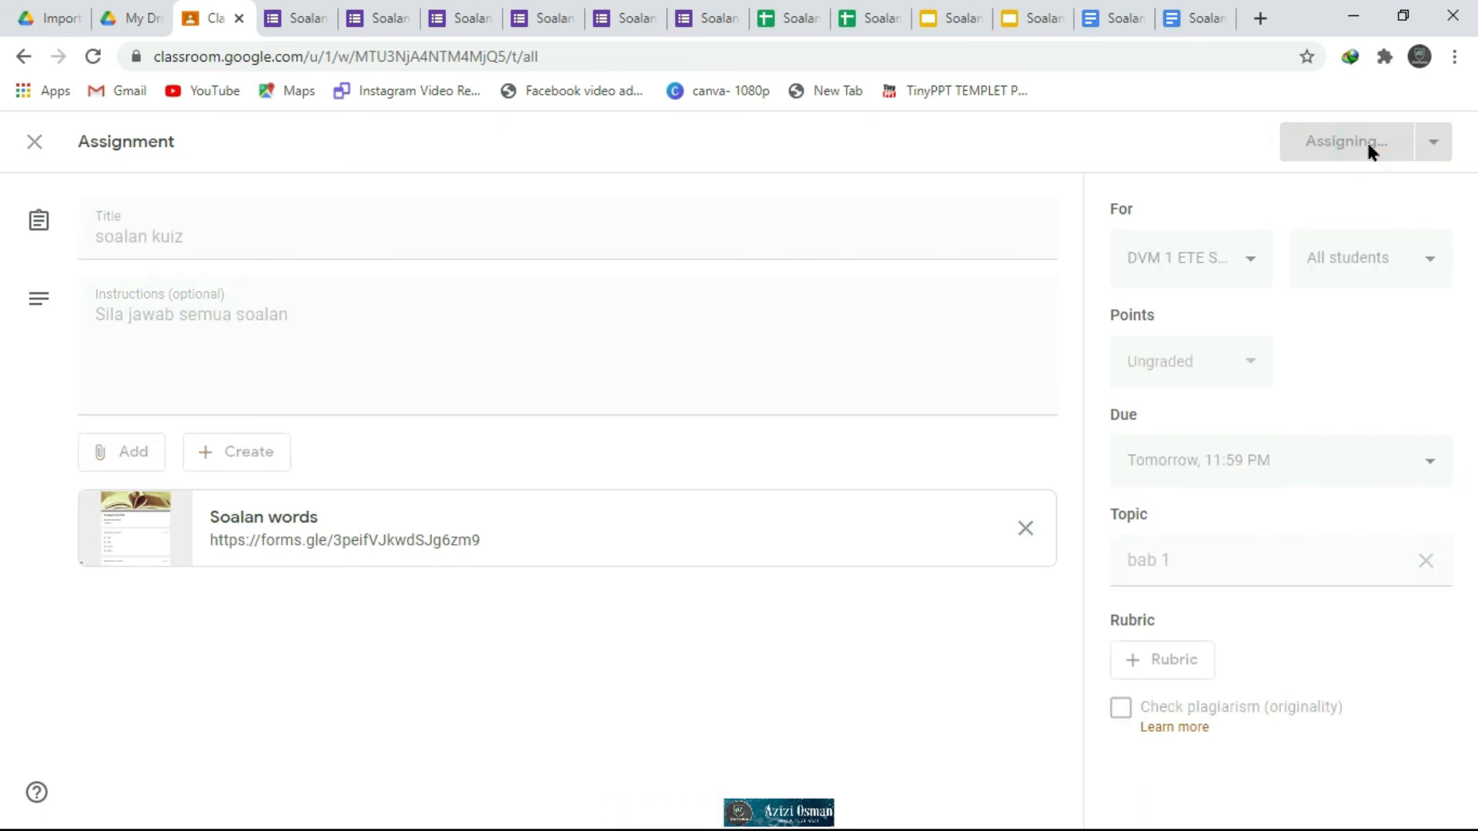
pyautogui.scroll(-2, 1032, 390)
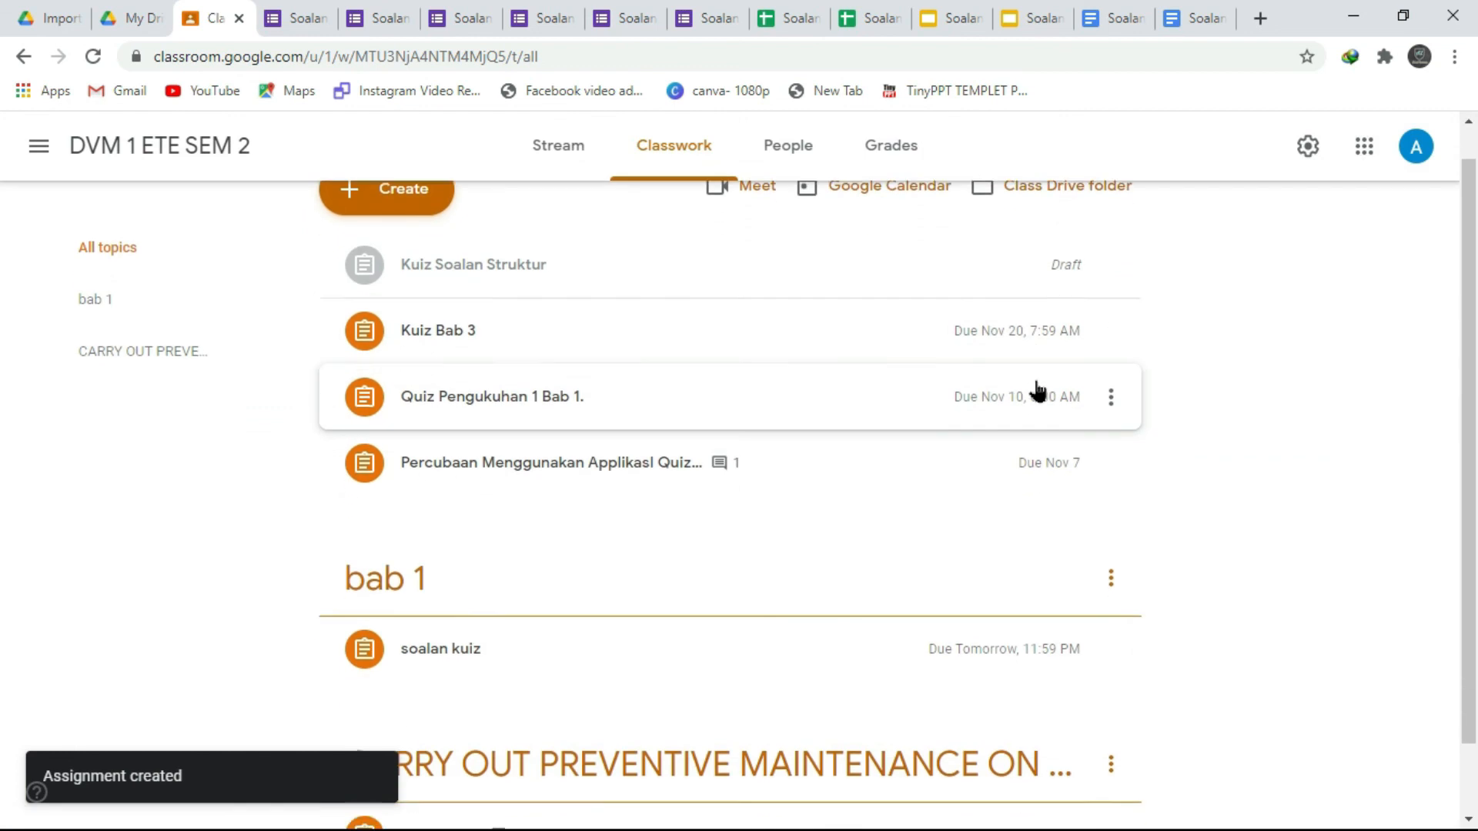